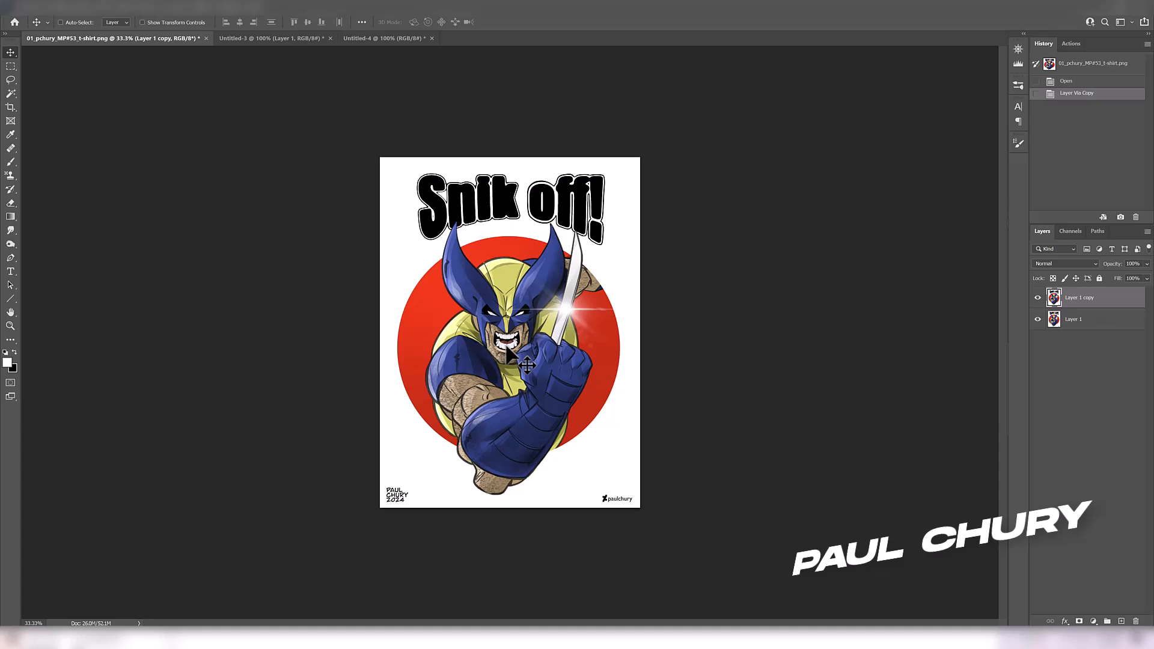
# Examine the character's raised fist, forearm and elbow up close in the artwork
pyautogui.hotkey('ctrl', '+')
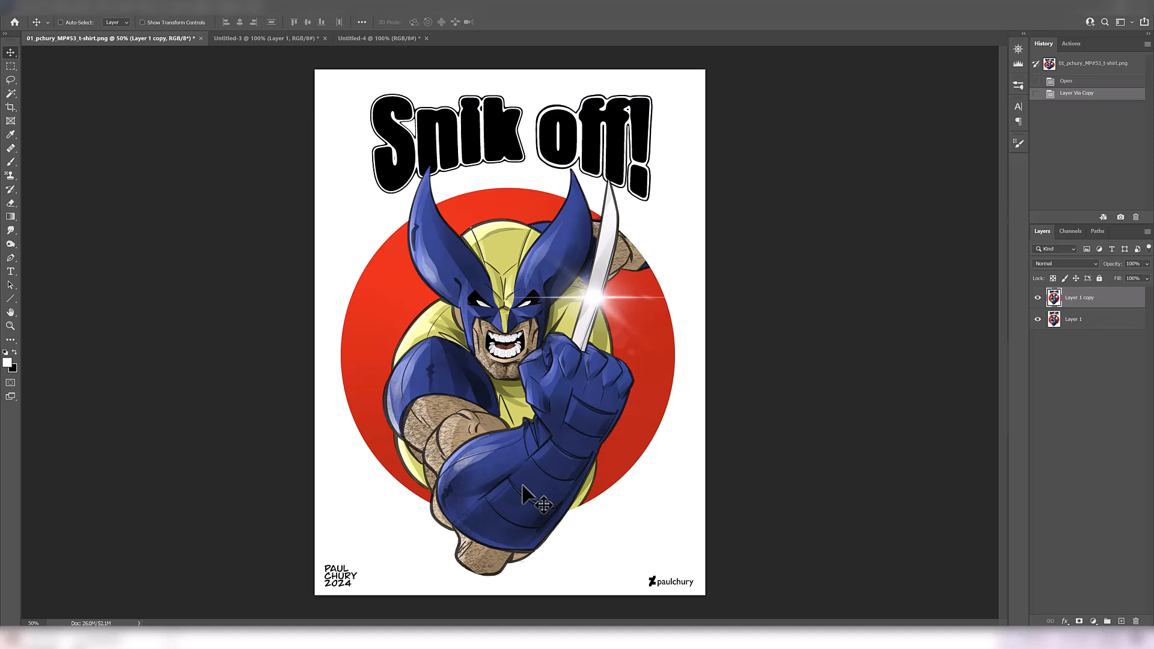
pyautogui.scroll(1, 571, 460)
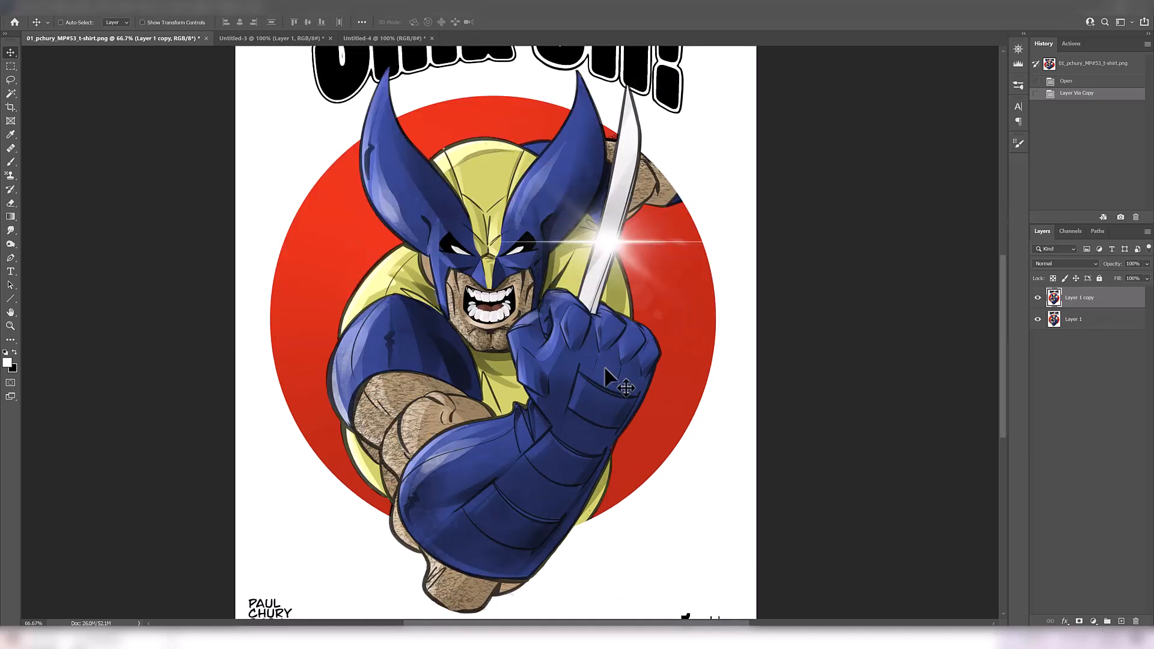
pyautogui.scroll(1, 491, 333)
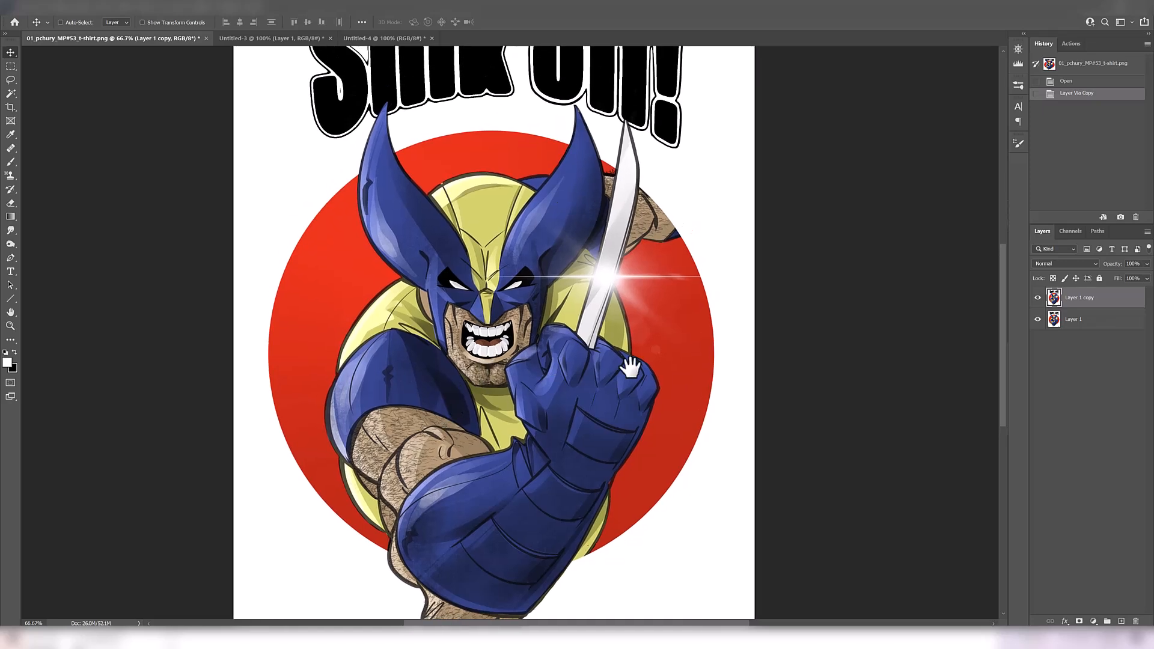
pyautogui.scroll(1, 540, 275)
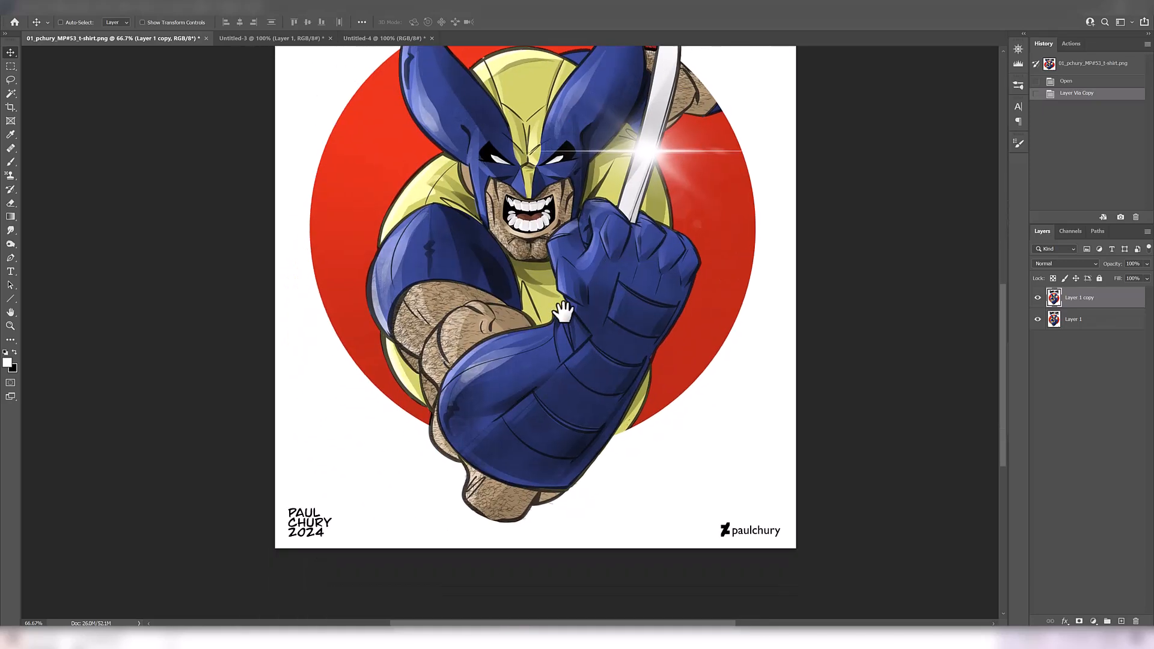
pyautogui.moveTo(525, 473); pyautogui.dragTo(559, 312)
pyautogui.moveTo(463, 338); pyautogui.dragTo(468, 322)
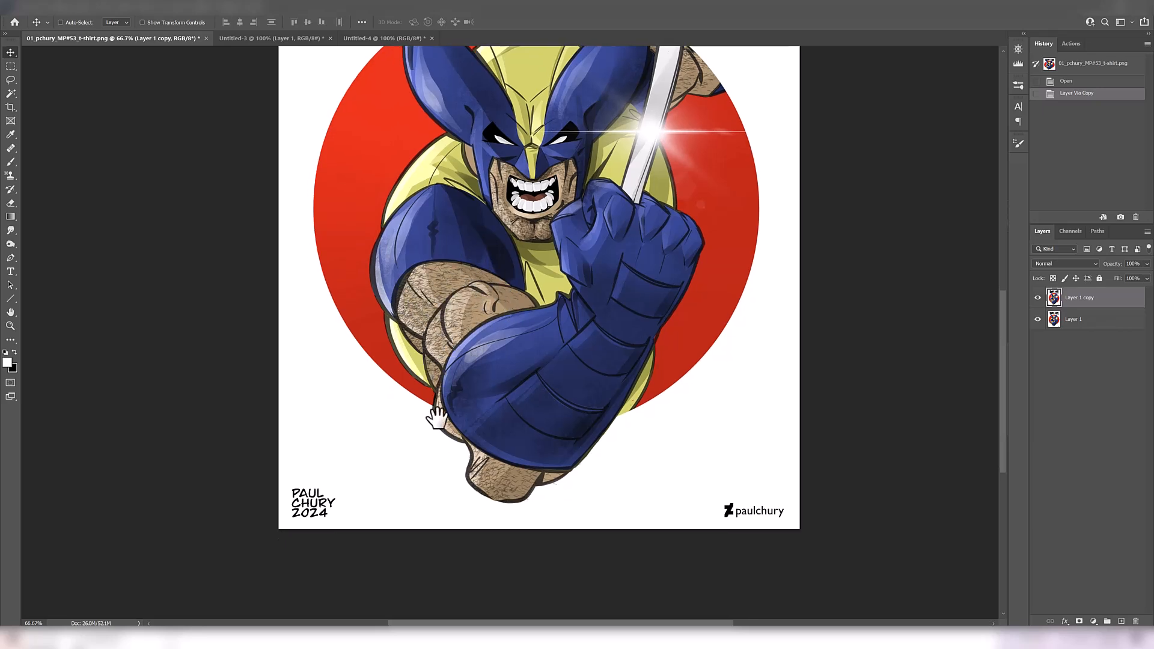
pyautogui.moveTo(453, 407); pyautogui.dragTo(446, 294)
pyautogui.click(446, 293)
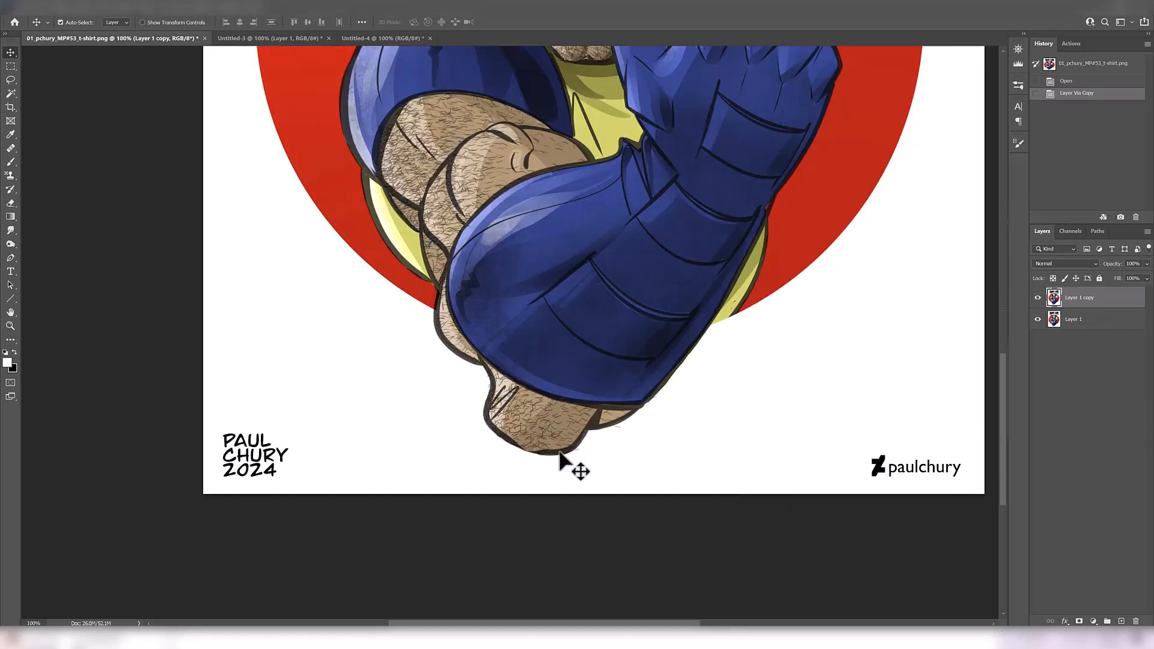
# On a new layer above a semi-transparent white overlay, brush the forearm's first bold black outlines, redoing unsatisfactory strokes
pyautogui.keyDown('alt'); pyautogui.click(507, 399); pyautogui.keyUp('alt')
pyautogui.moveTo(508, 393); pyautogui.dragTo(485, 431)
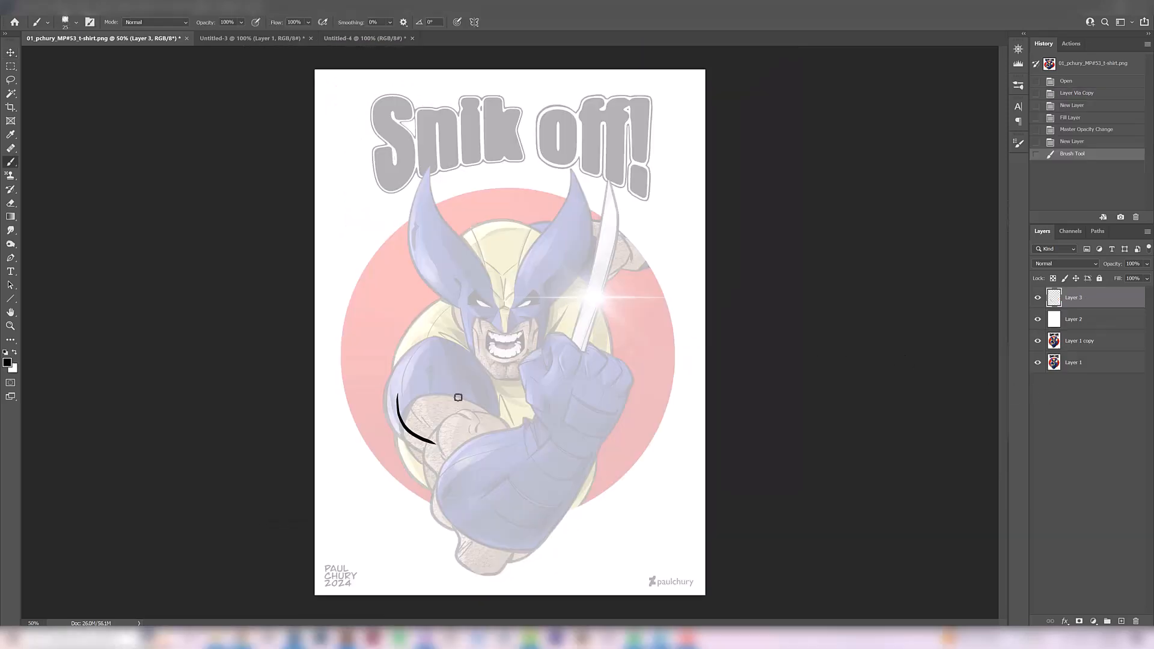
pyautogui.moveTo(440, 443)
pyautogui.mouseDown()
pyautogui.moveTo(474, 411)
pyautogui.moveTo(511, 433)
pyautogui.mouseUp()
pyautogui.moveTo(450, 470)
pyautogui.mouseDown()
pyautogui.moveTo(445, 460)
pyautogui.moveTo(455, 464)
pyautogui.mouseUp()
pyautogui.hotkey('ctrl', 'z')
pyautogui.moveTo(437, 455); pyautogui.dragTo(451, 528)
pyautogui.hotkey('ctrl', 'z')
pyautogui.moveTo(423, 476); pyautogui.dragTo(457, 551)
pyautogui.hotkey('ctrl', 'z')
pyautogui.moveTo(403, 439); pyautogui.dragTo(431, 514)
pyautogui.moveTo(402, 439)
pyautogui.mouseDown()
pyautogui.moveTo(400, 480)
pyautogui.moveTo(409, 436)
pyautogui.mouseUp()
# Draw black brush contours for the shoulder and upper arm over the faded artwork
pyautogui.press('e')
pyautogui.press('b')
pyautogui.moveTo(380, 404); pyautogui.dragTo(412, 444)
pyautogui.moveTo(405, 362); pyautogui.dragTo(382, 394)
pyautogui.moveTo(397, 387); pyautogui.dragTo(440, 348)
pyautogui.moveTo(448, 360); pyautogui.dragTo(481, 409)
pyautogui.moveTo(505, 386)
pyautogui.mouseDown()
pyautogui.moveTo(482, 410)
pyautogui.moveTo(509, 409)
pyautogui.mouseUp()
pyautogui.moveTo(450, 392); pyautogui.dragTo(445, 421)
pyautogui.moveTo(447, 355); pyautogui.dragTo(449, 370)
# Clean up the elbow lines with the Eraser and brush in its angular contour and the forearm's inner lines and shading
pyautogui.press('e')
pyautogui.moveTo(455, 550); pyautogui.dragTo(441, 530)
pyautogui.moveTo(442, 532); pyautogui.dragTo(432, 515)
pyautogui.press('b')
pyautogui.moveTo(429, 504); pyautogui.dragTo(463, 548)
pyautogui.moveTo(430, 514); pyautogui.dragTo(462, 545)
pyautogui.moveTo(485, 491); pyautogui.dragTo(463, 541)
pyautogui.moveTo(517, 458); pyautogui.dragTo(485, 530)
pyautogui.moveTo(463, 448); pyautogui.dragTo(438, 508)
pyautogui.moveTo(459, 450)
pyautogui.mouseDown()
pyautogui.moveTo(541, 408)
pyautogui.moveTo(514, 511)
pyautogui.moveTo(483, 494)
pyautogui.mouseUp()
pyautogui.press('e')
pyautogui.press('b')
pyautogui.moveTo(492, 519); pyautogui.dragTo(472, 534)
pyautogui.moveTo(532, 444); pyautogui.dragTo(505, 519)
pyautogui.moveTo(456, 545); pyautogui.dragTo(492, 575)
pyautogui.hotkey('ctrl', 'z')
# Brush the glove's underside and outer edge towards the wrist in black, cleaning up the elbow lines with the Eraser
pyautogui.hotkey('ctrl', 'z')
pyautogui.moveTo(531, 527)
pyautogui.mouseDown()
pyautogui.moveTo(492, 573)
pyautogui.moveTo(582, 473)
pyautogui.mouseUp()
pyautogui.moveTo(574, 483)
pyautogui.mouseDown()
pyautogui.moveTo(537, 526)
pyautogui.moveTo(601, 453)
pyautogui.mouseUp()
pyautogui.moveTo(617, 422); pyautogui.dragTo(600, 454)
pyautogui.moveTo(438, 481)
pyautogui.mouseDown()
pyautogui.moveTo(470, 533)
pyautogui.moveTo(459, 547)
pyautogui.mouseUp()
pyautogui.press('e')
pyautogui.press('b')
pyautogui.moveTo(451, 523)
pyautogui.mouseDown()
pyautogui.moveTo(493, 528)
pyautogui.moveTo(459, 563)
pyautogui.mouseUp()
pyautogui.press('e')
pyautogui.press('b')
pyautogui.moveTo(433, 530); pyautogui.dragTo(454, 542)
pyautogui.hotkey('ctrl', '+')
pyautogui.hotkey('ctrl', 'z')
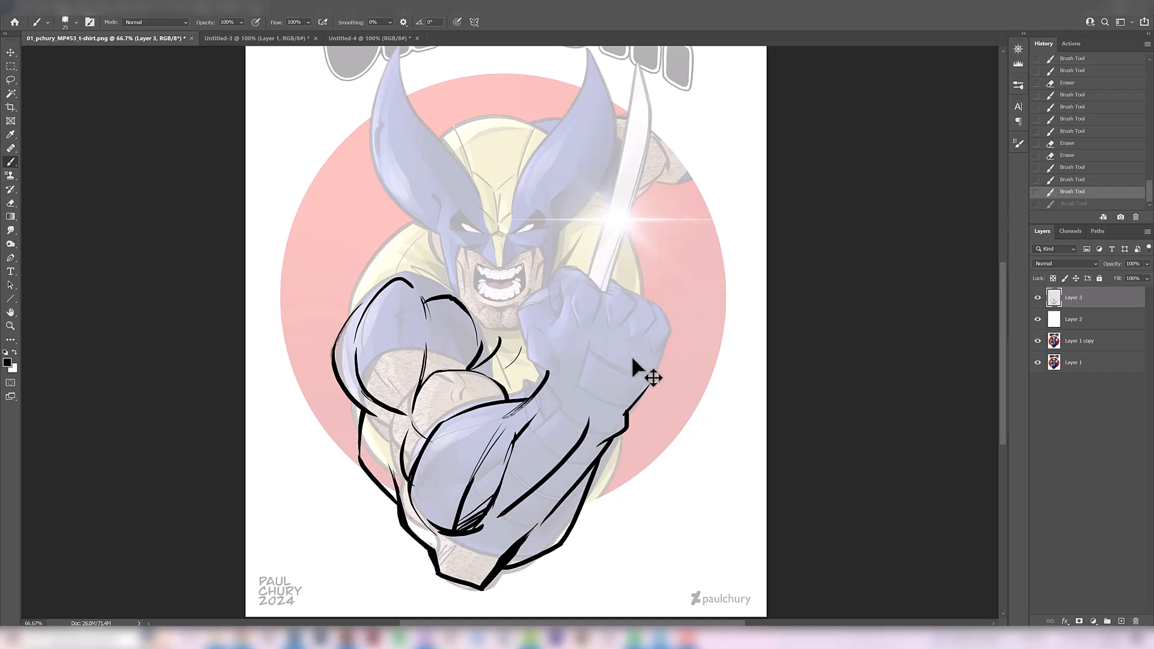
# Compare the arm line sketch with the original artwork by hiding and showing Layer 2 and Layer 3
pyautogui.moveTo(552, 314)
pyautogui.mouseDown()
pyautogui.moveTo(562, 347)
pyautogui.moveTo(572, 306)
pyautogui.mouseUp()
pyautogui.moveTo(531, 498); pyautogui.dragTo(537, 462)
pyautogui.moveTo(468, 452); pyautogui.dragTo(526, 382)
pyautogui.keyDown('ctrl'); pyautogui.click(474, 388); pyautogui.keyUp('ctrl')
pyautogui.moveTo(455, 428); pyautogui.dragTo(458, 443)
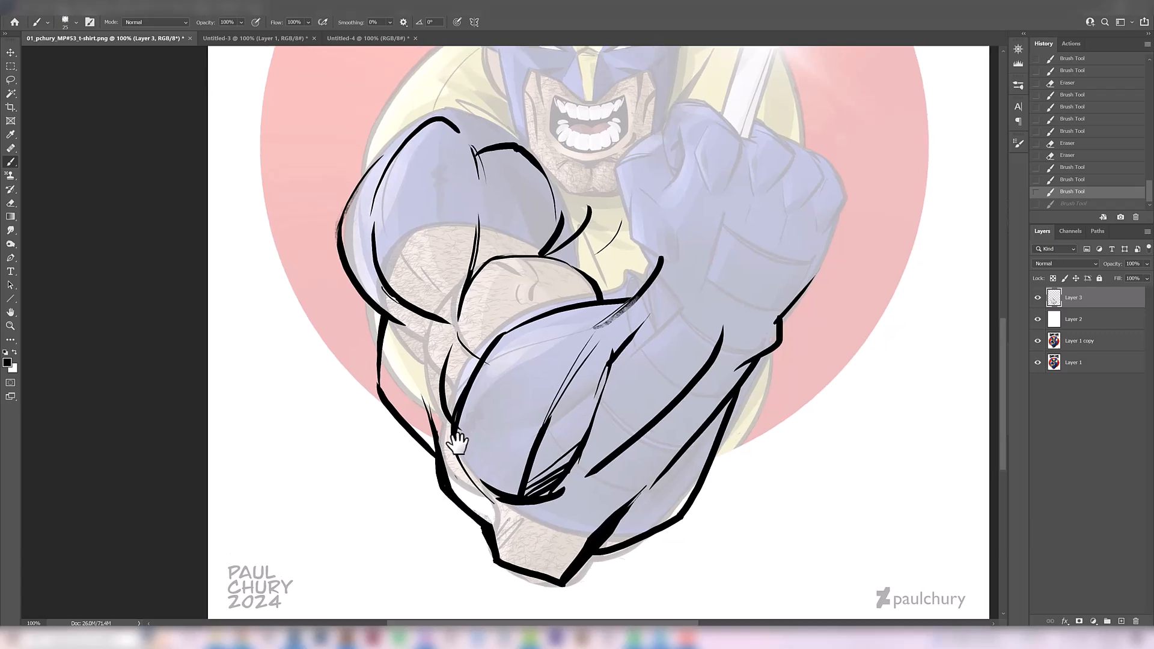
pyautogui.click(1037, 319)
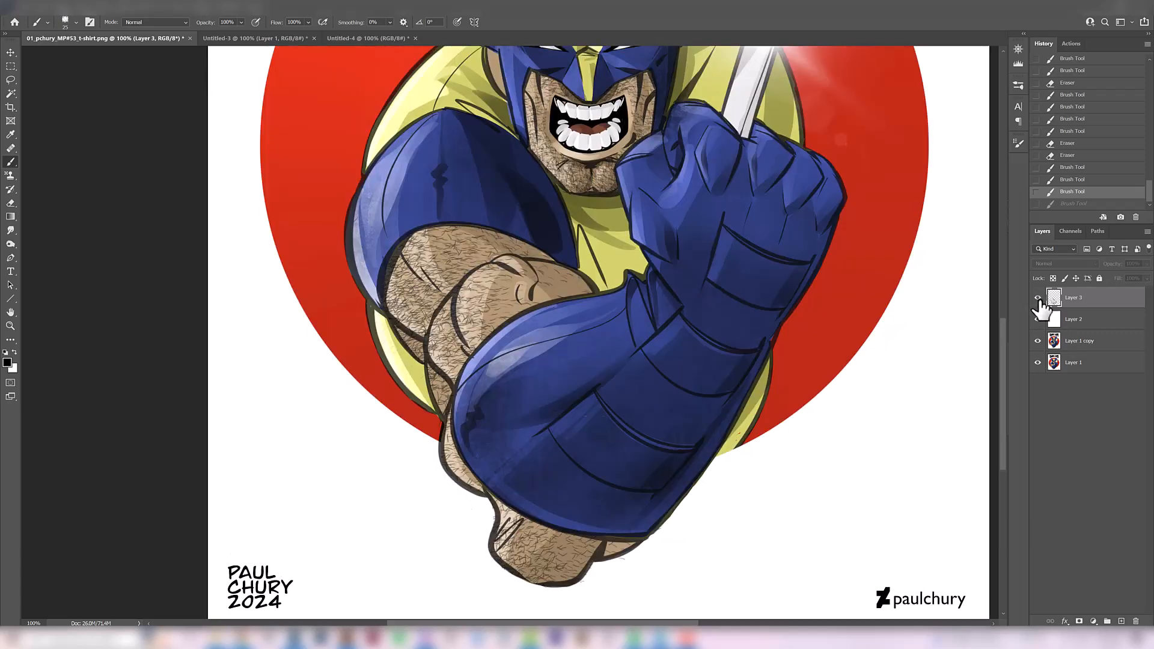
pyautogui.click(1037, 319)
# Group the white overlay Layer 2 and the sketch Layer 3 together
pyautogui.keyDown('shift'); pyautogui.click(1080, 321); pyautogui.keyUp('shift')
pyautogui.click(1108, 621)
pyautogui.hotkey('ctrl', '-')
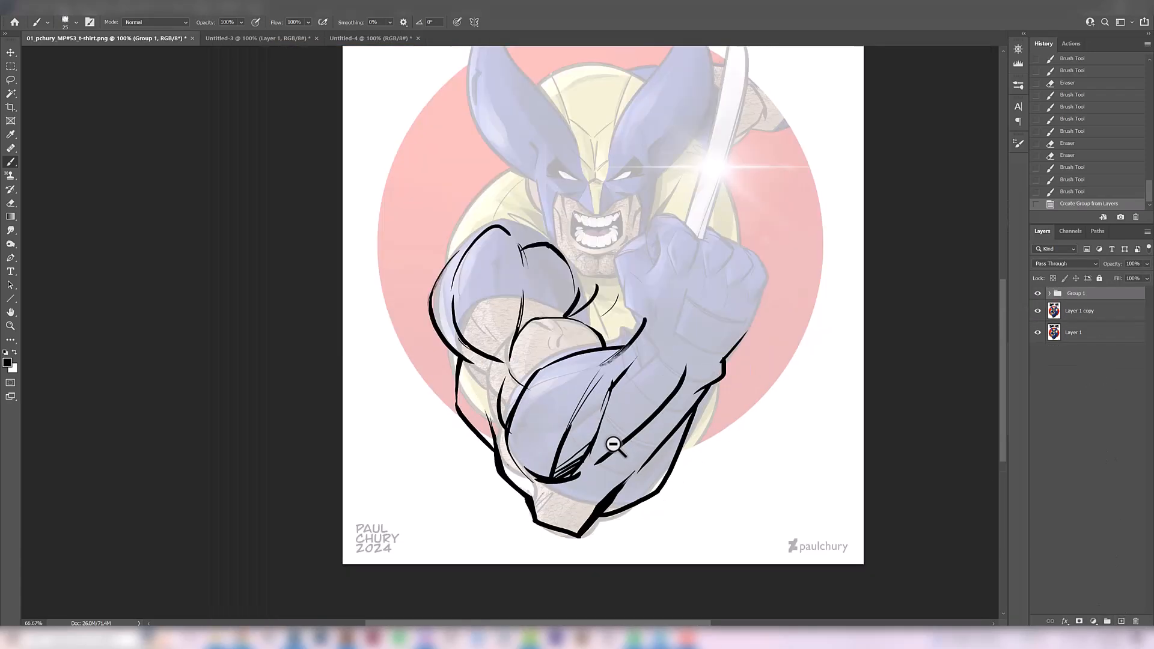
# Hide and show Group 1 to compare the original arm with the sketched arm anatomy
pyautogui.moveTo(719, 429); pyautogui.dragTo(677, 446)
pyautogui.click(1038, 294)
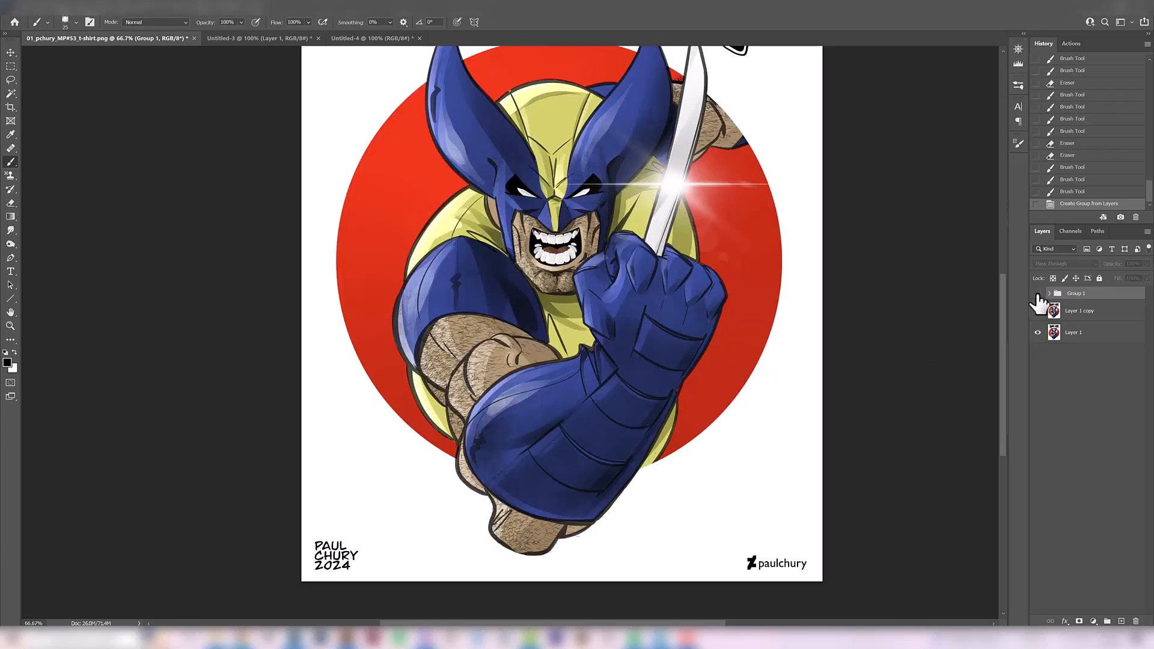
pyautogui.hotkey('ctrl', '+')
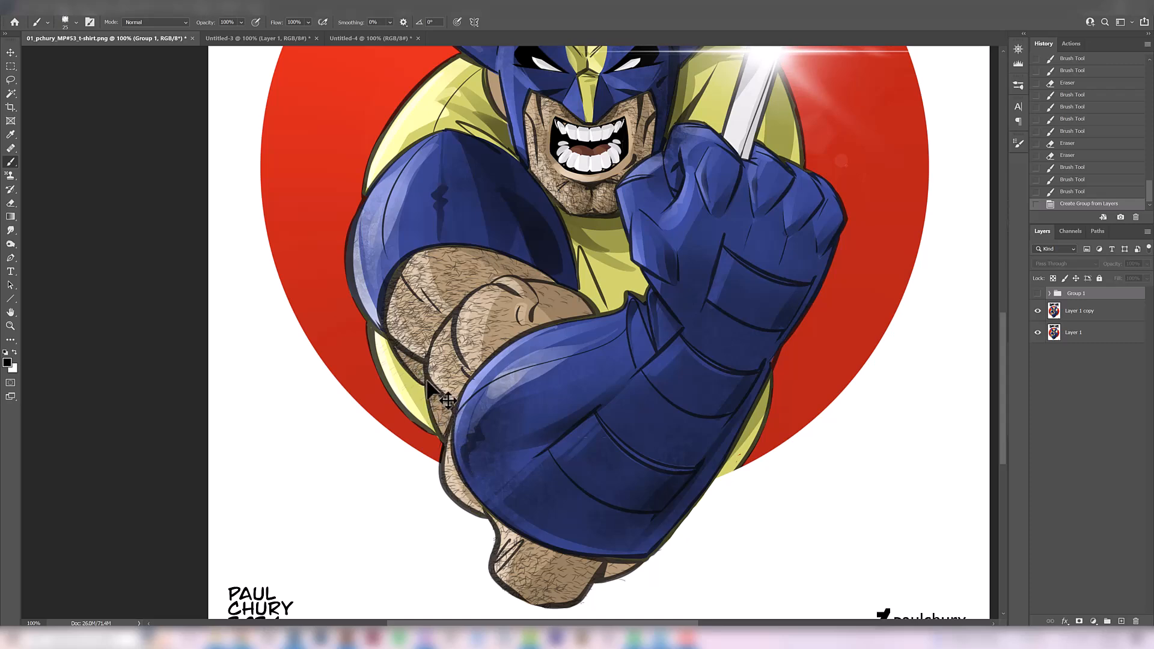
pyautogui.click(1037, 293)
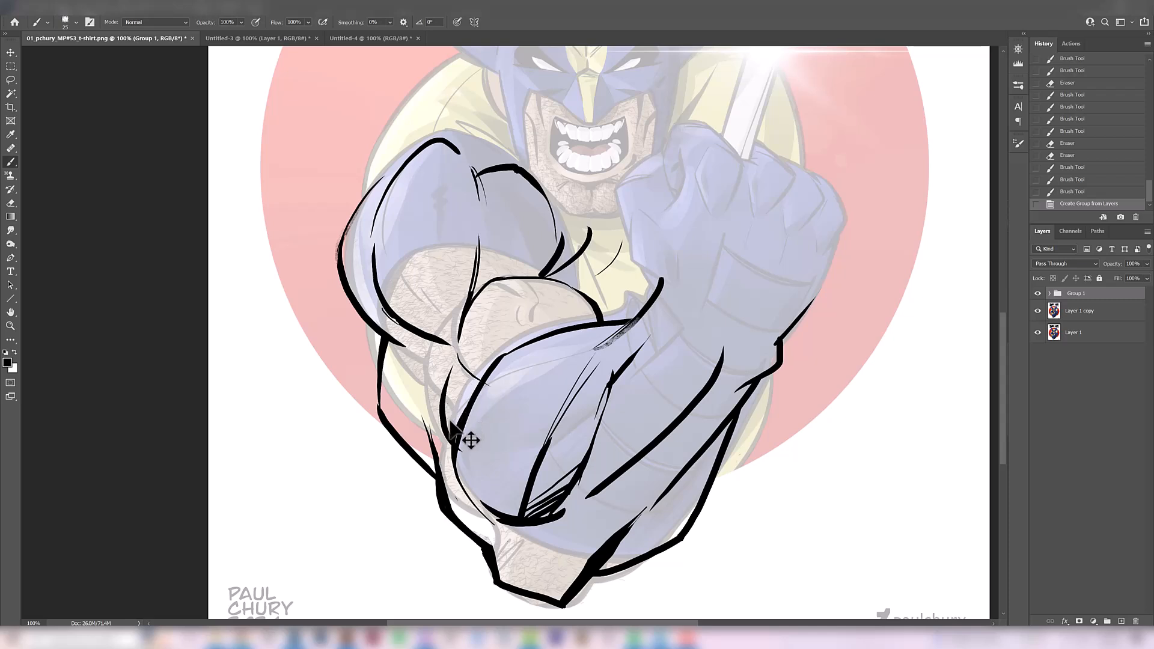
# Set the opacity of the white overlay Layer 2 inside Group 1 to 84%
pyautogui.click(1049, 293)
pyautogui.click(1075, 332)
pyautogui.click(1146, 263)
pyautogui.moveTo(1144, 278); pyautogui.dragTo(1137, 277)
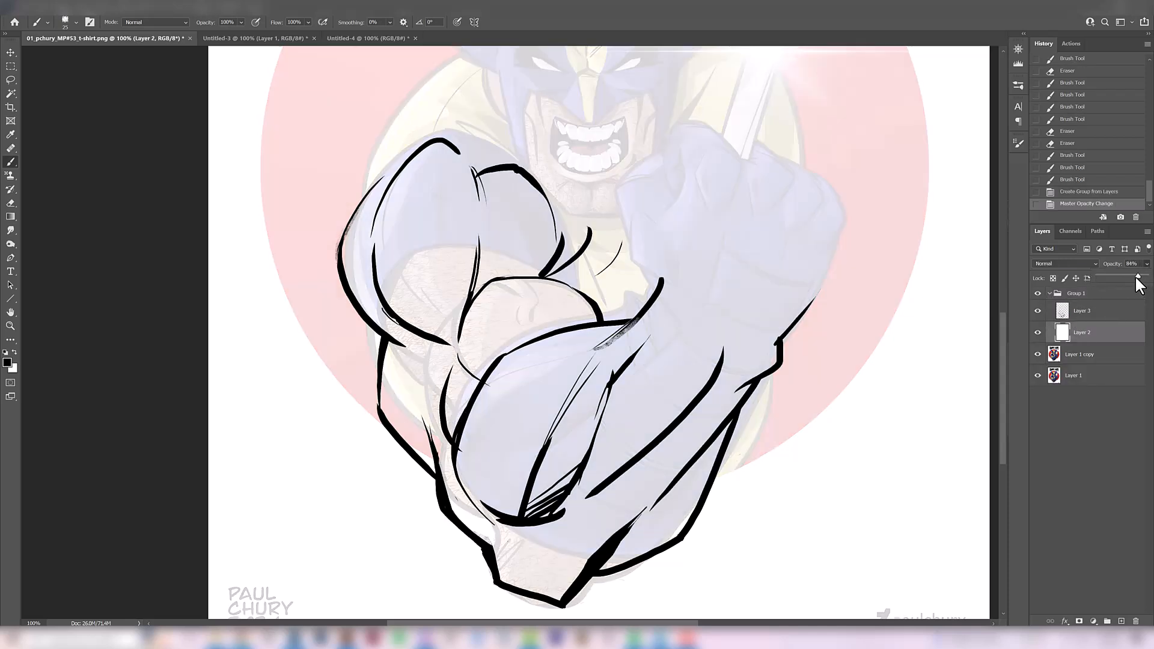
pyautogui.keyDown('alt'); pyautogui.click(586, 469); pyautogui.keyUp('alt')
pyautogui.moveTo(889, 451); pyautogui.dragTo(863, 343)
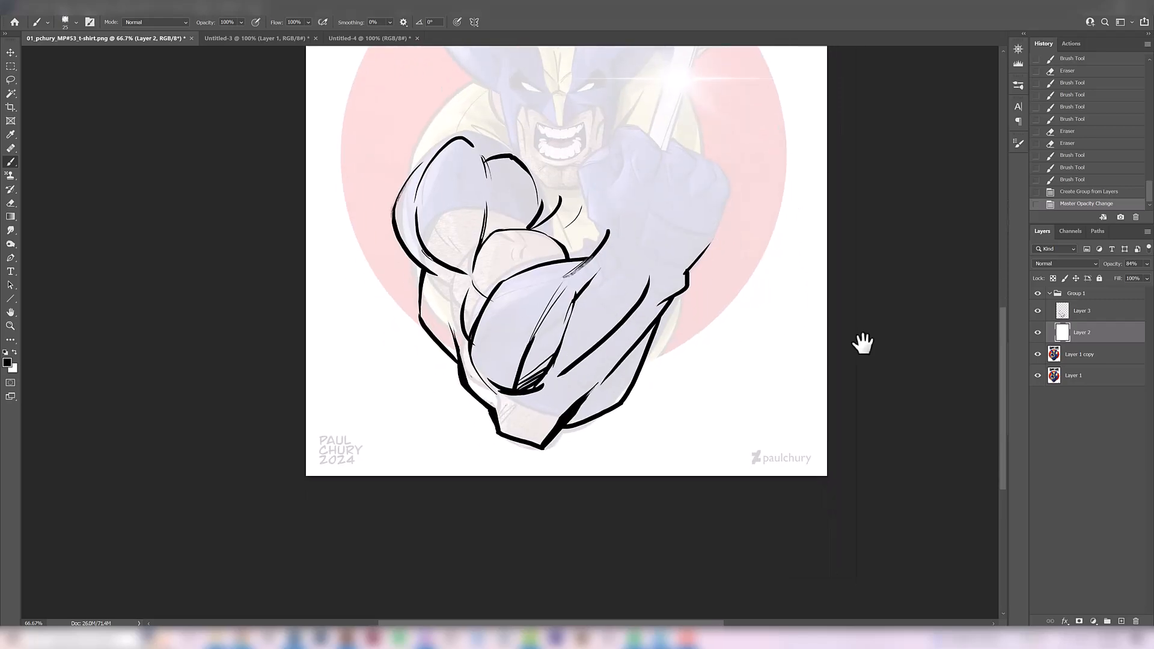
# Compare the artwork with and without the sketch in Group 1, leaving the group hidden
pyautogui.click(1038, 294)
pyautogui.click(1038, 294)
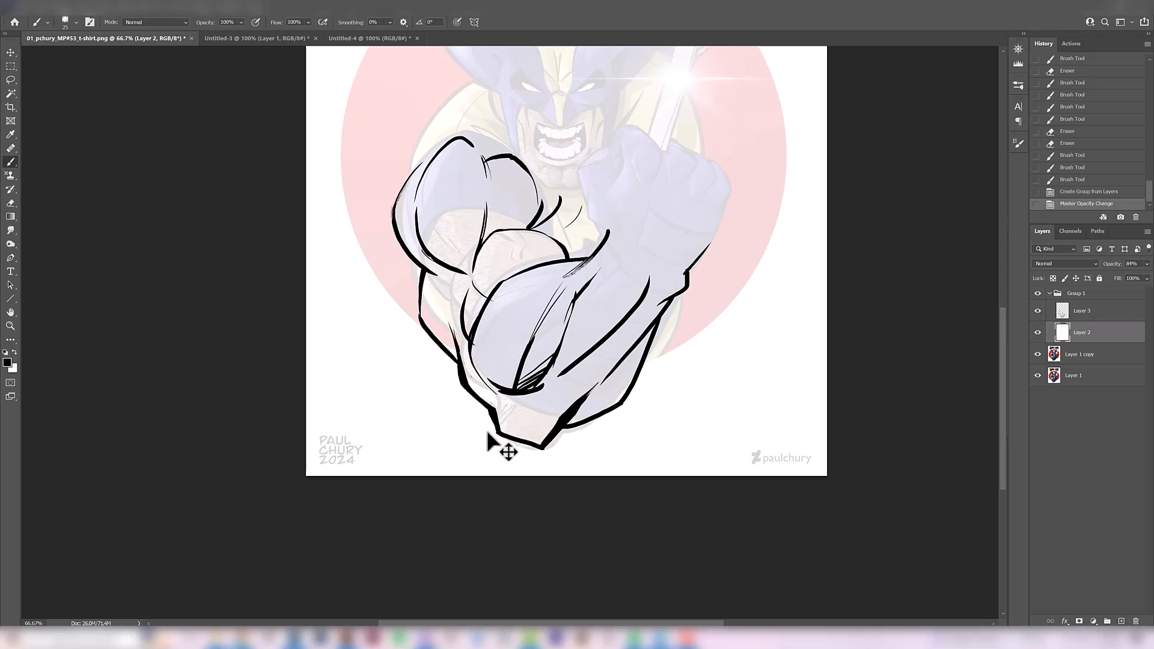
pyautogui.click(1038, 294)
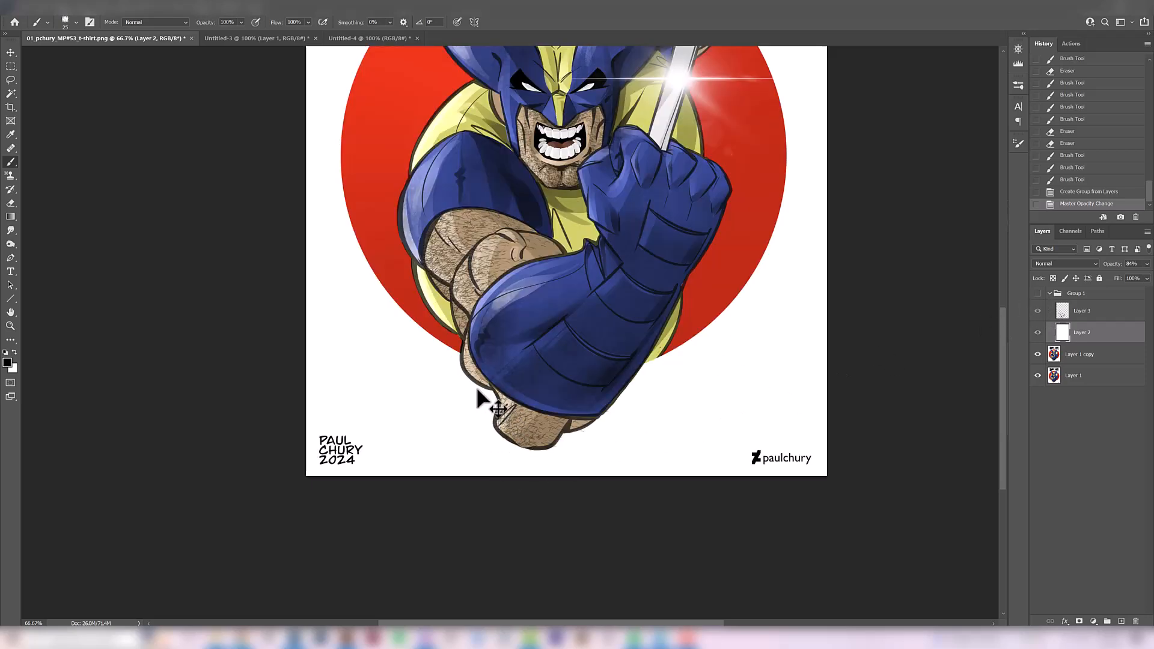
pyautogui.click(1037, 294)
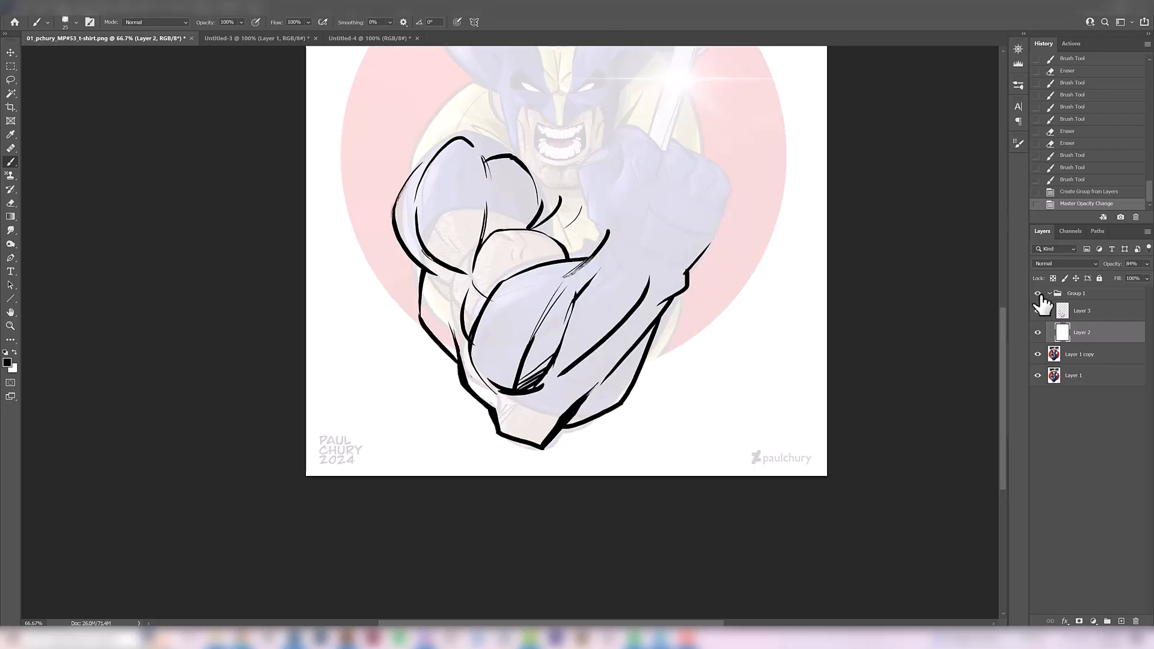
pyautogui.click(1038, 293)
pyautogui.click(1038, 293)
# Copy the blue costume areas to their own layer and apply Hue/Saturation with Hue -13, Saturation +22 and Lightness +9
pyautogui.keyDown('alt'); pyautogui.click(561, 387); pyautogui.keyUp('alt')
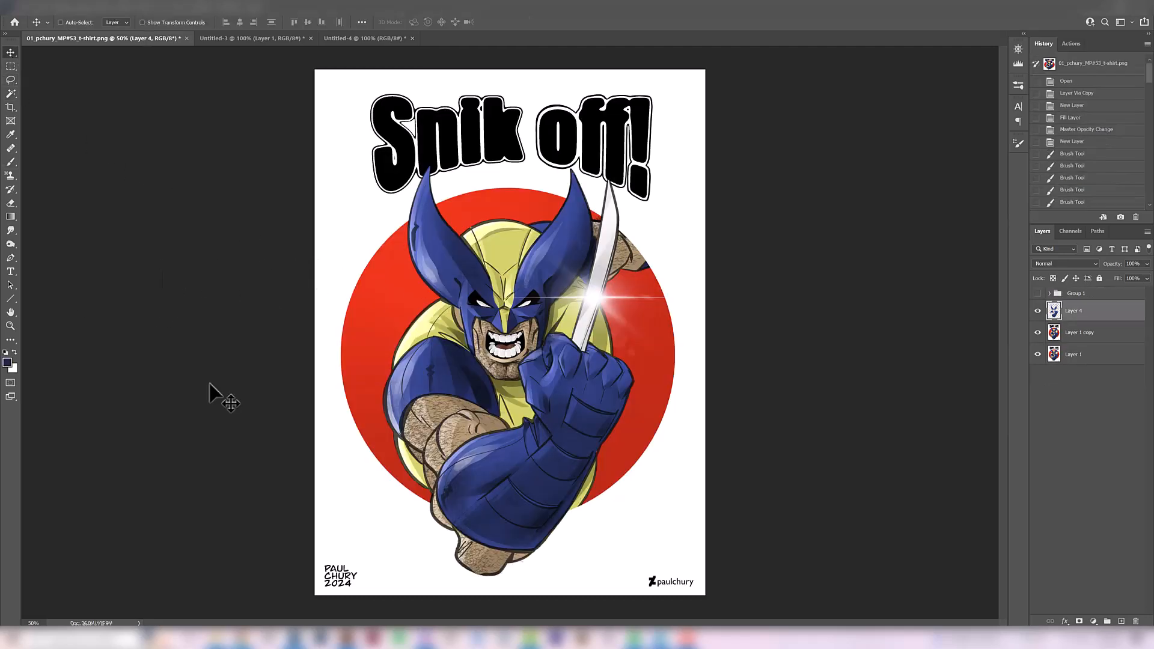
pyautogui.press('ctrl')
pyautogui.hotkey('ctrl', 'u')
pyautogui.moveTo(745, 443); pyautogui.dragTo(741, 442)
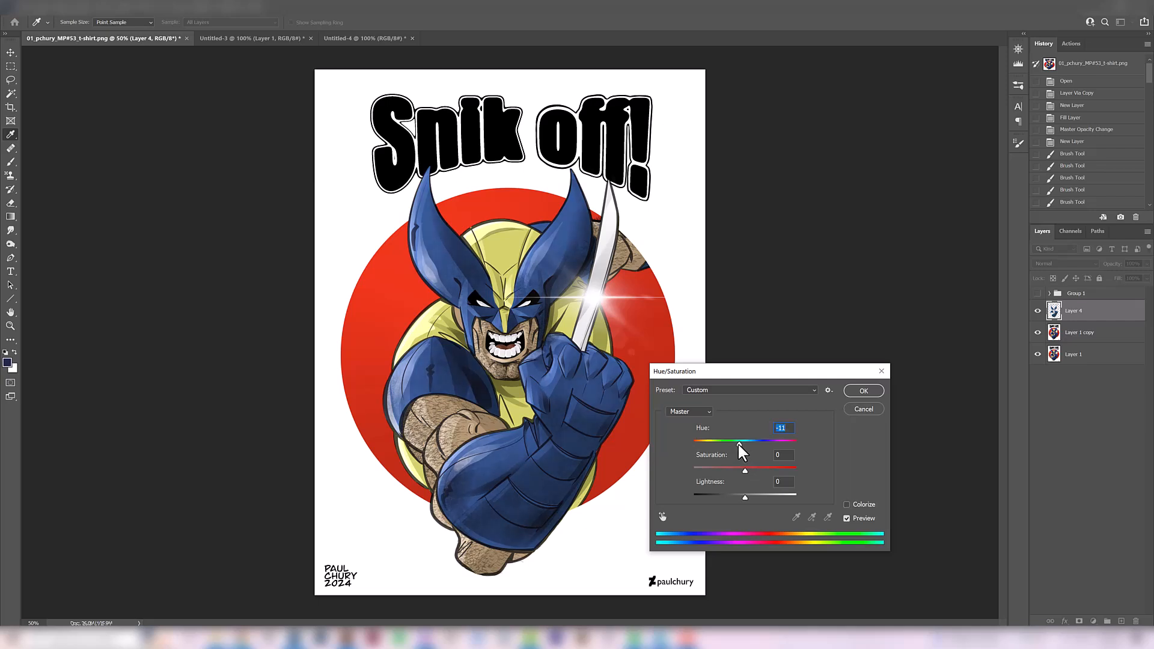
pyautogui.moveTo(758, 371); pyautogui.dragTo(789, 243)
pyautogui.moveTo(775, 369); pyautogui.dragTo(781, 369)
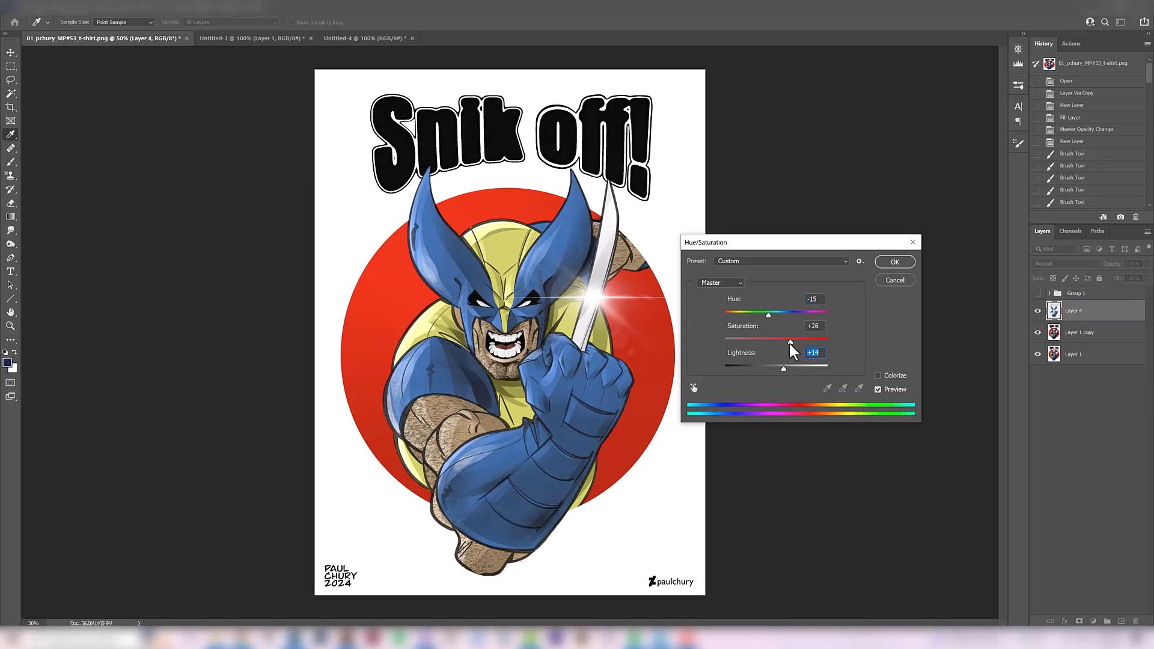
pyautogui.moveTo(788, 341); pyautogui.dragTo(769, 314)
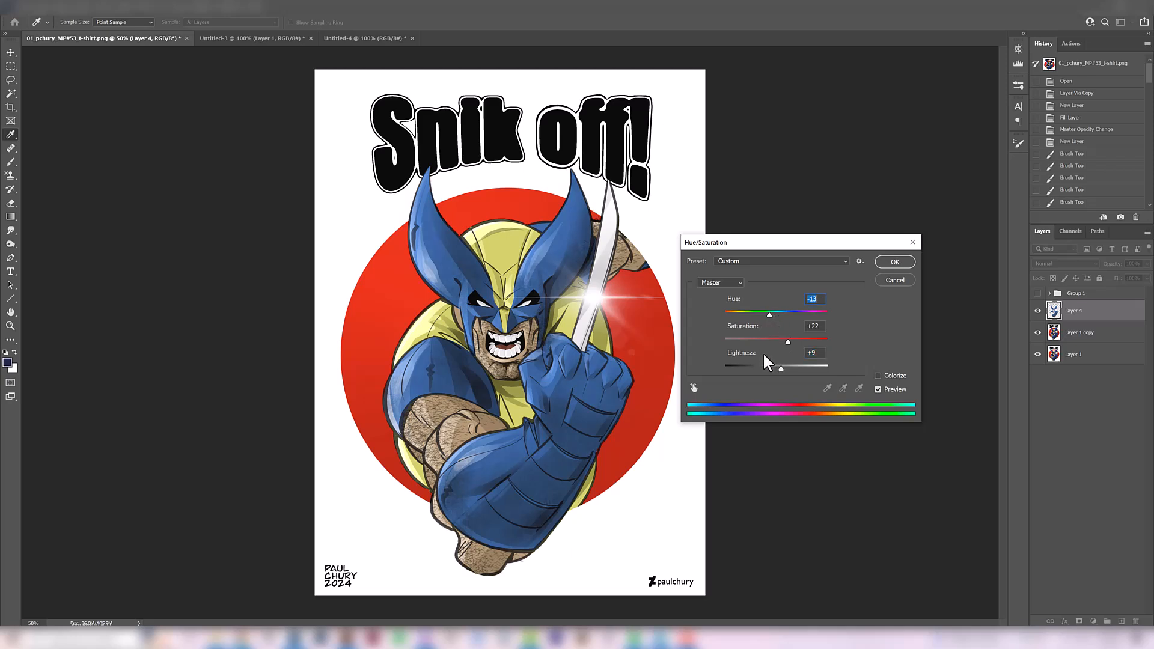
pyautogui.click(895, 262)
# Compare the costume's blue before and after the Hue/Saturation change by undoing and redoing it
pyautogui.press('v')
pyautogui.hotkey('ctrl', 'z')
pyautogui.hotkey('ctrl', 'shift', 'z')
pyautogui.hotkey('ctrl', 'z')
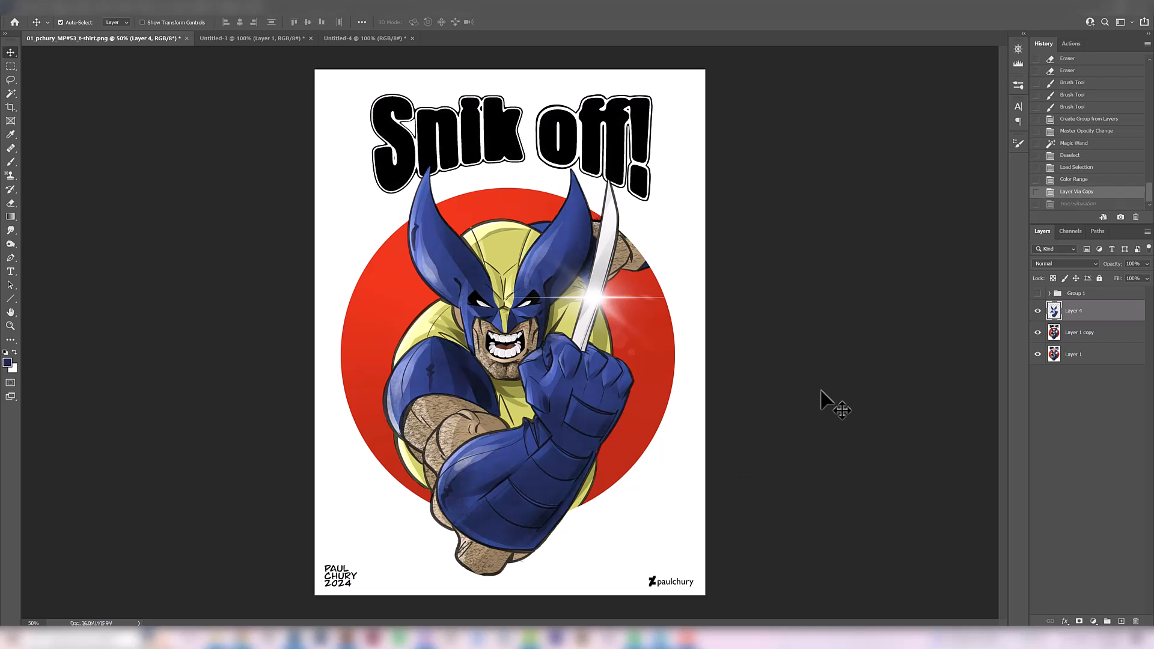
pyautogui.hotkey('ctrl', 'shift', 'z')
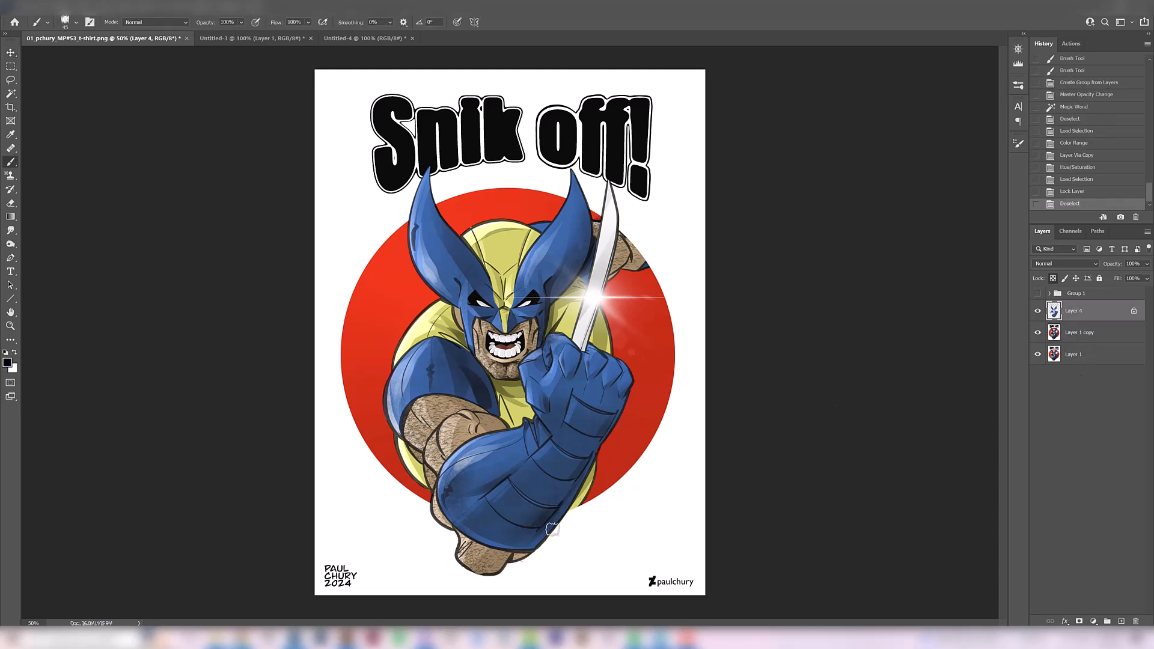
# With Layer 4's transparency locked, paint black shadows on the glove's fingers, bands and forearm using a smaller brush
pyautogui.moveTo(477, 529)
pyautogui.mouseDown()
pyautogui.moveTo(526, 543)
pyautogui.moveTo(496, 536)
pyautogui.moveTo(535, 533)
pyautogui.mouseUp()
pyautogui.hotkey('ctrl', 'z')
pyautogui.press('[')
pyautogui.moveTo(487, 501)
pyautogui.mouseDown()
pyautogui.moveTo(518, 524)
pyautogui.moveTo(571, 482)
pyautogui.moveTo(603, 421)
pyautogui.moveTo(600, 367)
pyautogui.mouseUp()
pyautogui.press('[')
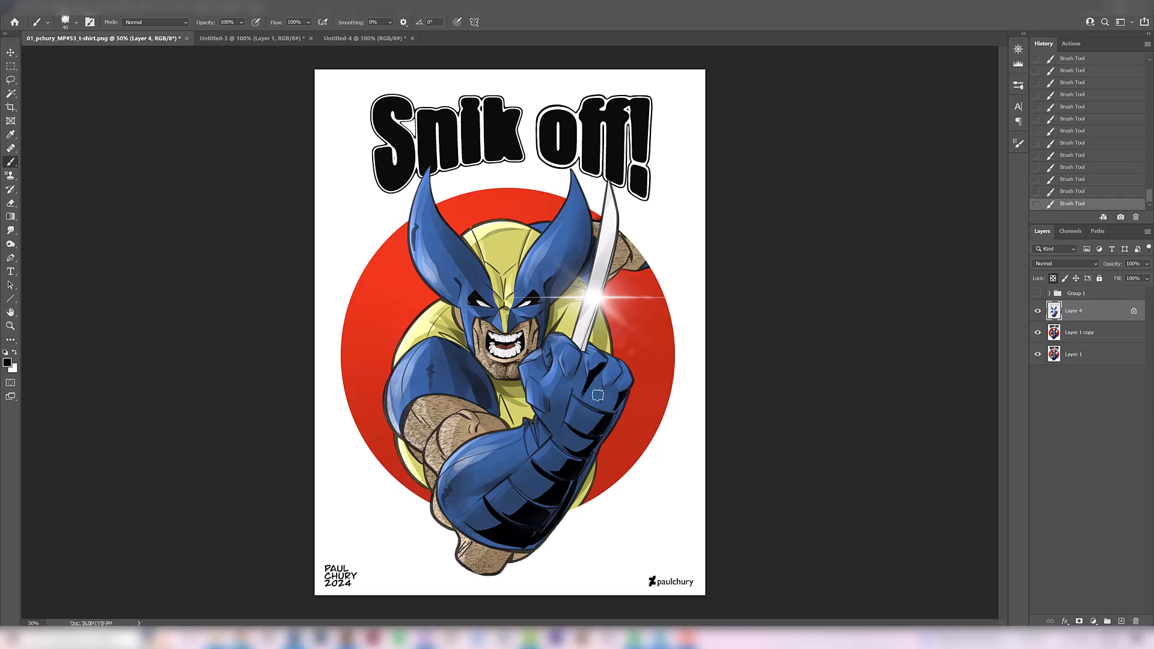
pyautogui.hotkey('ctrl', 'z')
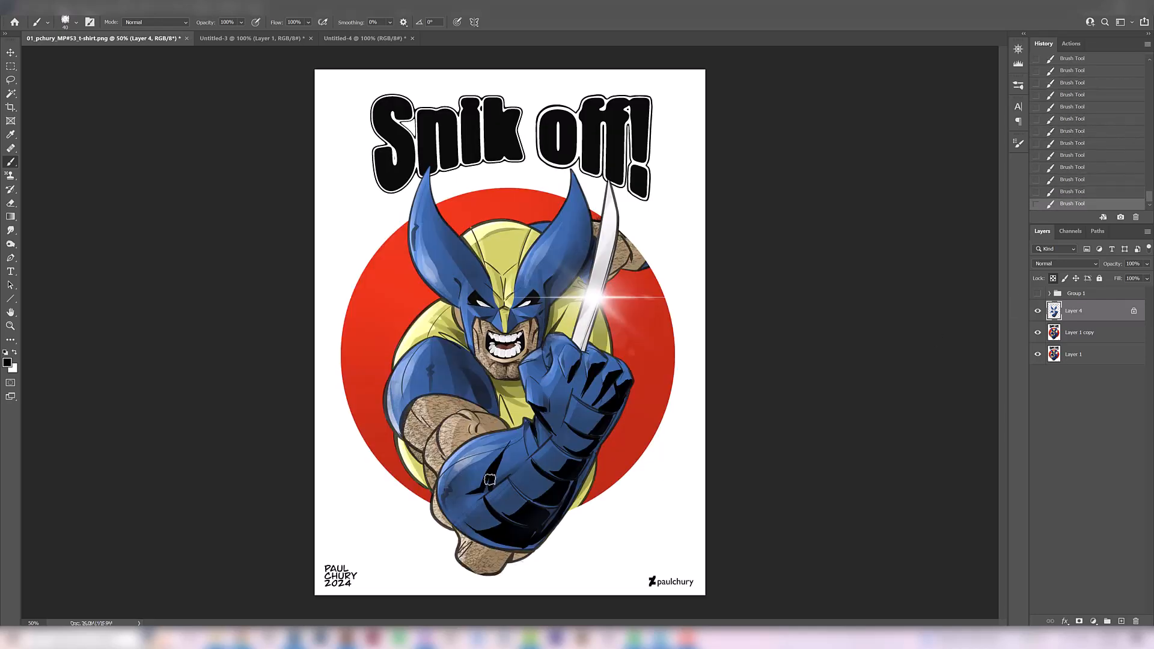
pyautogui.hotkey('ctrl', 'shift', 'z')
pyautogui.moveTo(520, 431); pyautogui.dragTo(487, 451)
# Paint black shadows inside the mask's fin beside the claw and down the adjoining side of the mask, varying the brush size
pyautogui.moveTo(571, 237); pyautogui.dragTo(551, 278)
pyautogui.moveTo(578, 193); pyautogui.dragTo(551, 273)
pyautogui.moveTo(574, 219); pyautogui.dragTo(550, 277)
pyautogui.press('[')
pyautogui.moveTo(536, 315)
pyautogui.mouseDown()
pyautogui.moveTo(514, 309)
pyautogui.moveTo(541, 341)
pyautogui.mouseUp()
pyautogui.press(']')
pyautogui.press(']')
pyautogui.moveTo(567, 210); pyautogui.dragTo(546, 264)
pyautogui.moveTo(575, 184); pyautogui.dragTo(584, 258)
# Fill the mask's other fin with black shadow down to the brow, undoing the last unwanted strokes
pyautogui.moveTo(447, 258); pyautogui.dragTo(462, 302)
pyautogui.moveTo(423, 183); pyautogui.dragTo(418, 258)
pyautogui.moveTo(424, 207); pyautogui.dragTo(454, 298)
pyautogui.moveTo(434, 259)
pyautogui.mouseDown()
pyautogui.moveTo(491, 311)
pyautogui.moveTo(509, 313)
pyautogui.mouseUp()
pyautogui.keyDown('alt'); pyautogui.click(459, 323); pyautogui.keyUp('alt')
pyautogui.hotkey('ctrl', 'z')
# On a new layer, brush black shadows on the yellow cowl, face, neck and chest, redoing unsatisfactory strokes
pyautogui.hotkey('ctrl', 'z')
pyautogui.hotkey('ctrl', 'z')
pyautogui.hotkey('ctrl', 'z')
# Enlarge the brush and paint black shadows on the blue shoulder sleeve
pyautogui.press(']')
pyautogui.moveTo(459, 354)
pyautogui.mouseDown()
pyautogui.moveTo(491, 403)
pyautogui.moveTo(458, 394)
pyautogui.mouseUp()
pyautogui.keyDown('alt'); pyautogui.click(488, 390); pyautogui.keyUp('alt')
pyautogui.hotkey('ctrl', 'shift', 'alt', 'n')
pyautogui.press('[')
pyautogui.hotkey('ctrl', 'z')
pyautogui.moveTo(509, 292); pyautogui.dragTo(505, 278)
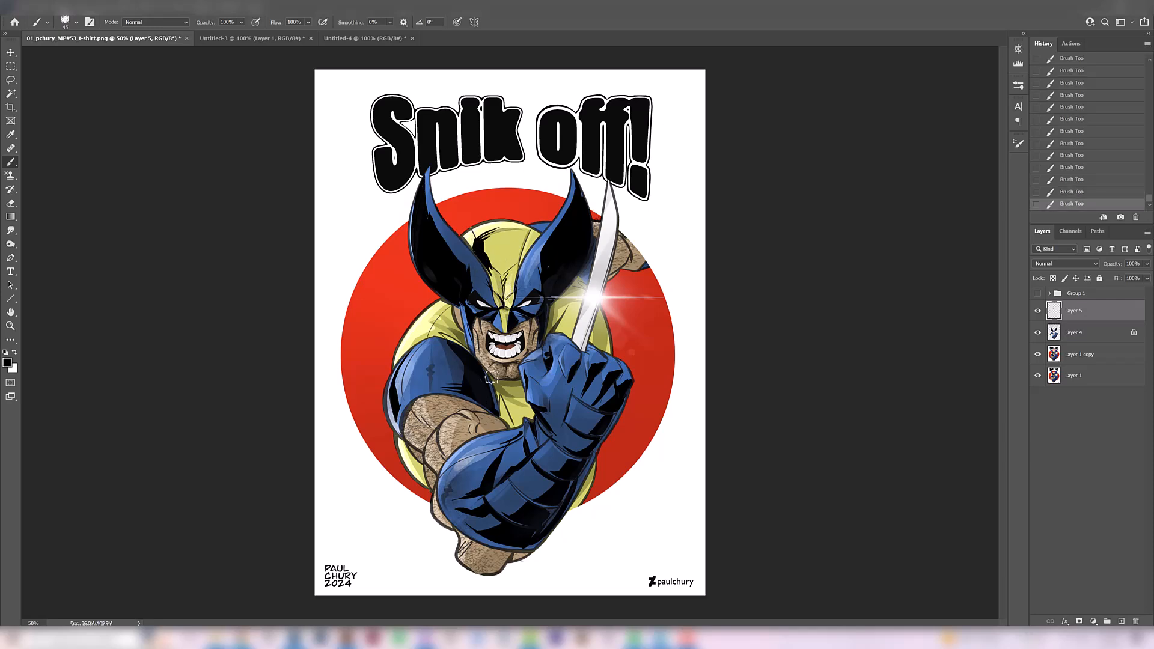
pyautogui.moveTo(491, 380); pyautogui.dragTo(525, 395)
pyautogui.hotkey('ctrl', 'z')
pyautogui.moveTo(547, 333); pyautogui.dragTo(565, 310)
pyautogui.moveTo(567, 308); pyautogui.dragTo(556, 312)
pyautogui.moveTo(453, 334); pyautogui.dragTo(475, 360)
pyautogui.hotkey('ctrl', 'z')
pyautogui.hotkey('ctrl', 'shift', 'z')
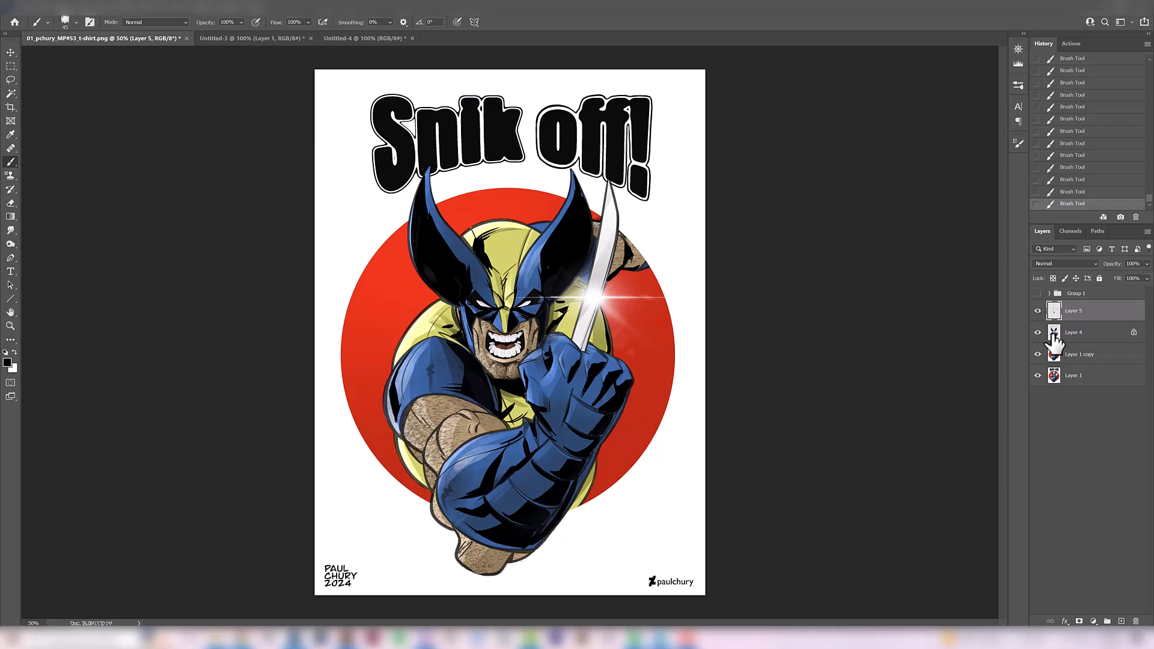
# Copy Layer 1 copy's yellow areas to a new layer and apply Hue/Saturation with Hue -8, Saturation +40 and Lightness -5
pyautogui.click(1074, 361)
pyautogui.click(14, 94)
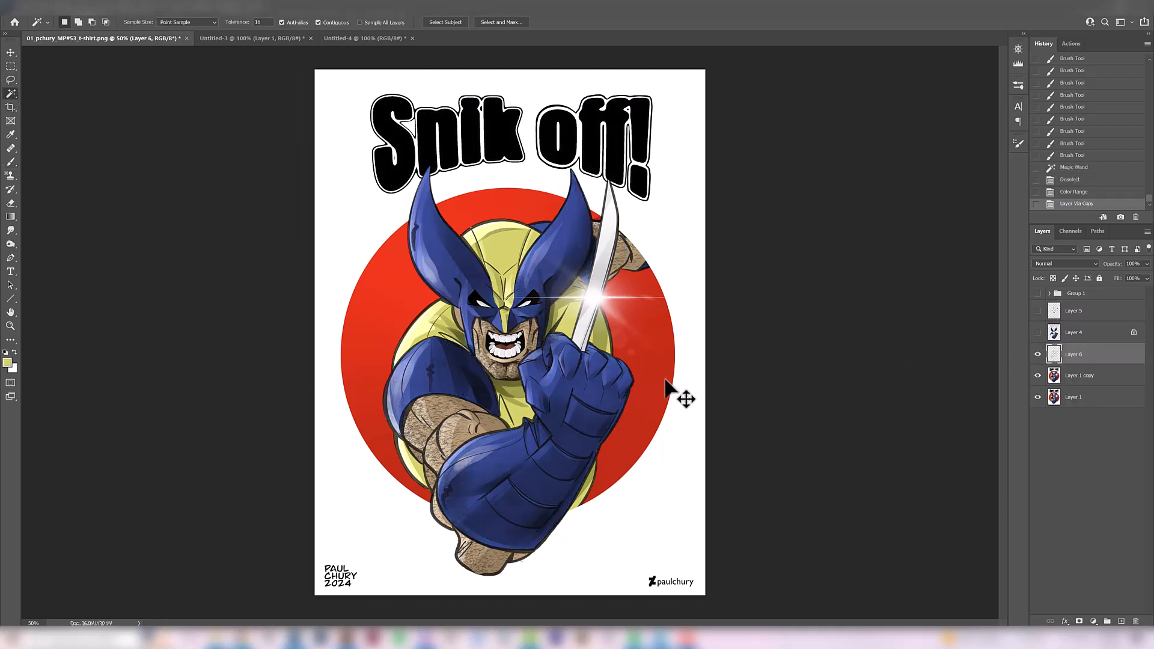
pyautogui.hotkey('ctrl', 'u')
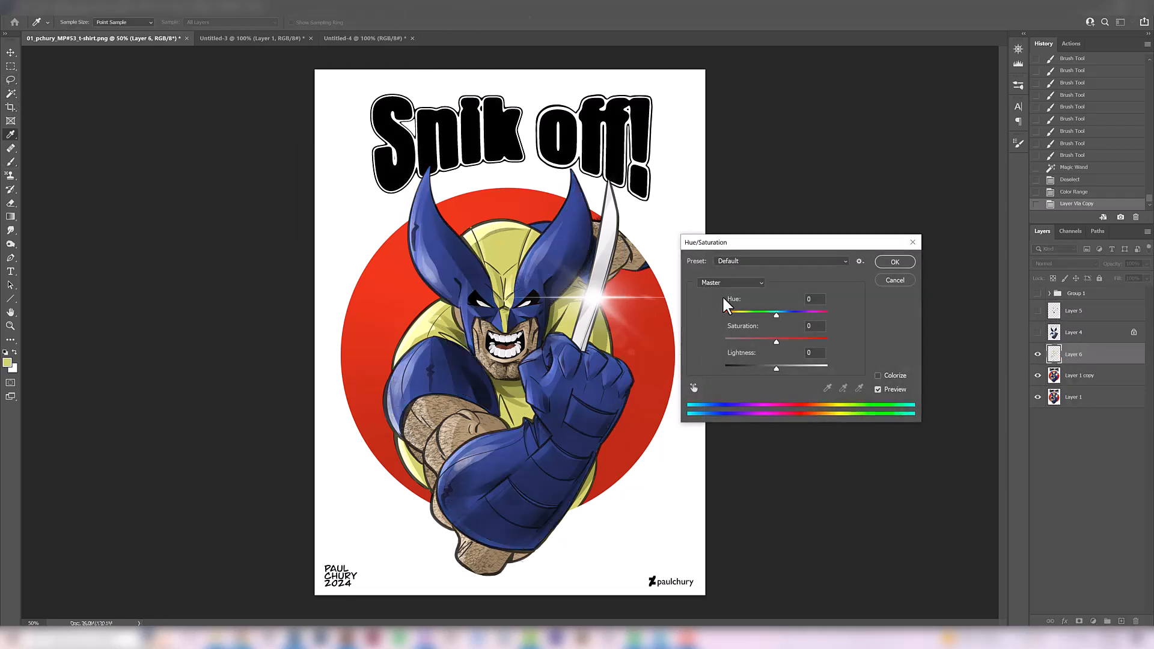
pyautogui.moveTo(766, 245); pyautogui.dragTo(757, 197)
pyautogui.moveTo(779, 287); pyautogui.dragTo(769, 265)
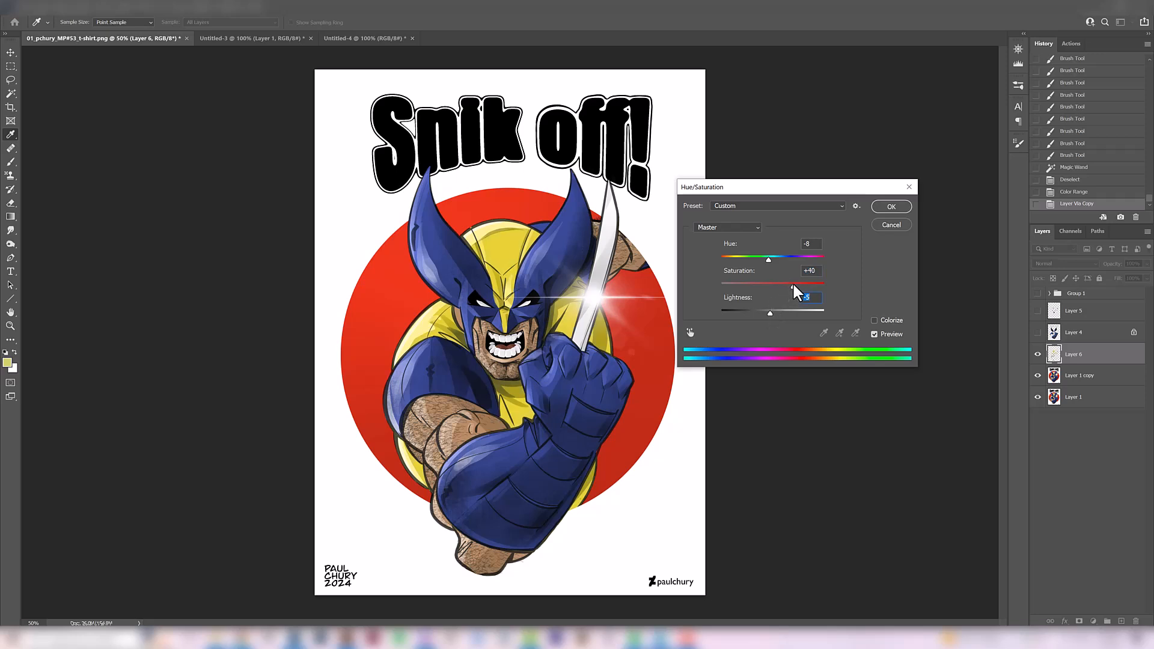
pyautogui.click(889, 209)
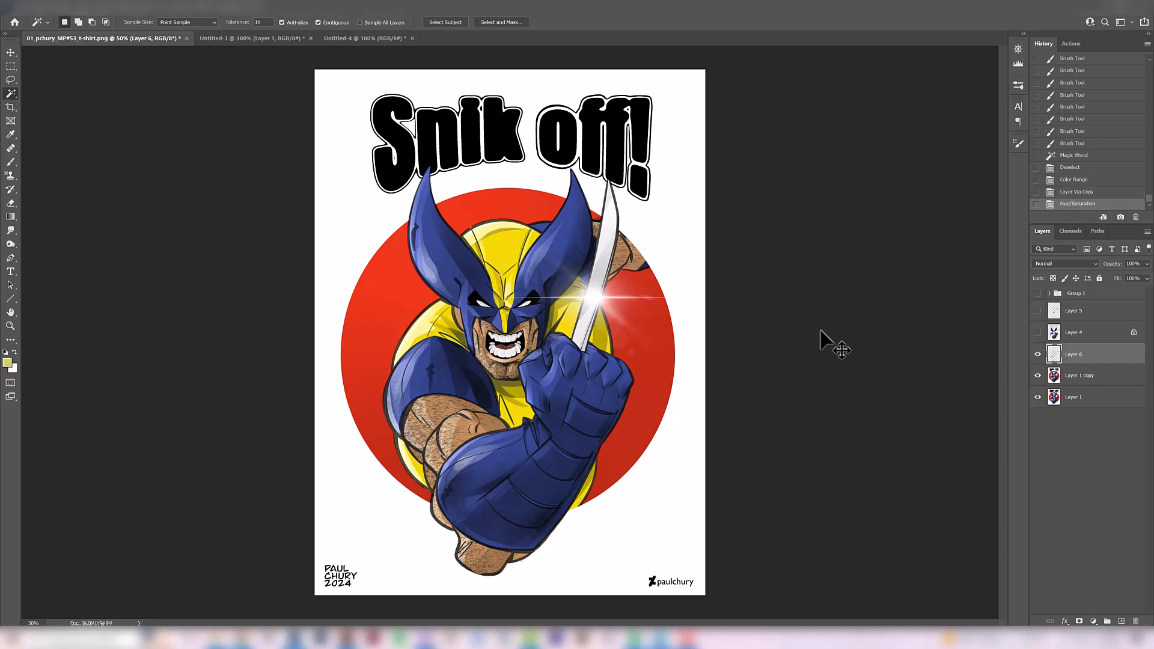
# Apply Color Balance to the yellow layer with highlights at Magenta–Green +5 and Yellow–Blue -8, also adjusting the shadows
pyautogui.hotkey('ctrl', 'b')
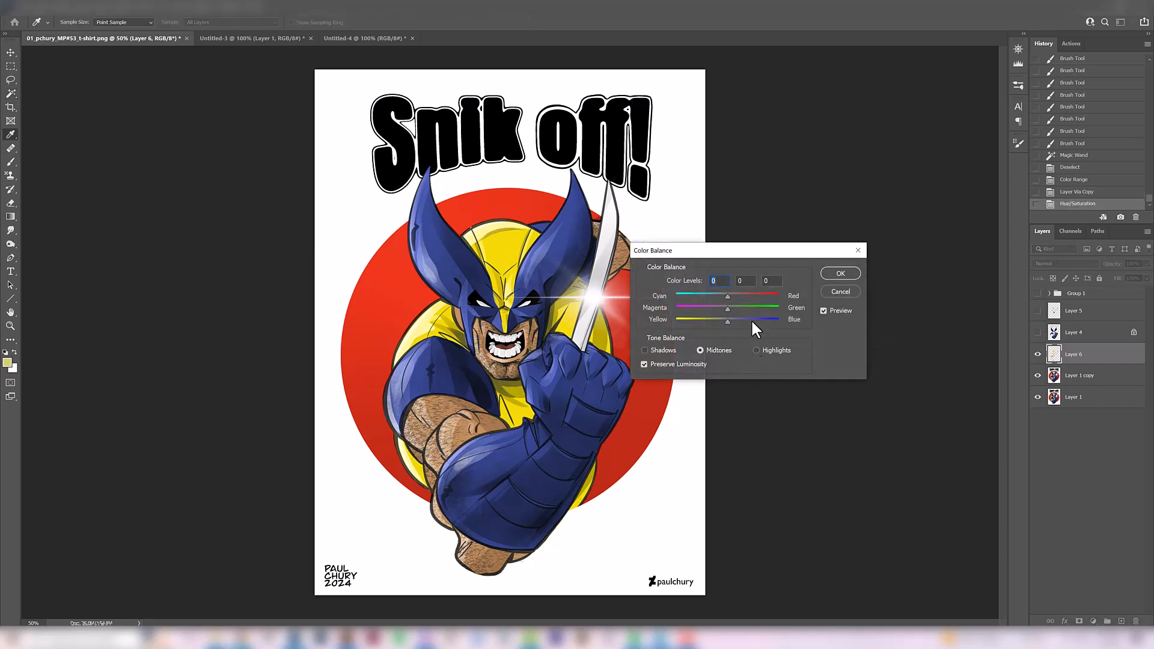
pyautogui.click(756, 350)
pyautogui.moveTo(726, 321); pyautogui.dragTo(733, 306)
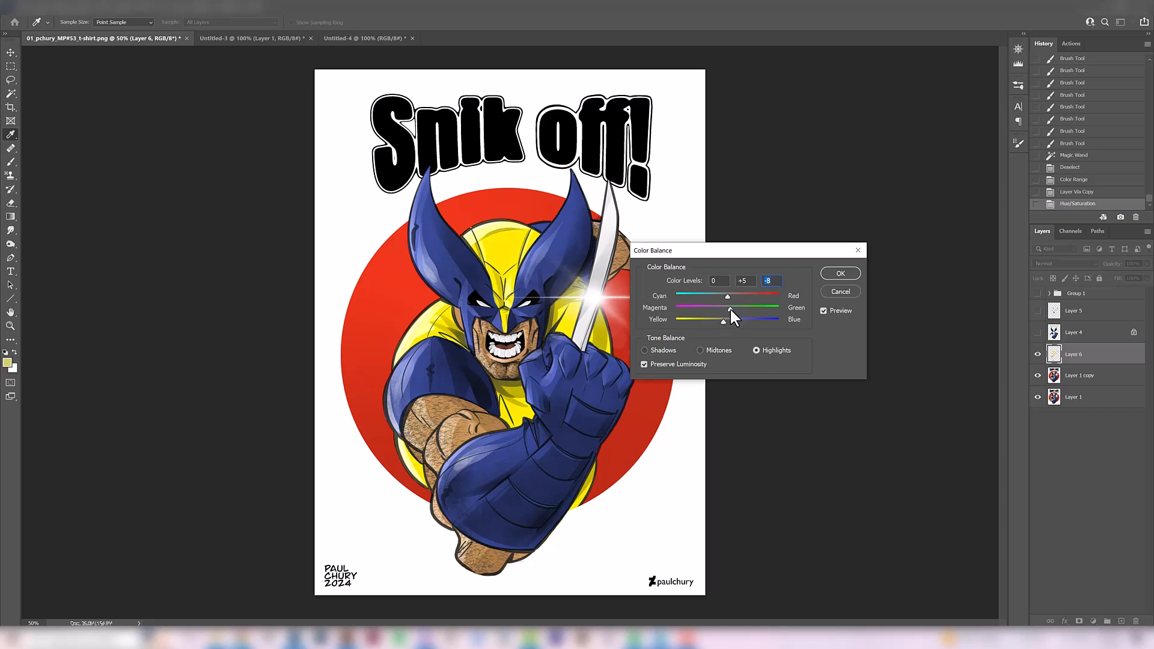
pyautogui.click(662, 352)
pyautogui.moveTo(725, 319); pyautogui.dragTo(727, 320)
pyautogui.click(840, 274)
pyautogui.hotkey('ctrl', 'shift', 'z')
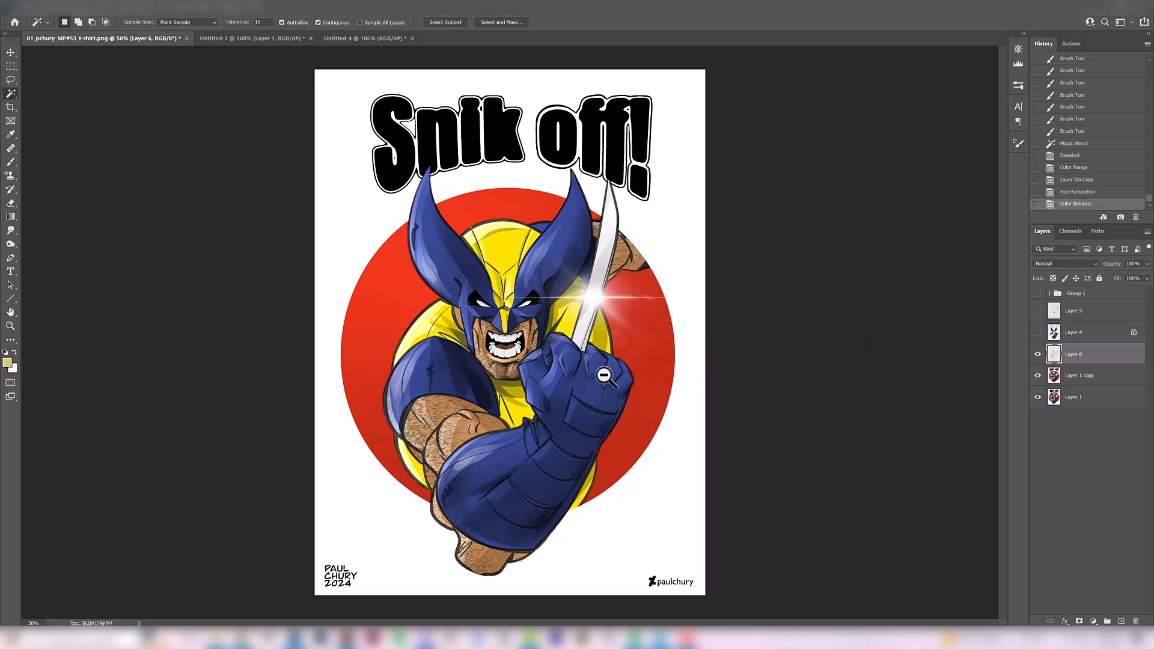
pyautogui.keyDown('ctrl'); pyautogui.keyDown('alt'); pyautogui.click(604, 376); pyautogui.keyUp('alt'); pyautogui.keyUp('ctrl')
pyautogui.keyDown('ctrl'); pyautogui.keyDown('alt'); pyautogui.click(601, 380); pyautogui.keyUp('alt'); pyautogui.keyUp('ctrl')
pyautogui.keyDown('ctrl'); pyautogui.click(583, 388); pyautogui.keyUp('ctrl')
pyautogui.keyDown('ctrl'); pyautogui.click(582, 390); pyautogui.keyUp('ctrl')
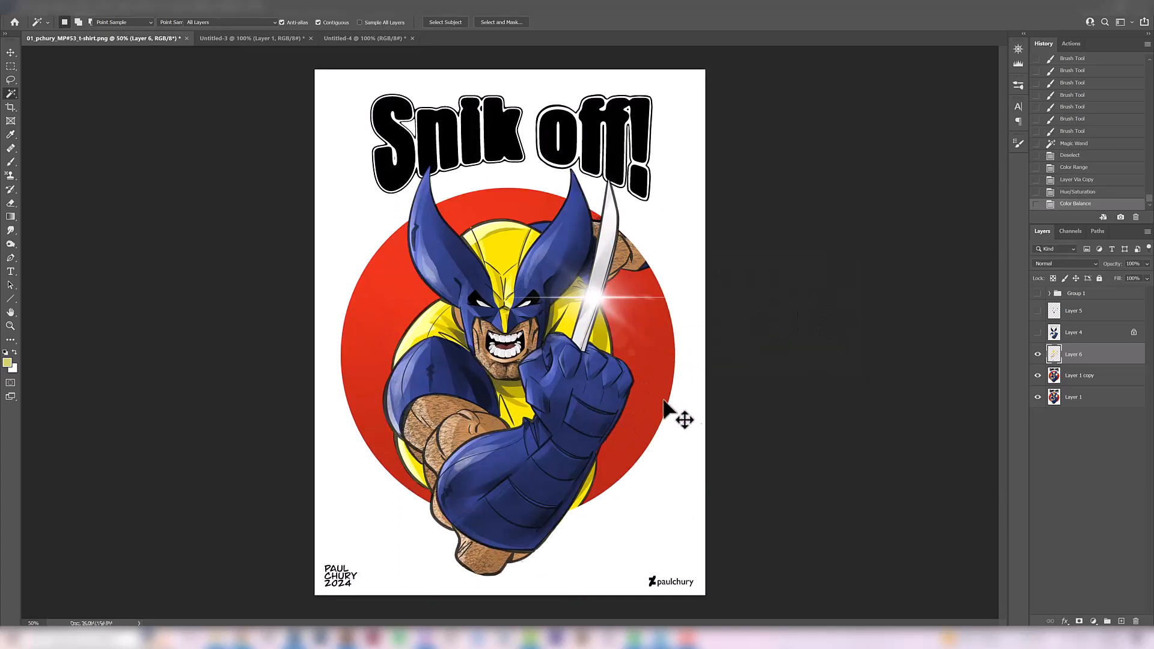
# Apply Hue/Saturation to the yellow layer, lowering Saturation to about -12
pyautogui.hotkey('ctrl', 'u')
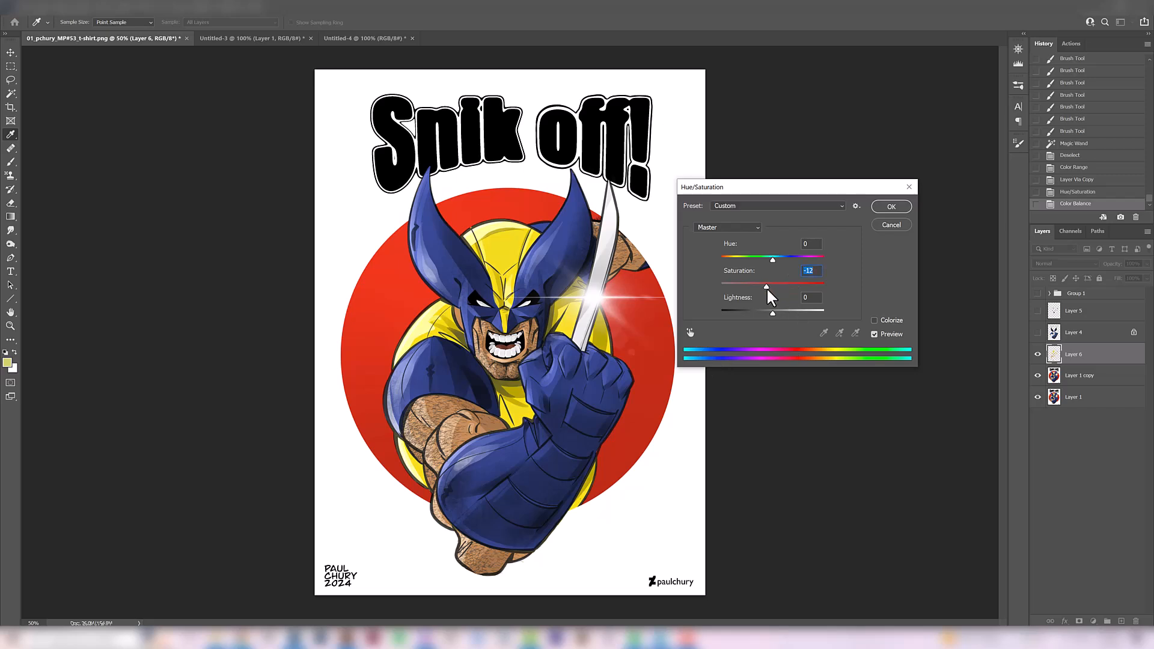
pyautogui.click(891, 207)
# Dodge the yellow layer's midtones at 30% exposure with an enlarged brush over the cowl, chest and shoulders, redoing unsatisfactory strokes
pyautogui.click(11, 244)
pyautogui.click(34, 244)
pyautogui.click(247, 337)
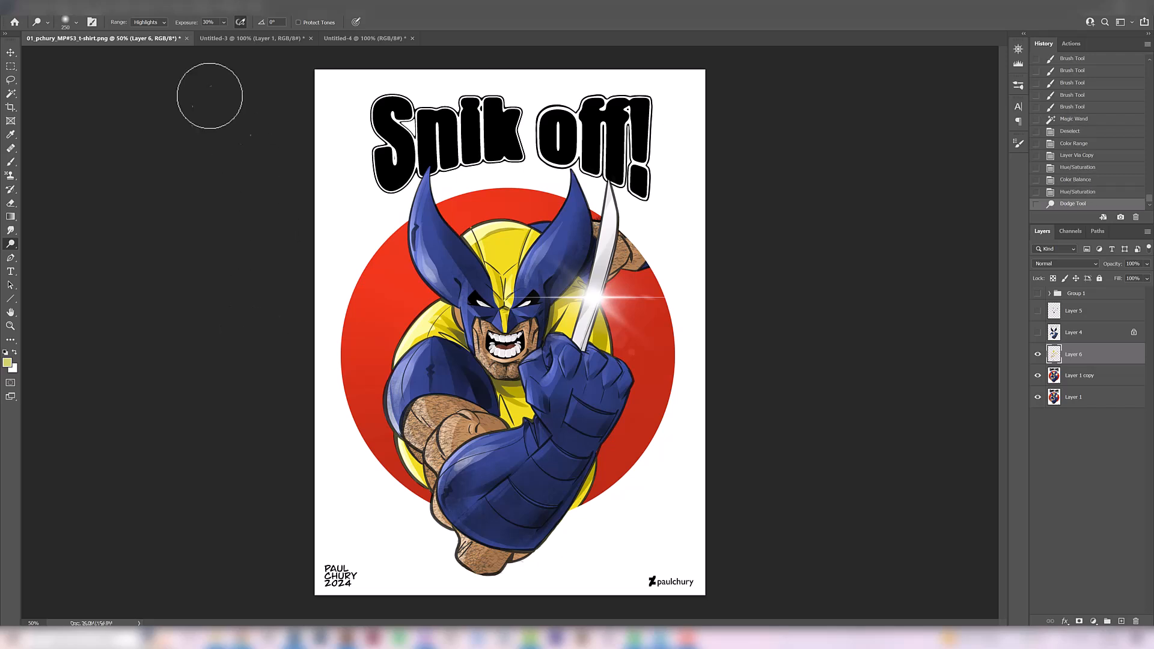
pyautogui.click(147, 23)
pyautogui.click(143, 40)
pyautogui.click(356, 342)
pyautogui.press(']')
pyautogui.press(']')
pyautogui.press(']')
pyautogui.press(']')
pyautogui.press(']')
pyautogui.press(']')
pyautogui.press(']')
pyautogui.press('[')
pyautogui.press('[')
pyautogui.click(501, 369)
pyautogui.hotkey('ctrl', 'z')
pyautogui.click(474, 442)
pyautogui.moveTo(525, 240)
pyautogui.mouseDown()
pyautogui.moveTo(488, 255)
pyautogui.moveTo(498, 373)
pyautogui.mouseUp()
pyautogui.hotkey('ctrl', 'z')
pyautogui.hotkey('ctrl', 'shift', 'z')
pyautogui.moveTo(372, 375); pyautogui.dragTo(598, 245)
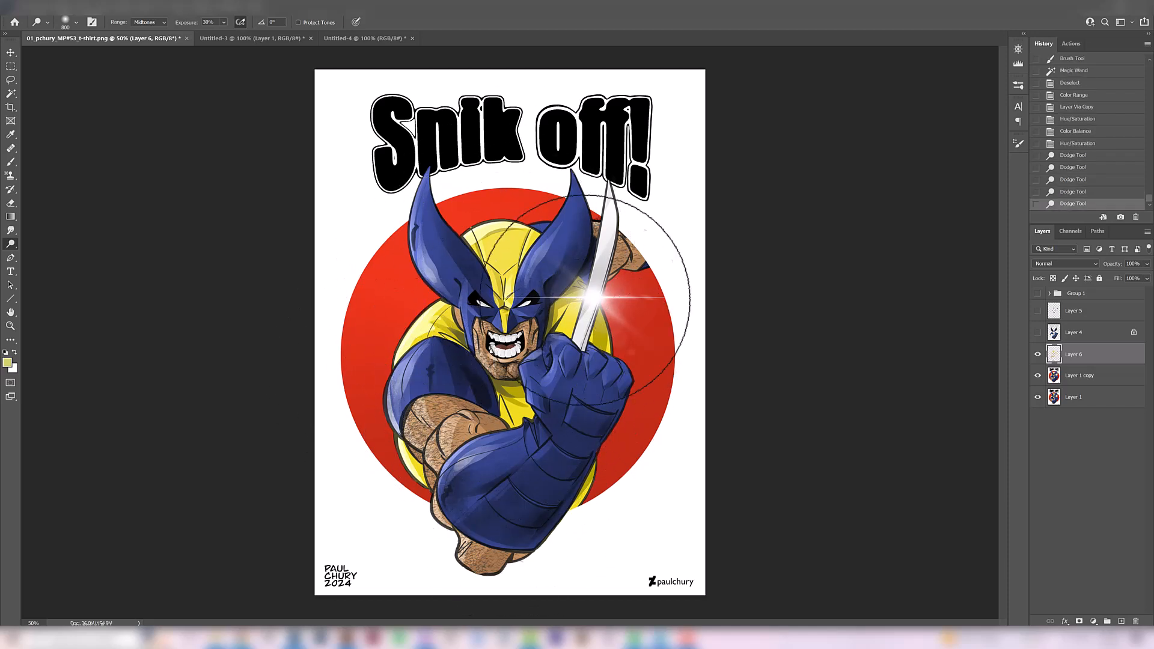
# Burn the yellow layer's highlights at 50% exposure with a very large brush over the torso, redoing unsatisfactory strokes
pyautogui.rightClick(10, 244)
pyautogui.click(48, 254)
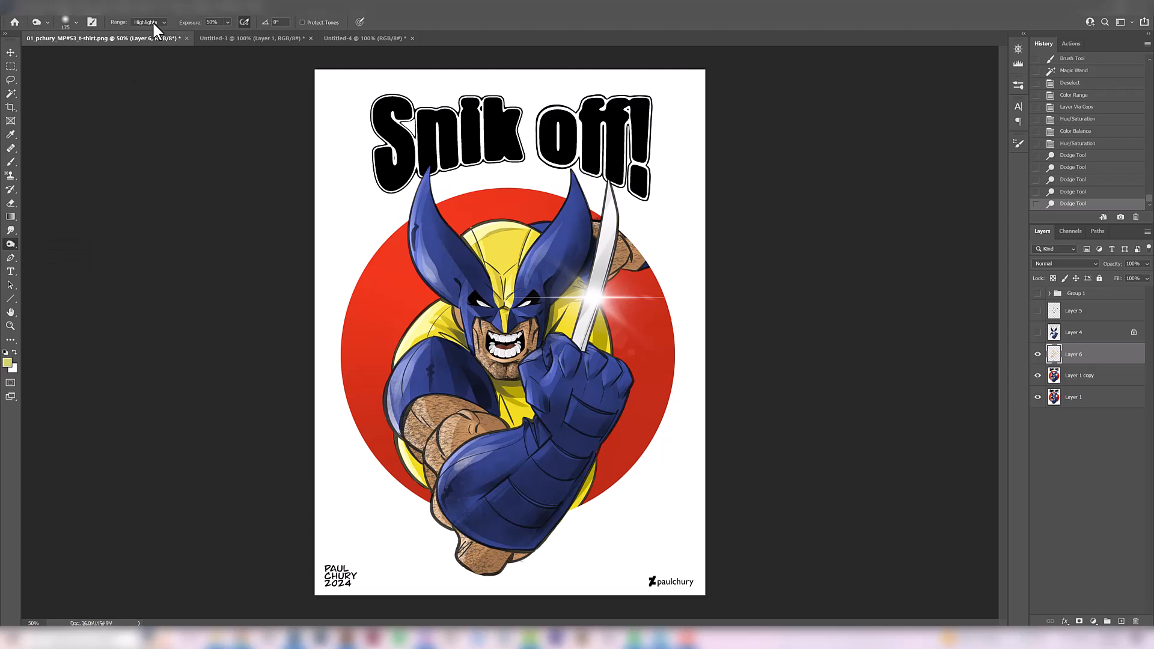
pyautogui.click(322, 310)
pyautogui.click(328, 310)
pyautogui.click(328, 314)
pyautogui.press(']')
pyautogui.press(']')
pyautogui.press(']')
pyautogui.press(']')
pyautogui.press(']')
pyautogui.press(']')
pyautogui.press(']')
pyautogui.press(']')
pyautogui.press(']')
pyautogui.press(']')
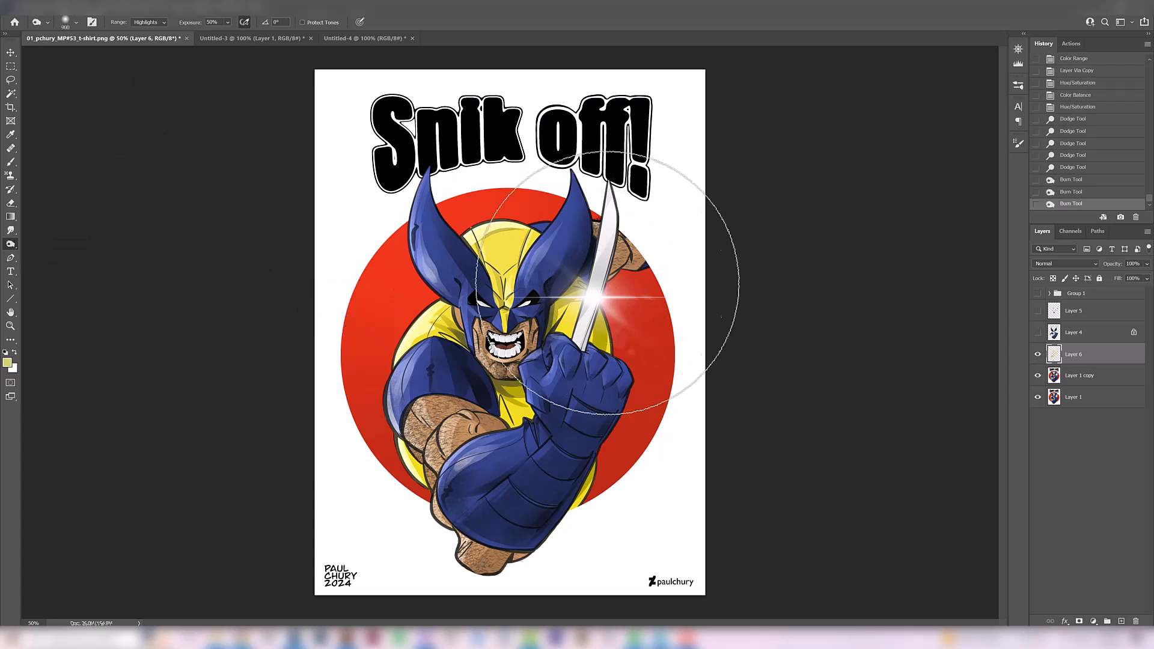
pyautogui.moveTo(561, 443)
pyautogui.mouseDown()
pyautogui.moveTo(479, 497)
pyautogui.moveTo(516, 438)
pyautogui.moveTo(521, 494)
pyautogui.mouseUp()
pyautogui.hotkey('ctrl', 'z')
pyautogui.hotkey('ctrl', 'z')
pyautogui.moveTo(618, 485)
pyautogui.mouseDown()
pyautogui.moveTo(422, 504)
pyautogui.moveTo(445, 499)
pyautogui.mouseUp()
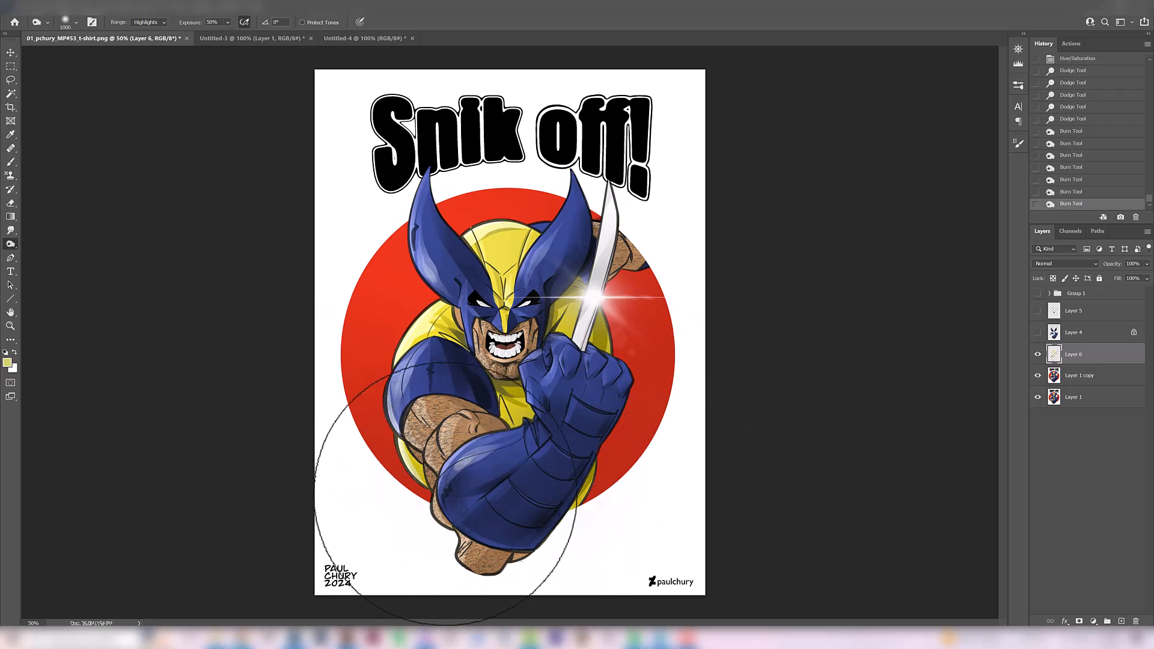
# Saturate the yellow layer with the Sponge tool in Saturate mode at 50% flow, brushing across the torso
pyautogui.rightClick(11, 244)
pyautogui.click(38, 267)
pyautogui.moveTo(621, 382); pyautogui.dragTo(494, 521)
pyautogui.hotkey('ctrl', 'z')
pyautogui.hotkey('ctrl', 'shift', 'z')
pyautogui.hotkey('ctrl', '-')
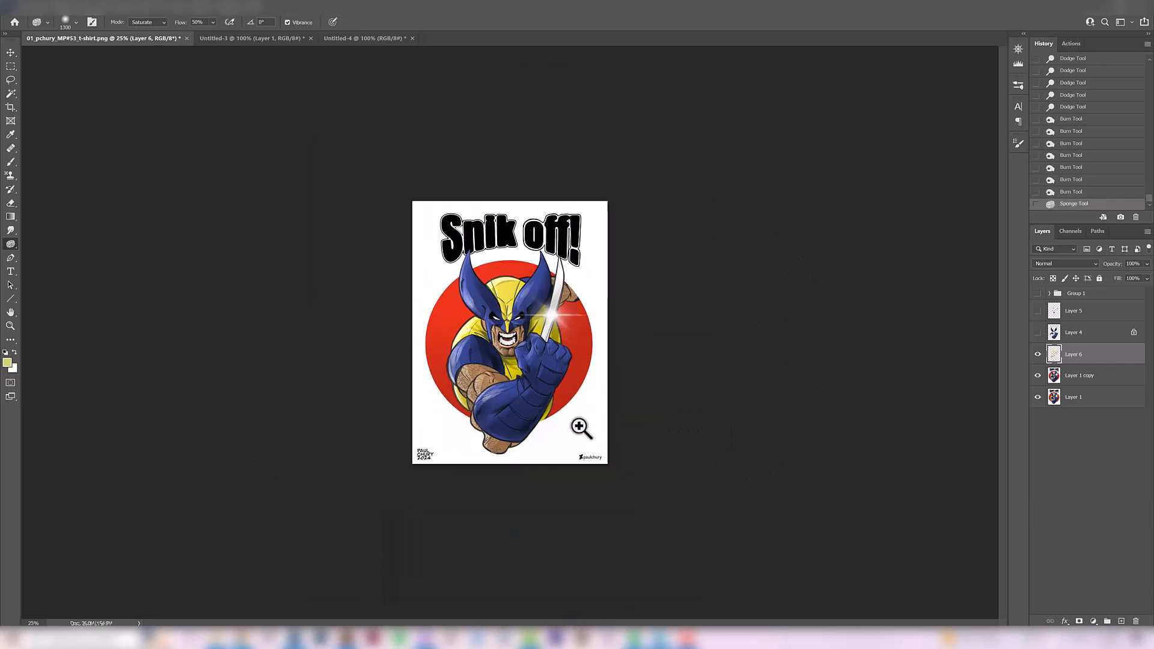
# Move Layer 1 above all other layers, show Layers 4 and 5, and toggle Layer 1 to compare original and edited artwork
pyautogui.click(1084, 401)
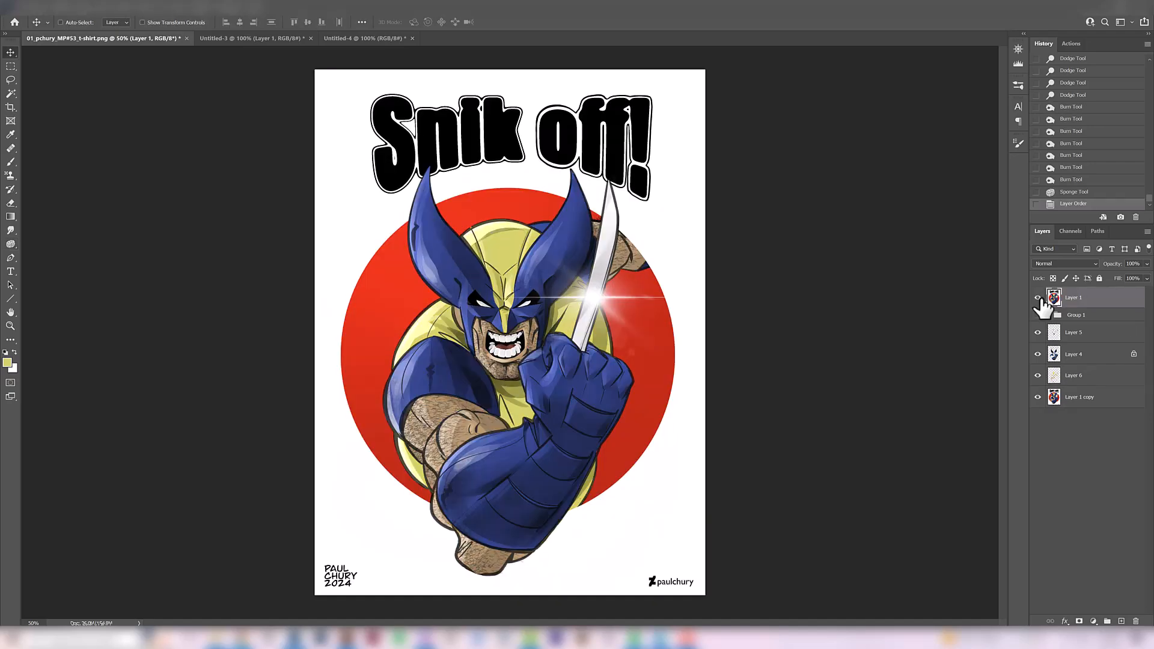
pyautogui.click(1039, 297)
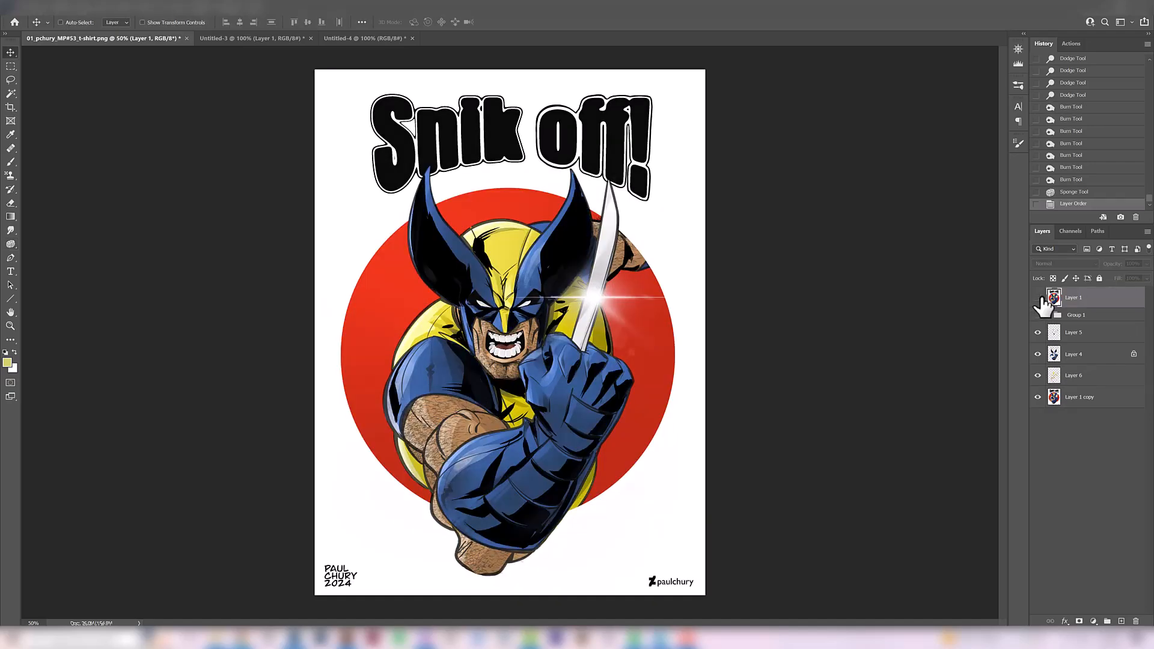
pyautogui.click(1037, 298)
pyautogui.click(1037, 298)
pyautogui.click(1037, 297)
pyautogui.click(1038, 298)
pyautogui.click(1031, 298)
pyautogui.click(1029, 300)
# Erase the black shadow marks on the left side of the yellow cowl in Layer 5
pyautogui.click(1055, 332)
pyautogui.press('e')
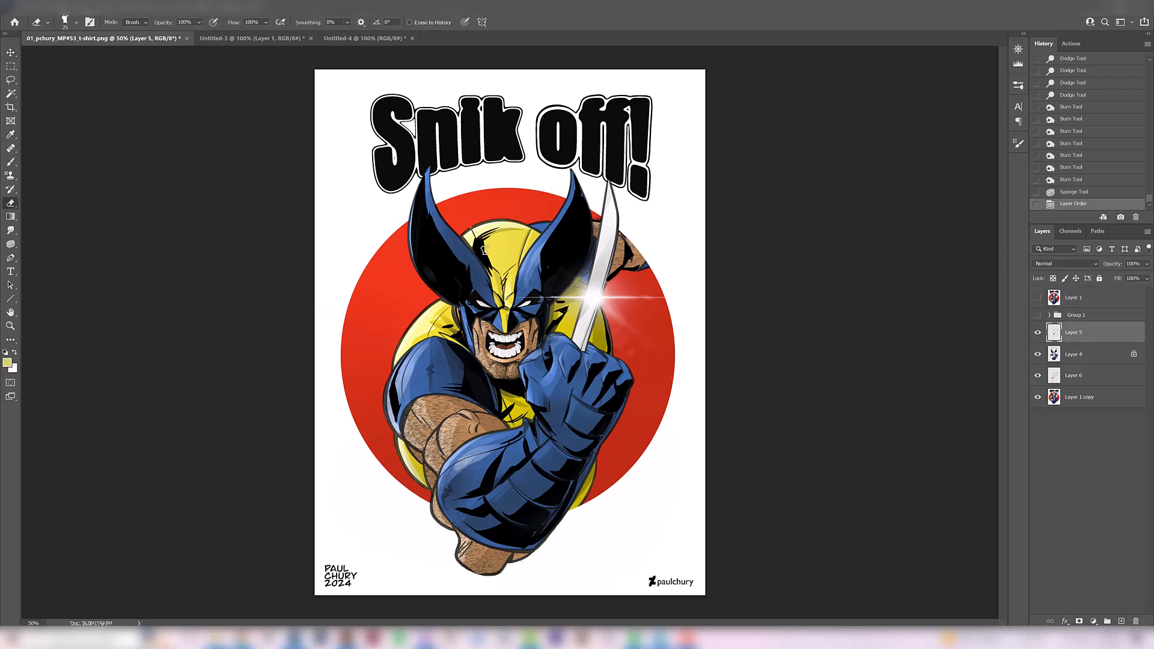
pyautogui.moveTo(470, 236)
pyautogui.mouseDown()
pyautogui.moveTo(490, 262)
pyautogui.moveTo(481, 252)
pyautogui.mouseUp()
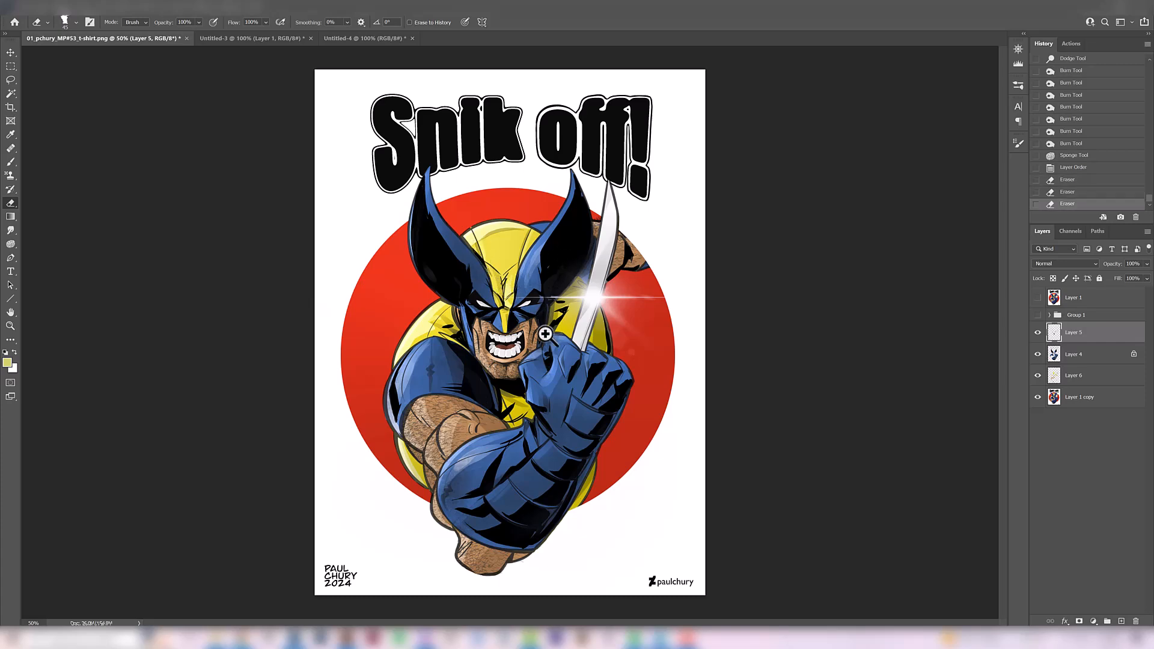
pyautogui.hotkey('ctrl', '-')
pyautogui.hotkey('ctrl', '+')
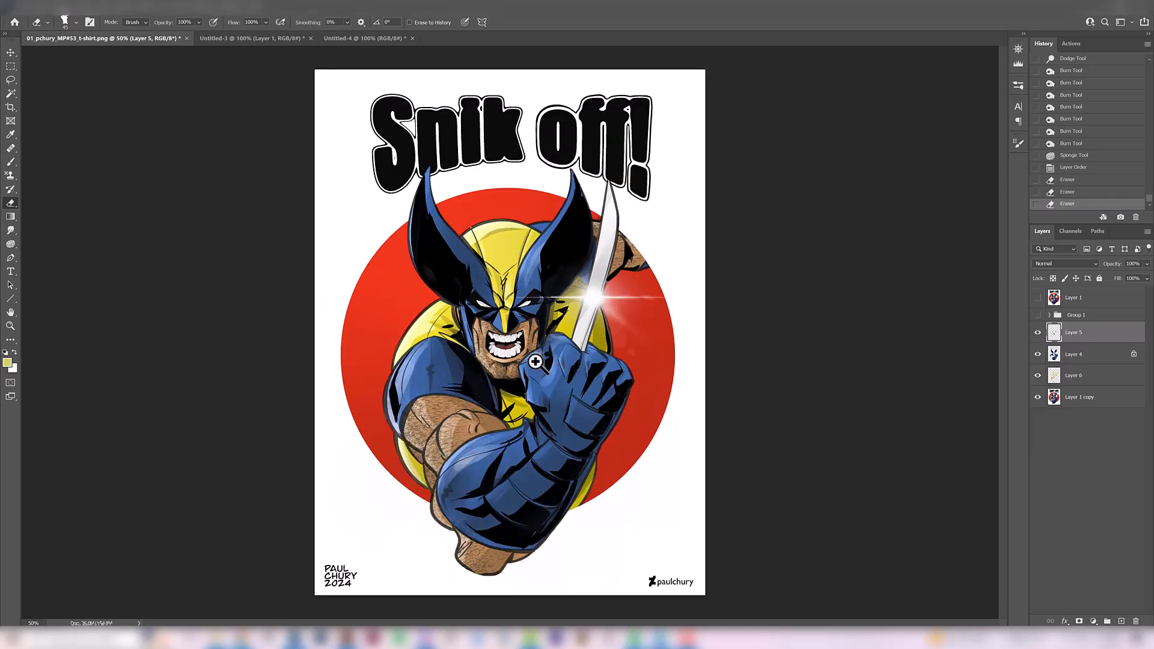
# Copy the red areas of Layer 1 copy to a new layer using Color Range
pyautogui.click(11, 54)
pyautogui.click(1080, 399)
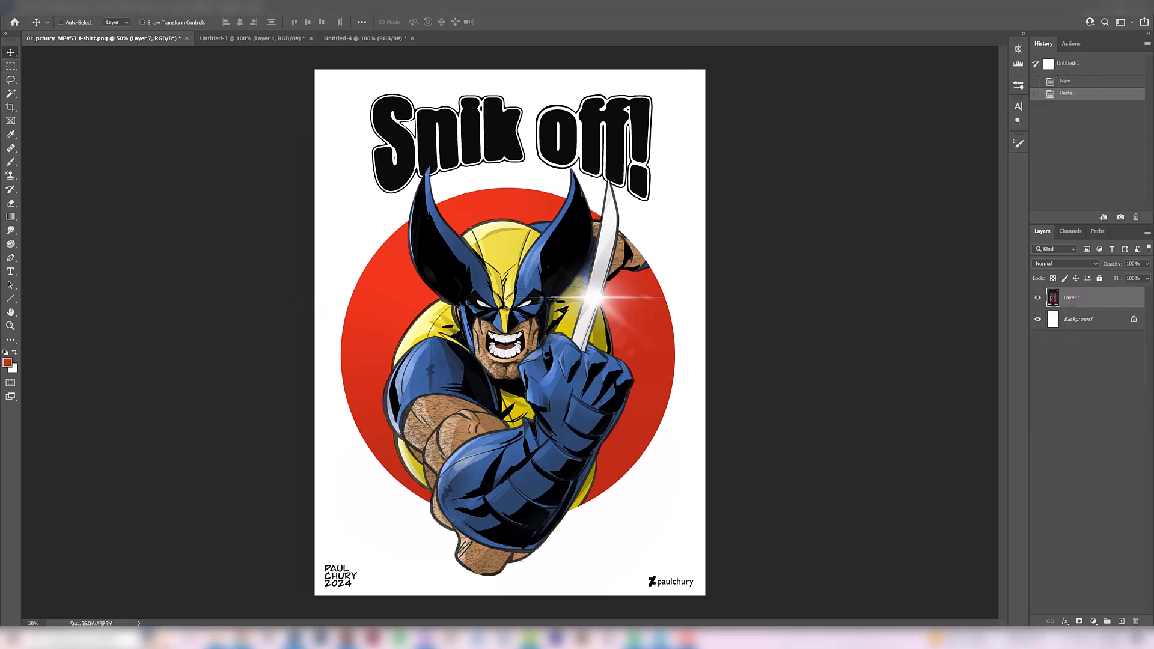
# Float the Untitled-1 T-shirt reference to the right of the artwork, resized and zoomed to 200% on the Wolverine figure
pyautogui.moveTo(0, 328); pyautogui.dragTo(810, 110)
pyautogui.moveTo(931, 407); pyautogui.dragTo(999, 620)
pyautogui.hotkey('ctrl', '+')
pyautogui.moveTo(805, 430); pyautogui.dragTo(856, 412)
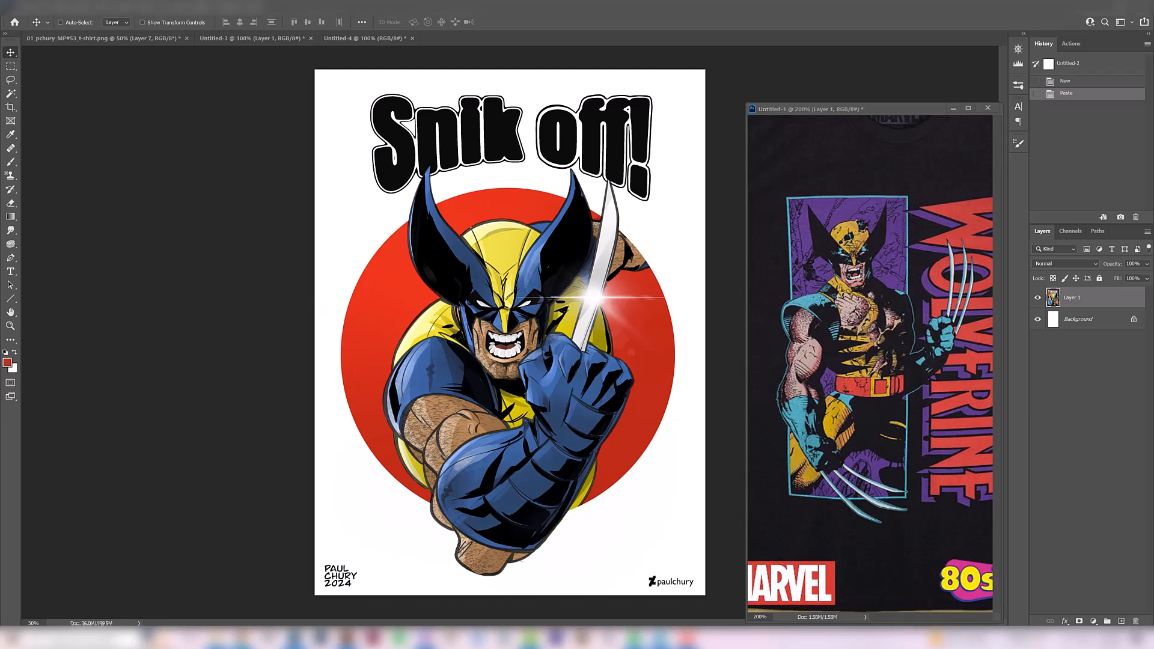
# Float the Untitled-2 comic cover to the left of the artwork with the whole cover in view, and return to the T-shirt illustration
pyautogui.moveTo(424, 170); pyautogui.dragTo(37, 308)
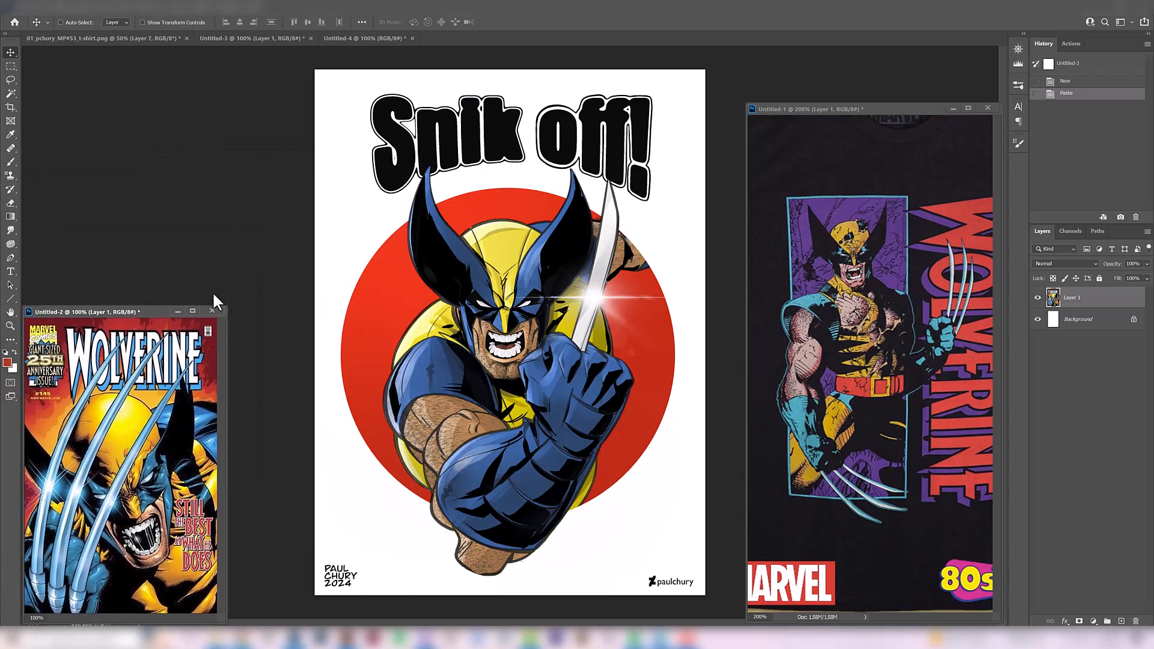
pyautogui.moveTo(228, 307); pyautogui.dragTo(237, 170)
pyautogui.hotkey('ctrl', '-')
pyautogui.hotkey('ctrl', '+')
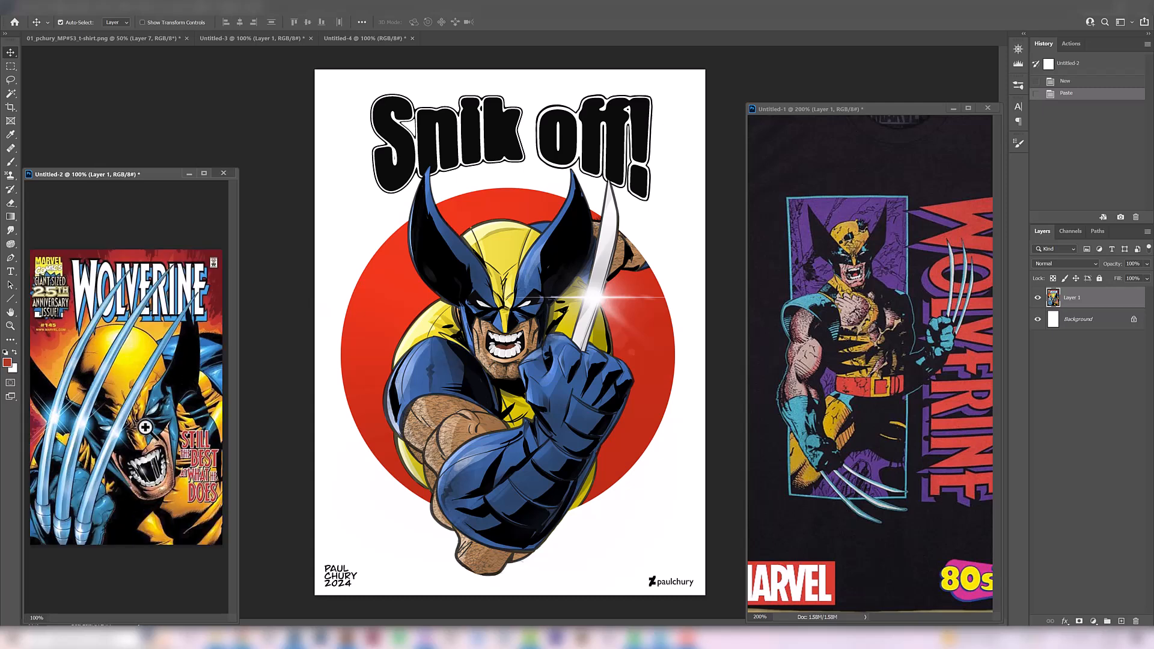
pyautogui.keyDown('ctrl'); pyautogui.click(78, 421); pyautogui.keyUp('ctrl')
pyautogui.moveTo(97, 347); pyautogui.dragTo(132, 417)
pyautogui.keyDown('alt'); pyautogui.click(110, 336); pyautogui.keyUp('alt')
pyautogui.click(573, 338)
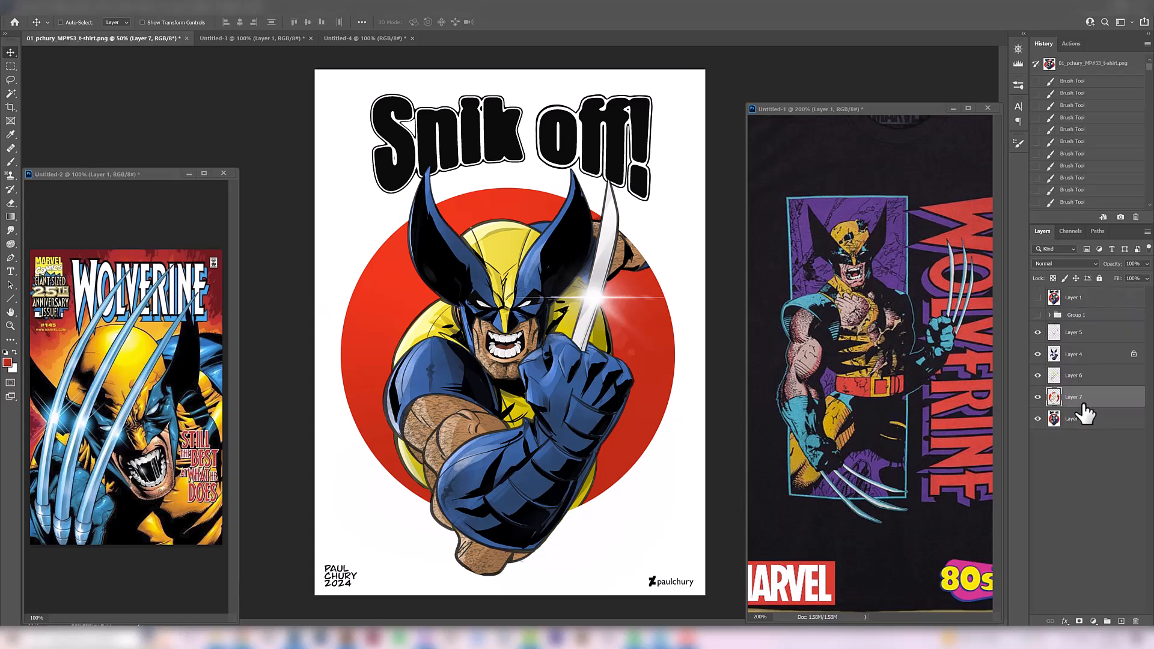
# Duplicate Layer 7, lock the copy's transparent pixels and brush bright orange-red over the background circle with a very large brush
pyautogui.hotkey('ctrl', 'j')
pyautogui.click(1052, 279)
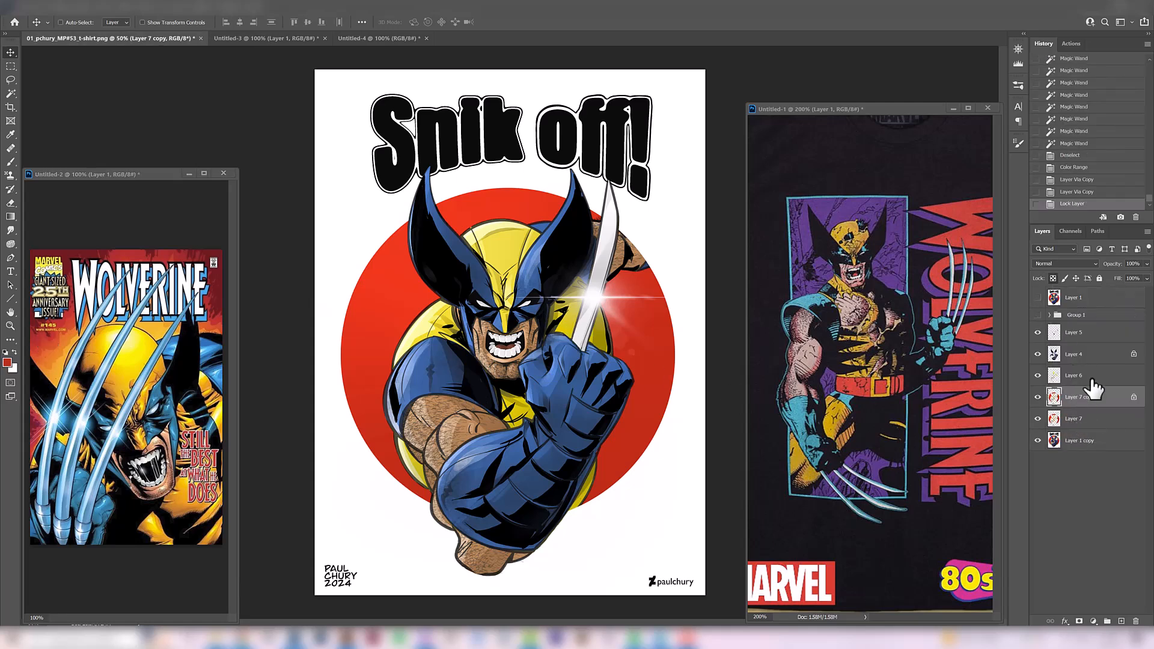
pyautogui.press('b')
pyautogui.click(426, 393)
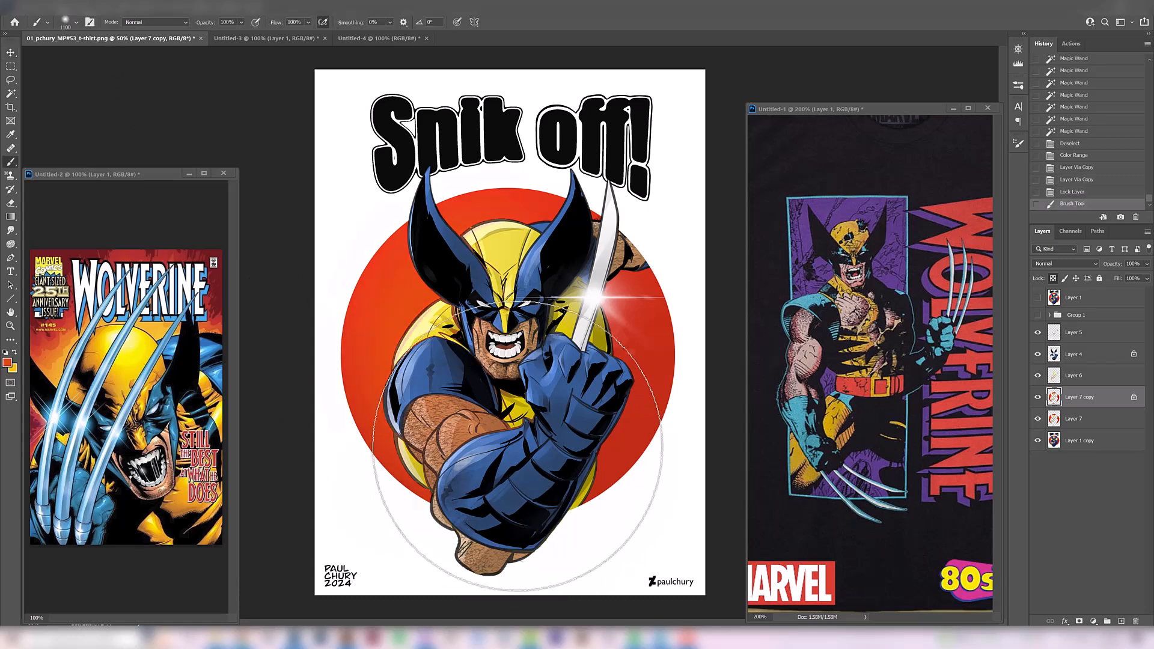
pyautogui.moveTo(517, 449)
pyautogui.mouseDown()
pyautogui.moveTo(579, 438)
pyautogui.moveTo(631, 283)
pyautogui.moveTo(584, 374)
pyautogui.mouseUp()
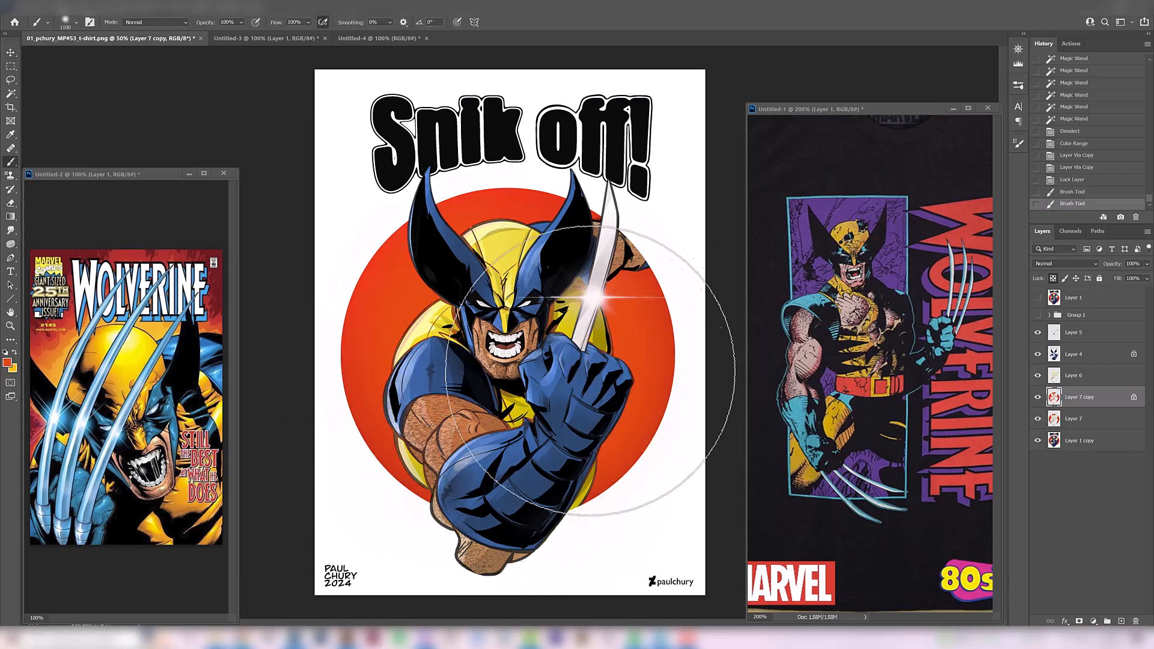
# Brush a yellow-orange glow into the circle around the character, reducing the brush for the lower edges, and compare it with the original red
pyautogui.press('x')
pyautogui.click(491, 312)
pyautogui.click(487, 442)
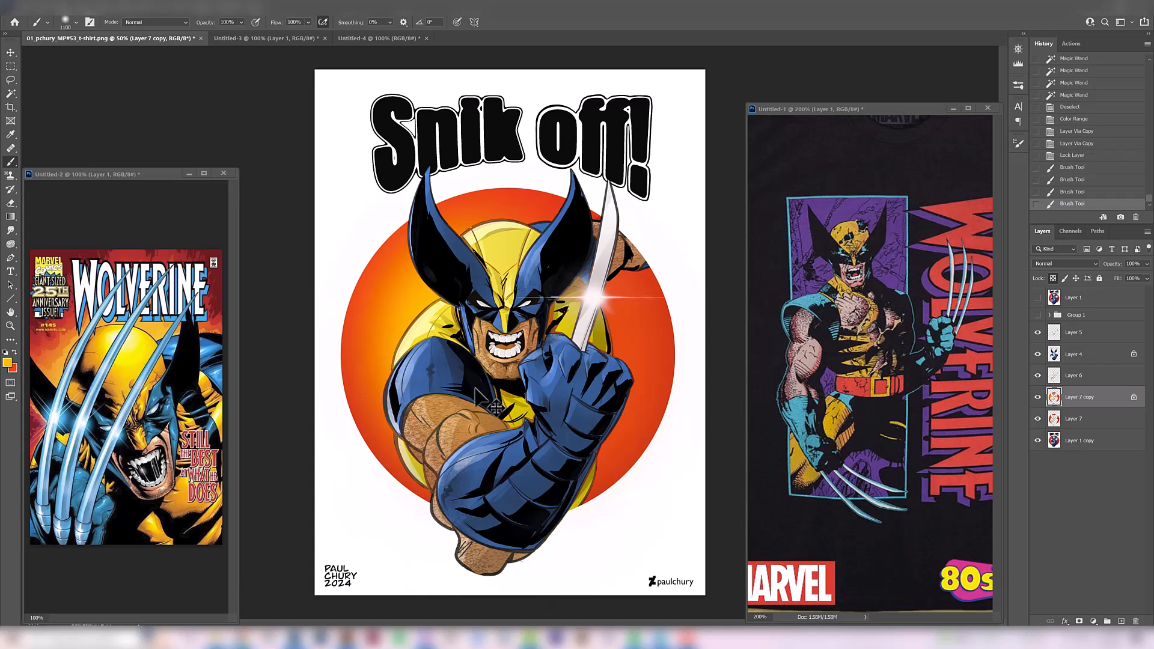
pyautogui.press('[')
pyautogui.press('[')
pyautogui.press('[')
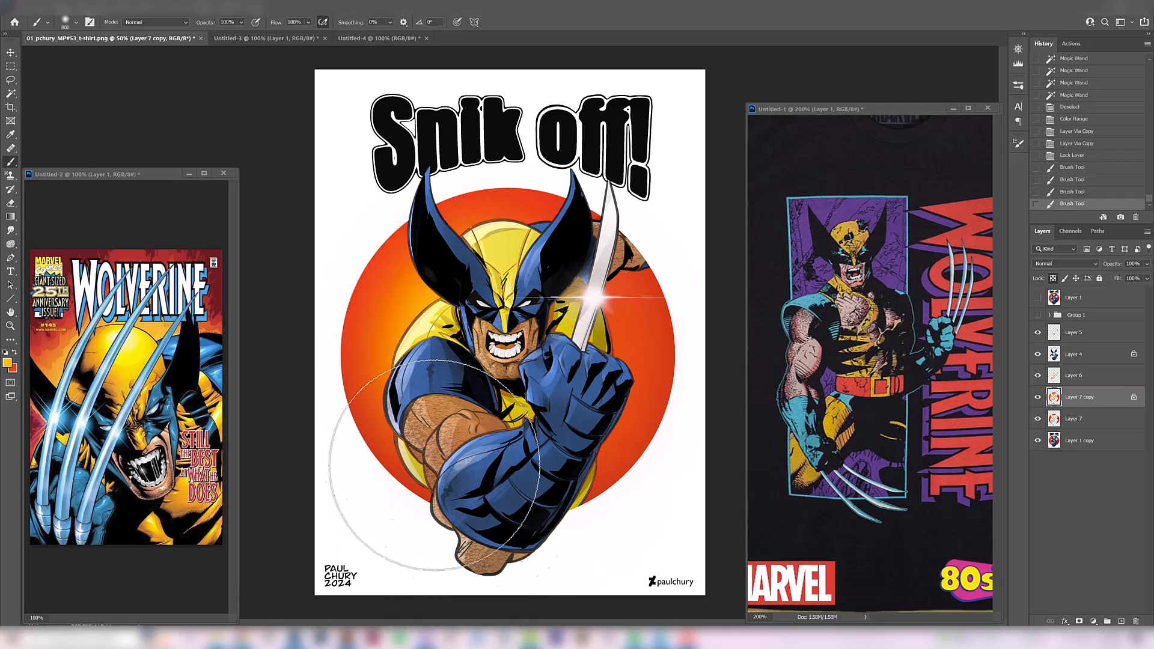
pyautogui.click(427, 434)
pyautogui.click(465, 516)
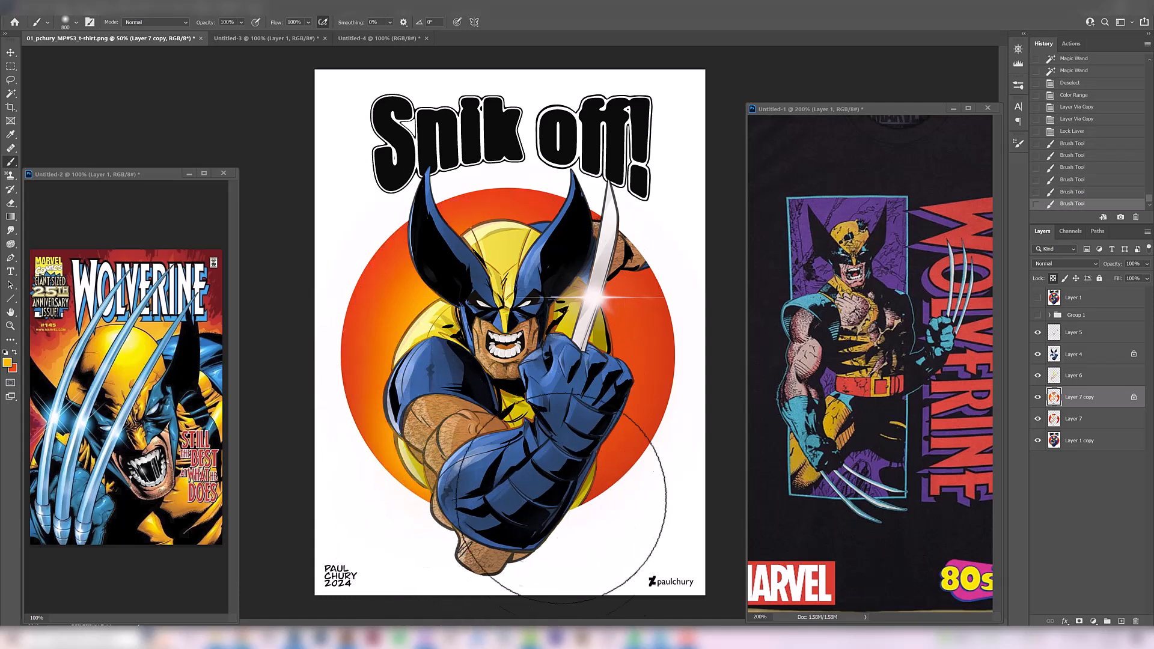
pyautogui.click(628, 393)
pyautogui.click(601, 489)
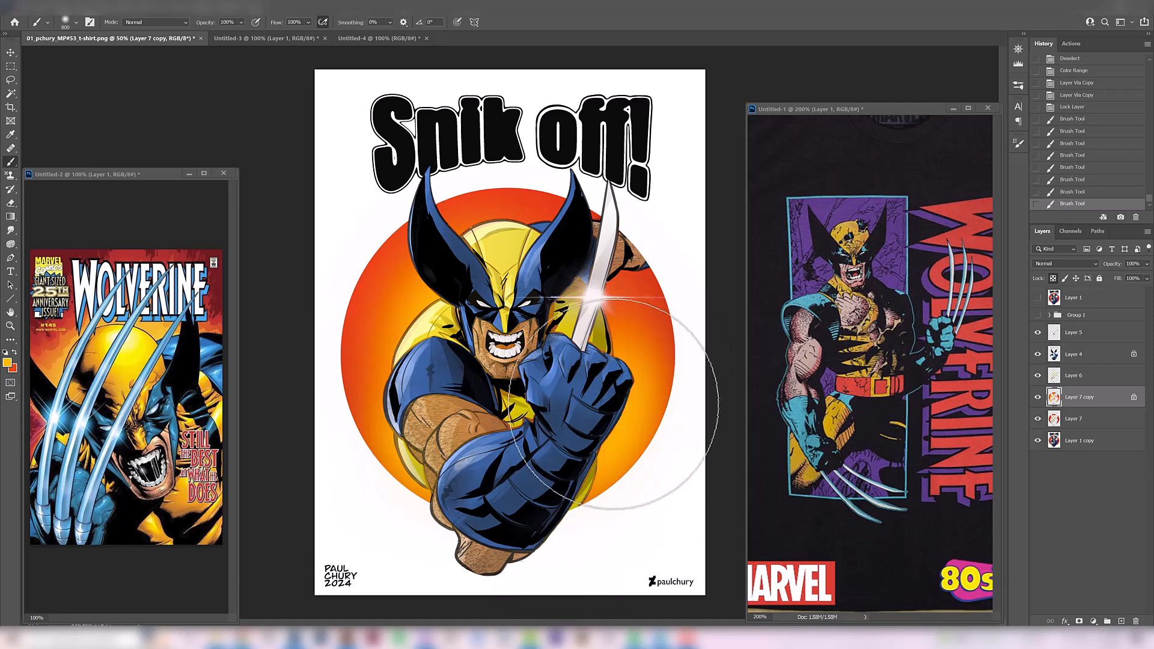
pyautogui.click(607, 394)
pyautogui.click(1038, 398)
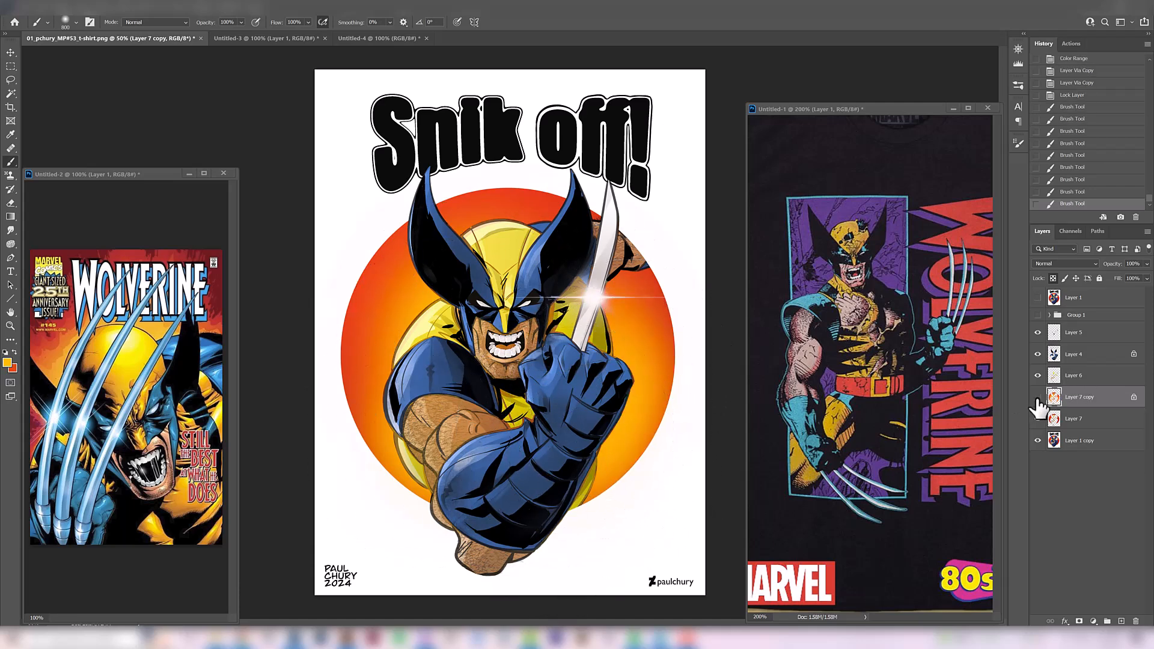
pyautogui.click(1038, 397)
# Erase the orange colouring from the character's arm on Layer 7 copy with an enlarged eraser
pyautogui.press('e')
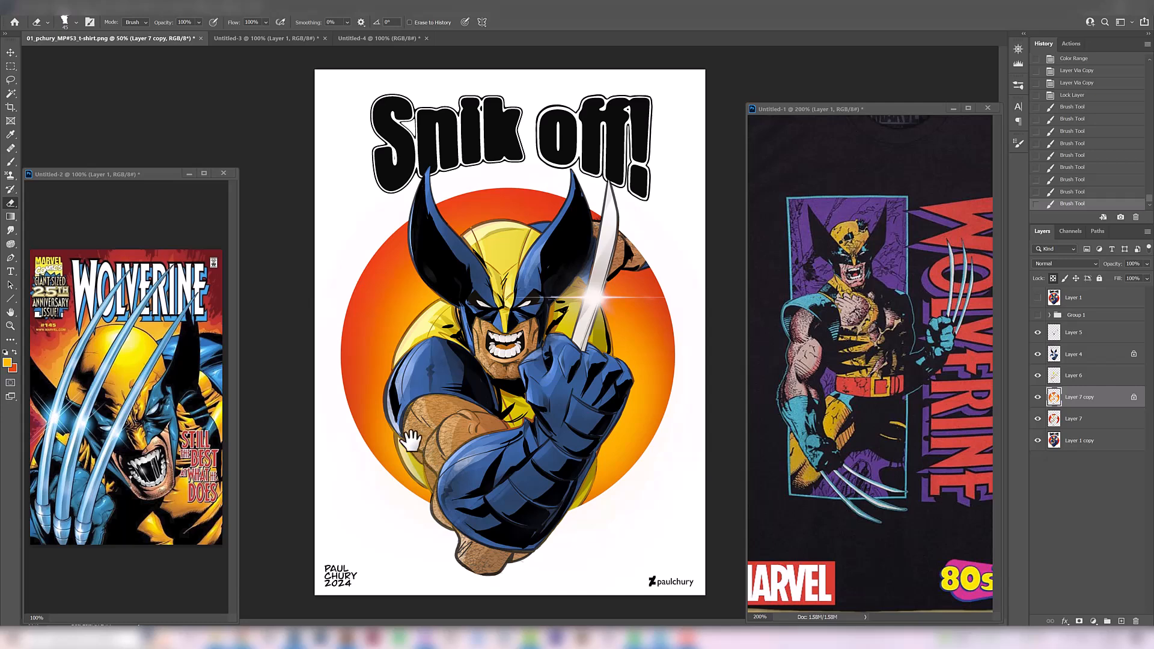
pyautogui.press(']')
pyautogui.press(']')
pyautogui.press(']')
pyautogui.press(']')
pyautogui.press(']')
pyautogui.press(']')
pyautogui.press(']')
pyautogui.press(']')
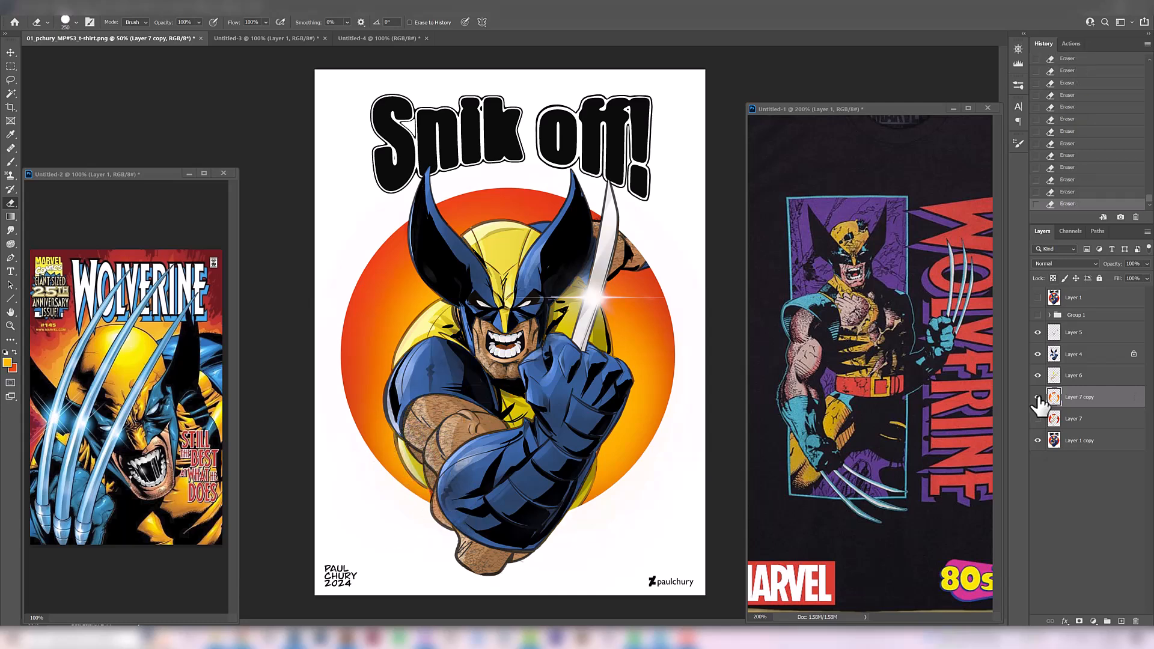
# Toggle Layer 7 copy to compare the orange gradient circle with the original, including at a reduced zoom
pyautogui.click(1039, 398)
pyautogui.click(1038, 398)
pyautogui.click(1038, 397)
pyautogui.click(1037, 396)
pyautogui.click(1038, 396)
pyautogui.click(1038, 397)
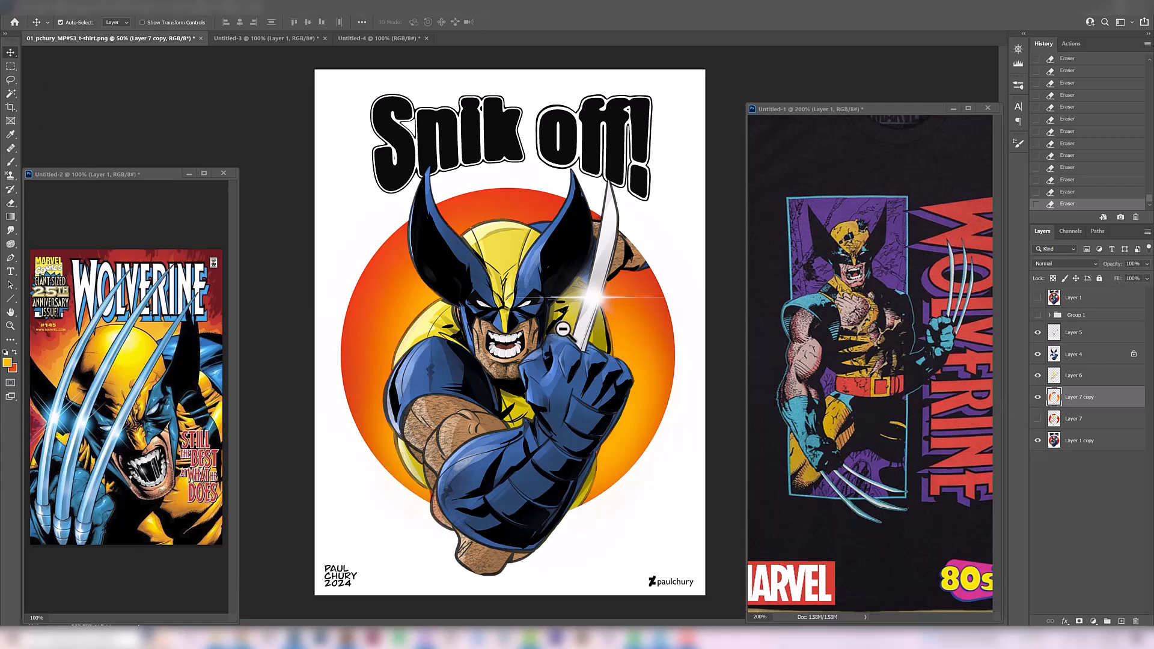
pyautogui.hotkey('ctrl', '-')
pyautogui.click(1037, 397)
pyautogui.click(1037, 396)
pyautogui.keyDown('ctrl'); pyautogui.click(557, 376); pyautogui.keyUp('ctrl')
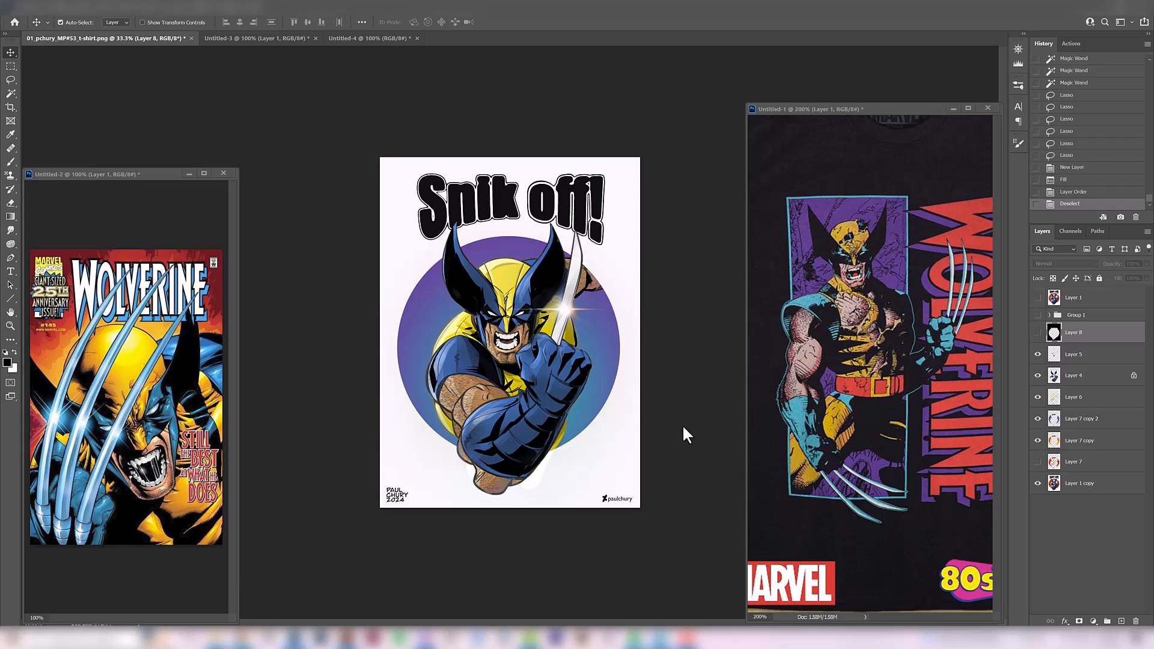
# Compare the artwork on white and black backgrounds using Layer 8, with the purple circle of Layer 7 copy 2 hidden
pyautogui.hotkey('ctrl', '=')
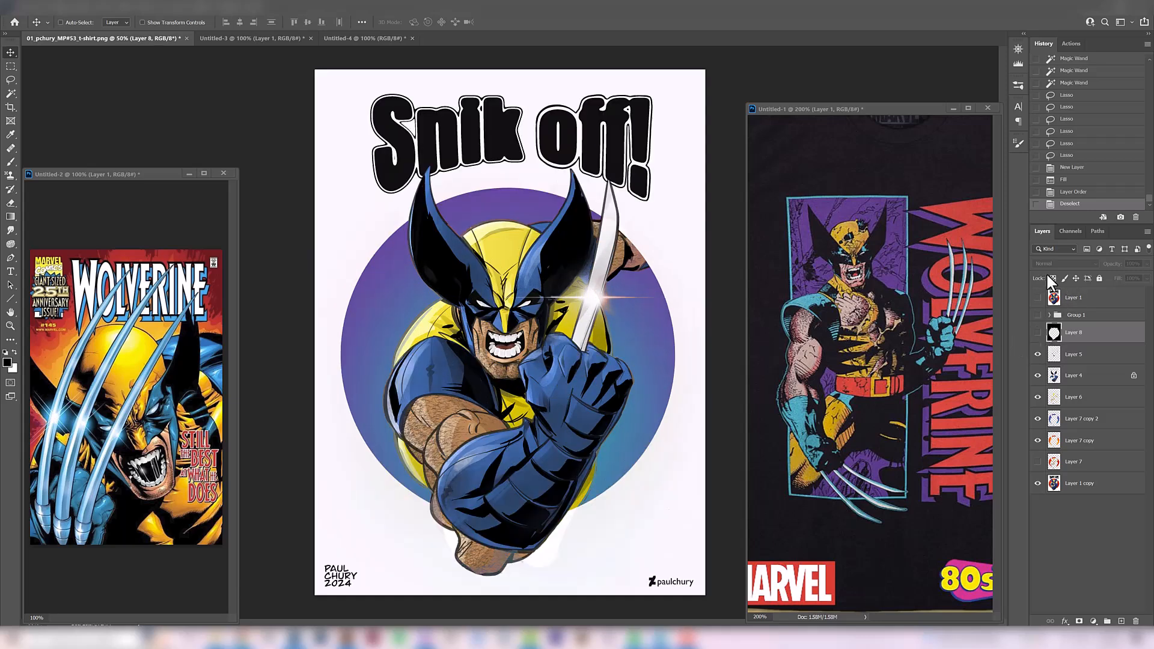
pyautogui.click(1037, 332)
pyautogui.click(1037, 332)
pyautogui.click(1037, 418)
pyautogui.hotkey('ctrl', '-')
pyautogui.hotkey('ctrl', '-')
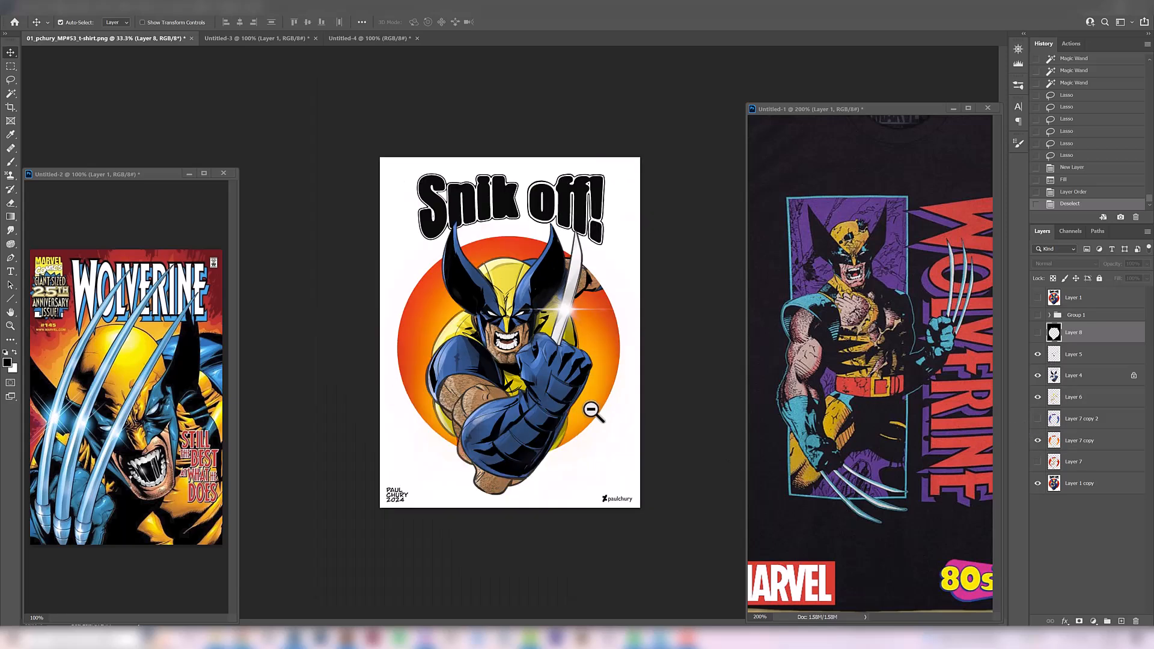
pyautogui.click(1037, 332)
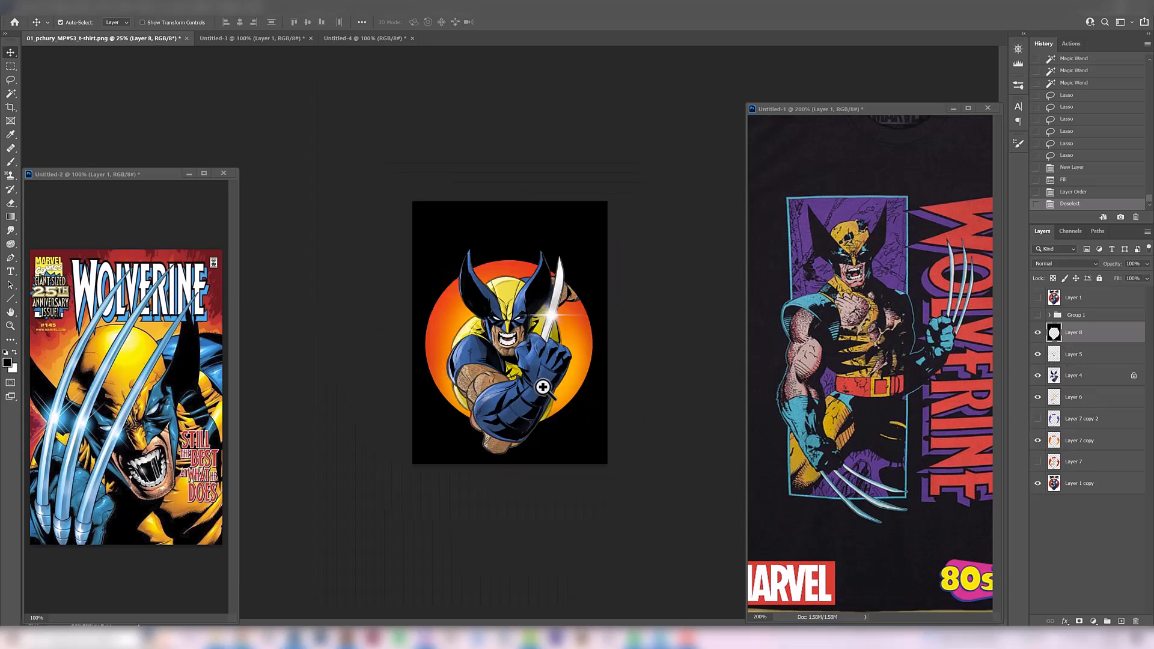
pyautogui.hotkey('ctrl', '=')
pyautogui.hotkey('ctrl', '=')
pyautogui.click(1037, 333)
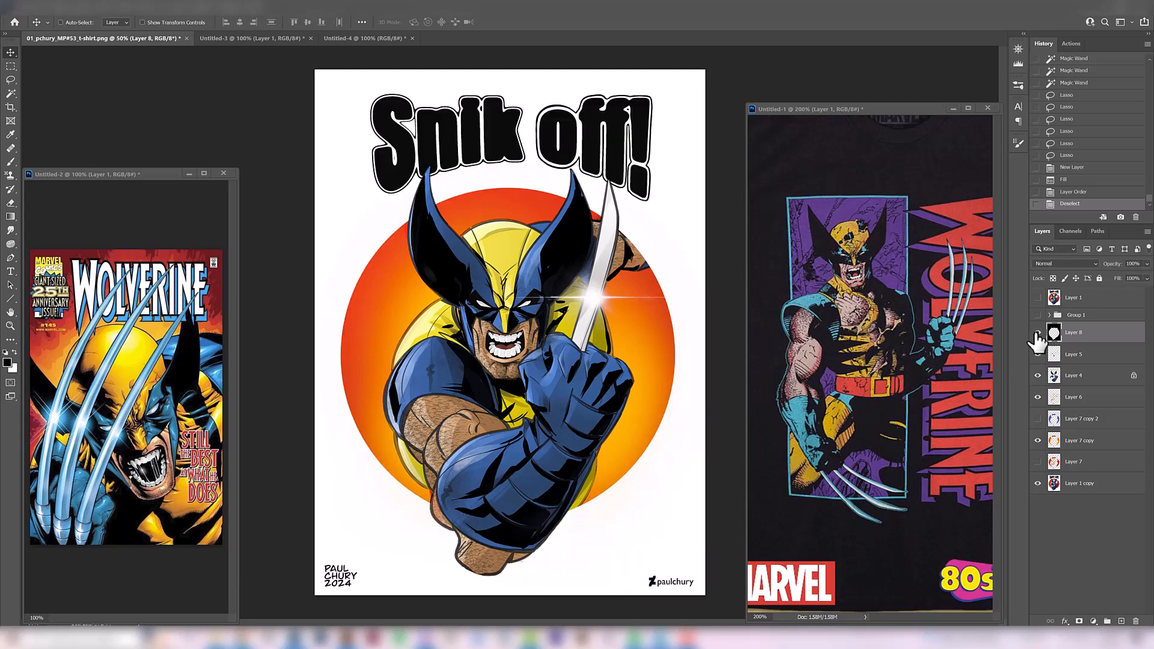
# Show the black Layer 8 background and compare the purple and orange circles on it at several zooms, leaving the purple one visible
pyautogui.click(1037, 333)
pyautogui.click(1037, 418)
pyautogui.click(1037, 418)
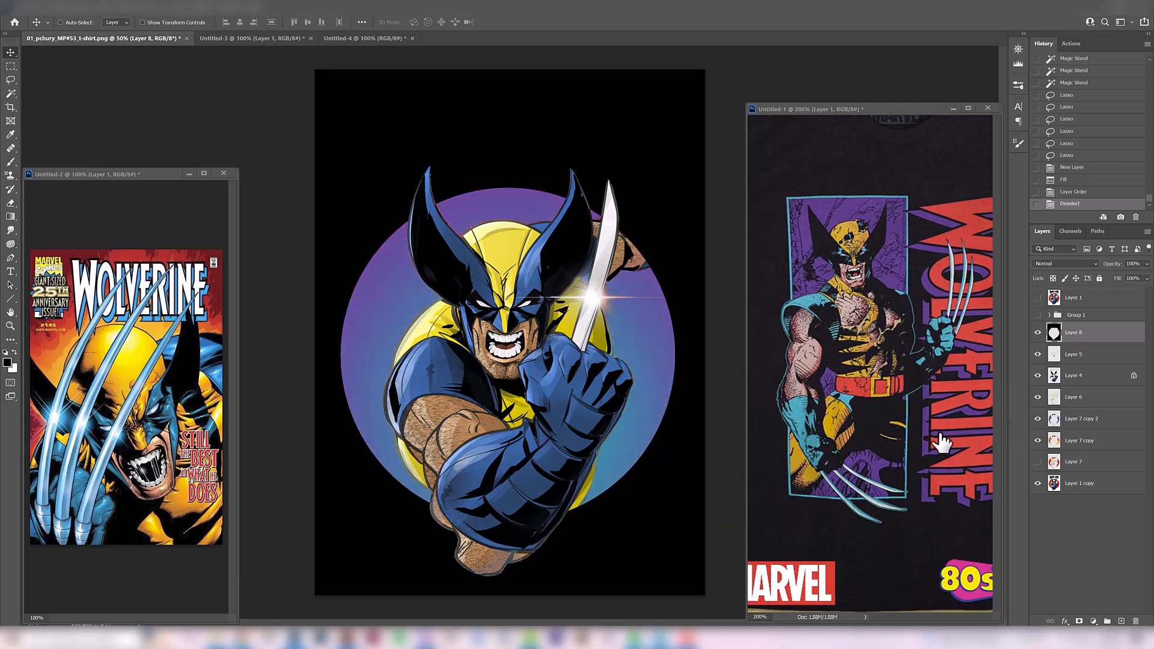
pyautogui.click(1037, 418)
pyautogui.hotkey('ctrl', '-')
pyautogui.hotkey('ctrl', '-')
pyautogui.hotkey('ctrl', '-')
pyautogui.click(1037, 418)
pyautogui.click(1037, 419)
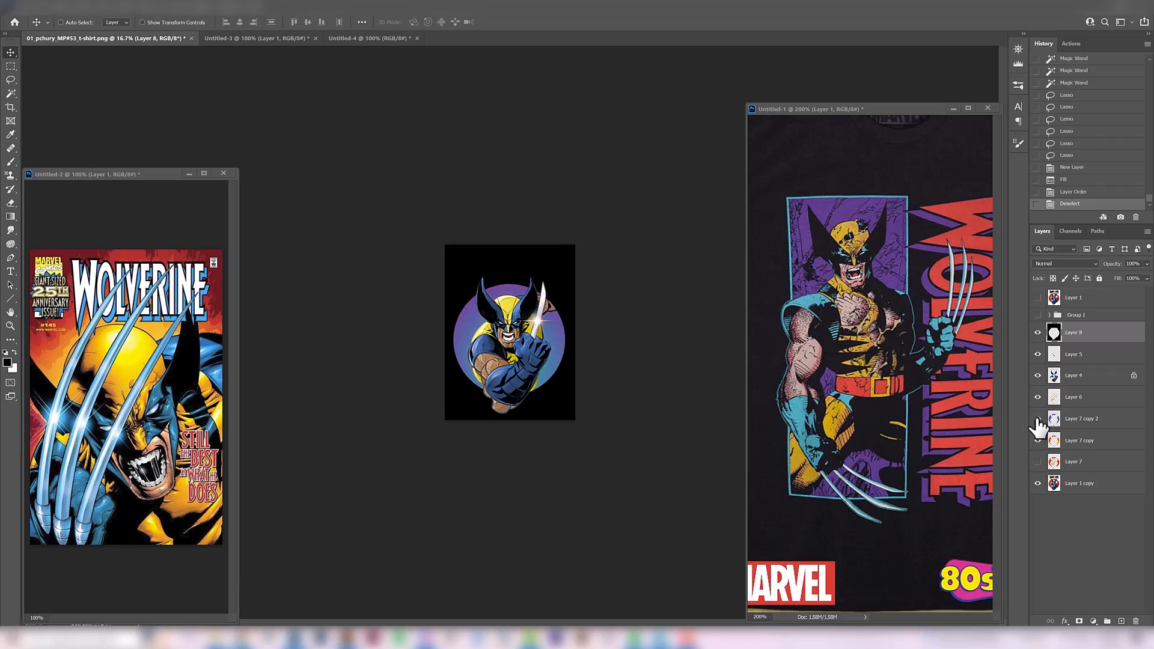
pyautogui.click(1037, 418)
pyautogui.click(1037, 418)
pyautogui.hotkey('ctrl', '+')
pyautogui.hotkey('ctrl', '+')
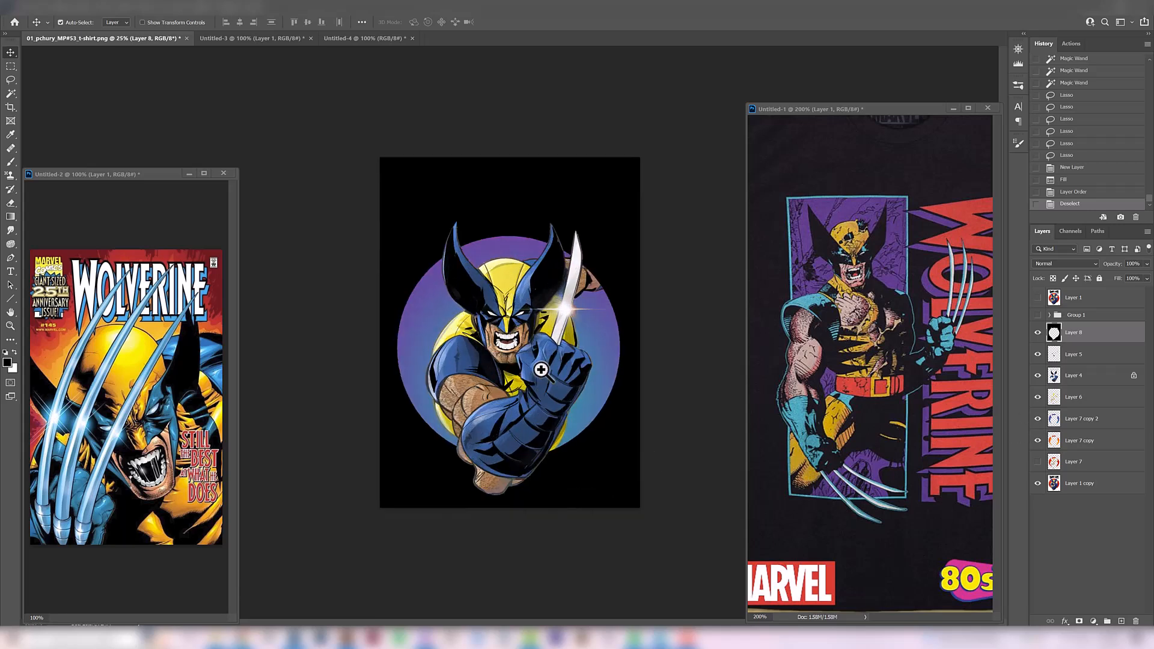
# Hide the purple circle of Layer 7 copy 2 and compare the orange circle on black and white backgrounds using Layer 8
pyautogui.click(1037, 418)
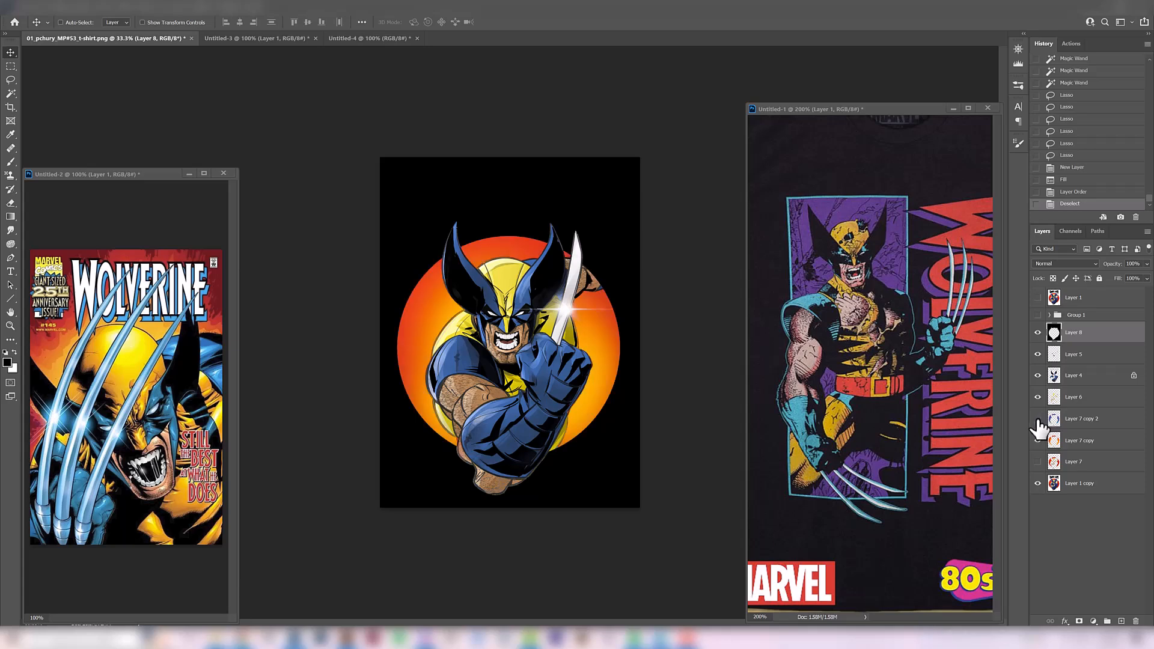
pyautogui.hotkey('ctrl', '+')
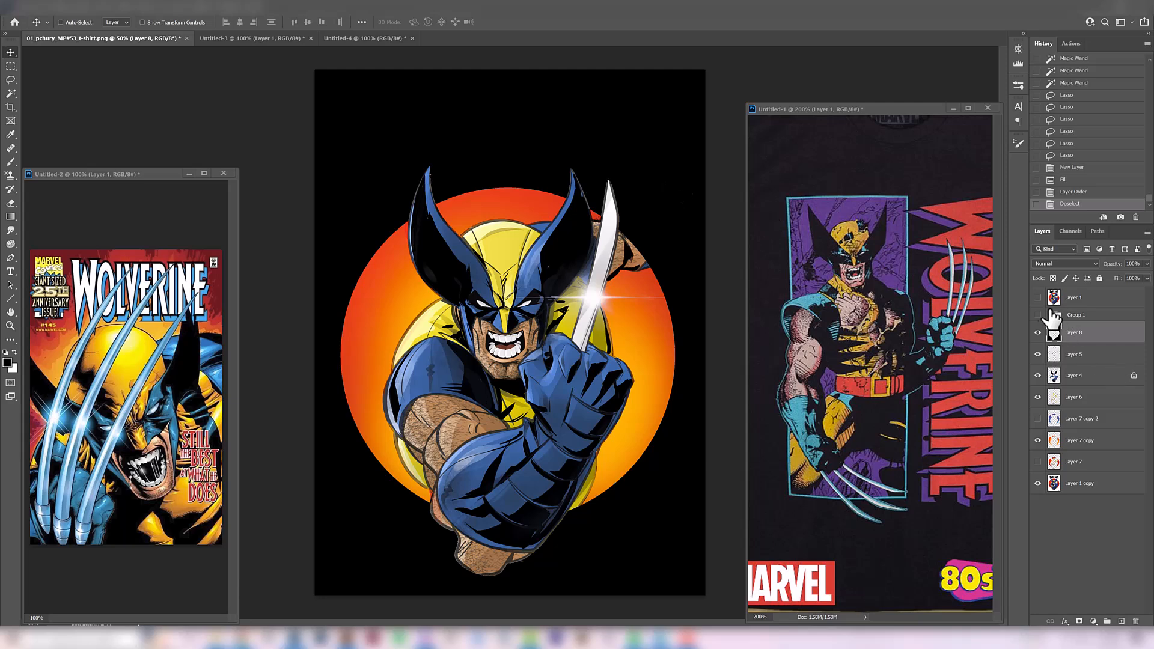
pyautogui.click(1037, 332)
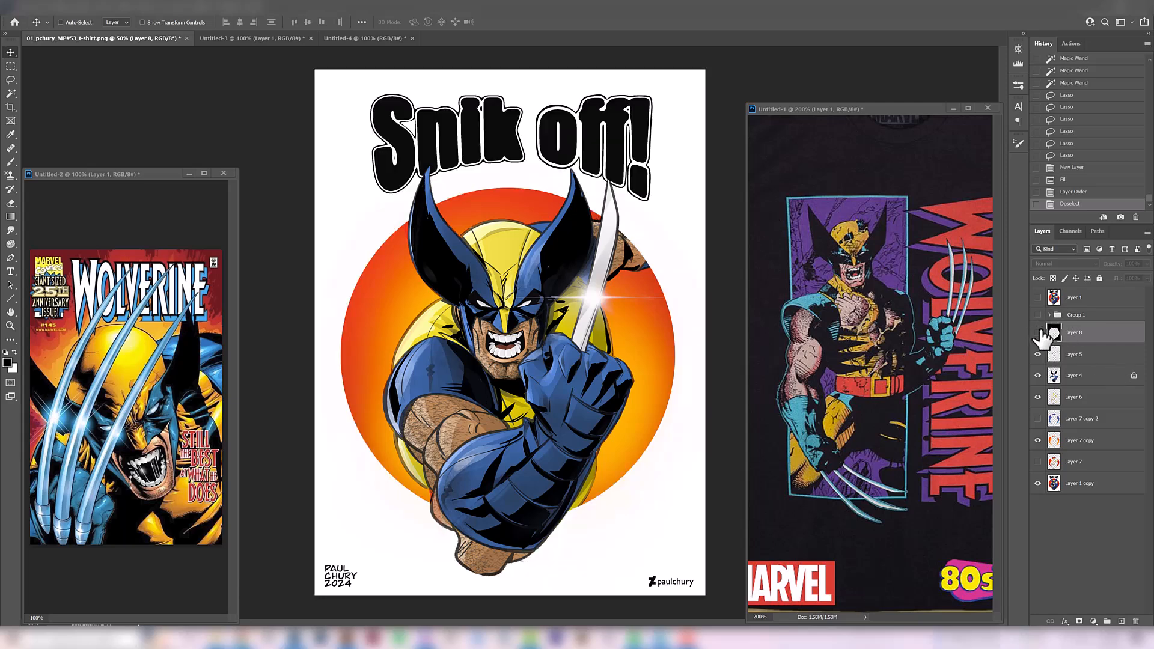
pyautogui.click(1037, 332)
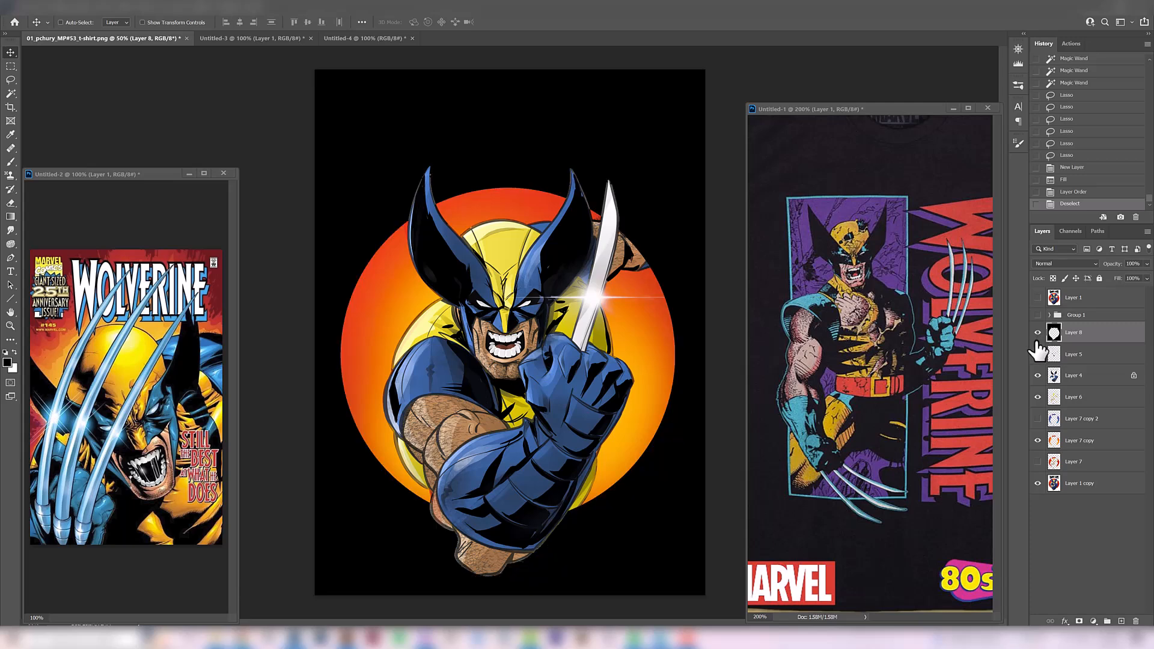
pyautogui.click(1037, 333)
pyautogui.hotkey('ctrl', '-')
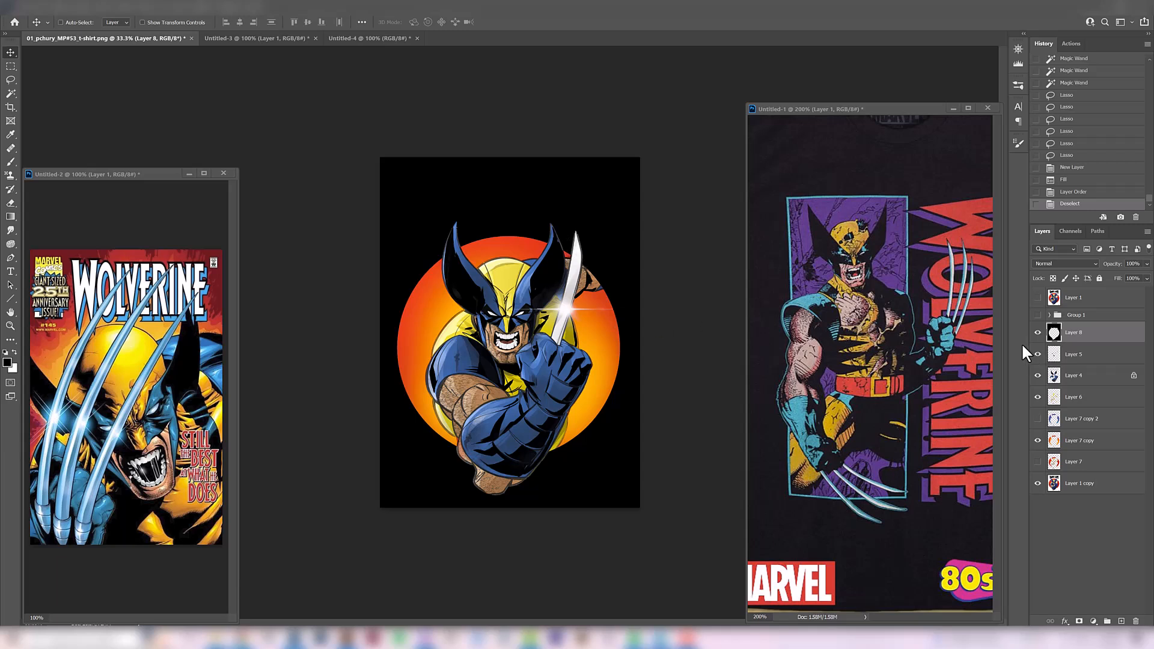
pyautogui.click(1037, 334)
pyautogui.click(1037, 333)
pyautogui.hotkey('ctrl', '+')
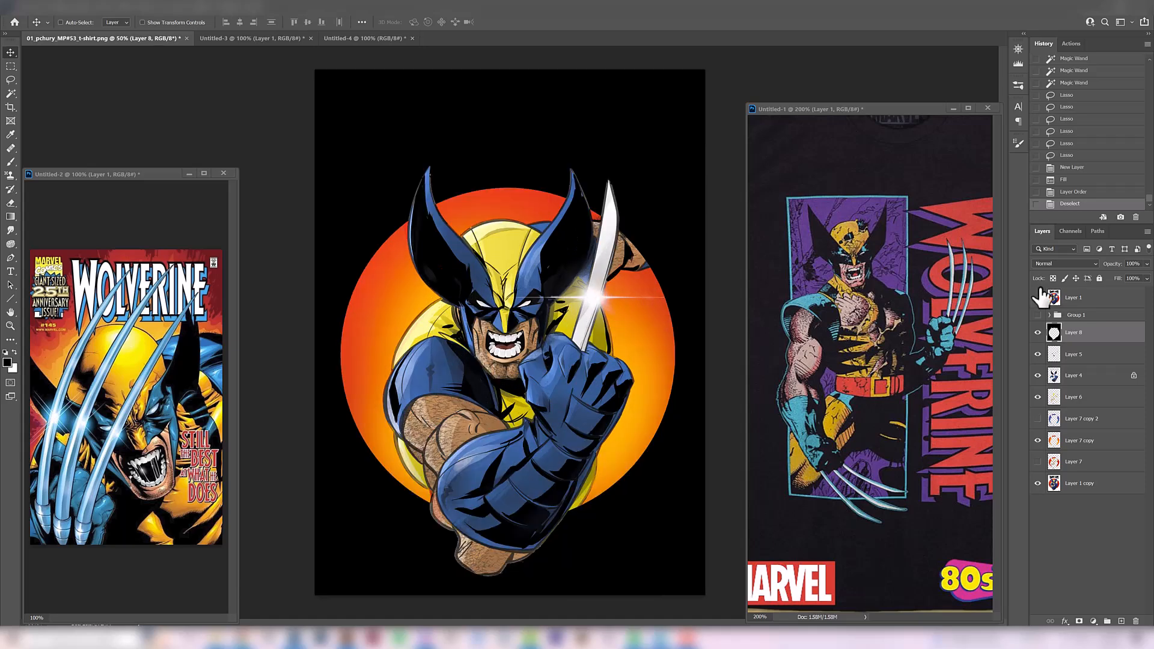
# Hide the black Layer 8 background and toggle Layer 1 to compare the original illustration with the recoloured version
pyautogui.click(1037, 298)
pyautogui.click(1037, 297)
pyautogui.click(1037, 332)
pyautogui.click(1037, 297)
pyautogui.click(1037, 298)
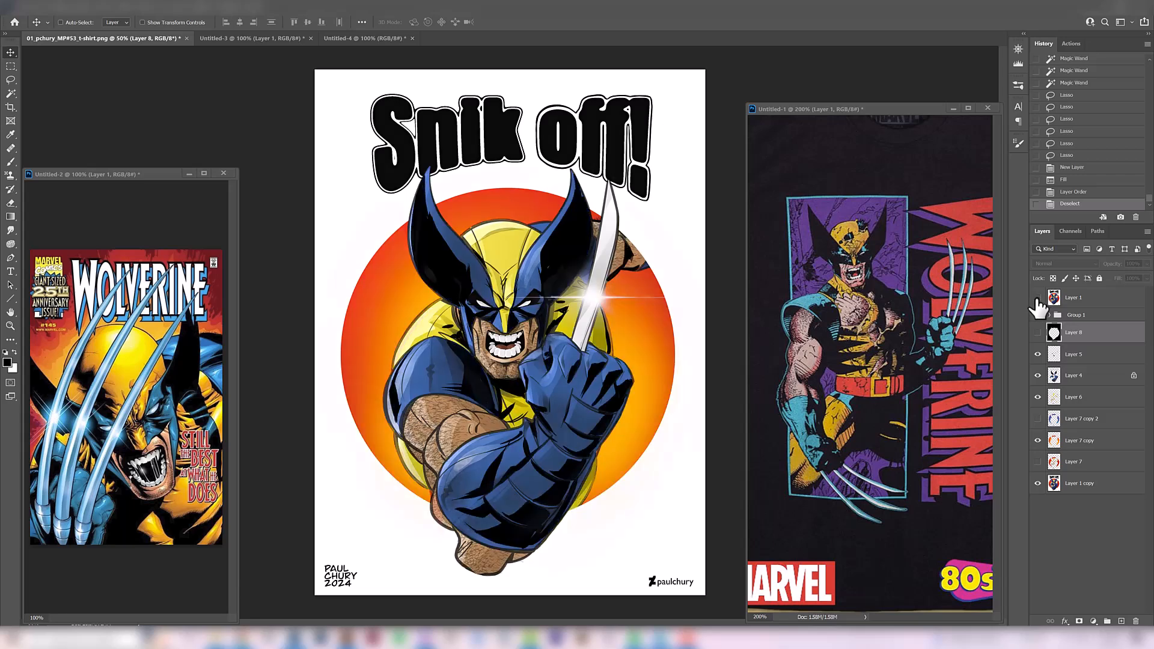
# Toggle the Group 1 arm sketch over the artwork, ending with it hidden and the black Layer 8 background shown
pyautogui.click(1037, 315)
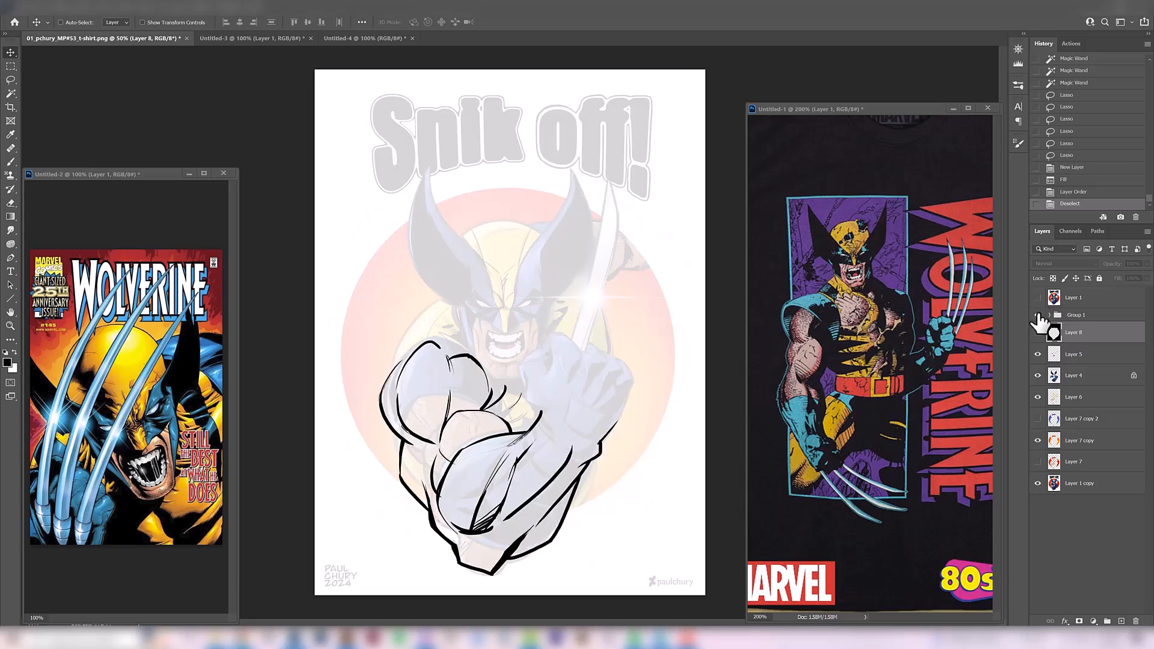
pyautogui.click(1038, 315)
pyautogui.click(1038, 315)
pyautogui.click(1037, 315)
pyautogui.click(1037, 312)
pyautogui.click(1038, 312)
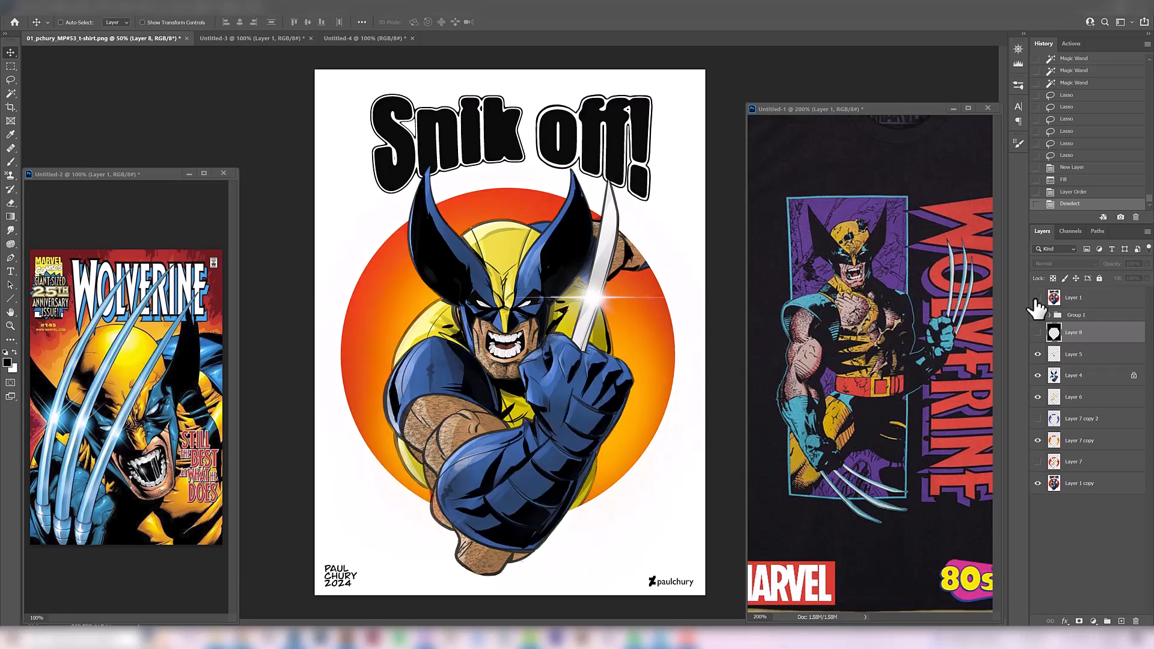
pyautogui.click(1037, 333)
pyautogui.hotkey('ctrl', '-')
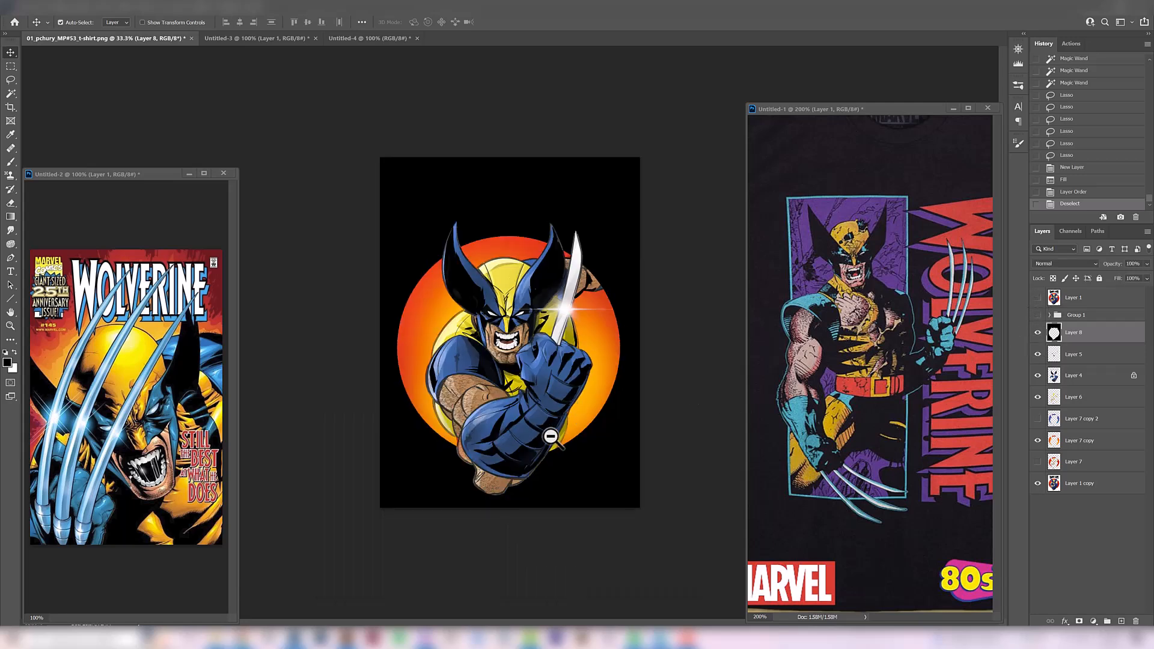
# Examine the SNIKT sound-effect lettering in the Untitled-4 comic references, ending back on the T-shirt artwork
pyautogui.click(351, 37)
pyautogui.click(490, 371)
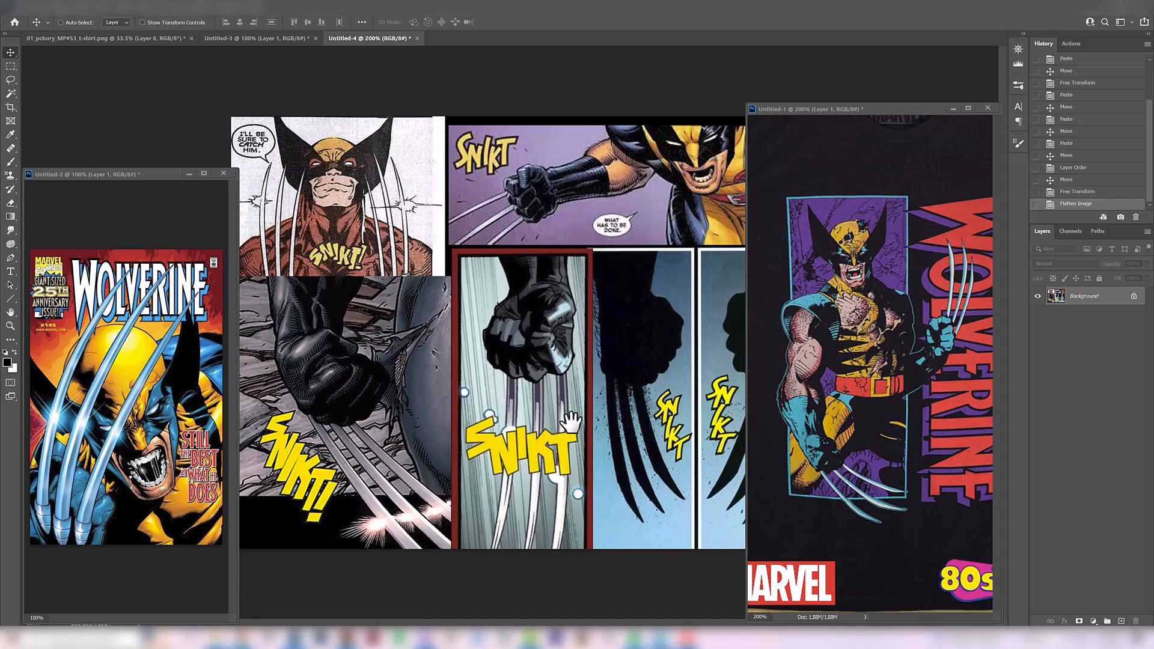
pyautogui.keyDown('alt'); pyautogui.click(577, 374); pyautogui.keyUp('alt')
pyautogui.keyDown('ctrl'); pyautogui.click(531, 272); pyautogui.keyUp('ctrl')
pyautogui.click(154, 38)
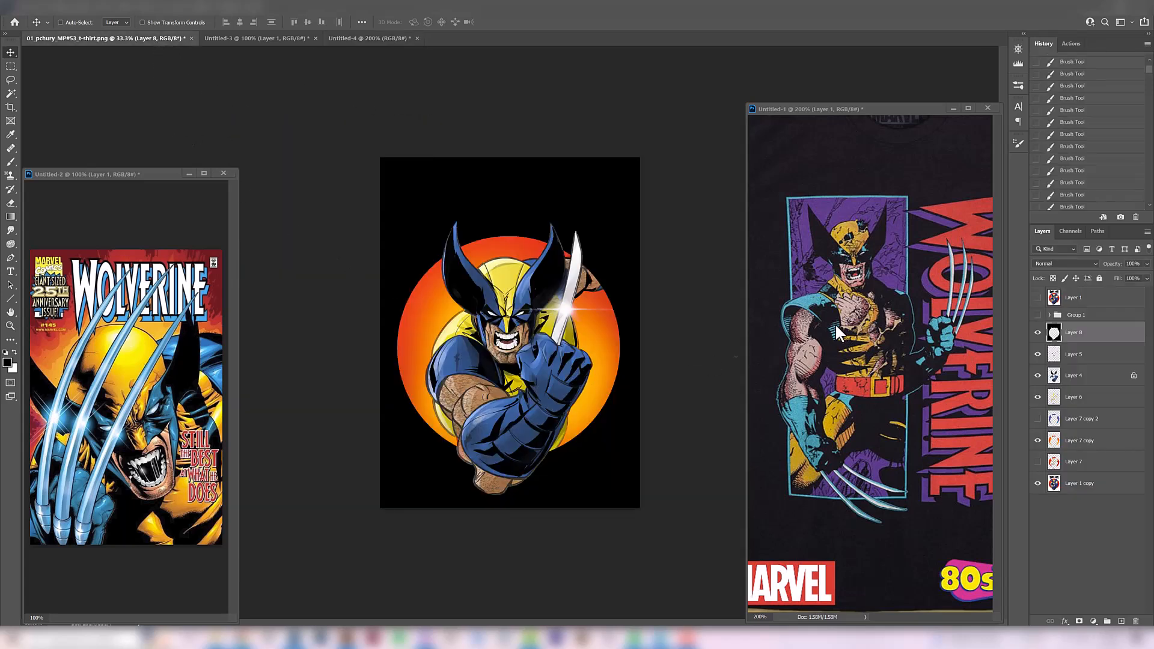
# Toggle Layer 1 and Layer 8 to compare the original with the new version on both backgrounds, leaving both layers hidden
pyautogui.click(1037, 298)
pyautogui.keyDown('ctrl'); pyautogui.click(508, 206); pyautogui.keyUp('ctrl')
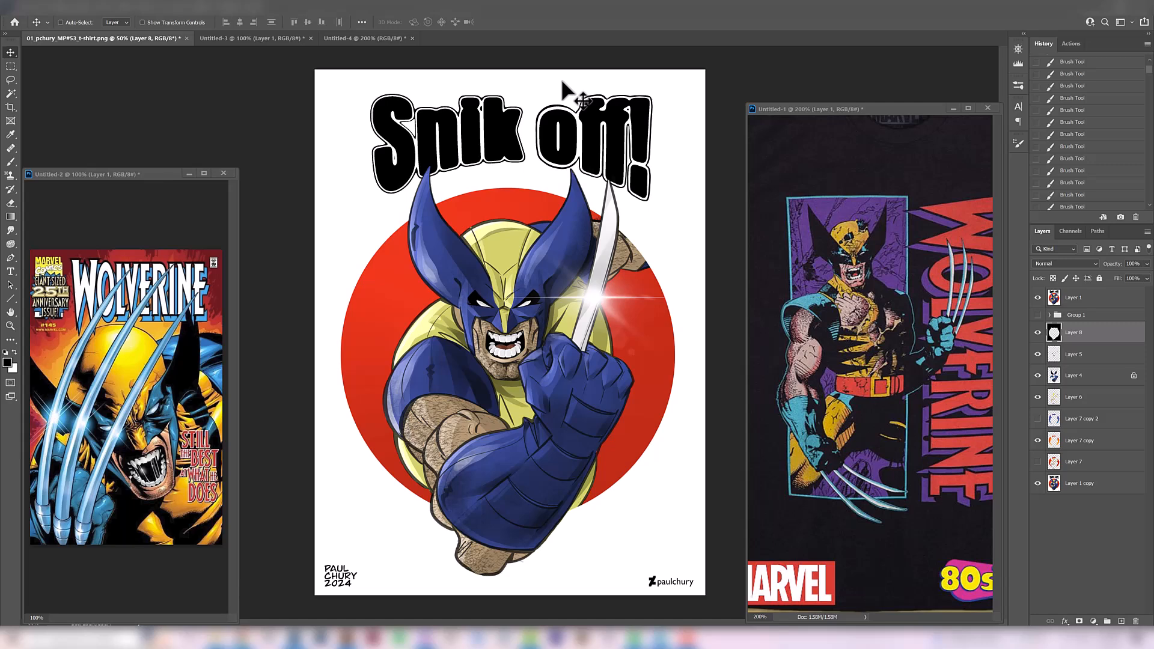
pyautogui.click(1037, 298)
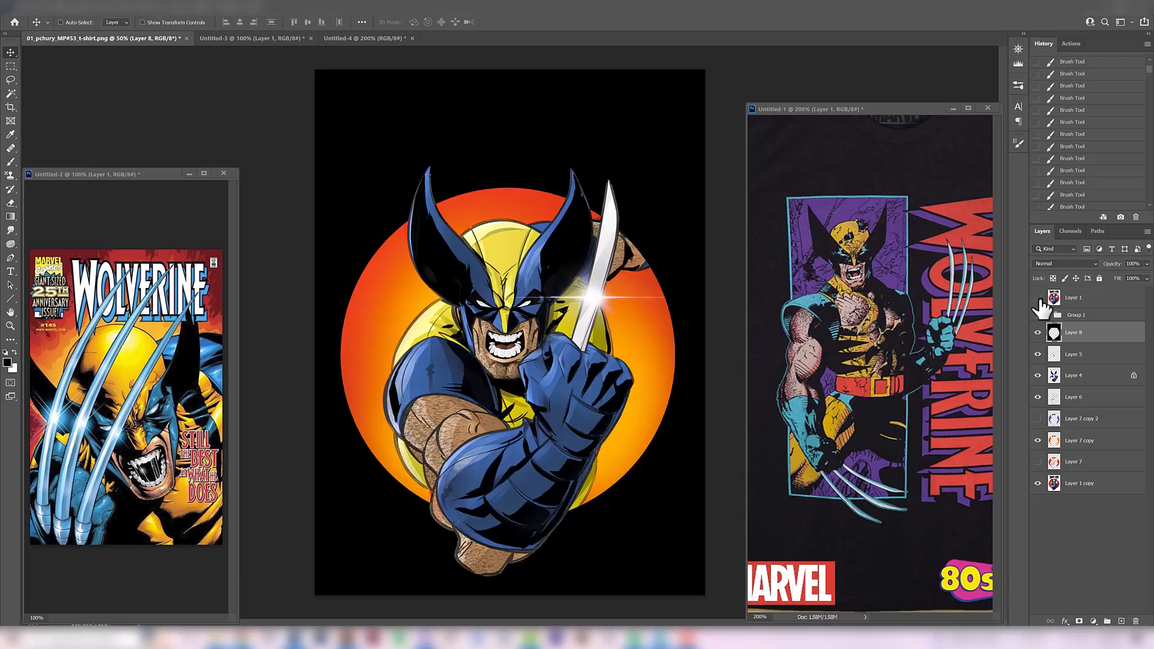
pyautogui.click(1038, 298)
pyautogui.click(1037, 332)
pyautogui.click(1037, 298)
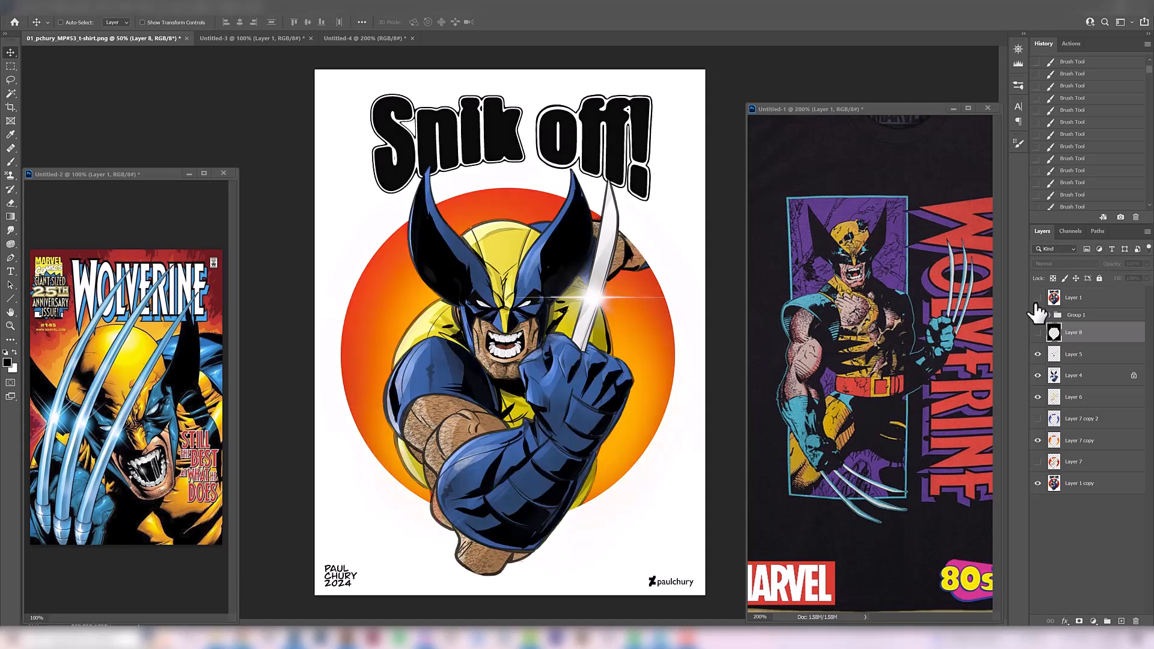
pyautogui.click(1037, 332)
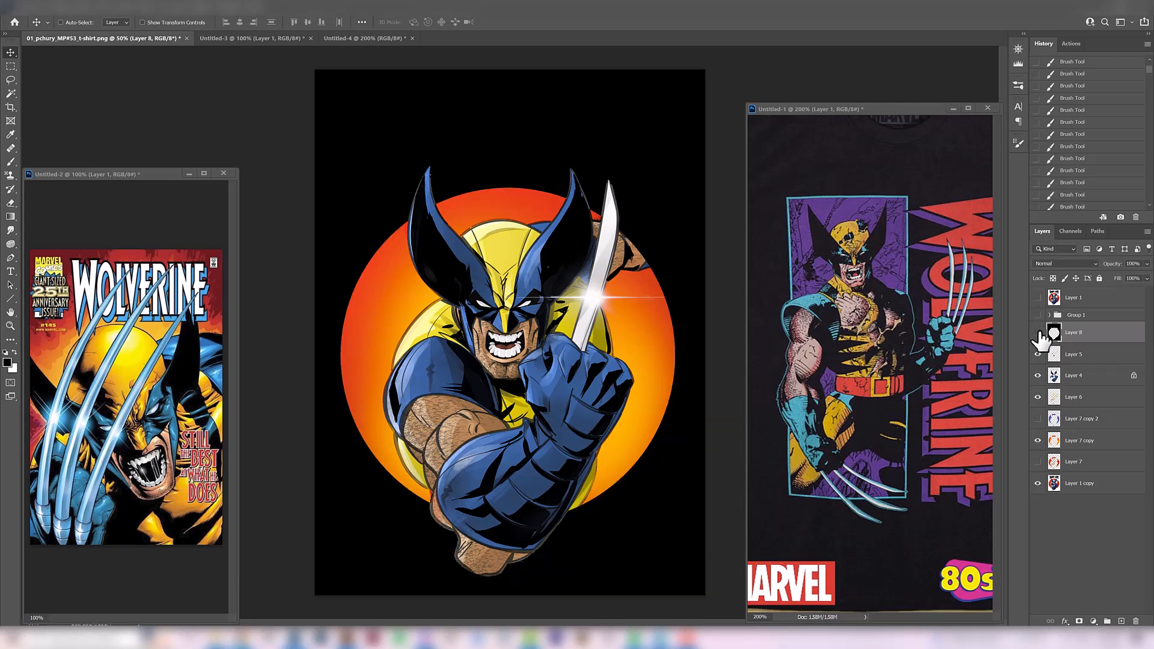
pyautogui.click(1038, 332)
# Compare the SNIKT lettering in Untitled-4 with the "Snik off!" title, inspecting the title up close in the artwork
pyautogui.click(367, 38)
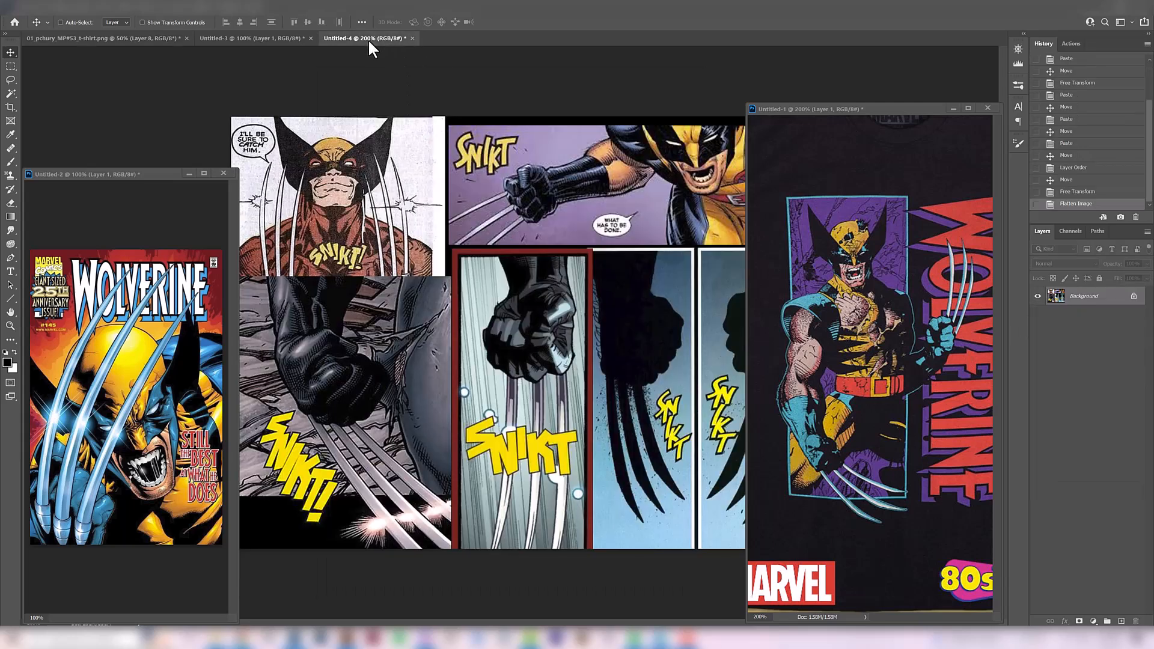
pyautogui.keyDown('ctrl'); pyautogui.keyDown('alt'); pyautogui.click(531, 366); pyautogui.keyUp('alt'); pyautogui.keyUp('ctrl')
pyautogui.click(120, 38)
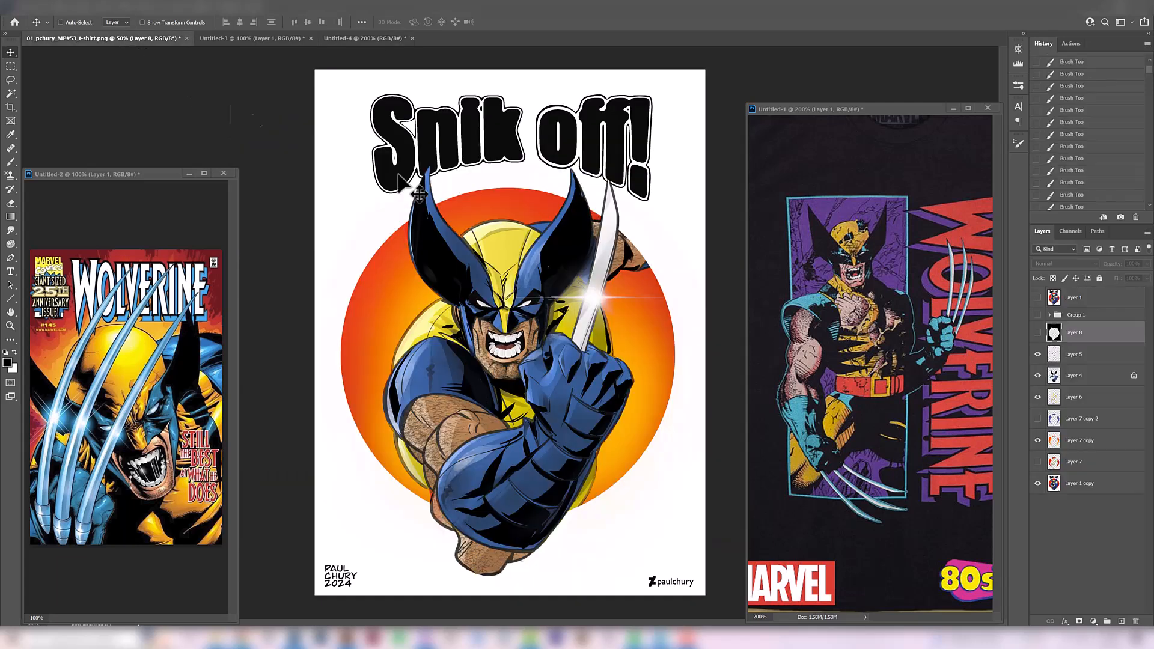
pyautogui.hotkey('ctrl', '+')
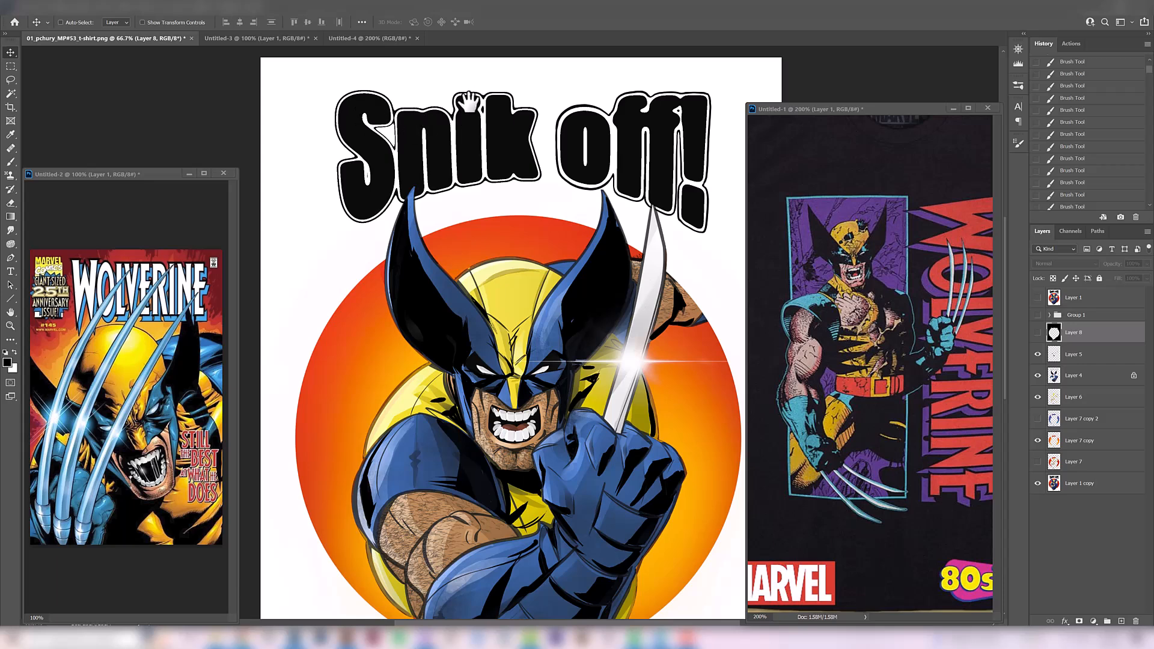
pyautogui.keyDown('ctrl'); pyautogui.keyDown('alt'); pyautogui.click(458, 195); pyautogui.keyUp('alt'); pyautogui.keyUp('ctrl')
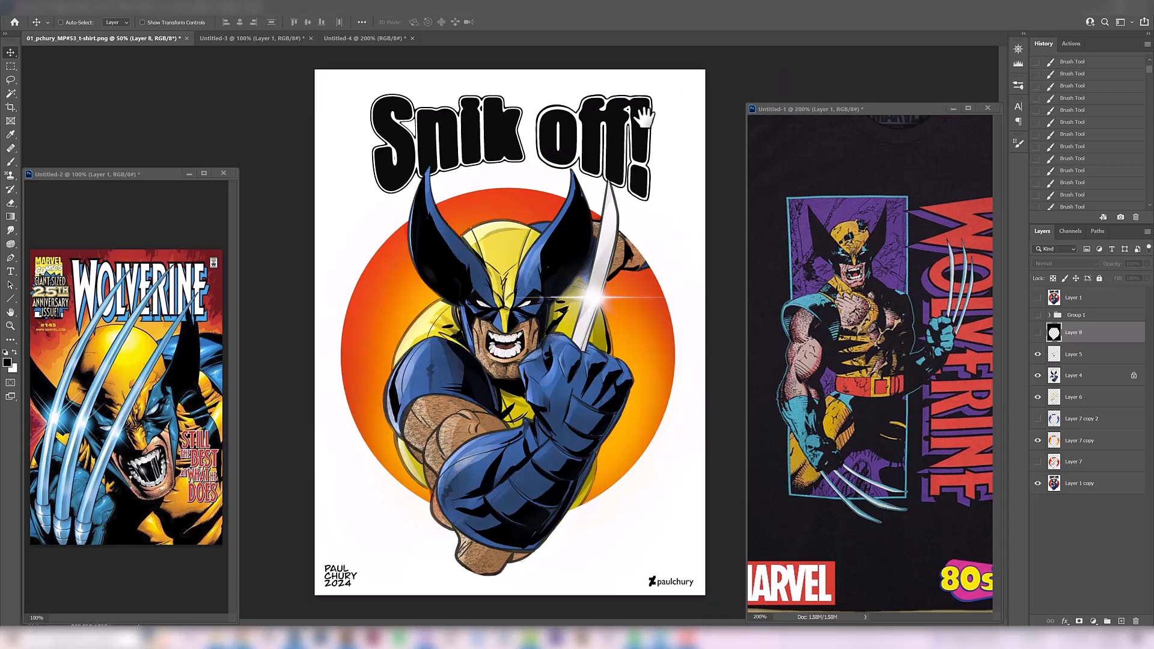
# Check the new artwork against the original Layer 1, and review the comic sound effects in Untitled-4 once more
pyautogui.click(1037, 298)
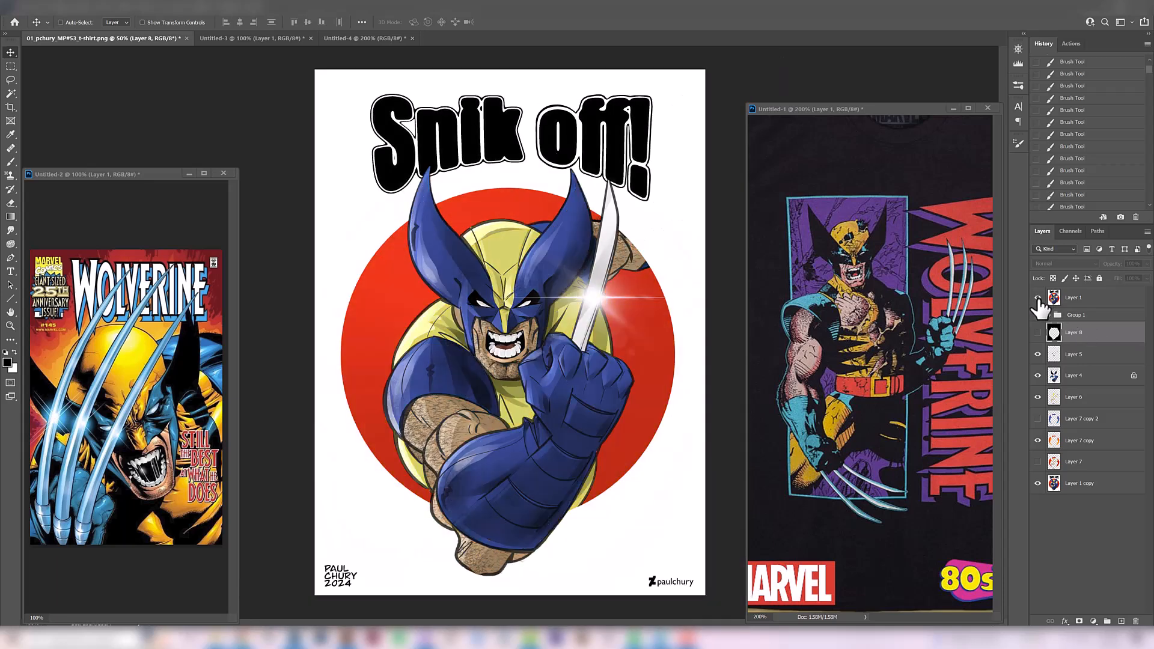
pyautogui.click(1038, 298)
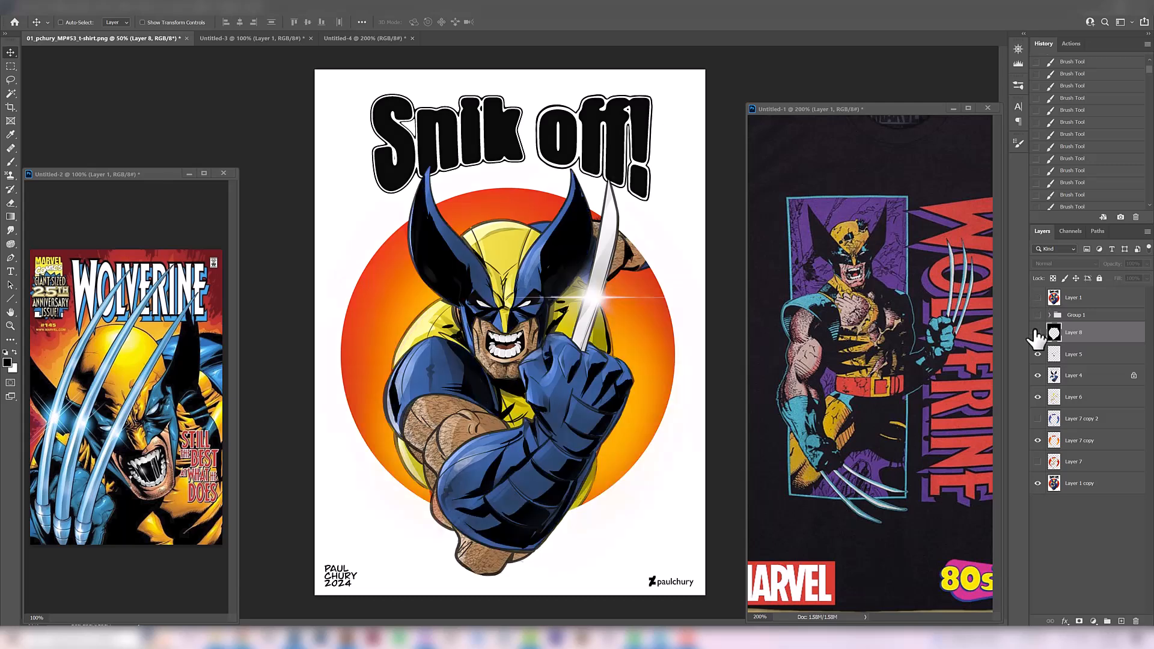
pyautogui.click(366, 38)
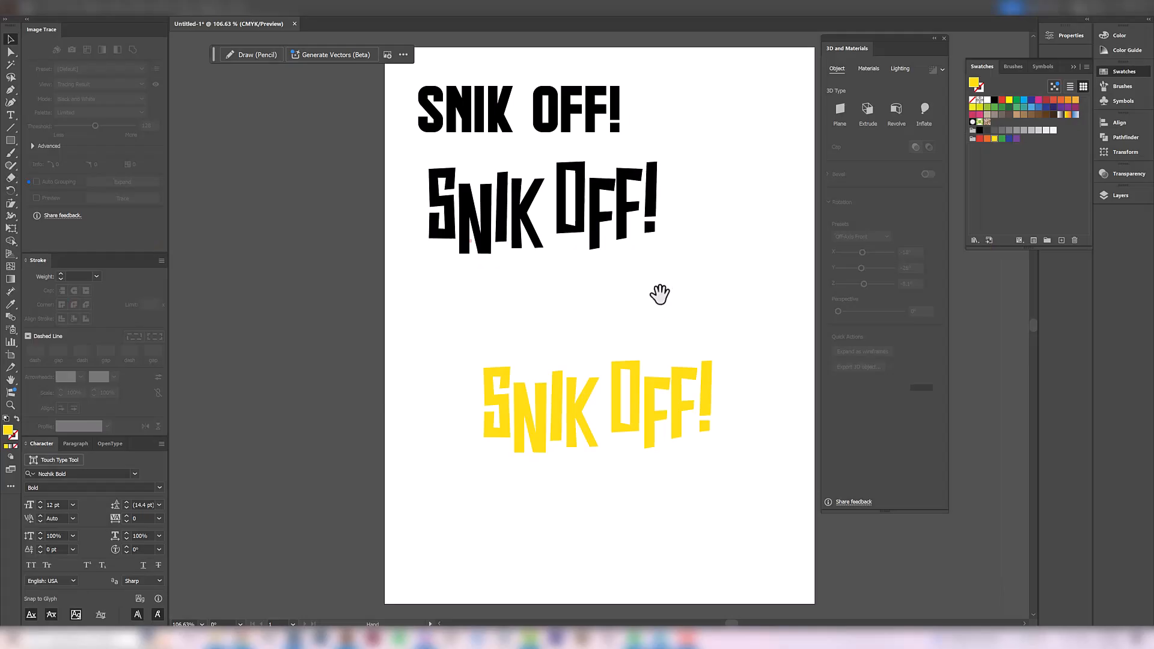
pyautogui.moveTo(657, 291); pyautogui.dragTo(615, 258)
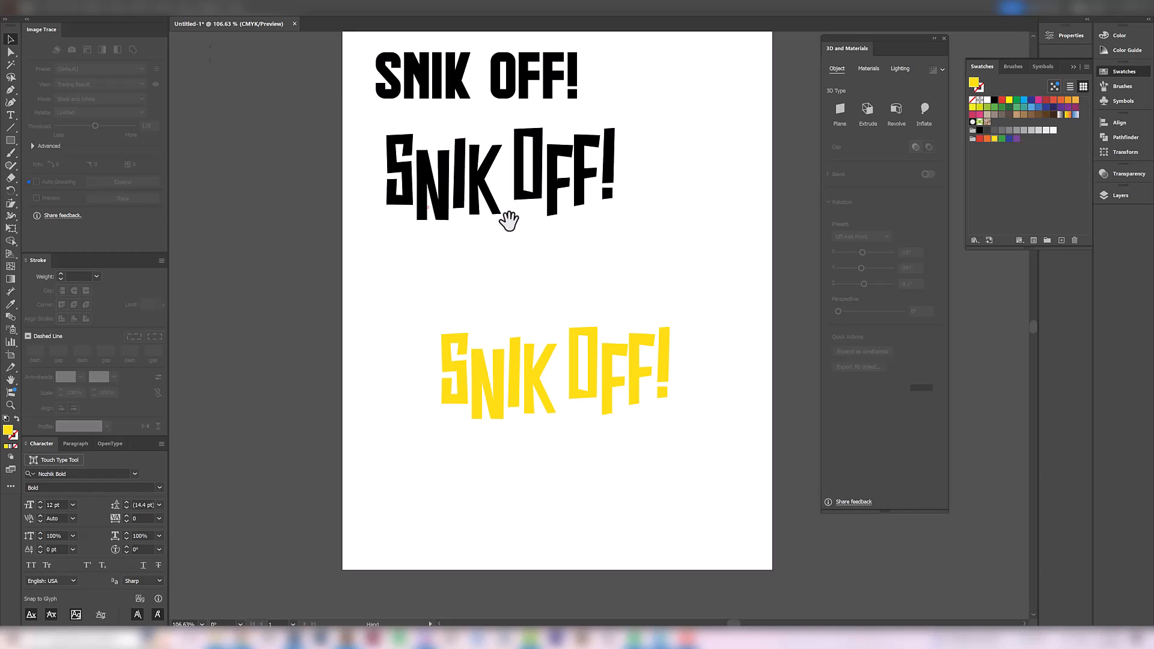
# In Illustrator, inspect the fonts of the black staggered and straight SNIK OFF! text versions
pyautogui.moveTo(507, 221); pyautogui.dragTo(502, 259)
pyautogui.click(481, 239)
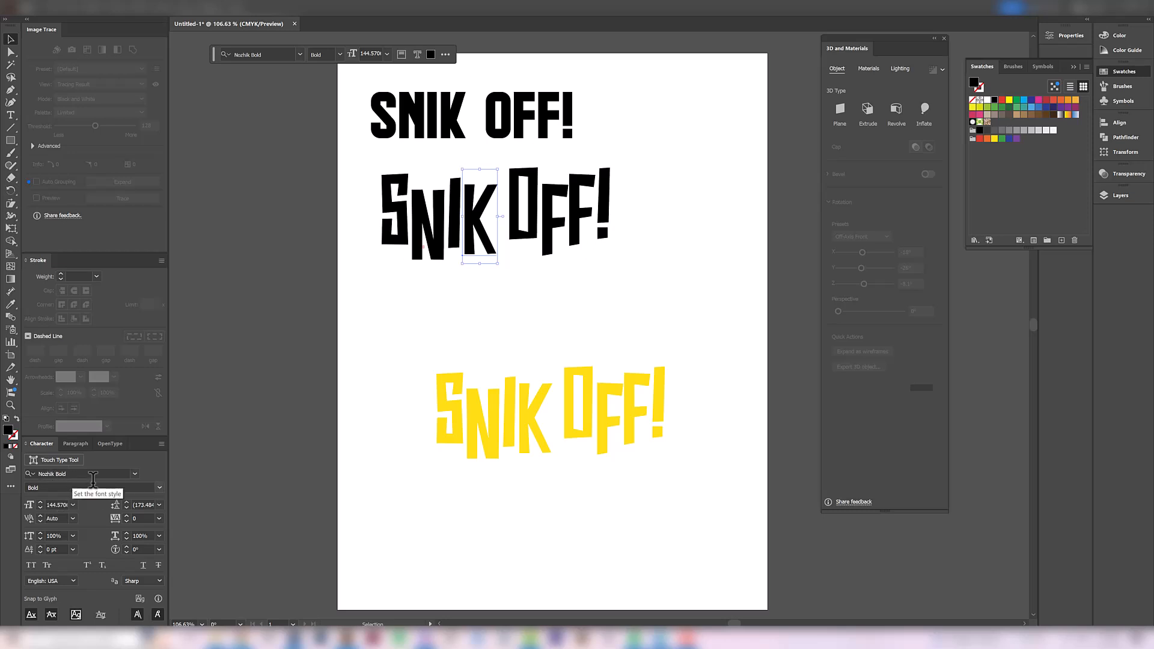
pyautogui.click(508, 351)
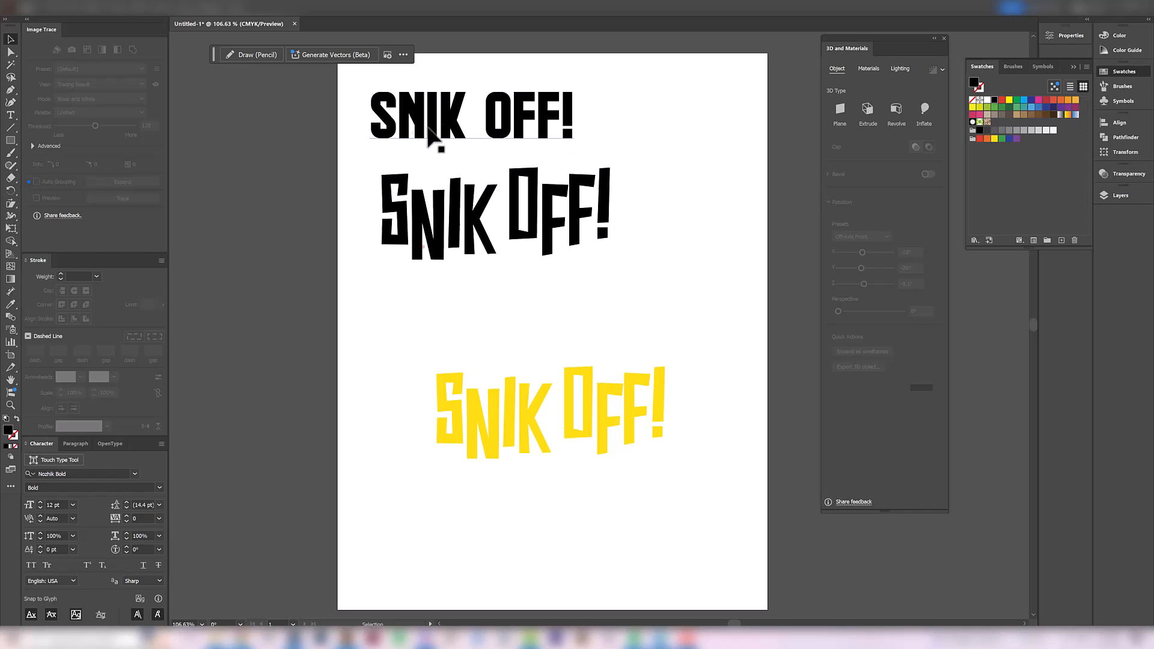
pyautogui.click(446, 125)
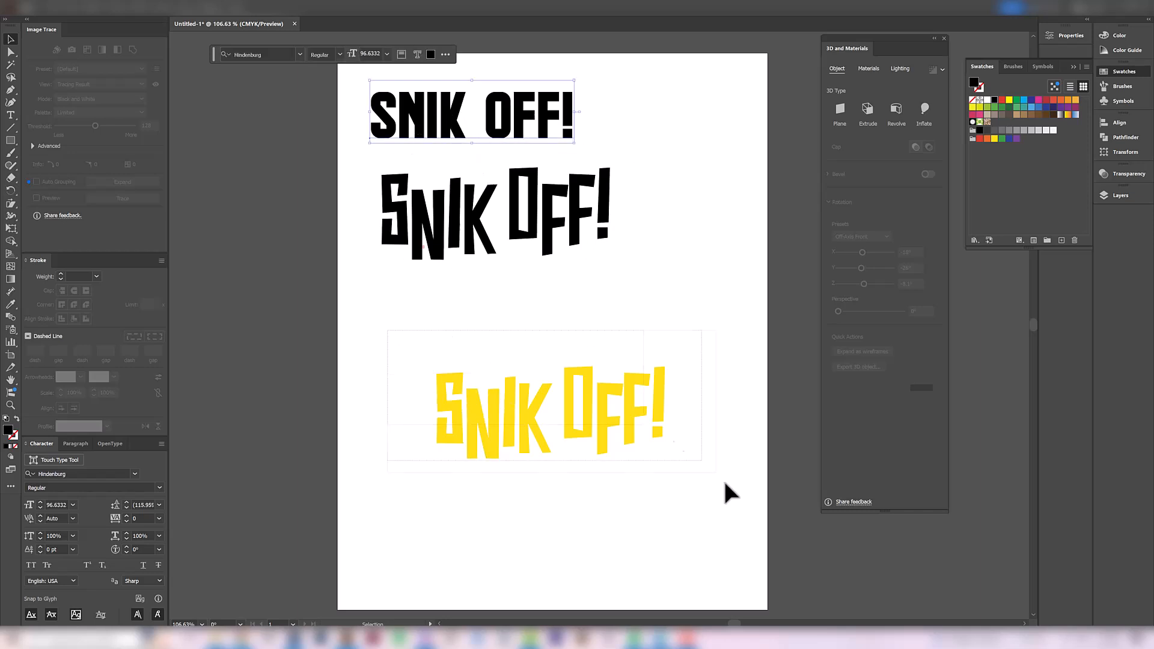
# Apply the 3D Extrude & Bevel effect to the yellow SNIK OFF! lettering
pyautogui.moveTo(708, 550); pyautogui.dragTo(706, 547)
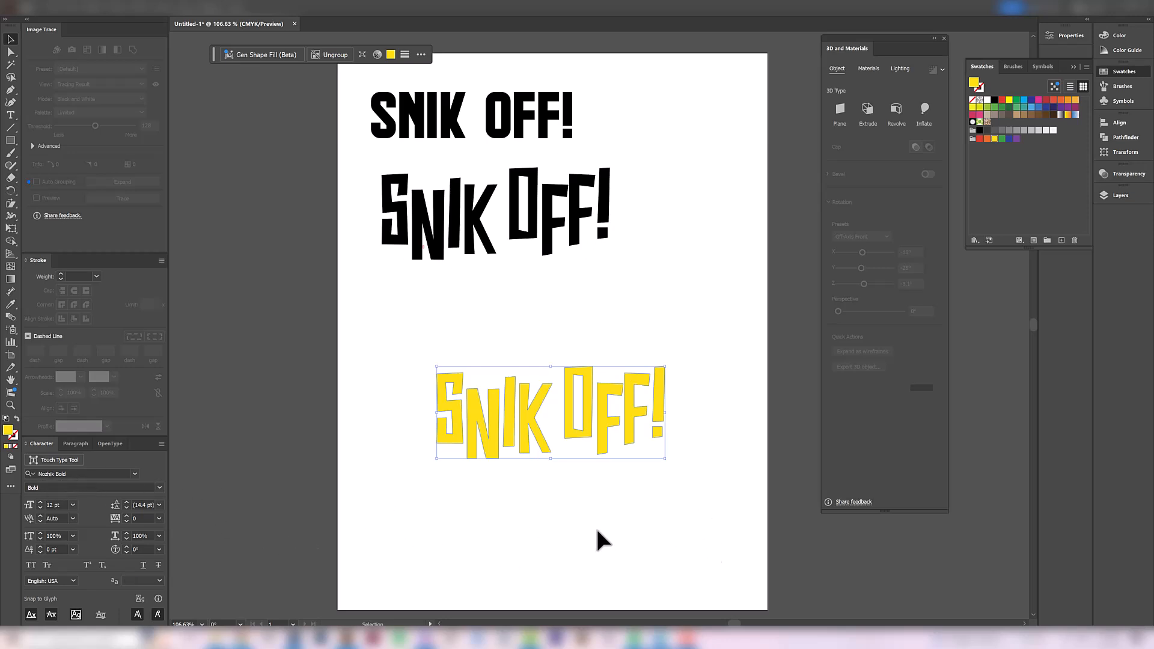
pyautogui.scroll(-5, 592, 529)
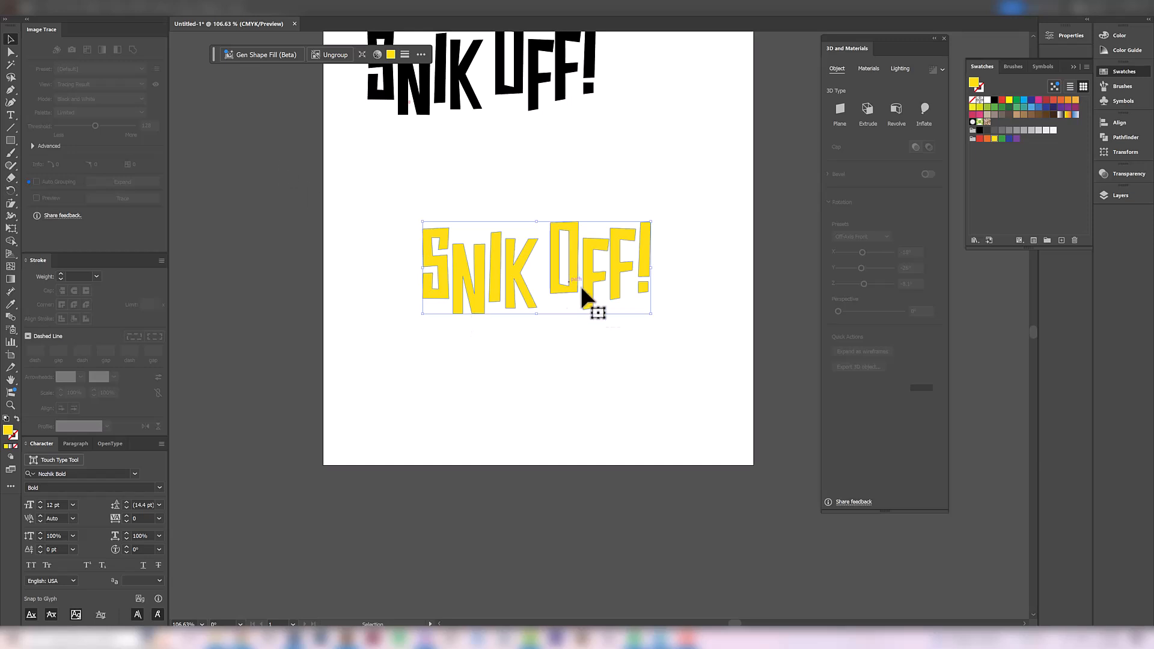
pyautogui.keyDown('ctrl'); pyautogui.click(598, 316); pyautogui.keyUp('ctrl')
pyautogui.moveTo(411, 240); pyautogui.dragTo(458, 354)
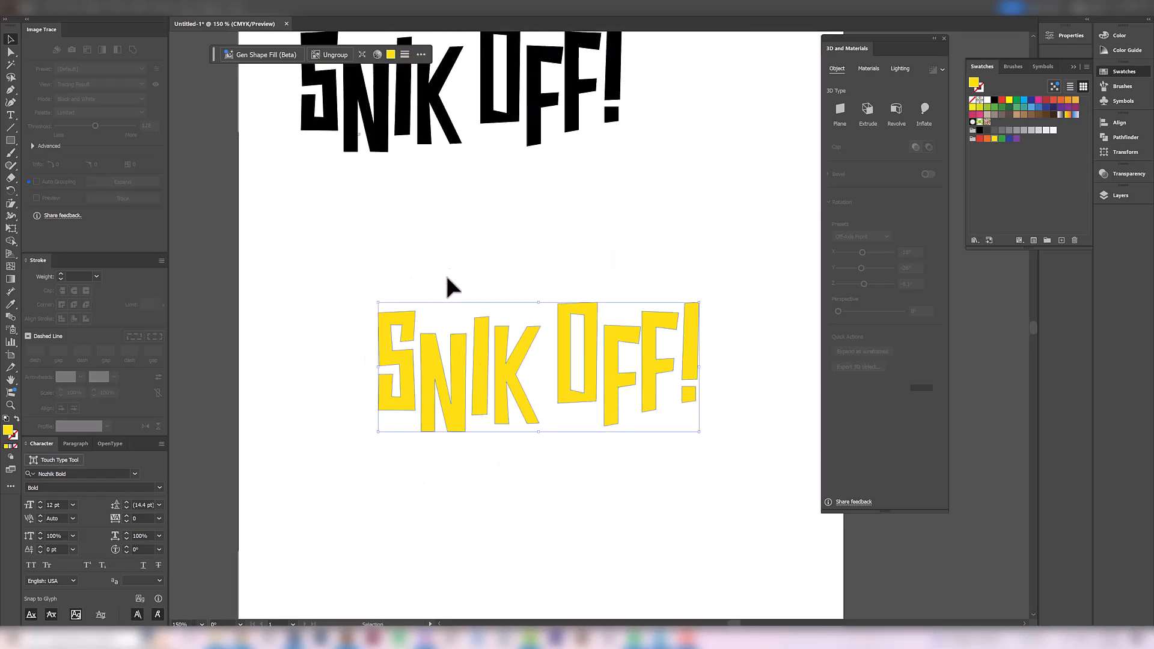
pyautogui.click(441, 290)
pyautogui.click(445, 372)
pyautogui.click(147, 14)
pyautogui.moveTo(178, 71)
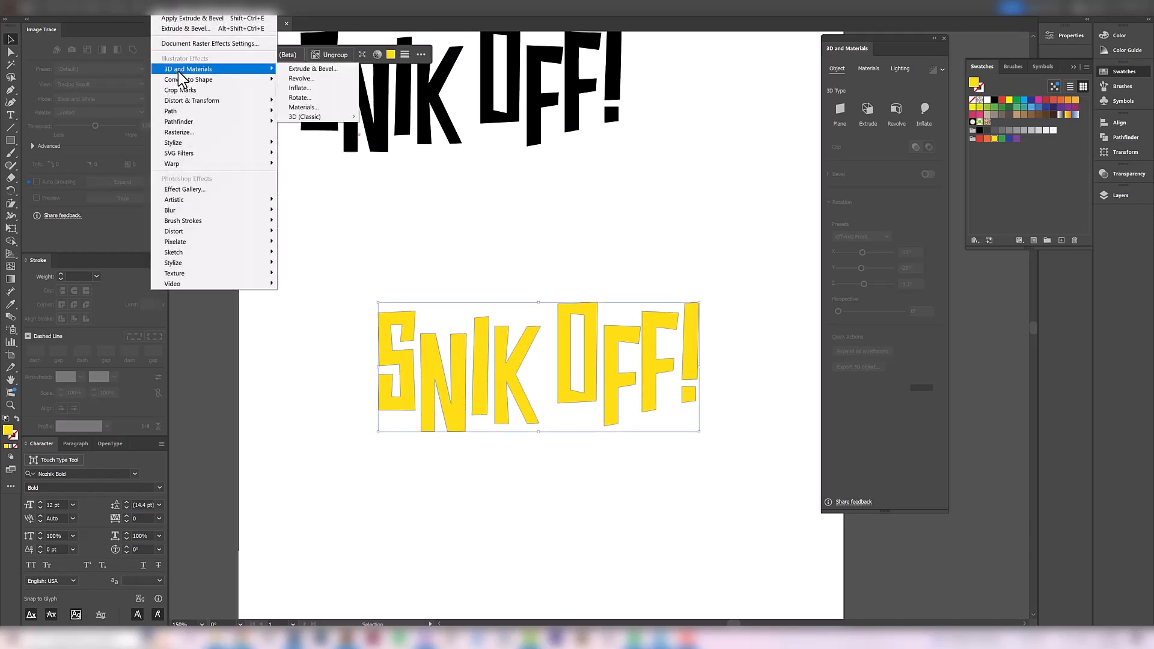
pyautogui.click(317, 68)
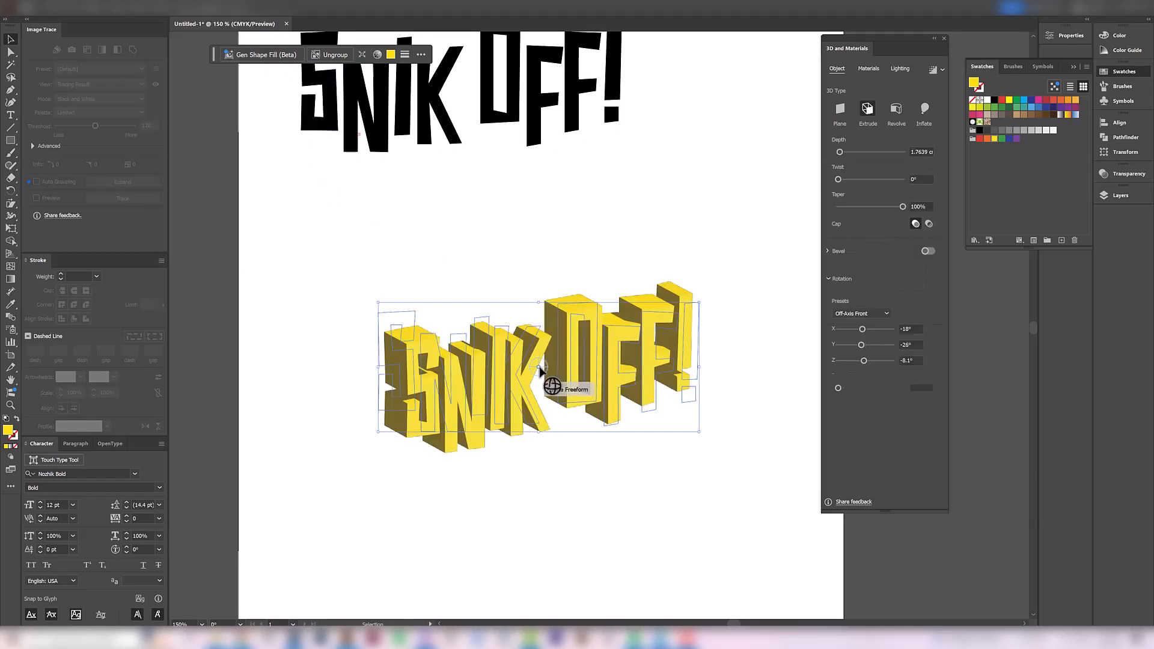
# Rotate the extruded lettering to about X 12°, Y -1° and Z -6°, and set its taper to 90%
pyautogui.moveTo(538, 362)
pyautogui.mouseDown()
pyautogui.moveTo(528, 335)
pyautogui.moveTo(535, 365)
pyautogui.moveTo(523, 389)
pyautogui.moveTo(544, 359)
pyautogui.moveTo(539, 380)
pyautogui.mouseUp()
pyautogui.moveTo(902, 207)
pyautogui.mouseDown()
pyautogui.moveTo(853, 215)
pyautogui.moveTo(896, 214)
pyautogui.mouseUp()
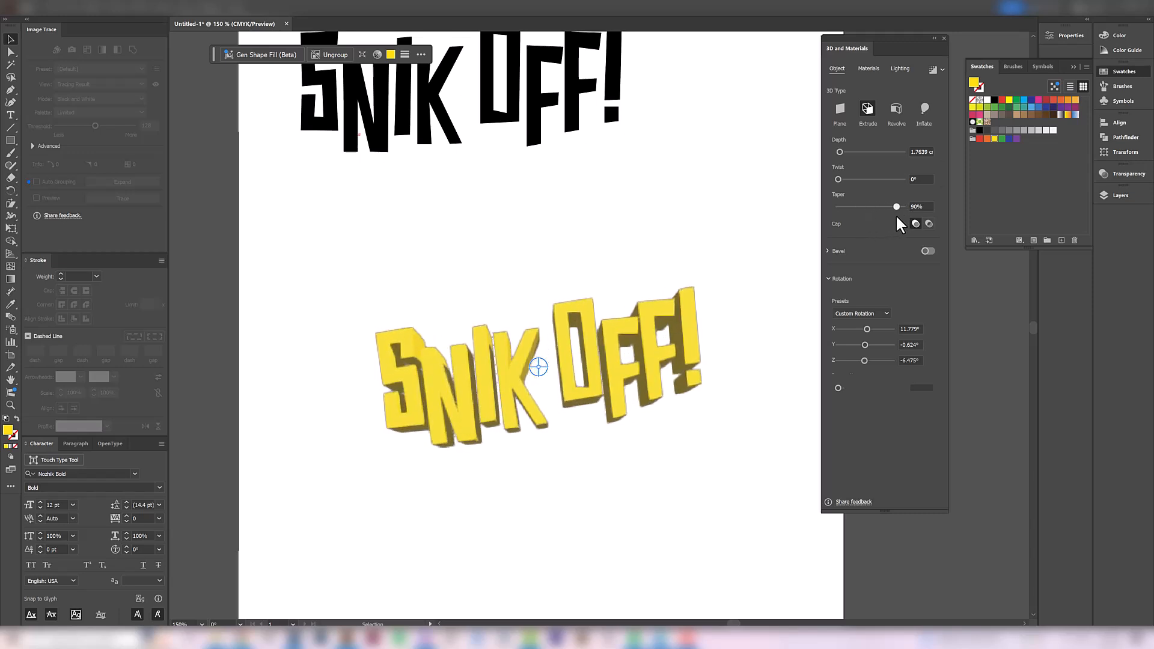
# Reposition the light on the 3D SNIK OFF! lettering to about 163° rotation and 47° height
pyautogui.click(899, 68)
pyautogui.moveTo(878, 165)
pyautogui.mouseDown()
pyautogui.moveTo(867, 169)
pyautogui.moveTo(884, 157)
pyautogui.mouseUp()
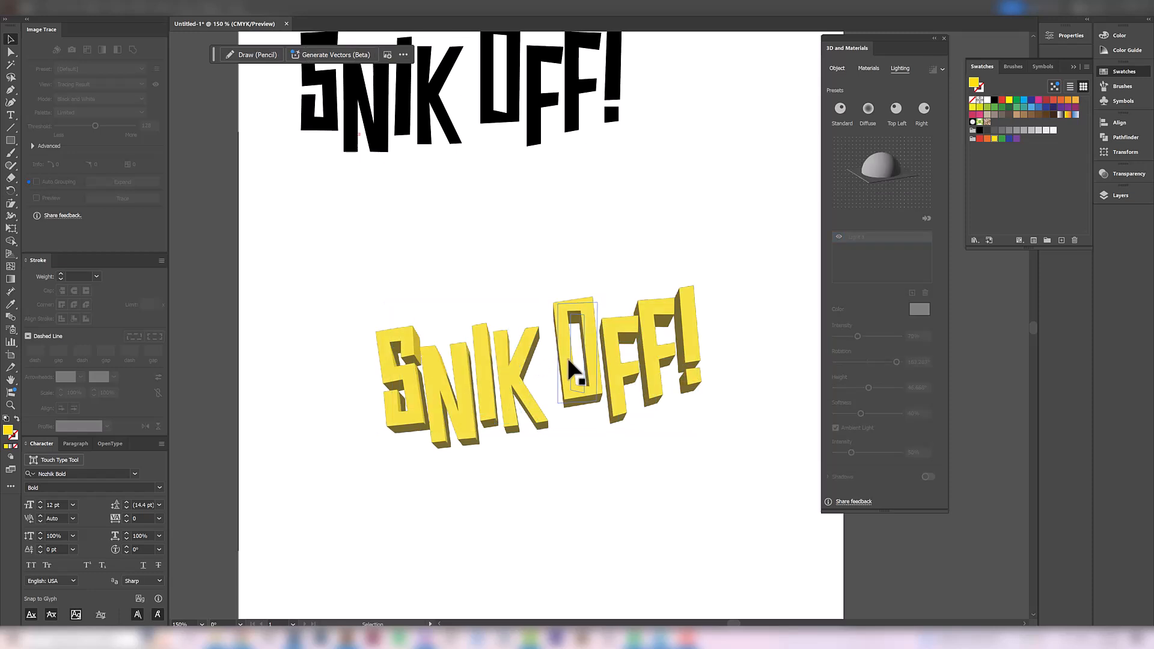
# Expand the appearance of the 3D SNIK OFF! lettering, move it up and rotate it slightly clockwise to level it
pyautogui.click(82, 7)
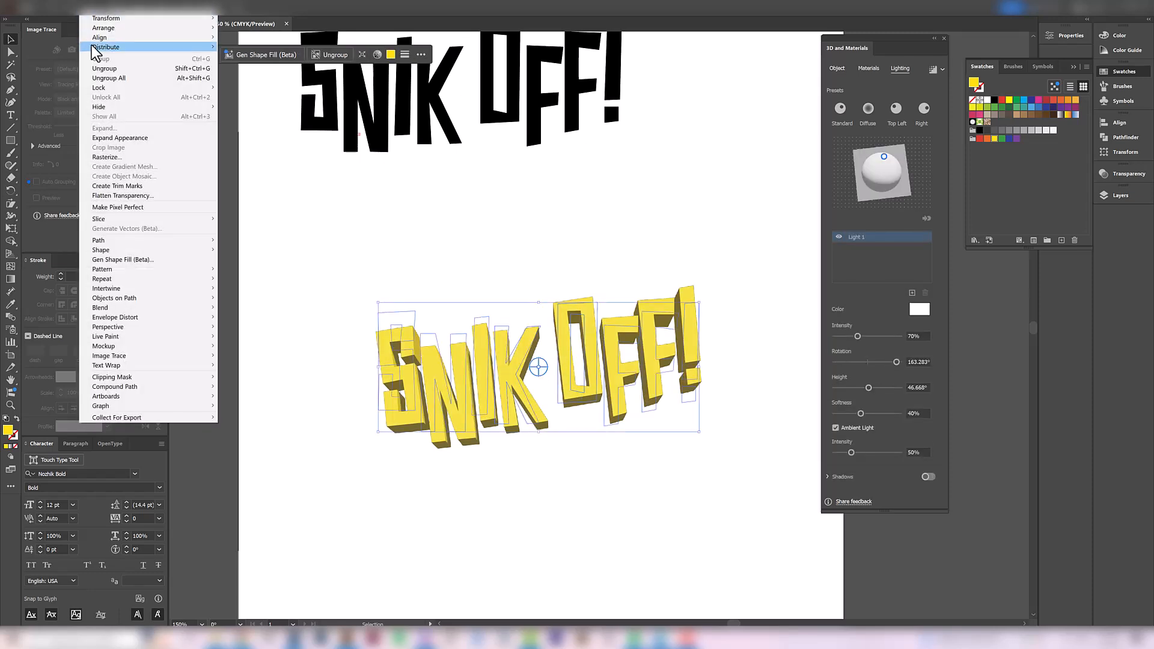
pyautogui.click(105, 144)
pyautogui.moveTo(497, 374); pyautogui.dragTo(484, 321)
pyautogui.moveTo(729, 217); pyautogui.dragTo(738, 248)
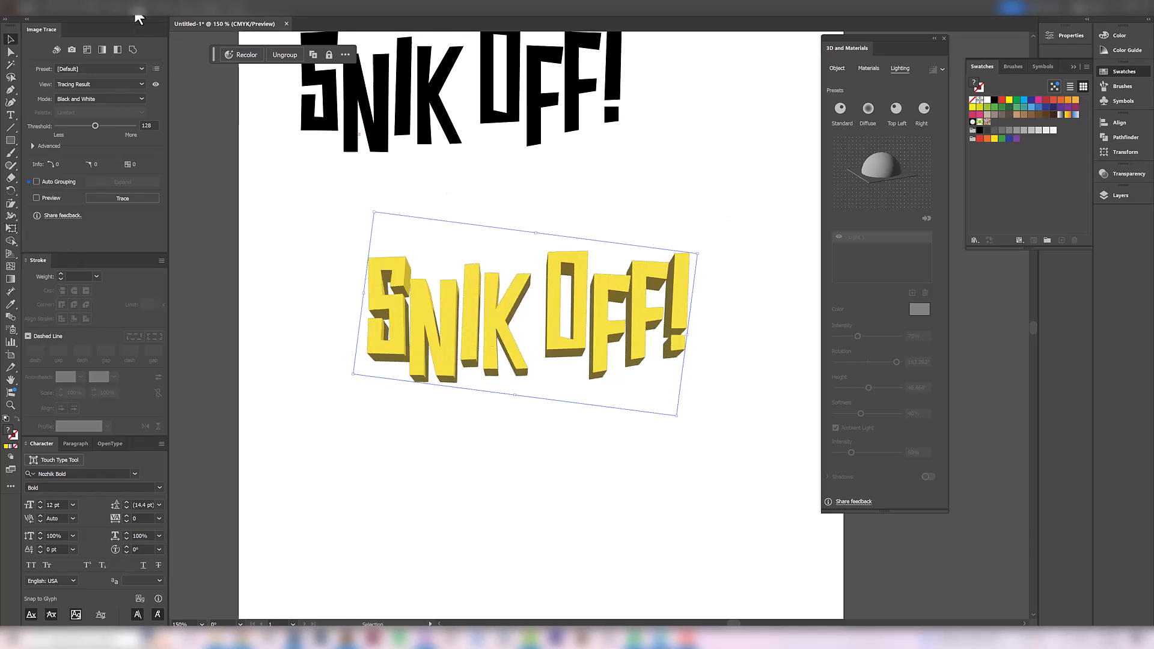
# Warp the expanded SNIK OFF! lettering into an upward curve with the horizontal Arc style
pyautogui.click(159, 10)
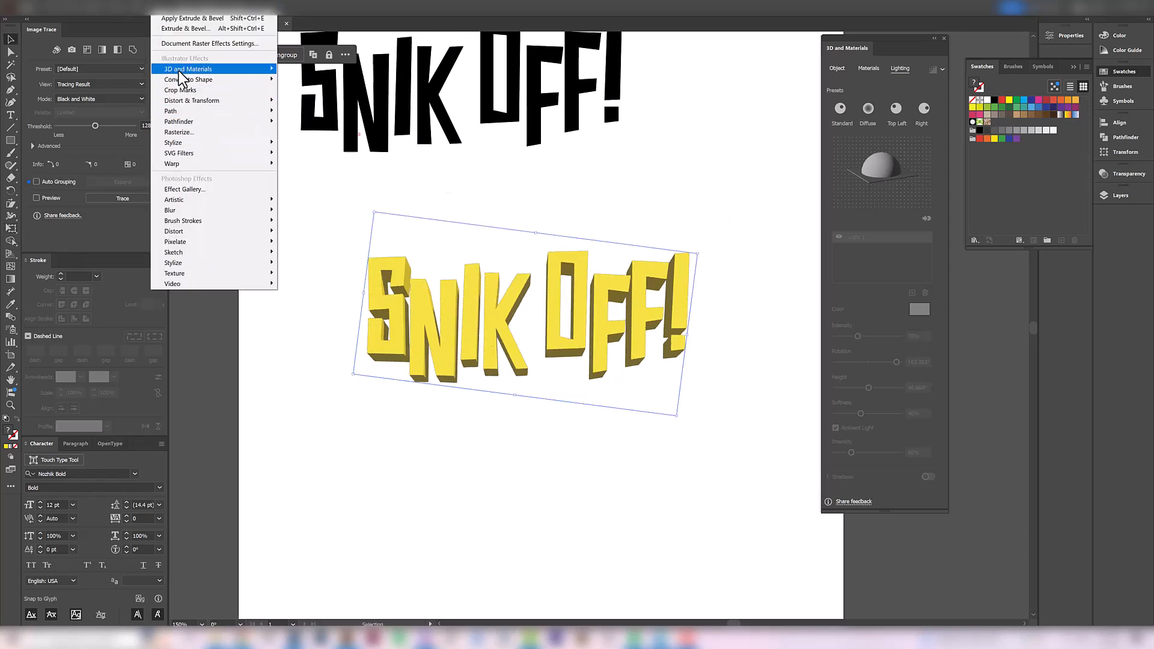
pyautogui.click(294, 164)
pyautogui.moveTo(123, 60); pyautogui.dragTo(109, 62)
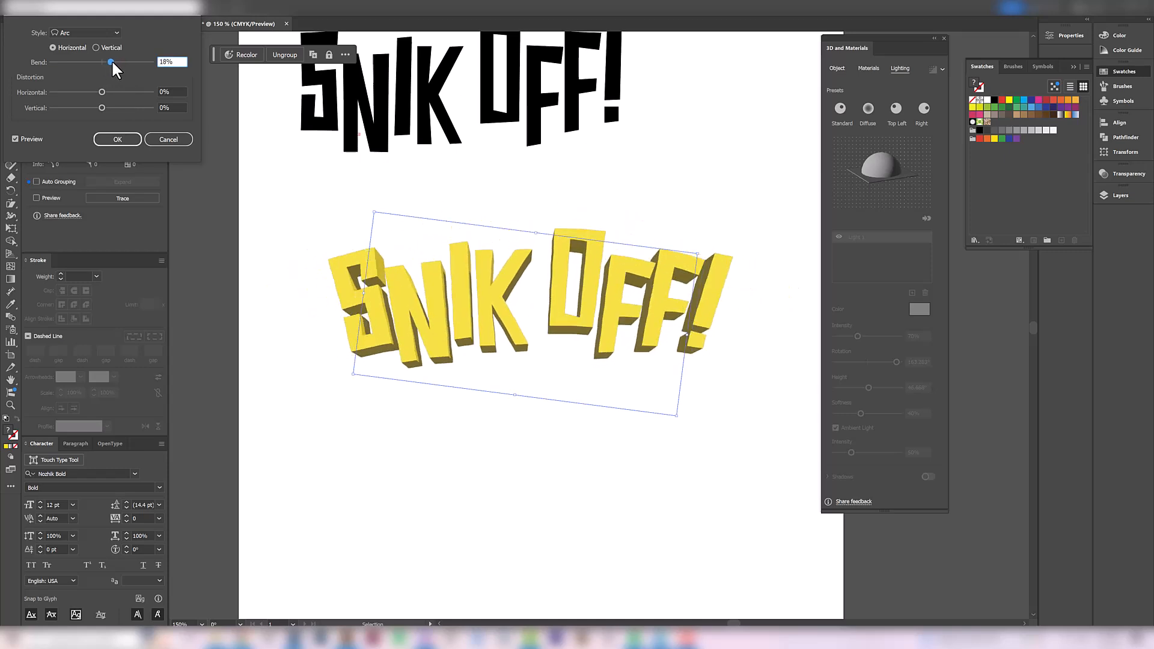
pyautogui.moveTo(101, 92)
pyautogui.mouseDown()
pyautogui.moveTo(82, 90)
pyautogui.moveTo(115, 90)
pyautogui.moveTo(103, 88)
pyautogui.mouseUp()
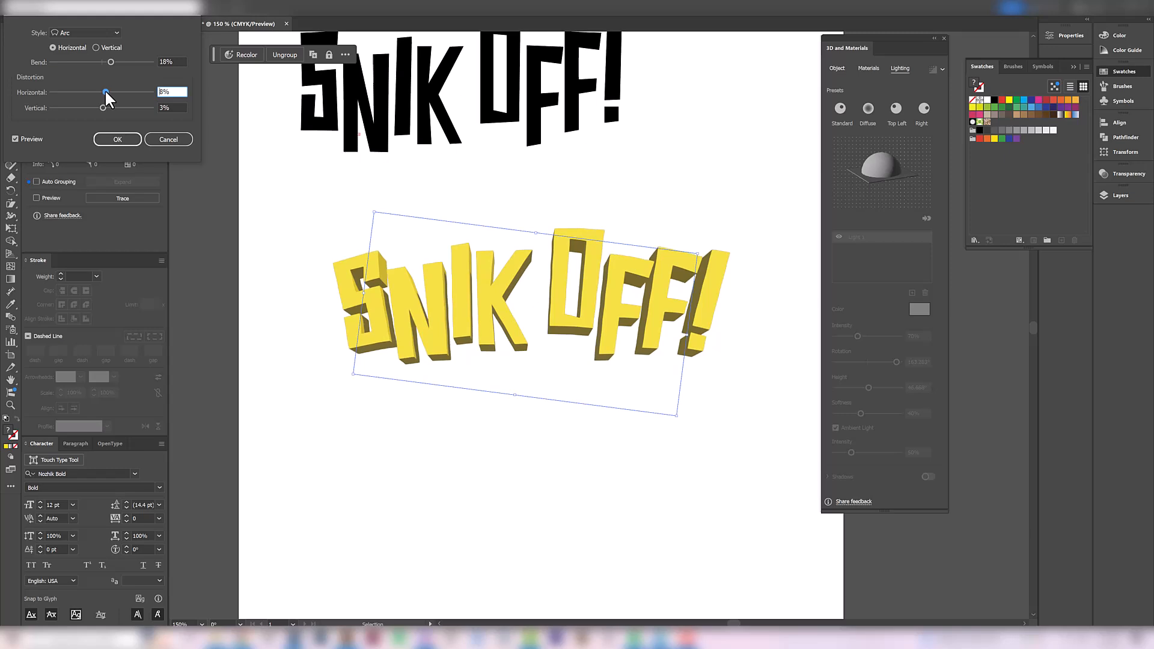
pyautogui.click(116, 137)
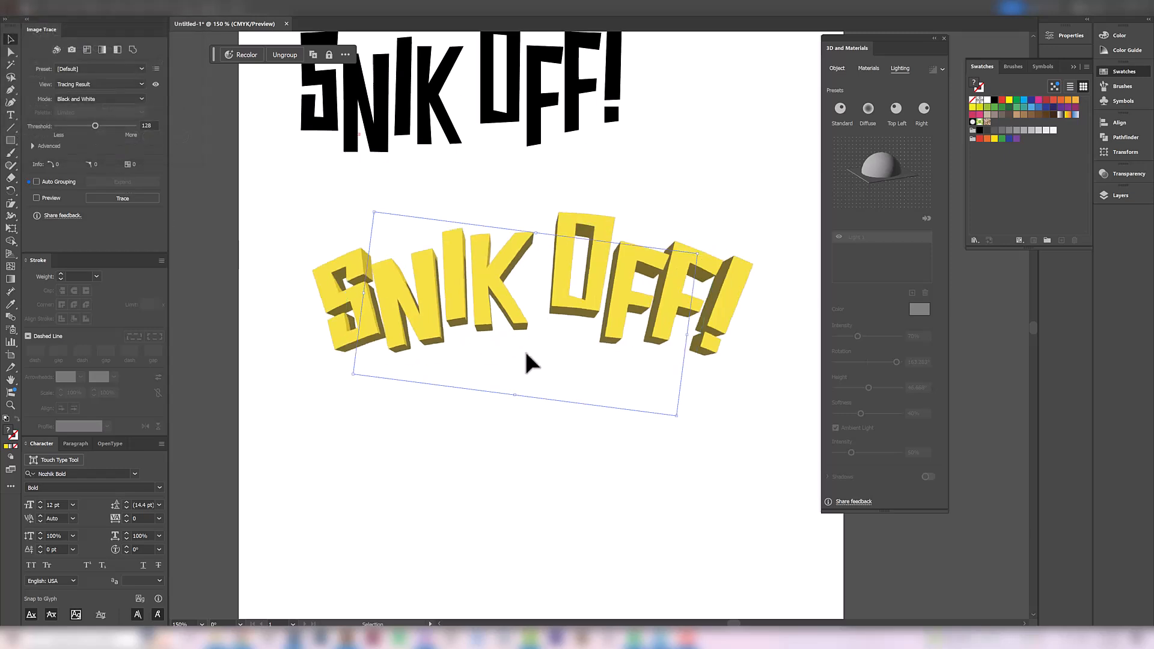
# Expand the appearance of the arc-warped lettering and select the whole SNIK OFF! artwork
pyautogui.click(84, 9)
pyautogui.click(111, 136)
pyautogui.click(498, 488)
pyautogui.click(490, 309)
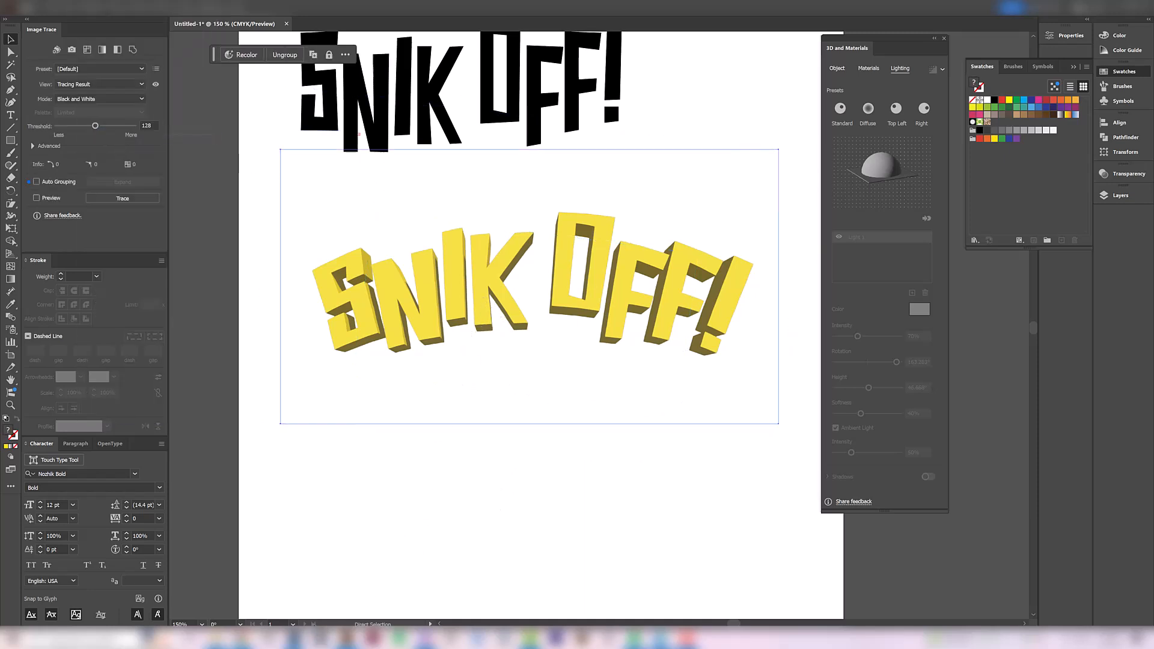
# Switch to Photoshop and paste the SNIK OFF! lettering as pixels into the Wolverine T-shirt document, placed over the old title
pyautogui.click(199, 586)
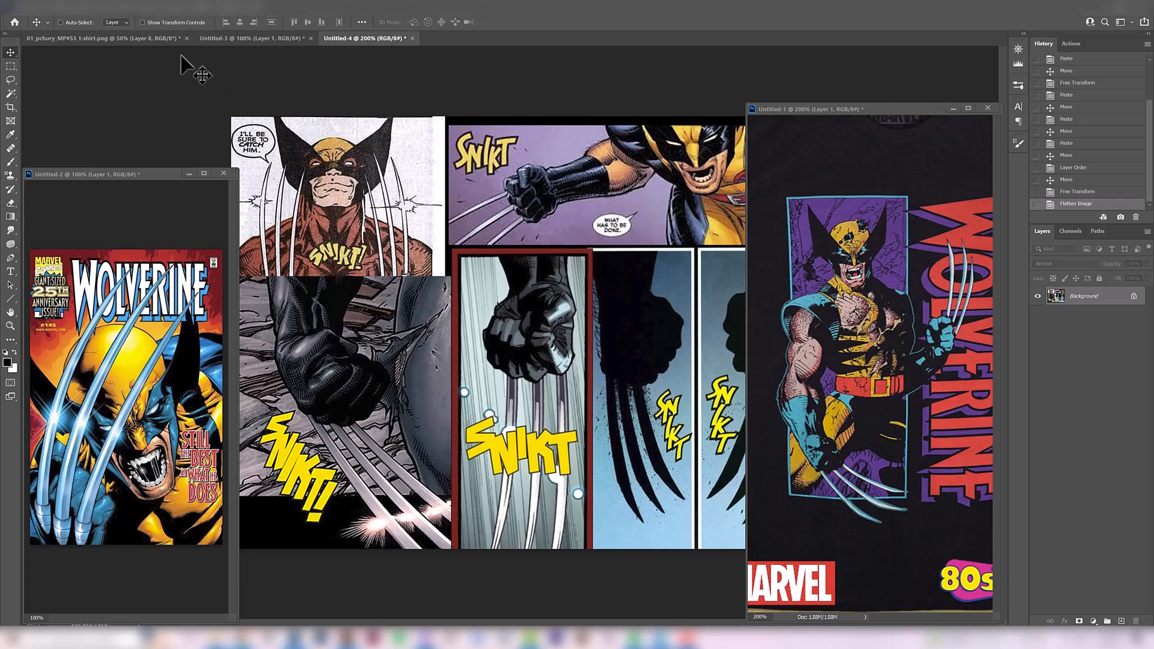
pyautogui.click(111, 38)
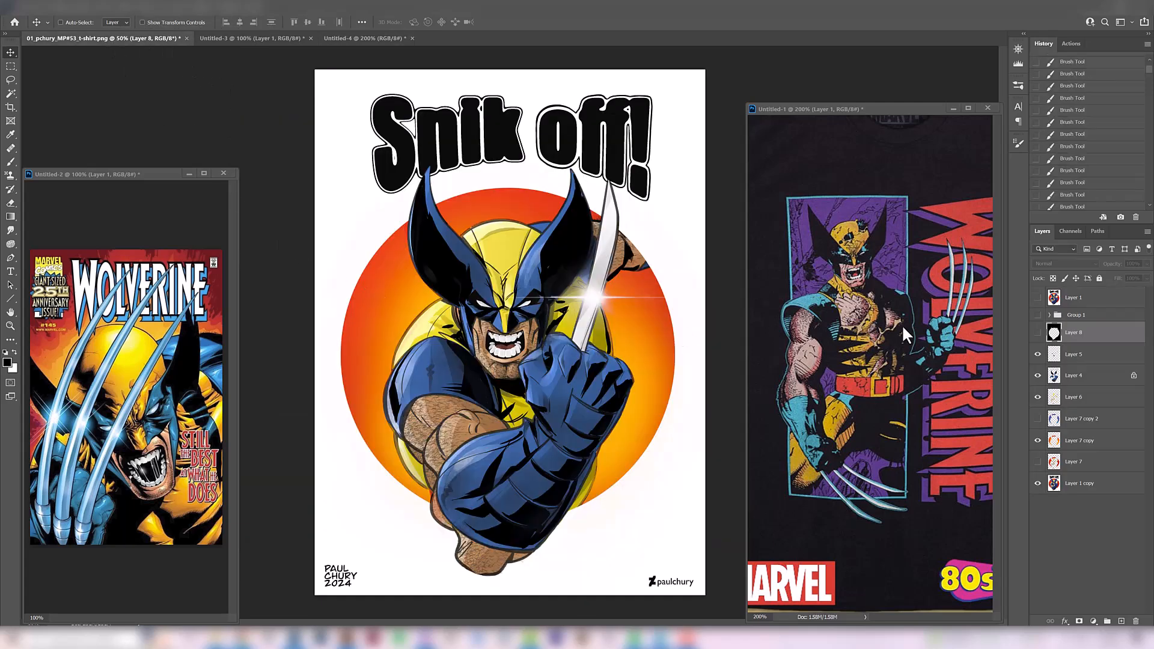
pyautogui.hotkey('ctrl', 'v')
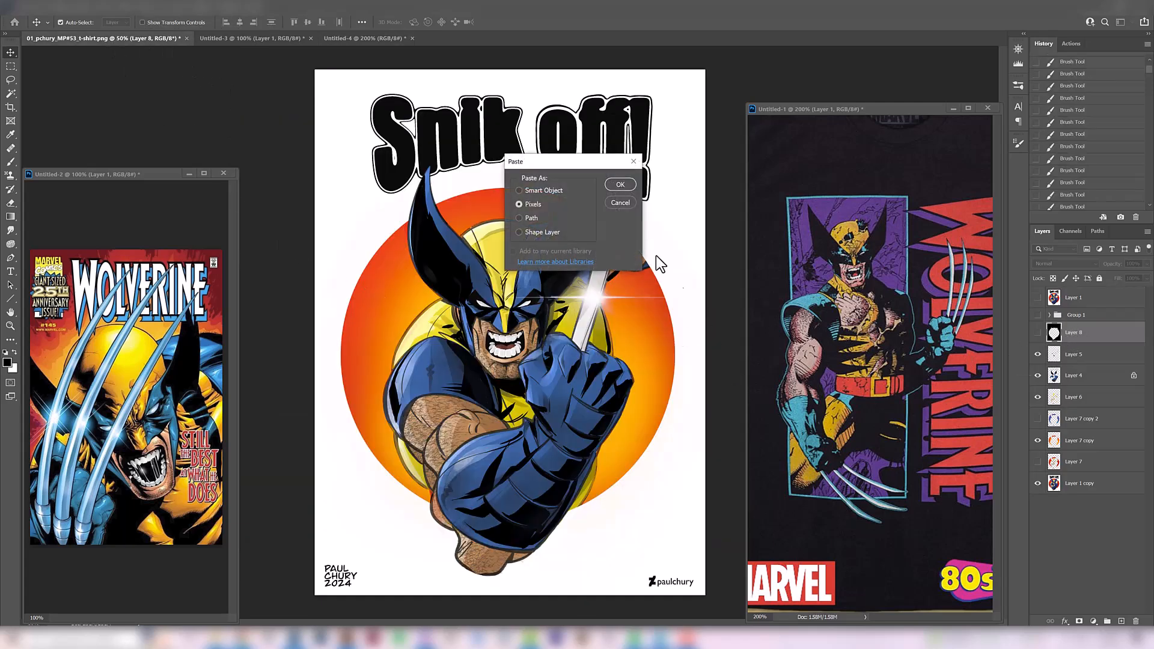
pyautogui.click(619, 184)
pyautogui.moveTo(562, 294); pyautogui.dragTo(565, 108)
pyautogui.moveTo(667, 215); pyautogui.dragTo(636, 216)
pyautogui.press('Return')
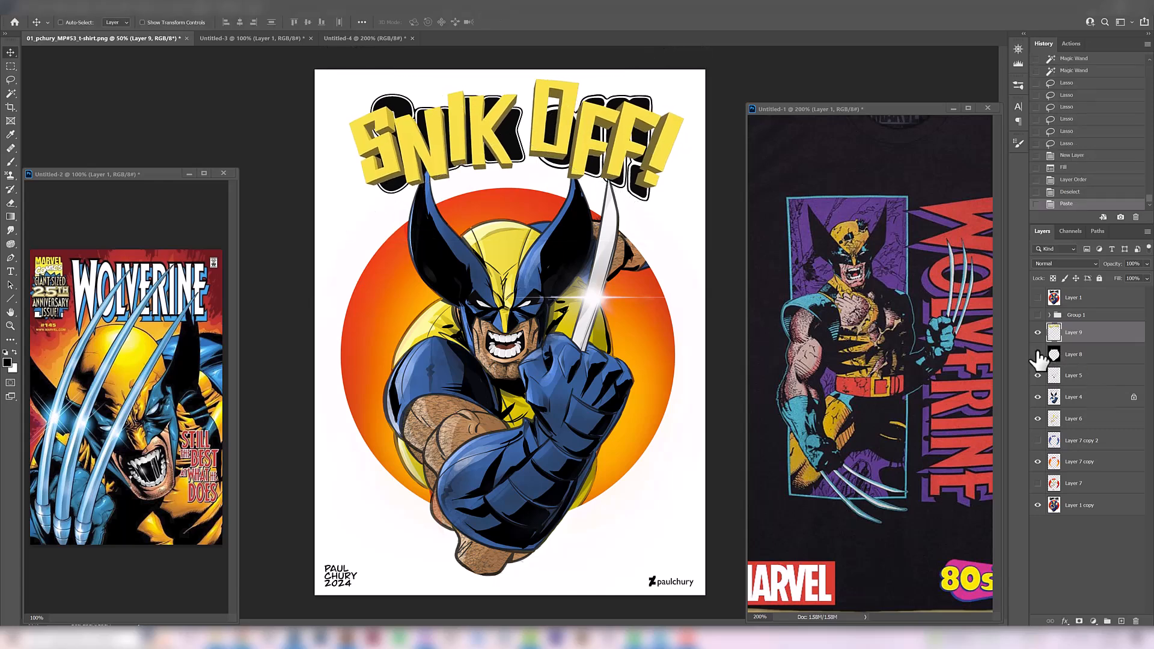
# Show the black Layer 8 background, stretch the pasted lettering to about 104% height, and fine-tune its position above the figure
pyautogui.click(1037, 354)
pyautogui.click(1037, 332)
pyautogui.click(1037, 332)
pyautogui.moveTo(620, 194); pyautogui.dragTo(622, 204)
pyautogui.hotkey('ctrl', 't')
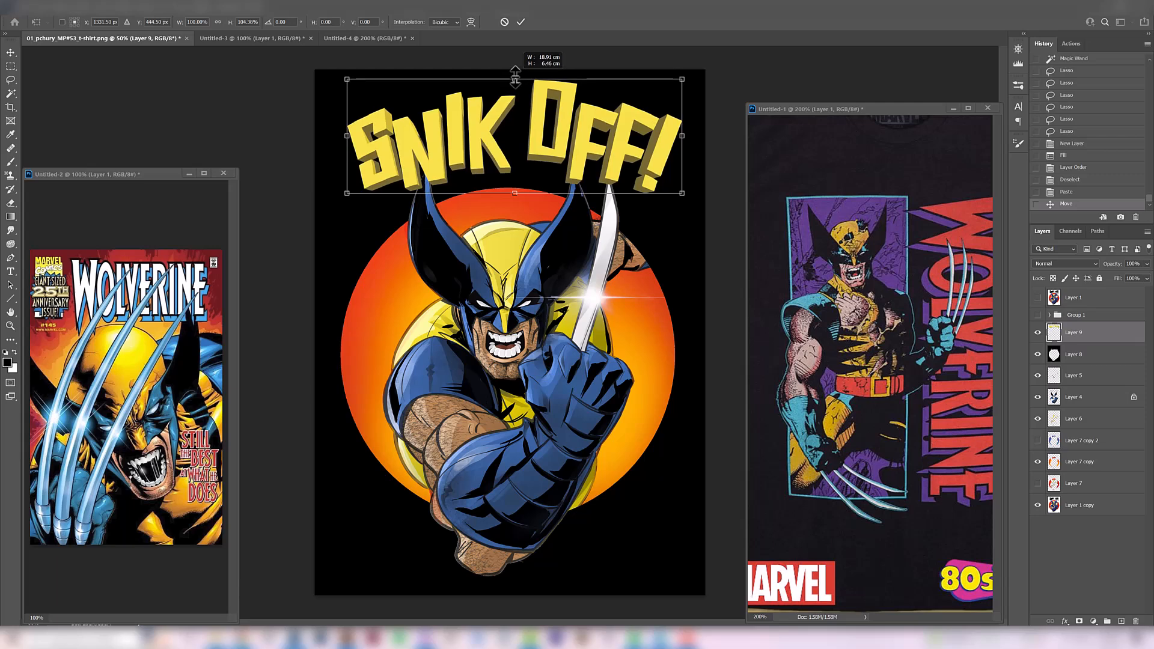
pyautogui.press('Return')
pyautogui.moveTo(517, 144); pyautogui.dragTo(512, 138)
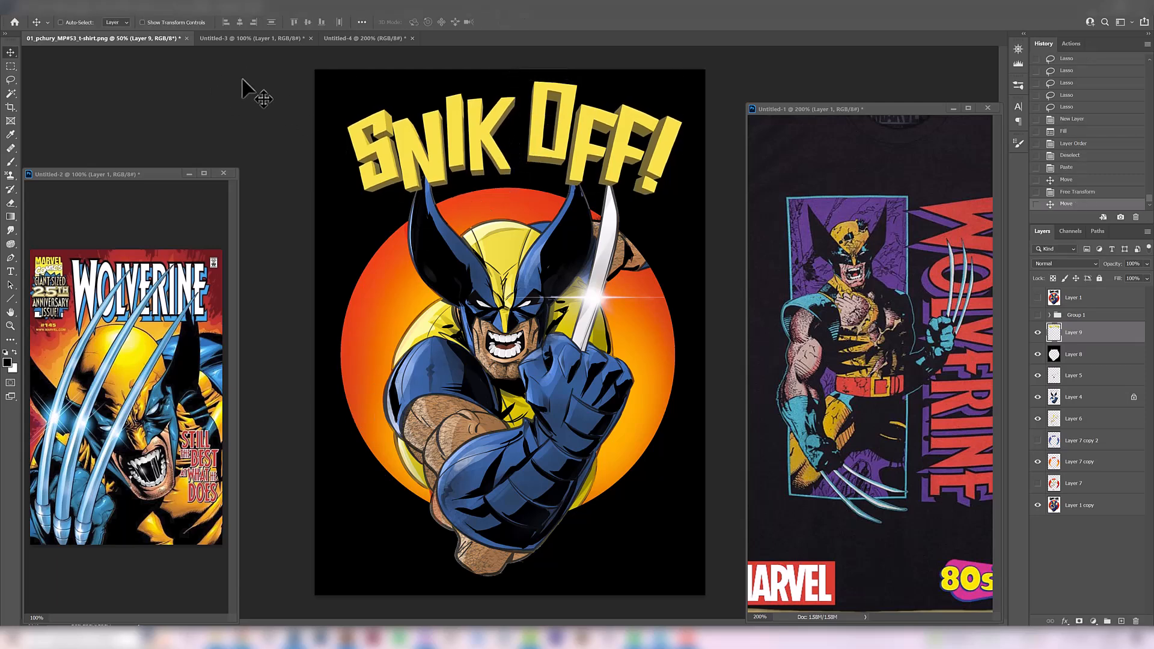
# Examine the SNIKT sound-effect lettering in the comic panels of Untitled-4 up close
pyautogui.click(363, 38)
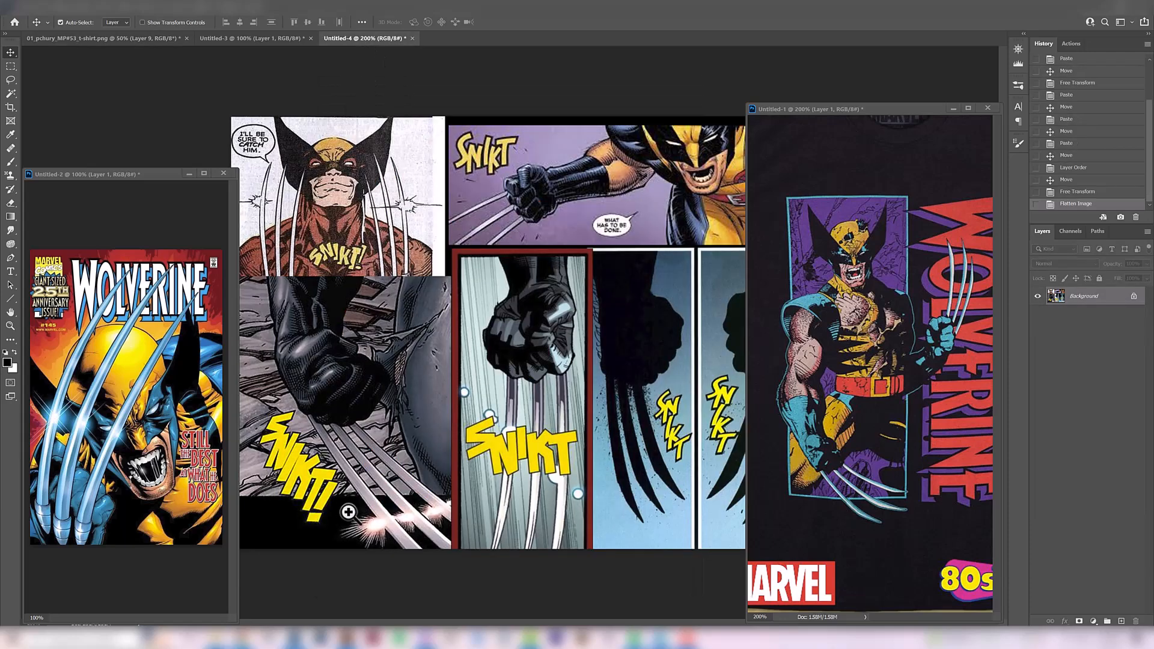
pyautogui.keyDown('ctrl'); pyautogui.click(348, 511); pyautogui.keyUp('ctrl')
pyautogui.moveTo(515, 198); pyautogui.dragTo(438, 489)
pyautogui.moveTo(441, 293); pyautogui.dragTo(454, 225)
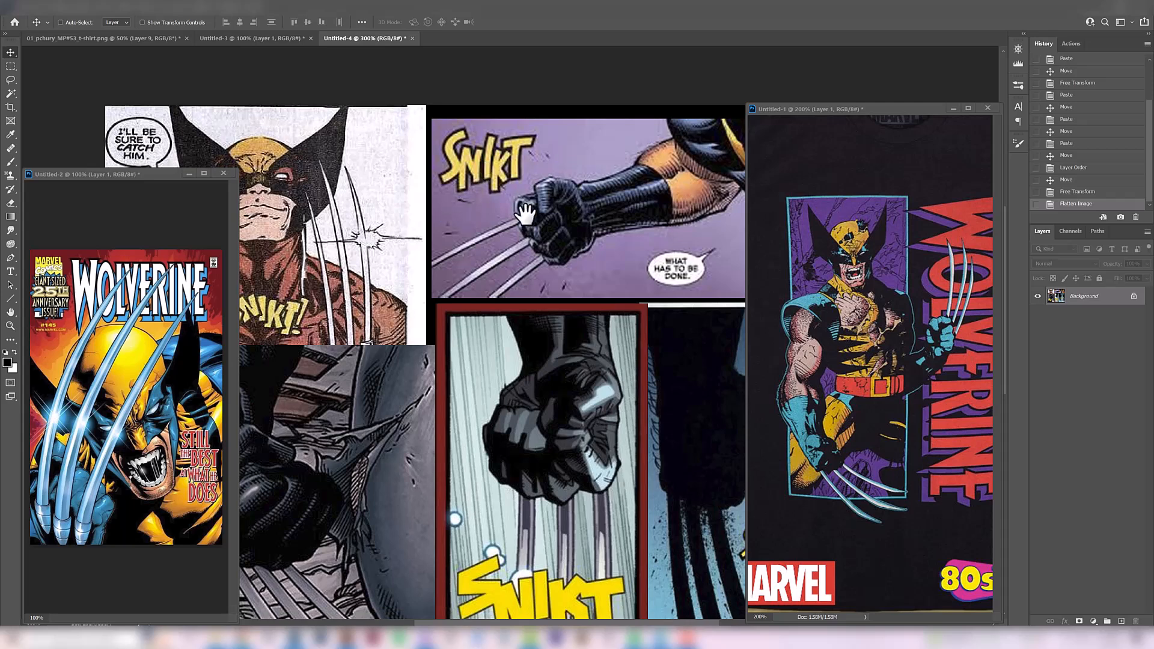
pyautogui.moveTo(559, 163); pyautogui.dragTo(508, 240)
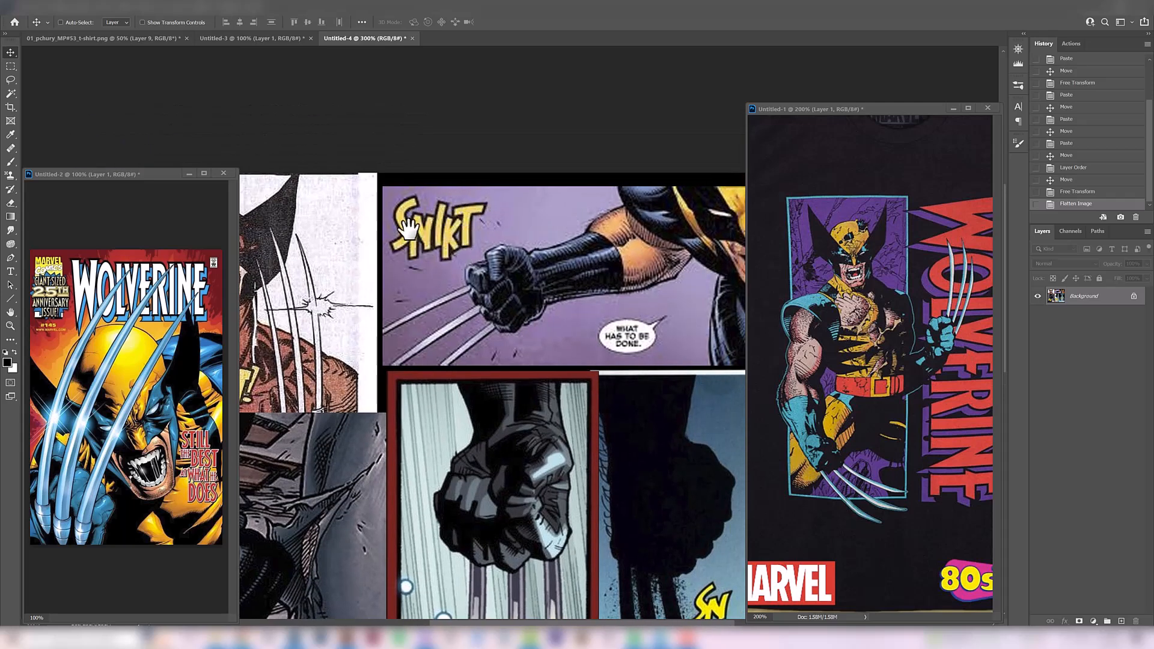
pyautogui.moveTo(518, 459); pyautogui.dragTo(504, 195)
pyautogui.hotkey('ctrl', '-')
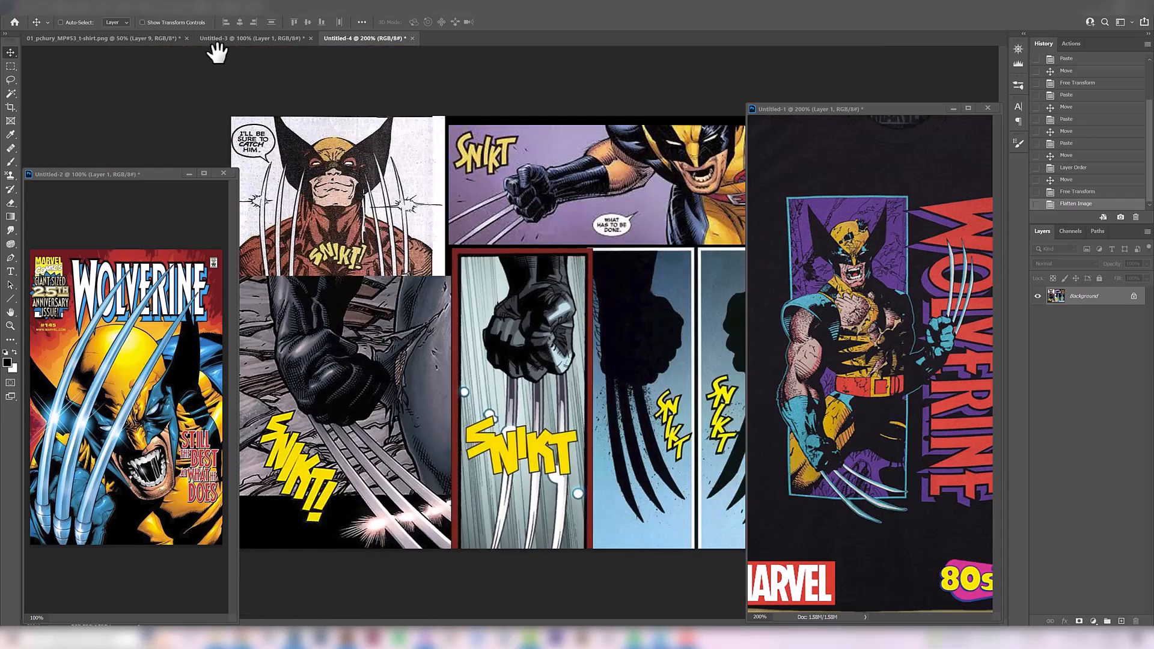
# Compare the original Layer 1 illustration with the reworked Wolverine design by repeatedly toggling Layer 1's visibility
pyautogui.click(131, 38)
pyautogui.click(1036, 298)
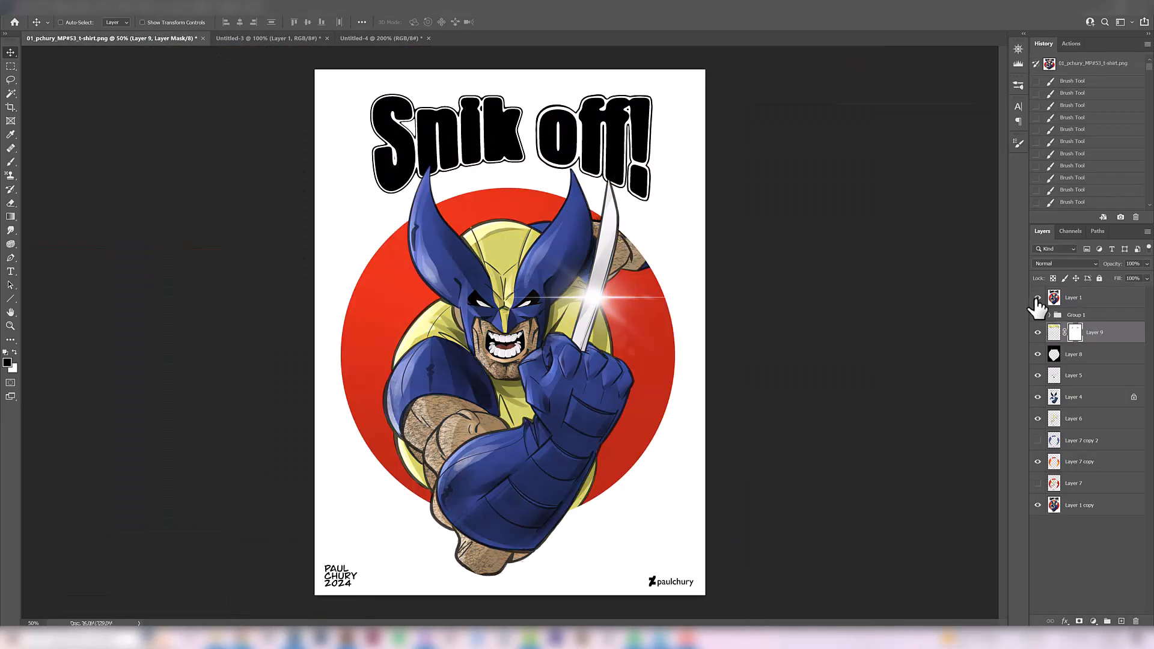
pyautogui.click(1037, 298)
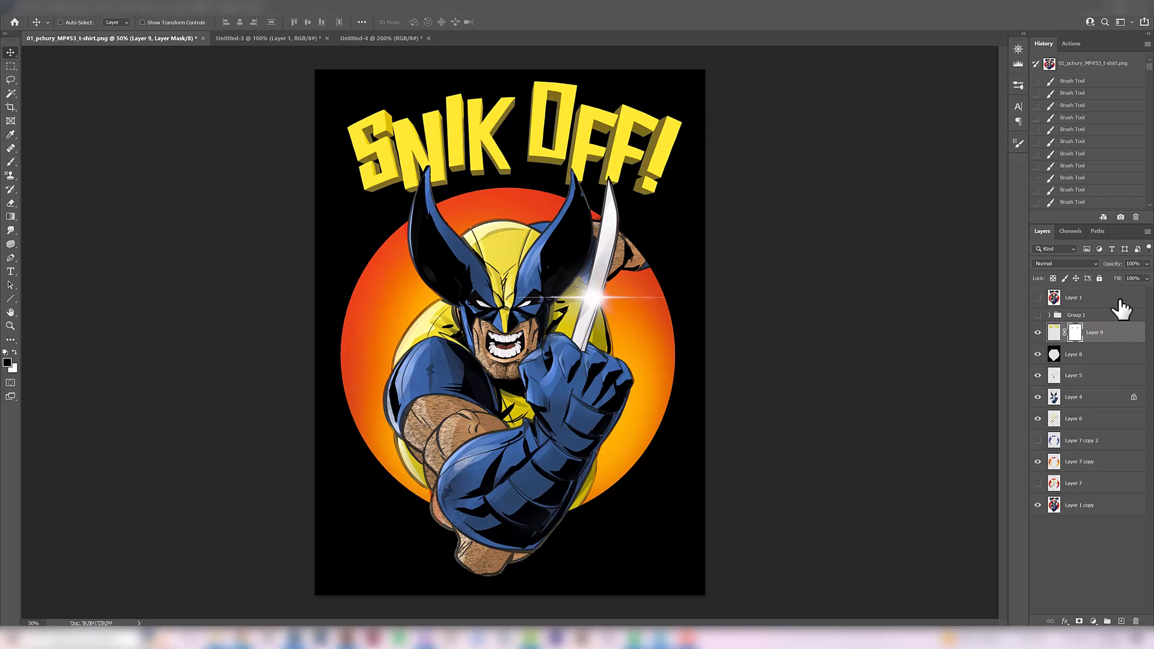
pyautogui.click(1037, 298)
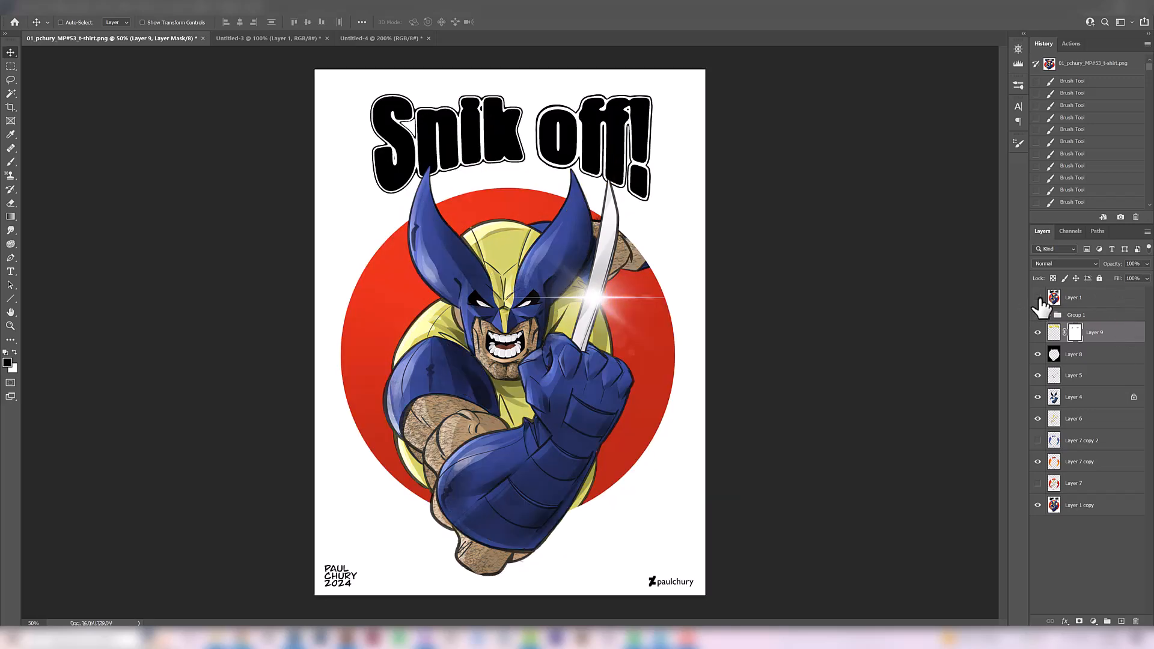
pyautogui.click(1037, 298)
pyautogui.click(1037, 298)
pyautogui.click(1037, 298)
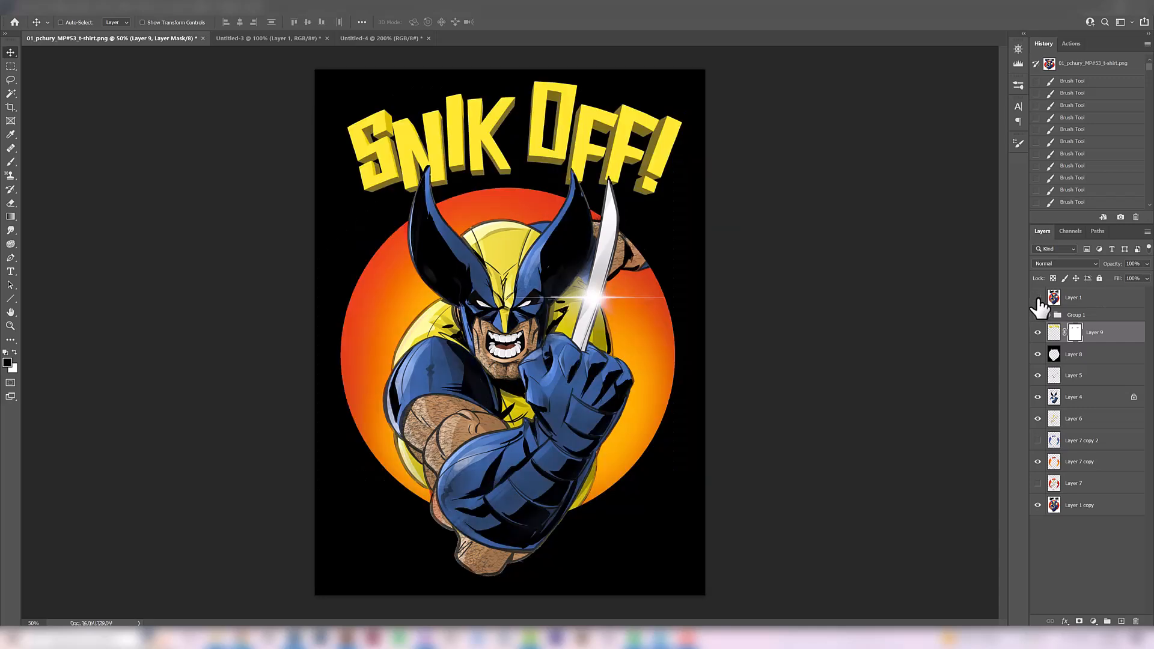
pyautogui.click(1037, 298)
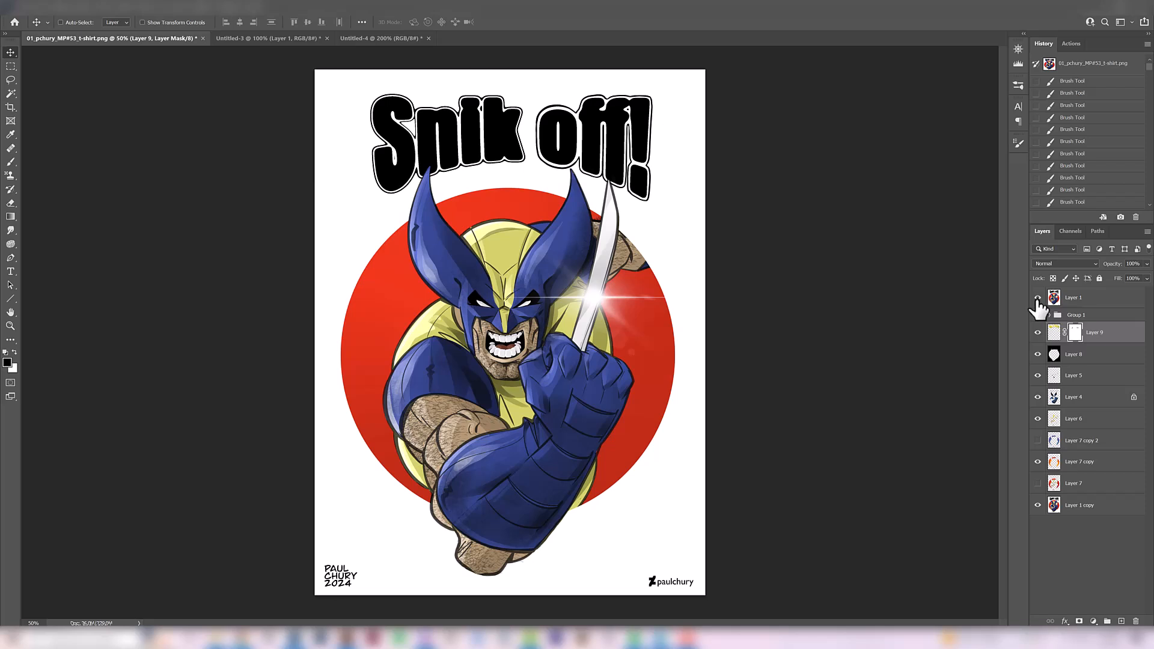
pyautogui.click(1037, 298)
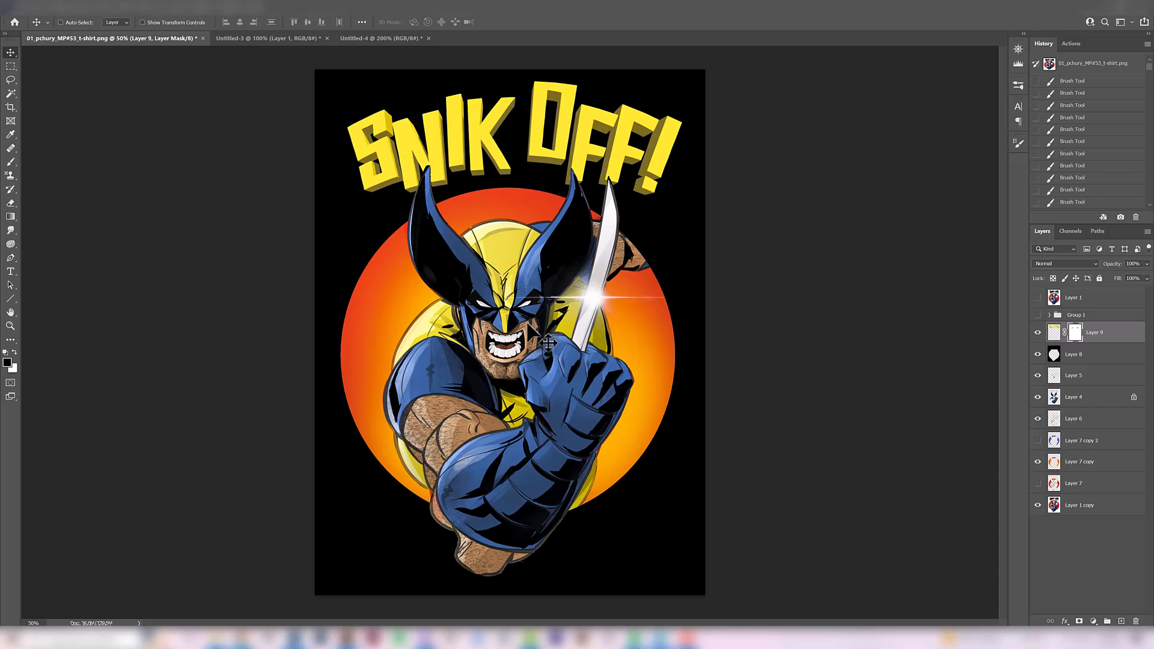
pyautogui.click(1037, 297)
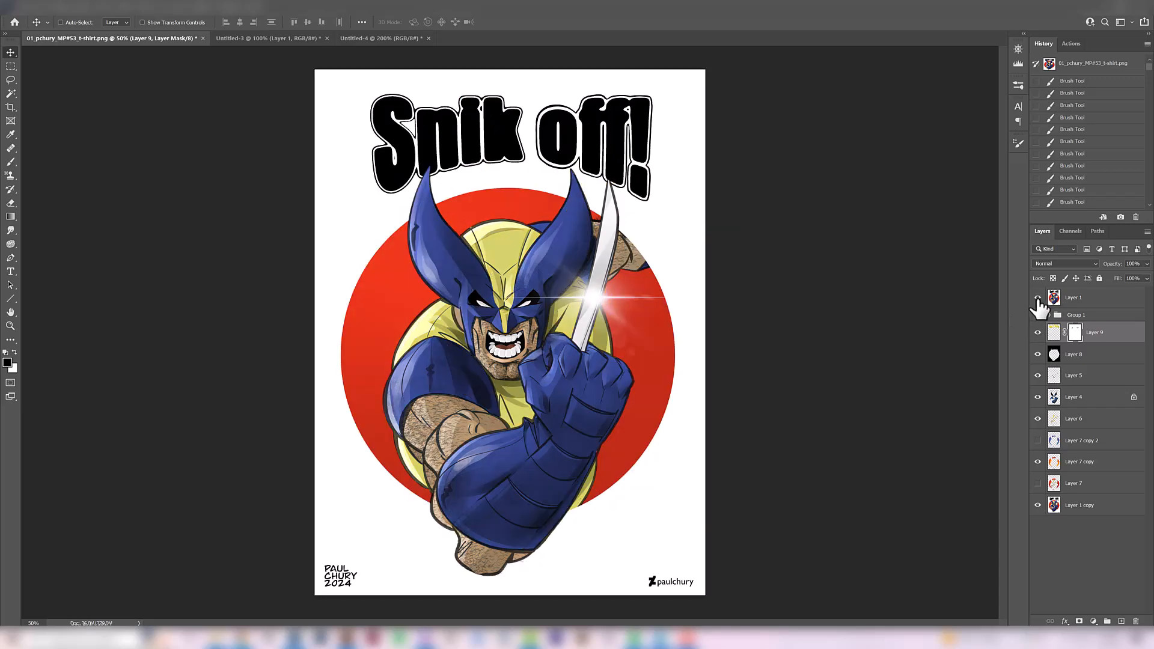
pyautogui.click(1037, 297)
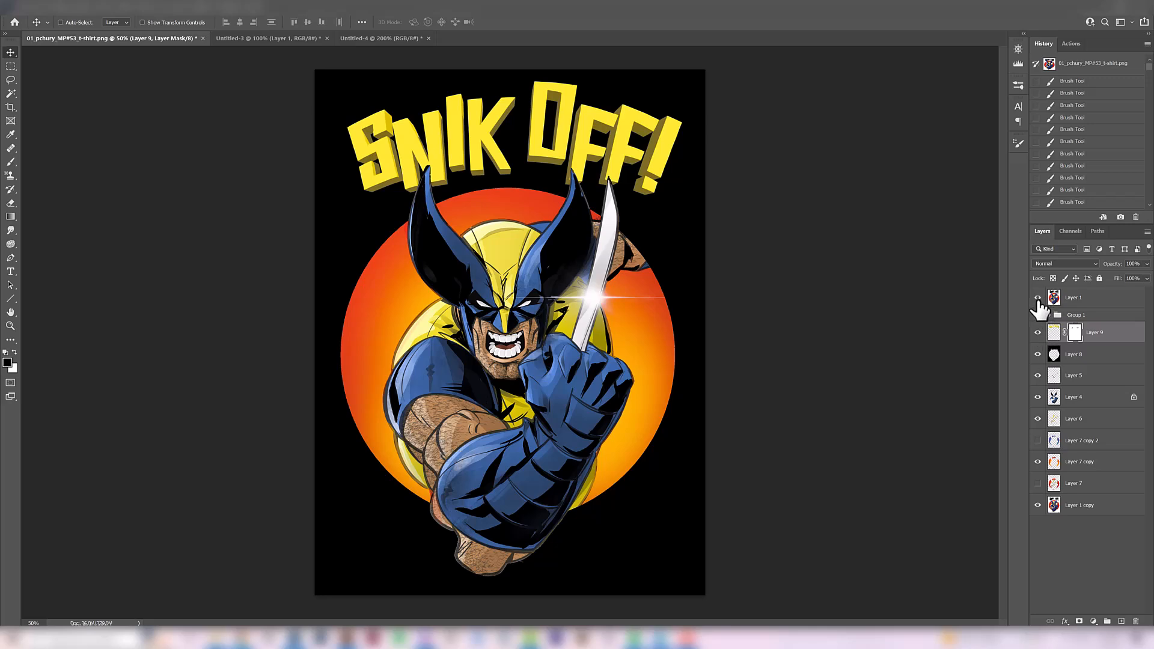
pyautogui.click(1037, 298)
pyautogui.click(1037, 298)
pyautogui.click(1037, 298)
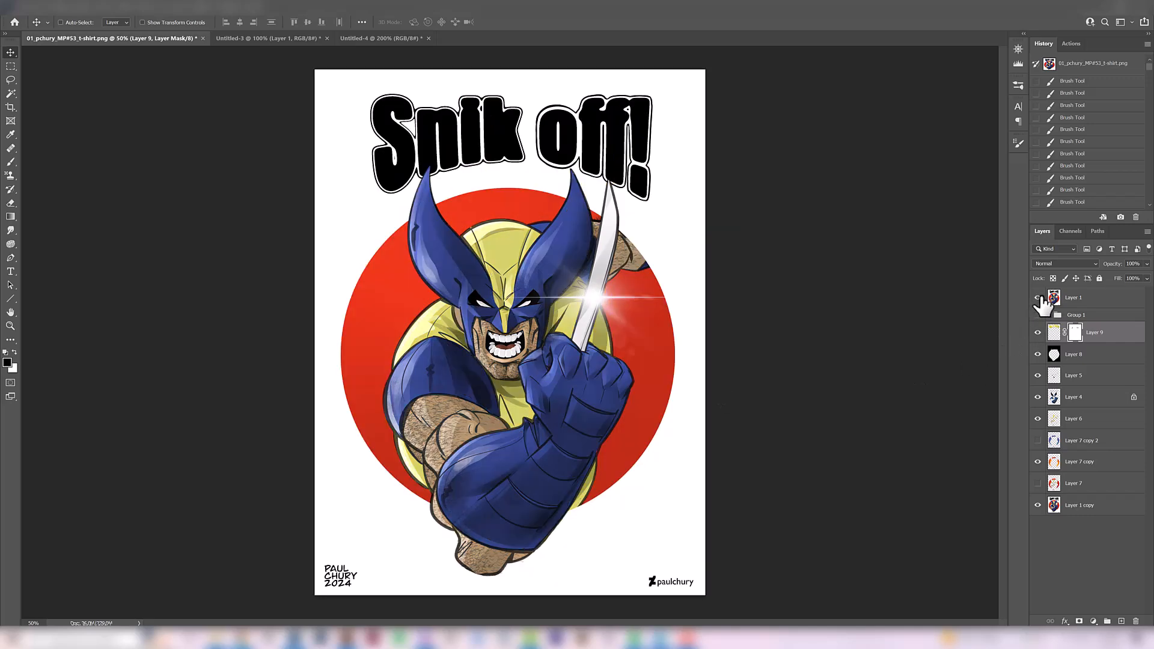
pyautogui.click(1038, 298)
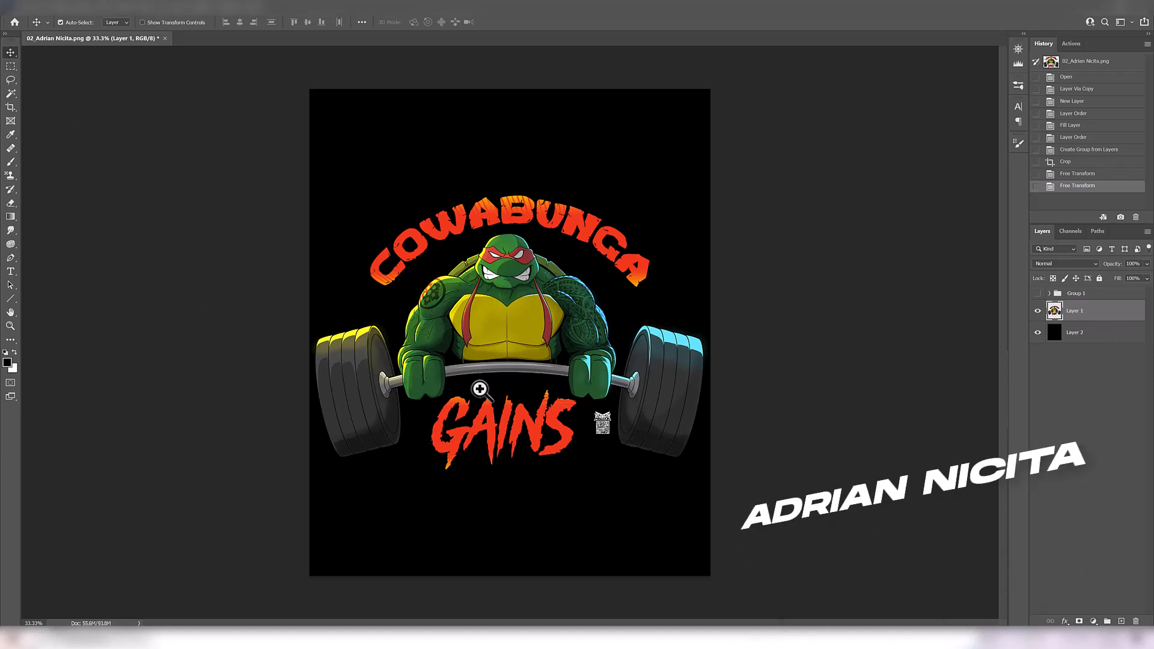
# Add a new empty layer above Layer 1 in the COWABUNGA GAINS turtle artwork
pyautogui.scroll(1, 471, 393)
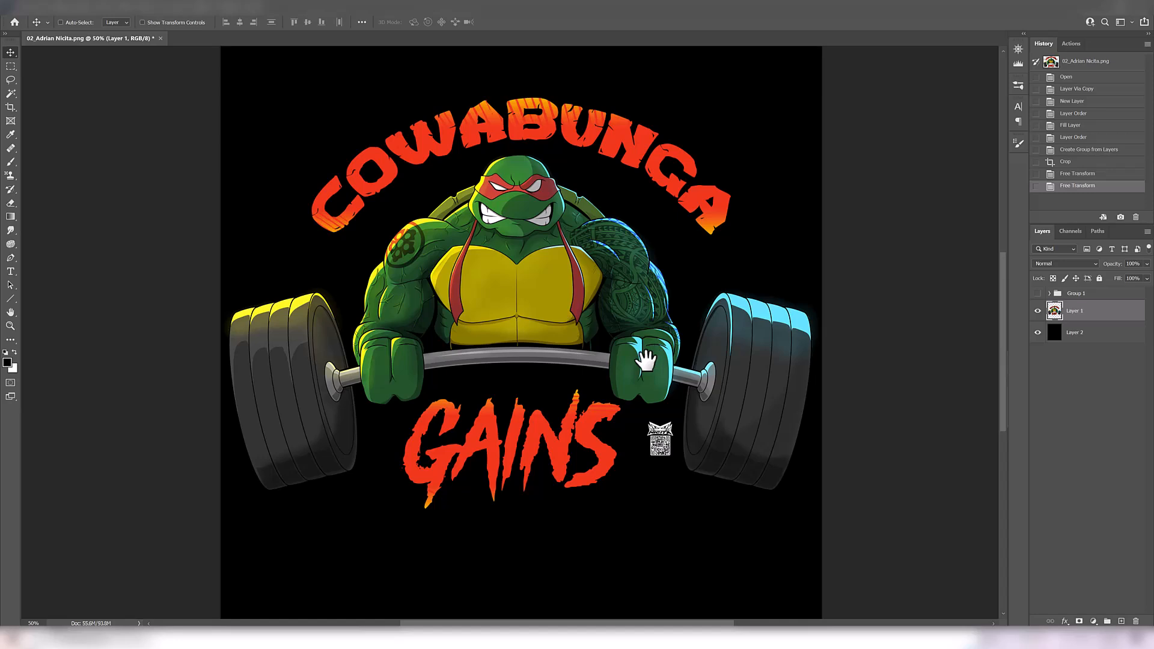
pyautogui.hotkey('ctrl', 'space')
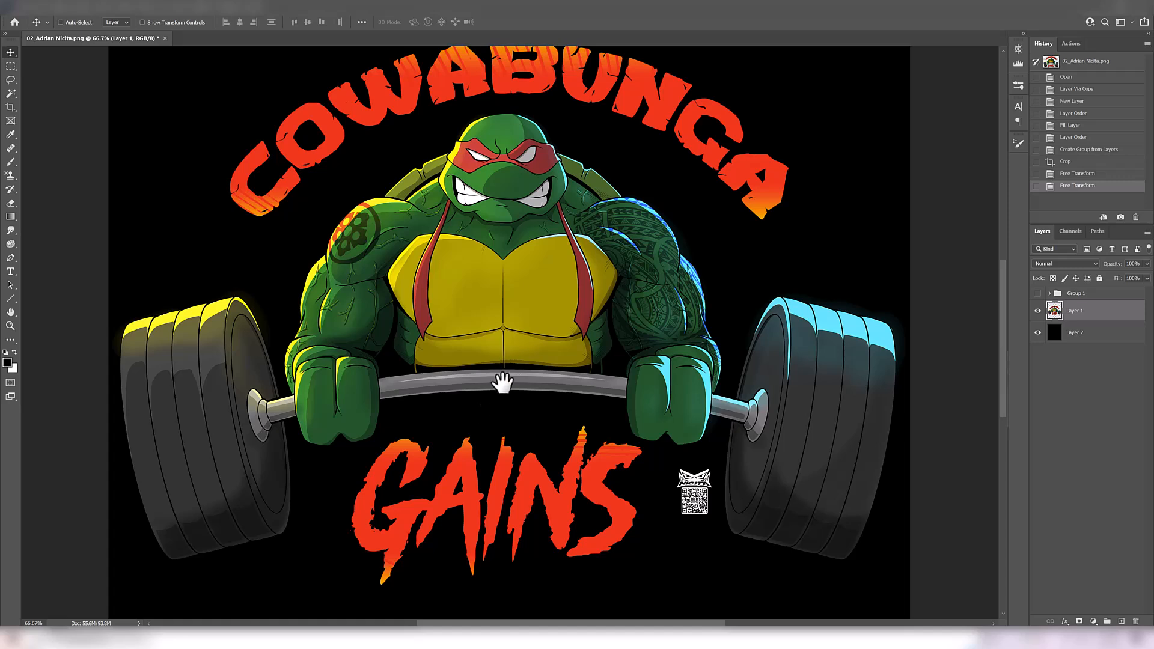
pyautogui.click(1121, 622)
pyautogui.press('b')
pyautogui.moveTo(555, 298); pyautogui.dragTo(546, 325)
pyautogui.click(10, 53)
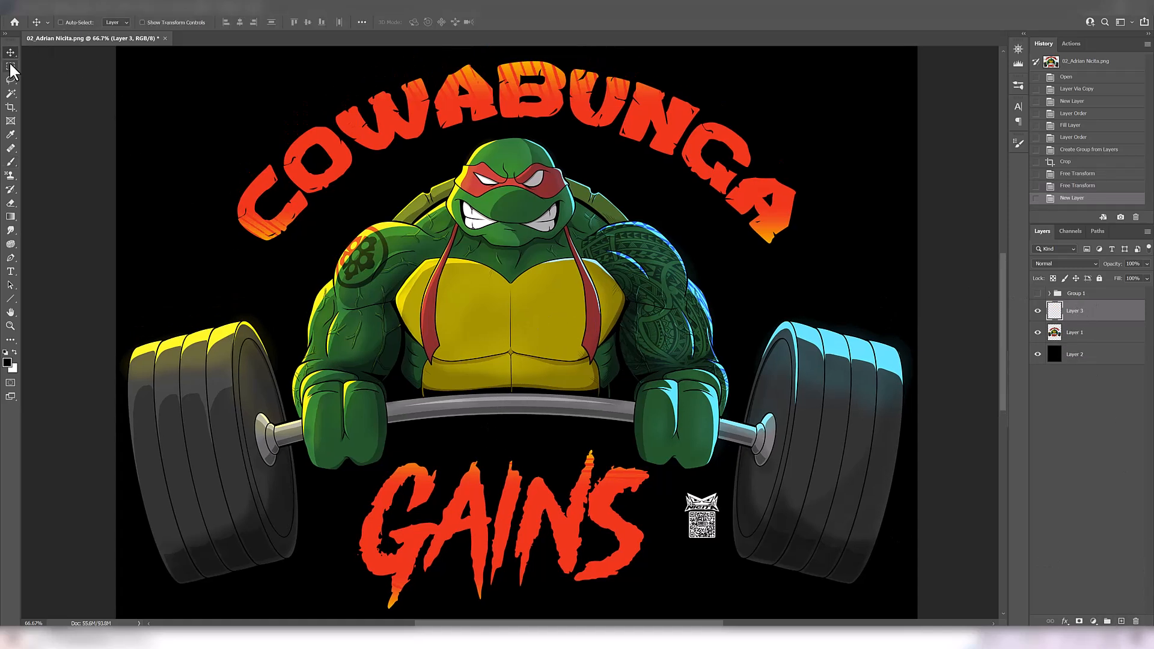
# Choose the Kyle's Inkbox - PB Parrot Clean brush and ink thick black shadow lines beneath both pectorals on the new layer
pyautogui.keyDown('ctrl'); pyautogui.click(537, 357); pyautogui.keyUp('ctrl')
pyautogui.moveTo(513, 387); pyautogui.dragTo(506, 429)
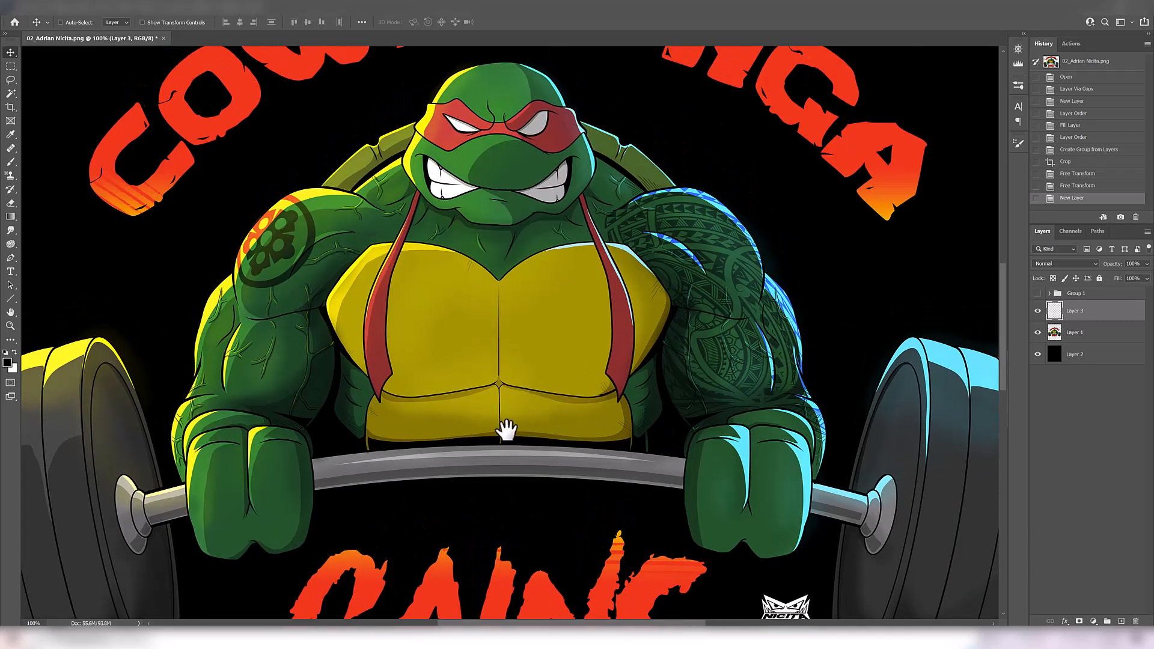
pyautogui.keyDown('ctrl'); pyautogui.click(521, 398); pyautogui.keyUp('ctrl')
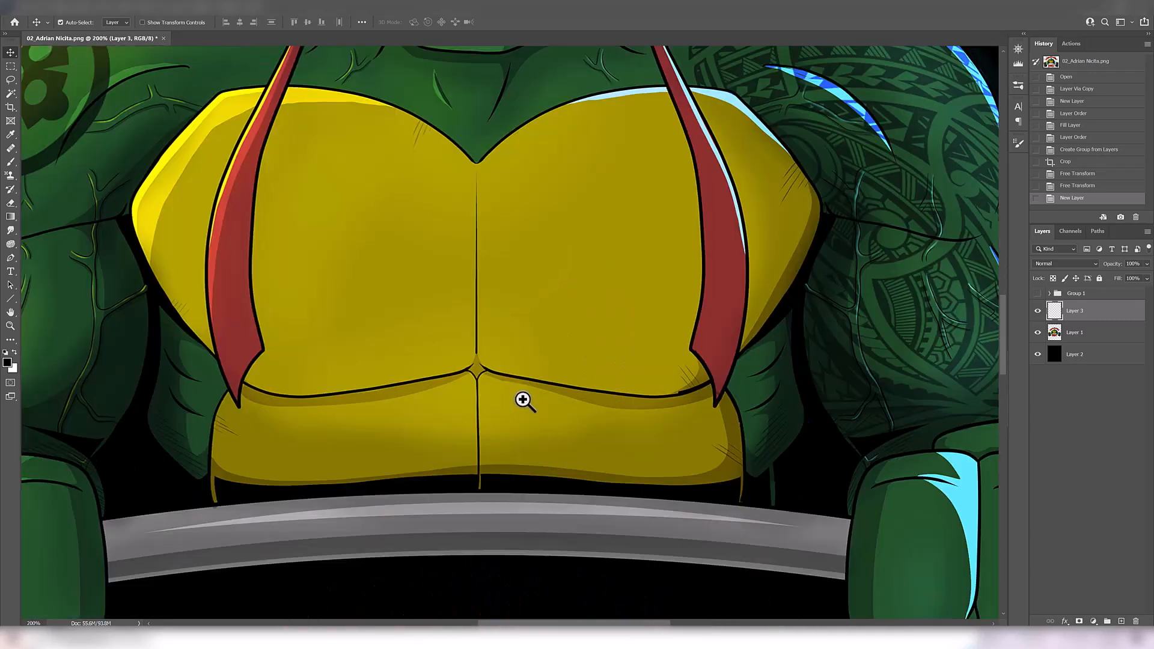
pyautogui.moveTo(482, 372); pyautogui.dragTo(501, 364)
pyautogui.keyDown('ctrl'); pyautogui.keyDown('alt'); pyautogui.click(681, 410); pyautogui.keyUp('alt'); pyautogui.keyUp('ctrl')
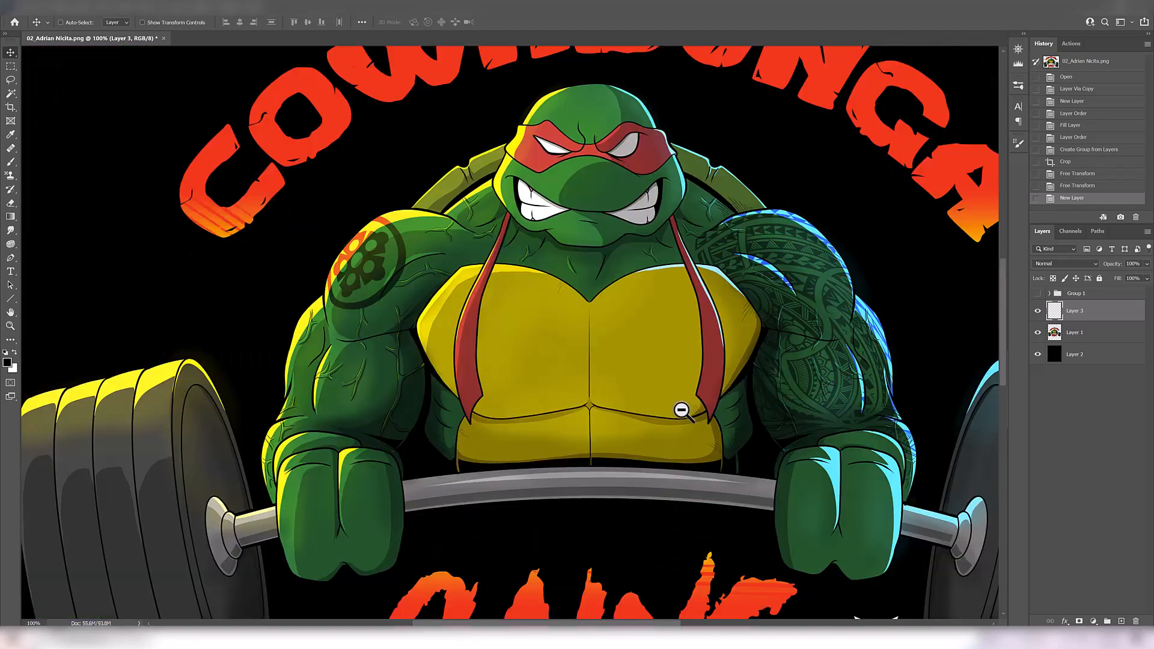
pyautogui.moveTo(607, 399)
pyautogui.mouseDown()
pyautogui.moveTo(554, 386)
pyautogui.moveTo(582, 373)
pyautogui.moveTo(579, 349)
pyautogui.moveTo(667, 351)
pyautogui.moveTo(655, 367)
pyautogui.mouseUp()
pyautogui.press('b')
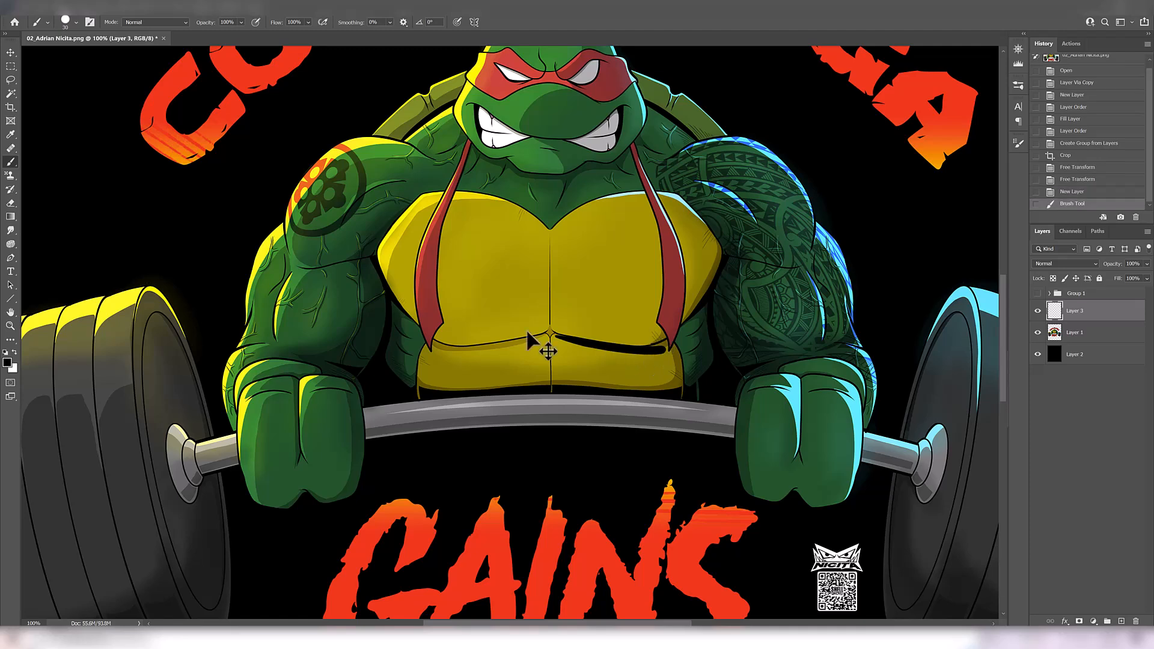
pyautogui.hotkey('ctrl', 'z')
pyautogui.click(67, 24)
pyautogui.click(95, 318)
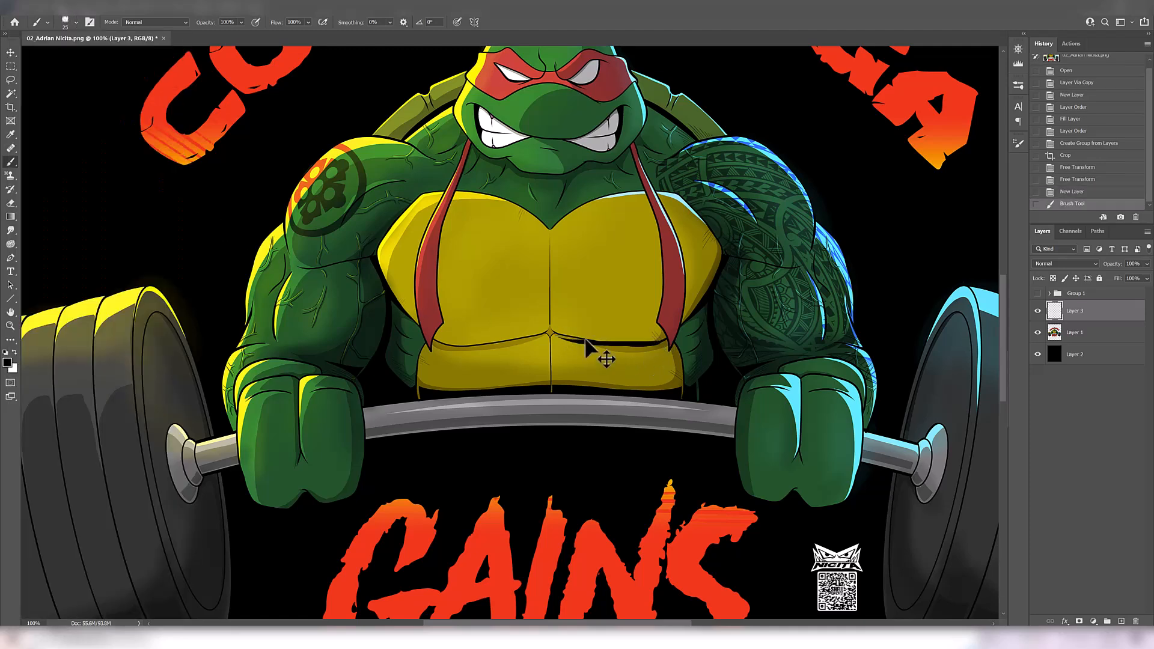
pyautogui.moveTo(567, 339)
pyautogui.mouseDown()
pyautogui.moveTo(667, 356)
pyautogui.moveTo(703, 327)
pyautogui.mouseUp()
pyautogui.moveTo(508, 380)
pyautogui.mouseDown()
pyautogui.moveTo(431, 383)
pyautogui.moveTo(396, 350)
pyautogui.mouseUp()
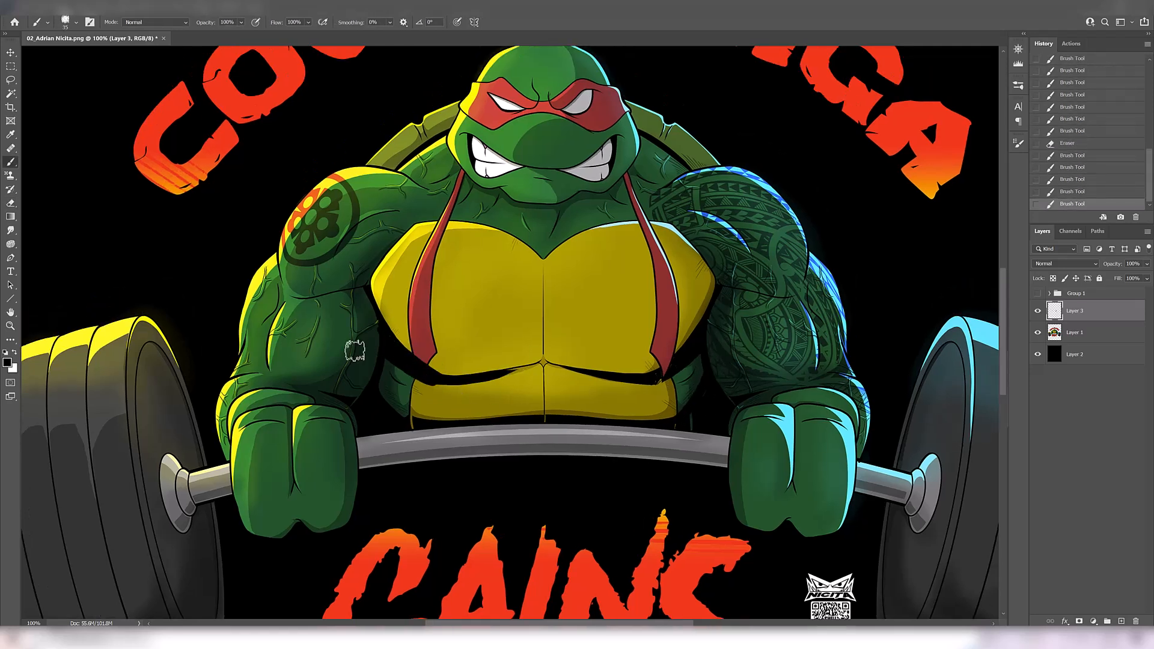
# Ink a heavier vertical centre line down the yellow plastron, erase rough edges, and reduce the brush size
pyautogui.keyDown('alt'); pyautogui.click(552, 448); pyautogui.keyUp('alt')
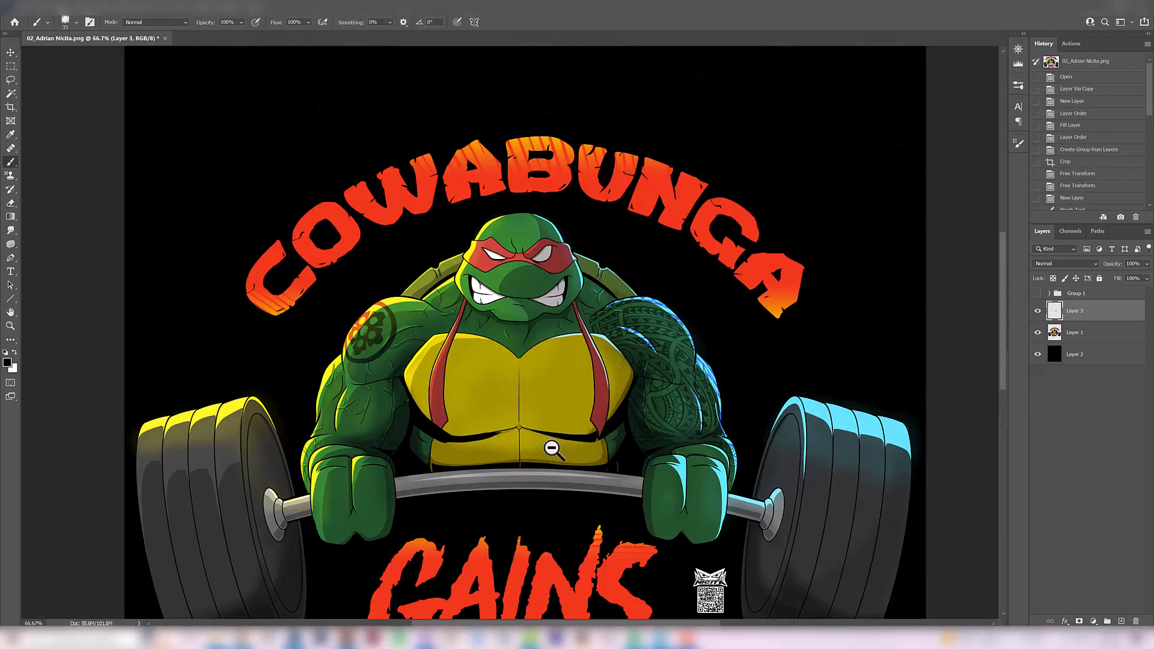
pyautogui.press('e')
pyautogui.moveTo(484, 443)
pyautogui.mouseDown()
pyautogui.moveTo(471, 444)
pyautogui.moveTo(585, 447)
pyautogui.moveTo(518, 414)
pyautogui.mouseUp()
pyautogui.press('b')
pyautogui.hotkey('ctrl', 'z')
pyautogui.moveTo(519, 367); pyautogui.dragTo(520, 422)
pyautogui.moveTo(520, 416); pyautogui.dragTo(531, 432)
pyautogui.keyDown('ctrl'); pyautogui.click(533, 434); pyautogui.keyUp('ctrl')
pyautogui.press('[')
pyautogui.press('[')
pyautogui.moveTo(371, 298); pyautogui.dragTo(334, 346)
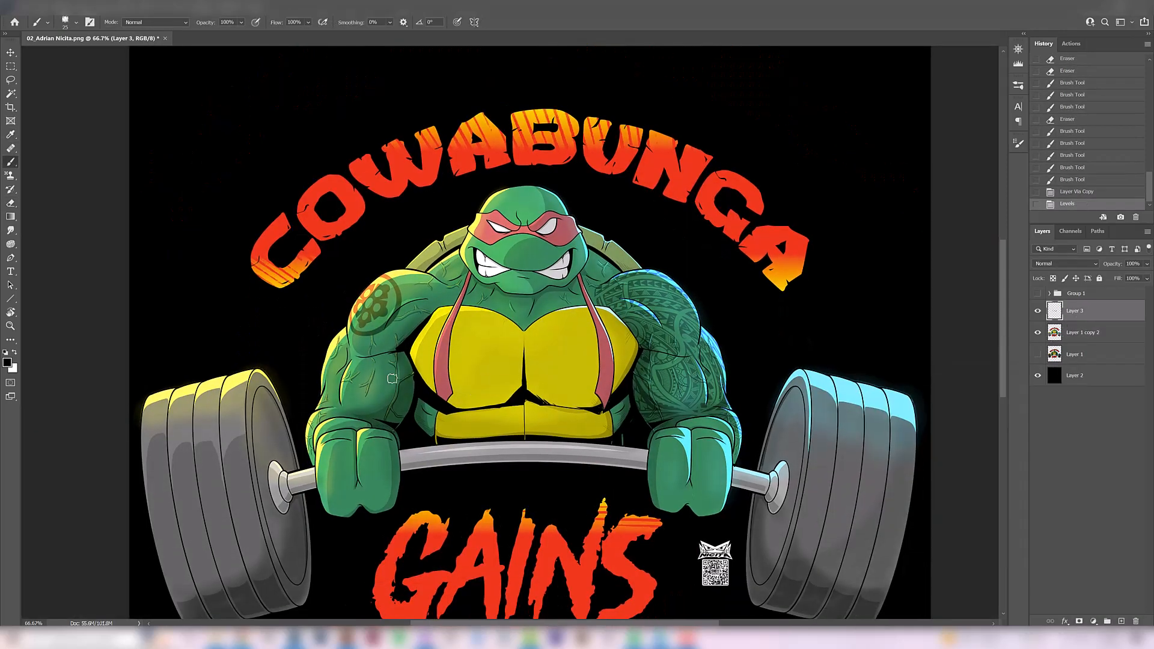
# Ink black shadows where the neck meets the blue-lit shoulder, trimming the shapes with the Eraser
pyautogui.moveTo(377, 353)
pyautogui.mouseDown()
pyautogui.moveTo(411, 308)
pyautogui.moveTo(452, 297)
pyautogui.moveTo(423, 281)
pyautogui.moveTo(493, 286)
pyautogui.moveTo(516, 314)
pyautogui.moveTo(513, 298)
pyautogui.moveTo(582, 277)
pyautogui.mouseUp()
pyautogui.press('e')
pyautogui.press('b')
pyautogui.press('e')
pyautogui.hotkey('ctrl', 'z')
pyautogui.press('b')
pyautogui.moveTo(583, 277); pyautogui.dragTo(589, 266)
pyautogui.press('e')
pyautogui.moveTo(580, 275); pyautogui.dragTo(584, 287)
pyautogui.moveTo(584, 288); pyautogui.dragTo(587, 293)
pyautogui.moveTo(591, 269); pyautogui.dragTo(588, 280)
pyautogui.press('b')
pyautogui.moveTo(589, 266); pyautogui.dragTo(582, 277)
pyautogui.press('e')
pyautogui.hotkey('ctrl', 'z')
pyautogui.press('b')
# Add black muscle shadows across the neck and collarbones down to the top of the chest
pyautogui.moveTo(491, 297); pyautogui.dragTo(502, 316)
pyautogui.moveTo(582, 291); pyautogui.dragTo(538, 321)
pyautogui.moveTo(521, 329)
pyautogui.mouseDown()
pyautogui.moveTo(484, 312)
pyautogui.moveTo(522, 332)
pyautogui.moveTo(501, 314)
pyautogui.moveTo(572, 310)
pyautogui.moveTo(643, 278)
pyautogui.moveTo(614, 257)
pyautogui.mouseUp()
# Ink thick black breaks and edge lines on the shell segments behind the blue-lit shoulder
pyautogui.press('e')
pyautogui.press('b')
pyautogui.hotkey('ctrl', 'z')
pyautogui.hotkey('ctrl', 'z')
pyautogui.moveTo(625, 268); pyautogui.dragTo(606, 250)
pyautogui.moveTo(603, 251); pyautogui.dragTo(588, 248)
pyautogui.moveTo(610, 264); pyautogui.dragTo(622, 271)
pyautogui.moveTo(587, 248); pyautogui.dragTo(602, 255)
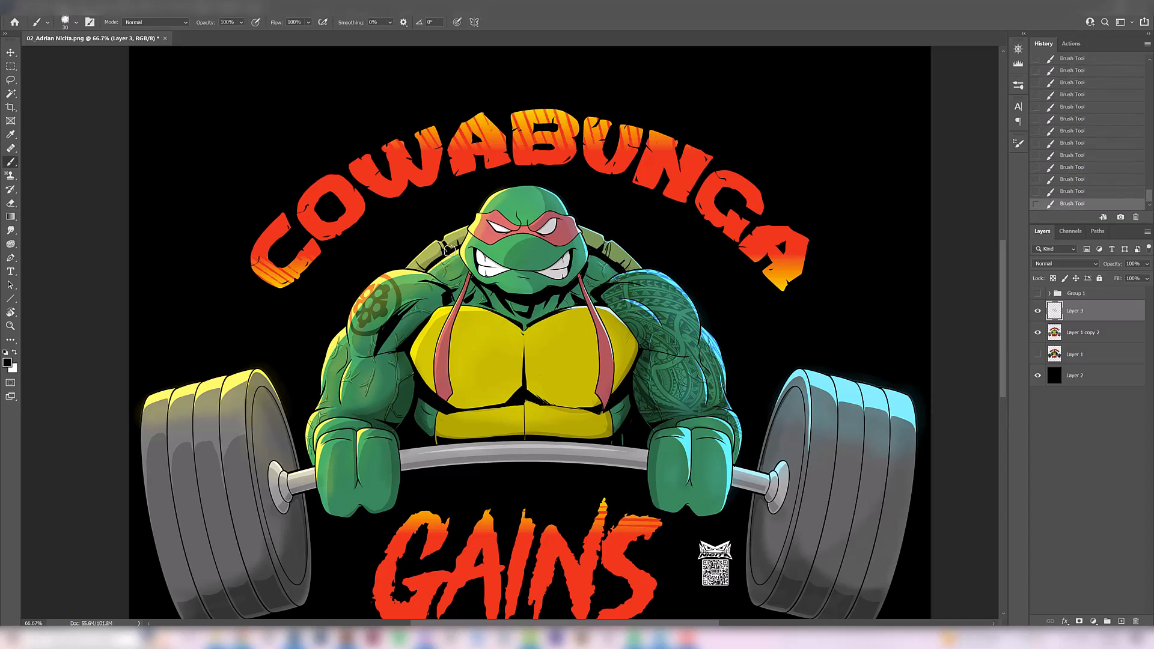
# Try extra black strokes on the side of the neck and below the chin, and undo them
pyautogui.hotkey('ctrl', 'z')
pyautogui.moveTo(454, 280)
pyautogui.mouseDown()
pyautogui.moveTo(462, 272)
pyautogui.moveTo(498, 295)
pyautogui.mouseUp()
pyautogui.moveTo(508, 302); pyautogui.dragTo(528, 308)
pyautogui.hotkey('ctrl', 'z')
pyautogui.hotkey('ctrl', 'z')
pyautogui.hotkey('ctrl', 'z')
# Enlarge the brush and ink heavy shadows along the sides and edges of the turtle's abdominal plates, erasing the excess
pyautogui.press(']')
pyautogui.moveTo(627, 402); pyautogui.dragTo(625, 428)
pyautogui.moveTo(419, 406); pyautogui.dragTo(426, 431)
pyautogui.moveTo(591, 438); pyautogui.dragTo(610, 417)
pyautogui.moveTo(439, 418); pyautogui.dragTo(457, 440)
pyautogui.press('e')
pyautogui.moveTo(613, 430); pyautogui.dragTo(602, 429)
pyautogui.press('b')
pyautogui.moveTo(601, 409)
pyautogui.mouseDown()
pyautogui.moveTo(581, 427)
pyautogui.moveTo(519, 397)
pyautogui.mouseUp()
# Ink tapered muscle lines on the outer edges and inner centre of both yellow pectorals
pyautogui.moveTo(407, 344); pyautogui.dragTo(428, 326)
pyautogui.moveTo(632, 343); pyautogui.dragTo(606, 326)
pyautogui.moveTo(625, 355); pyautogui.dragTo(610, 360)
pyautogui.hotkey('ctrl', 'z')
pyautogui.moveTo(530, 366)
pyautogui.mouseDown()
pyautogui.moveTo(545, 364)
pyautogui.moveTo(548, 334)
pyautogui.mouseUp()
pyautogui.moveTo(517, 334); pyautogui.dragTo(493, 328)
pyautogui.moveTo(465, 358); pyautogui.dragTo(449, 360)
pyautogui.press('e')
pyautogui.press('b')
pyautogui.moveTo(494, 328); pyautogui.dragTo(536, 356)
pyautogui.press('e')
pyautogui.press('b')
# Ink bold black shadows beneath the deltoid of the blue-lit tattooed arm, undoing unsatisfactory strokes
pyautogui.scroll(-1, 657, 338)
pyautogui.moveTo(634, 341)
pyautogui.mouseDown()
pyautogui.moveTo(665, 347)
pyautogui.moveTo(663, 310)
pyautogui.moveTo(678, 340)
pyautogui.moveTo(657, 308)
pyautogui.mouseUp()
pyautogui.hotkey('ctrl', 'z')
pyautogui.hotkey('ctrl', 'z')
pyautogui.hotkey('ctrl', 'z')
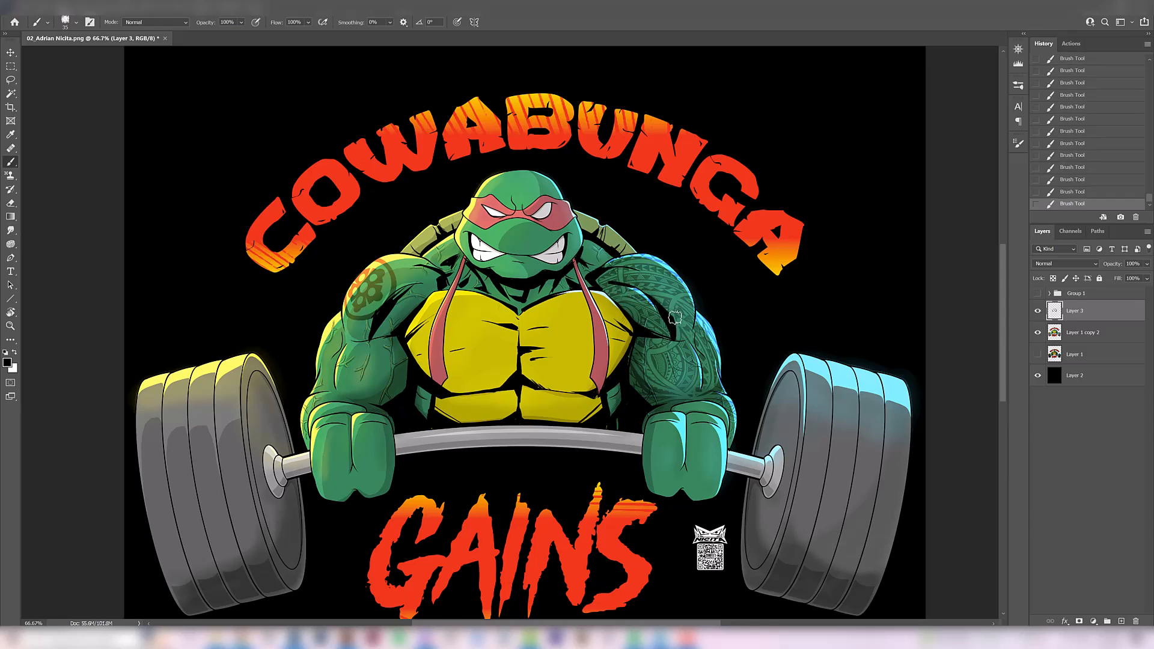
pyautogui.moveTo(692, 311)
pyautogui.mouseDown()
pyautogui.moveTo(691, 343)
pyautogui.moveTo(673, 278)
pyautogui.mouseUp()
pyautogui.hotkey('ctrl', 'z')
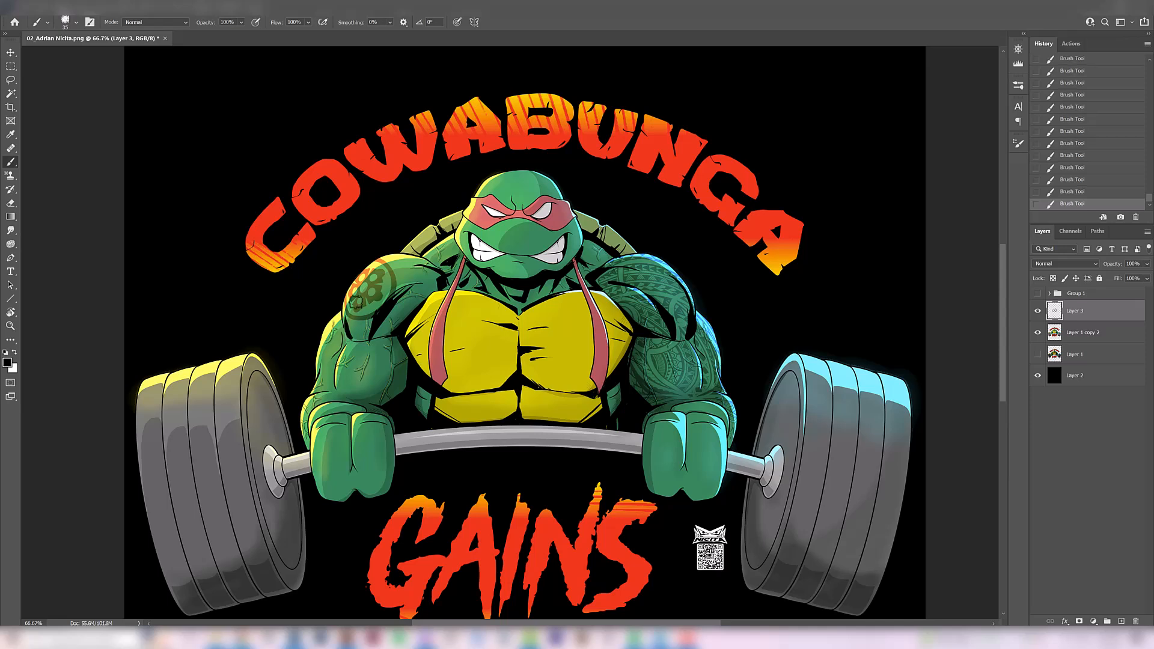
# Ink the shadow beneath the deltoid of the yellow-lit arm, undoing unwanted strokes
pyautogui.hotkey('ctrl', 'z')
pyautogui.moveTo(350, 340); pyautogui.dragTo(350, 308)
pyautogui.hotkey('ctrl', 'z')
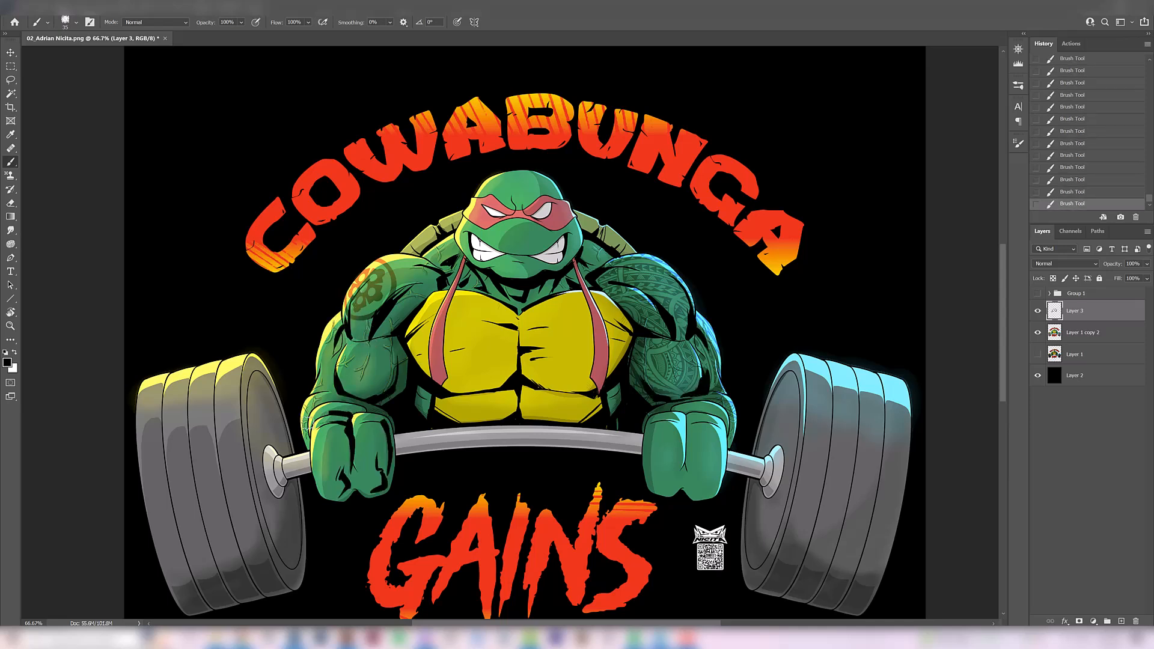
# Ink black creases and shadows on the wrist and fist of the yellow-lit arm
pyautogui.hotkey('ctrl', 'z')
pyautogui.moveTo(350, 421); pyautogui.dragTo(327, 418)
pyautogui.hotkey('ctrl', 'z')
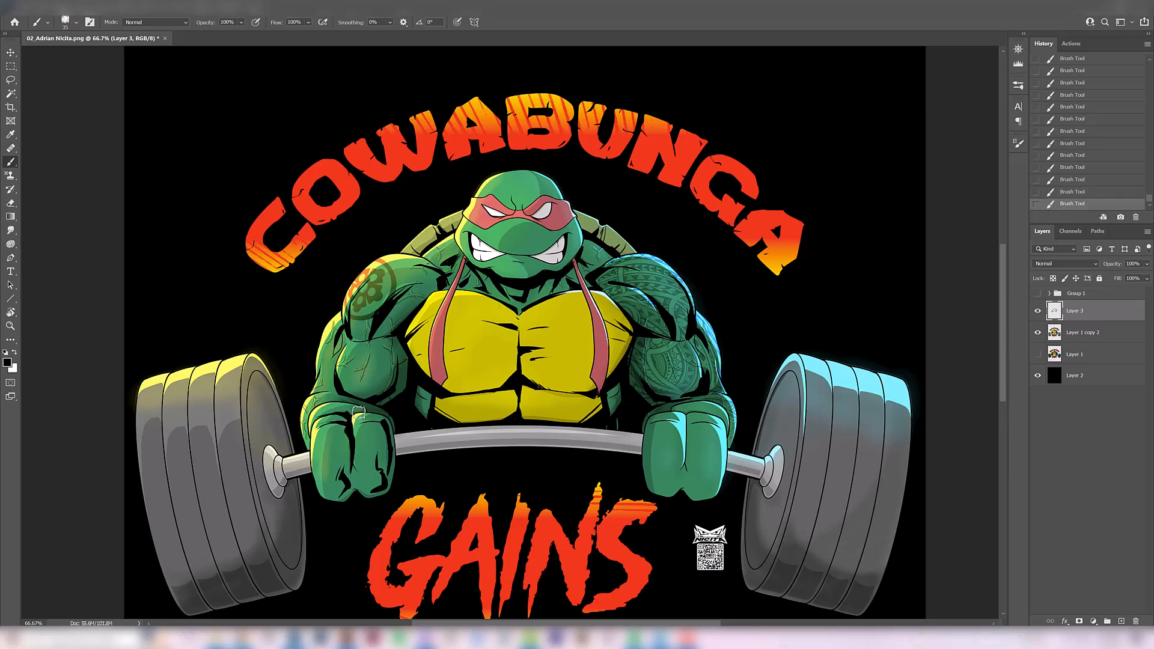
pyautogui.hotkey('ctrl', 'z')
pyautogui.hotkey('ctrl', 'z')
pyautogui.moveTo(365, 410); pyautogui.dragTo(354, 403)
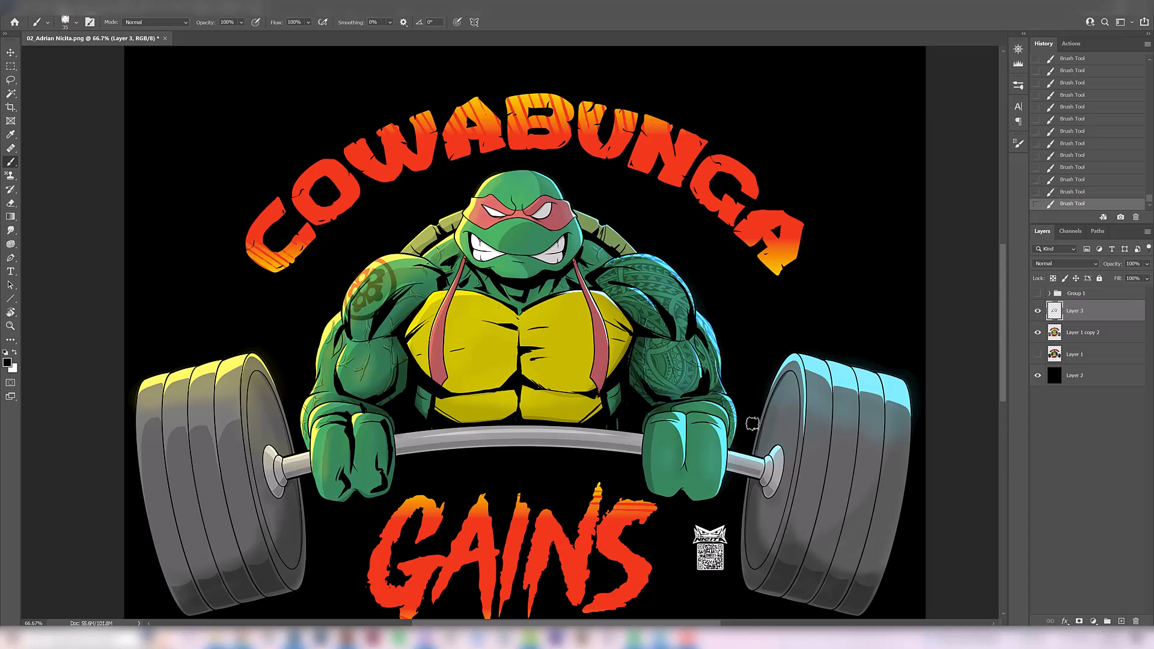
# Ink the crease lines across the wrist above the blue-lit fist
pyautogui.keyDown('ctrl'); pyautogui.click(680, 443); pyautogui.keyUp('ctrl')
pyautogui.moveTo(688, 442); pyautogui.dragTo(701, 372)
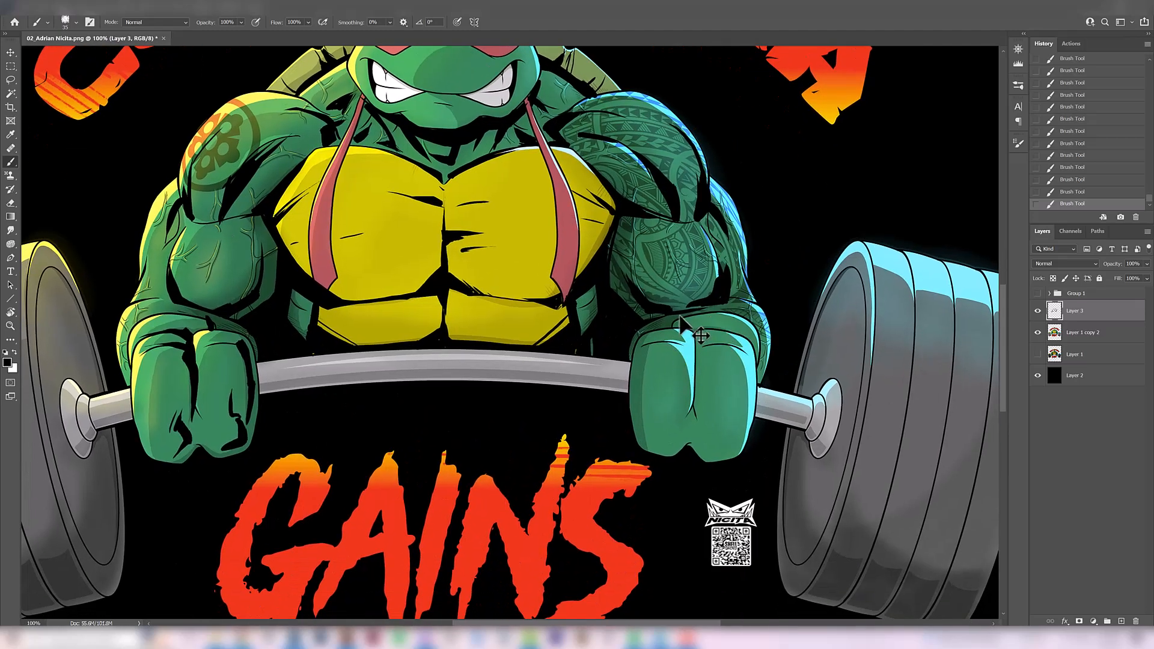
pyautogui.hotkey('ctrl', 'z')
pyautogui.moveTo(678, 326); pyautogui.dragTo(686, 308)
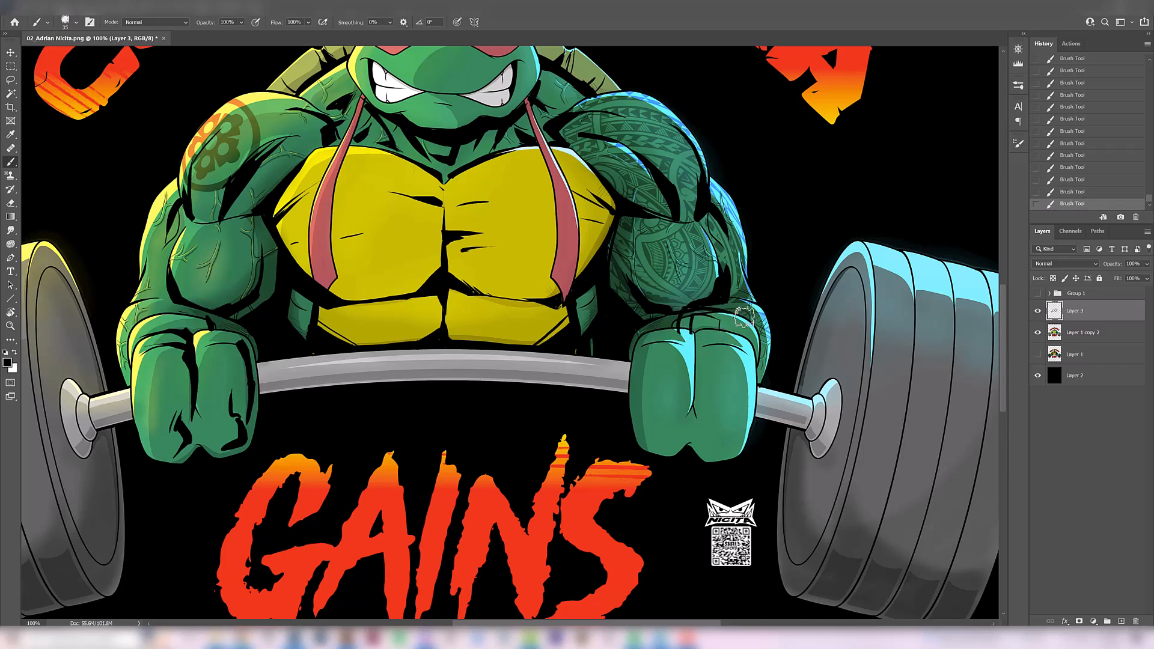
pyautogui.keyDown('alt'); pyautogui.click(719, 322); pyautogui.keyUp('alt')
pyautogui.moveTo(699, 321); pyautogui.dragTo(697, 311)
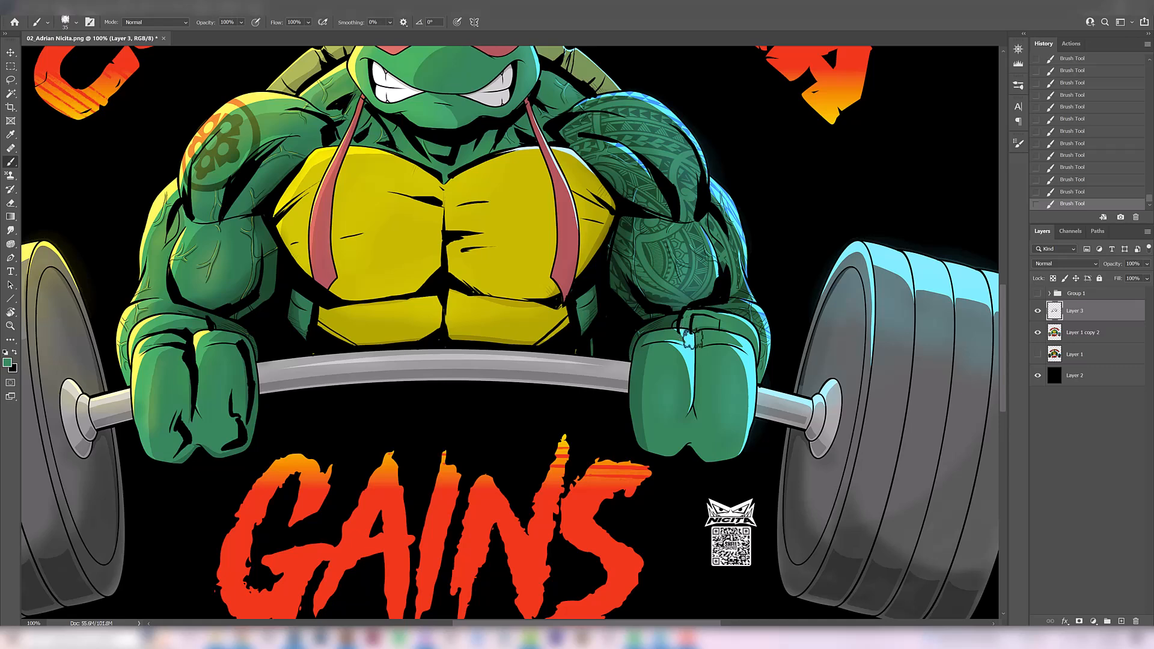
pyautogui.hotkey('ctrl', 'z')
pyautogui.moveTo(694, 344); pyautogui.dragTo(677, 340)
pyautogui.keyDown('alt'); pyautogui.click(719, 320); pyautogui.keyUp('alt')
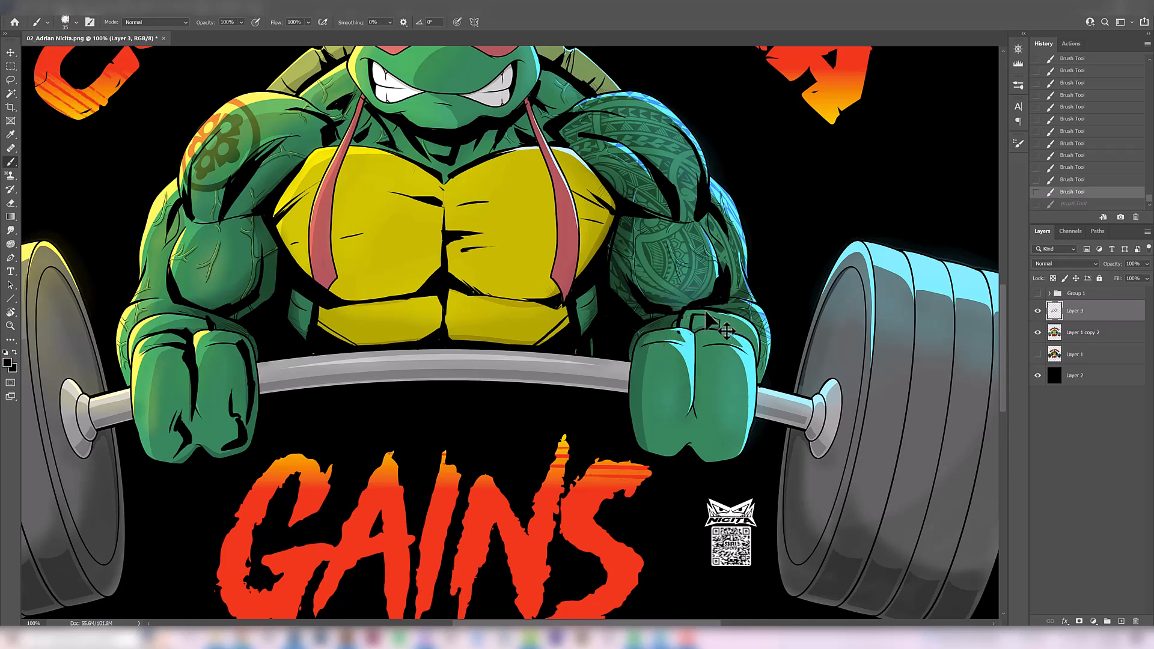
# Rework the outer wrist folds of the blue-lit fist and reset the painting colours to black and white
pyautogui.moveTo(754, 355); pyautogui.dragTo(755, 321)
pyautogui.hotkey('ctrl', 'z')
pyautogui.hotkey('ctrl', 'z')
pyautogui.moveTo(760, 361); pyautogui.dragTo(756, 324)
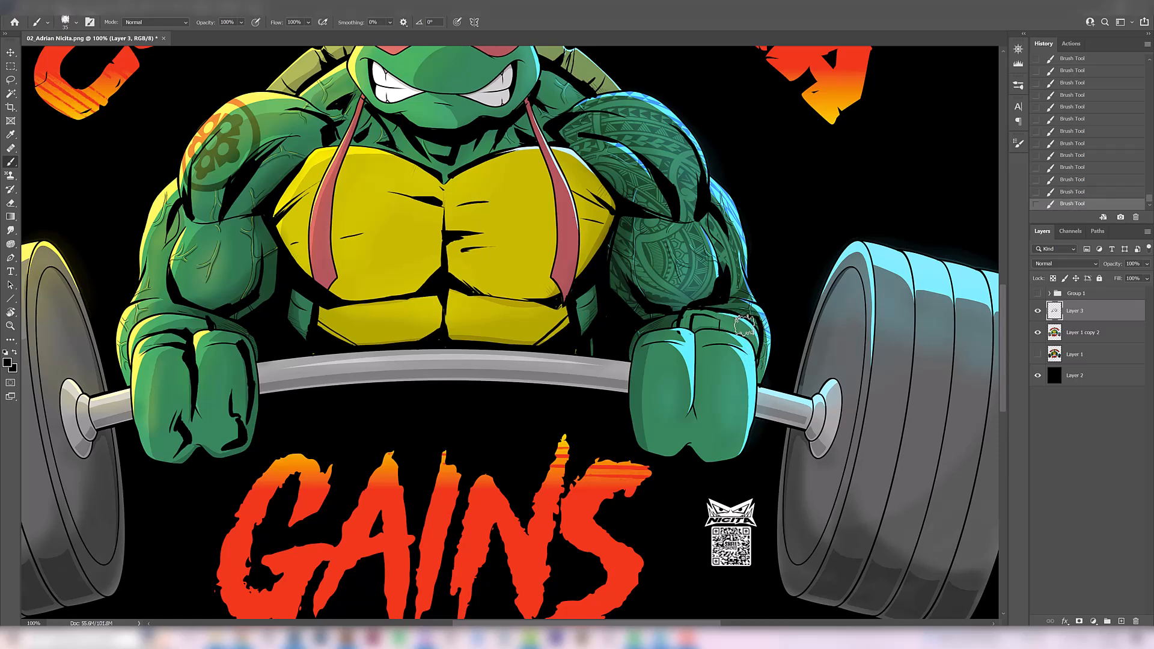
pyautogui.keyDown('alt'); pyautogui.click(753, 345); pyautogui.keyUp('alt')
pyautogui.hotkey('ctrl', 'z')
pyautogui.moveTo(742, 352); pyautogui.dragTo(741, 330)
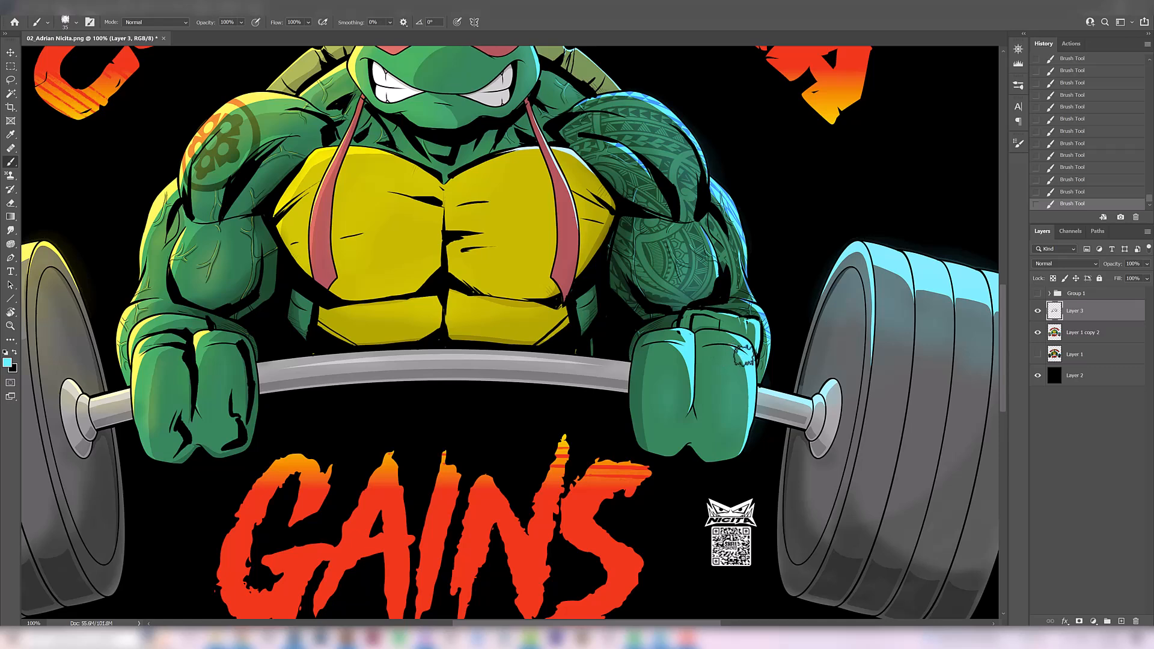
pyautogui.hotkey('ctrl', 'z')
pyautogui.press('d')
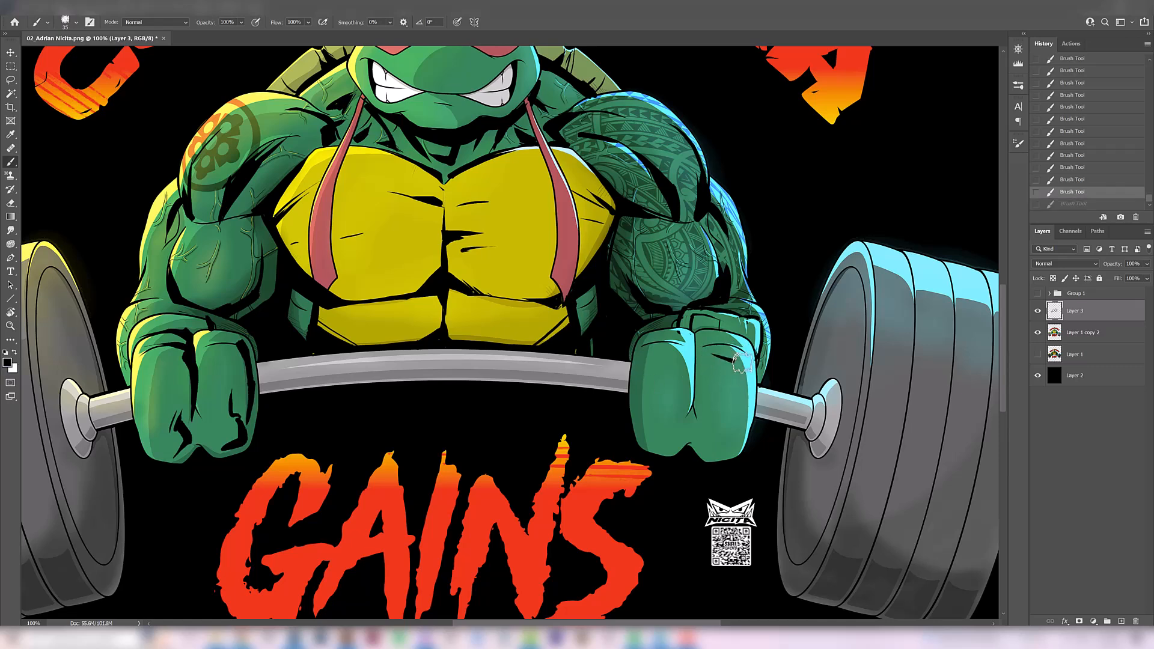
# Ink black shadows on the knuckles, the inner edge, and the gap between the fingers of the blue-lit fist
pyautogui.moveTo(715, 356); pyautogui.dragTo(751, 361)
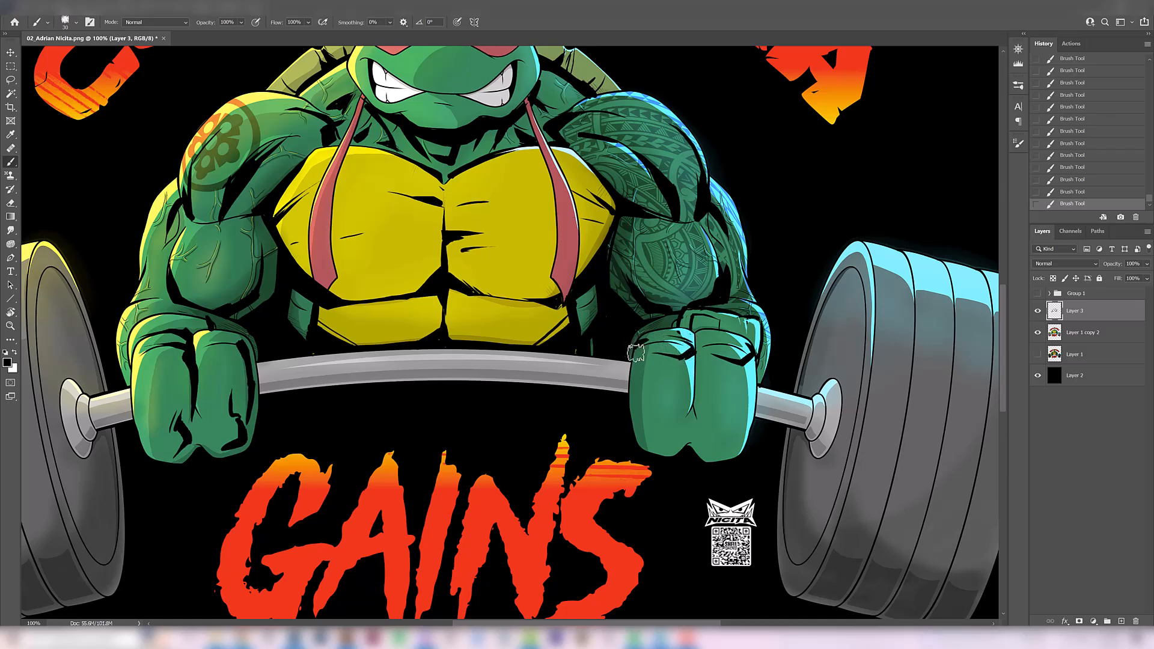
pyautogui.moveTo(634, 350); pyautogui.dragTo(627, 433)
pyautogui.hotkey('ctrl', 'z')
pyautogui.moveTo(629, 358); pyautogui.dragTo(631, 420)
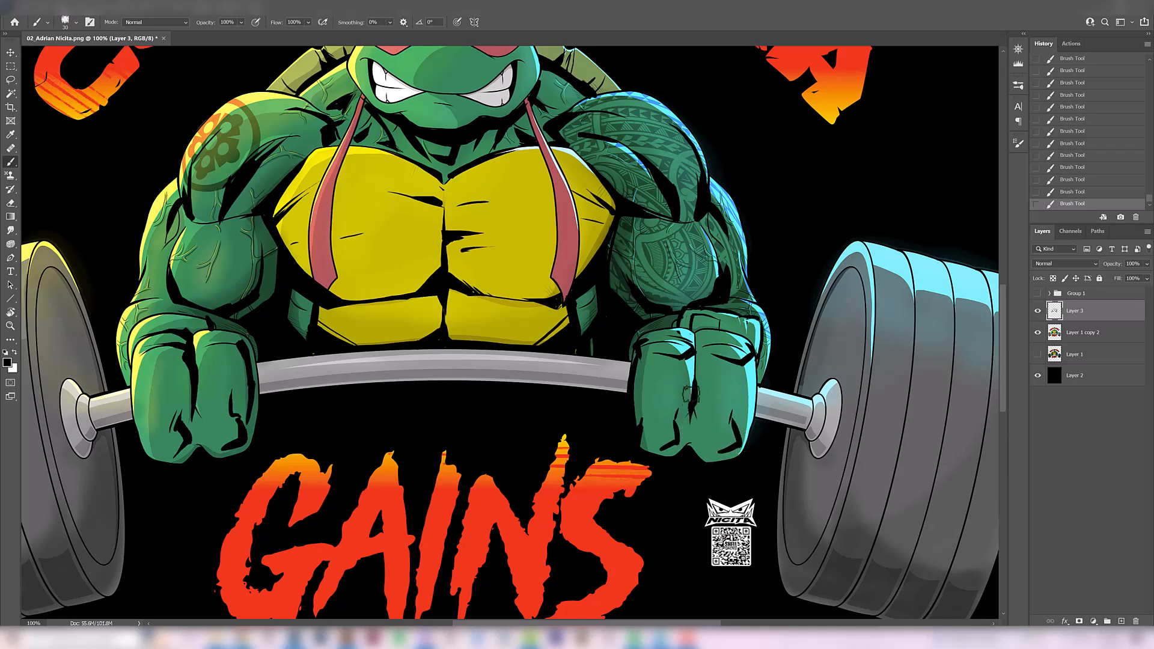
pyautogui.moveTo(696, 333); pyautogui.dragTo(695, 368)
pyautogui.hotkey('ctrl', 'z')
pyautogui.hotkey('ctrl', 'shift', 'z')
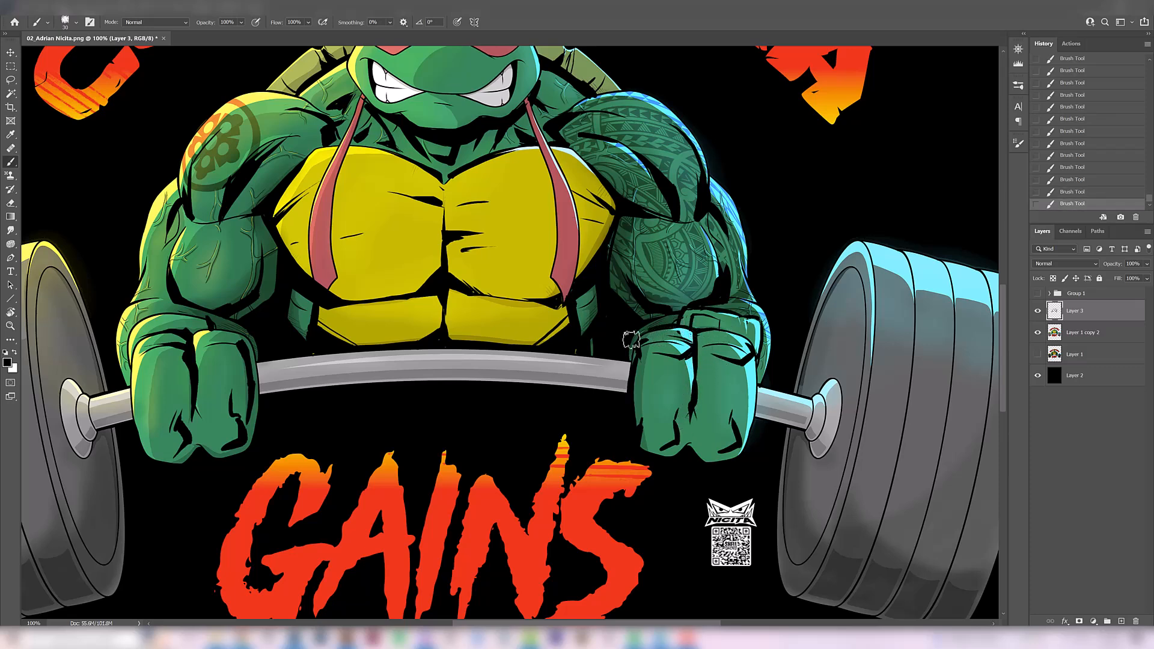
# Thicken the black grooves between the blue-lit weight plates and compare the artwork with and without the last stroke
pyautogui.hotkey('ctrl', '-')
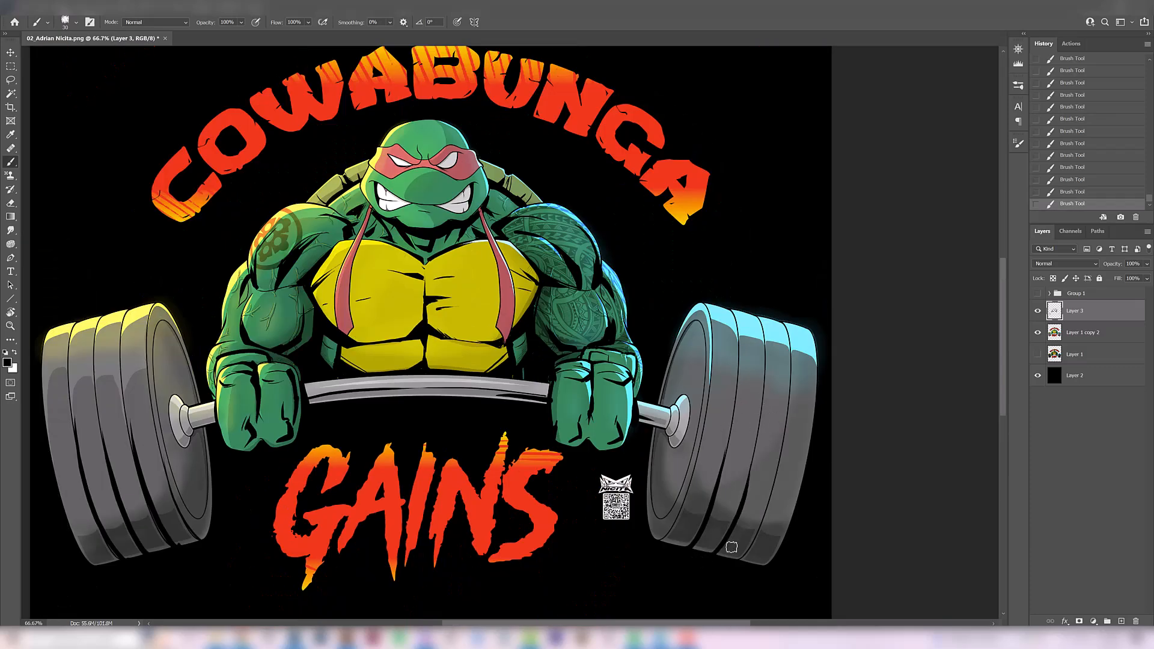
pyautogui.moveTo(760, 533); pyautogui.dragTo(781, 457)
pyautogui.moveTo(715, 496); pyautogui.dragTo(730, 422)
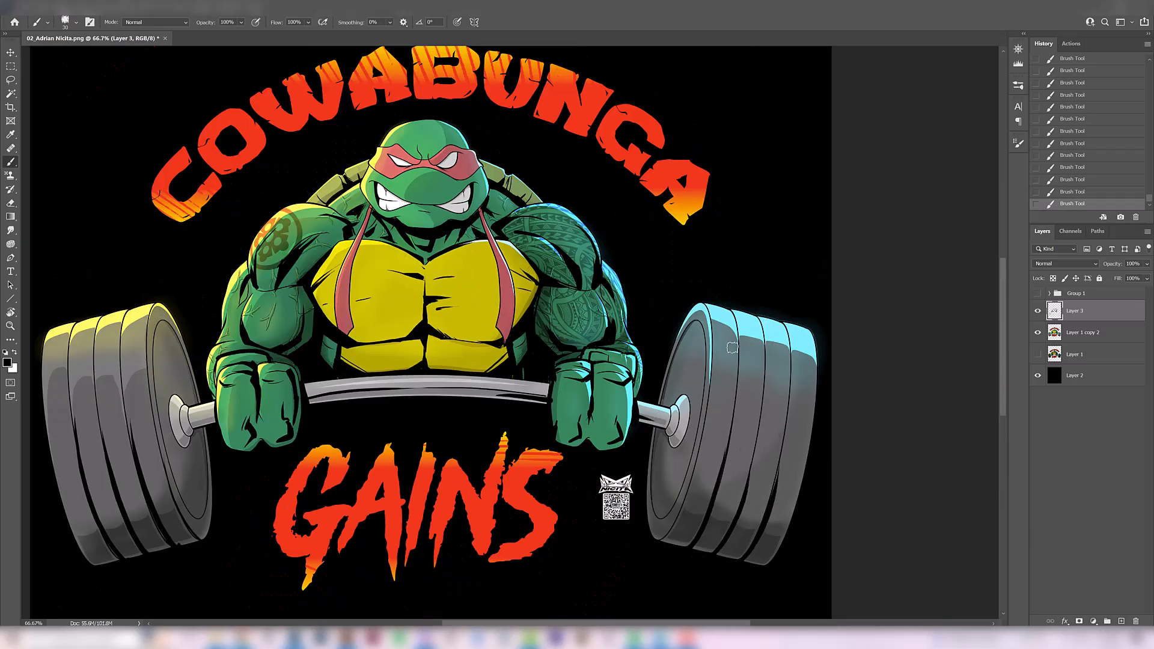
pyautogui.hotkey('ctrl', 'z')
pyautogui.hotkey('ctrl', 'shift', 'z')
pyautogui.hotkey('ctrl', 'z')
pyautogui.hotkey('ctrl', 'shift', 'z')
pyautogui.hotkey('ctrl', 'z')
pyautogui.hotkey('ctrl', 'shift', 'z')
# Ink the outermost groove of the blue-lit weight plates and a tapered shadow along their inner face
pyautogui.moveTo(771, 503); pyautogui.dragTo(789, 405)
pyautogui.hotkey('ctrl', 'z')
pyautogui.moveTo(777, 481); pyautogui.dragTo(789, 412)
pyautogui.moveTo(657, 515); pyautogui.dragTo(668, 402)
pyautogui.hotkey('ctrl', 'z')
pyautogui.moveTo(659, 514); pyautogui.dragTo(662, 421)
pyautogui.hotkey('ctrl', 'z')
pyautogui.hotkey('ctrl', 'shift', 'z')
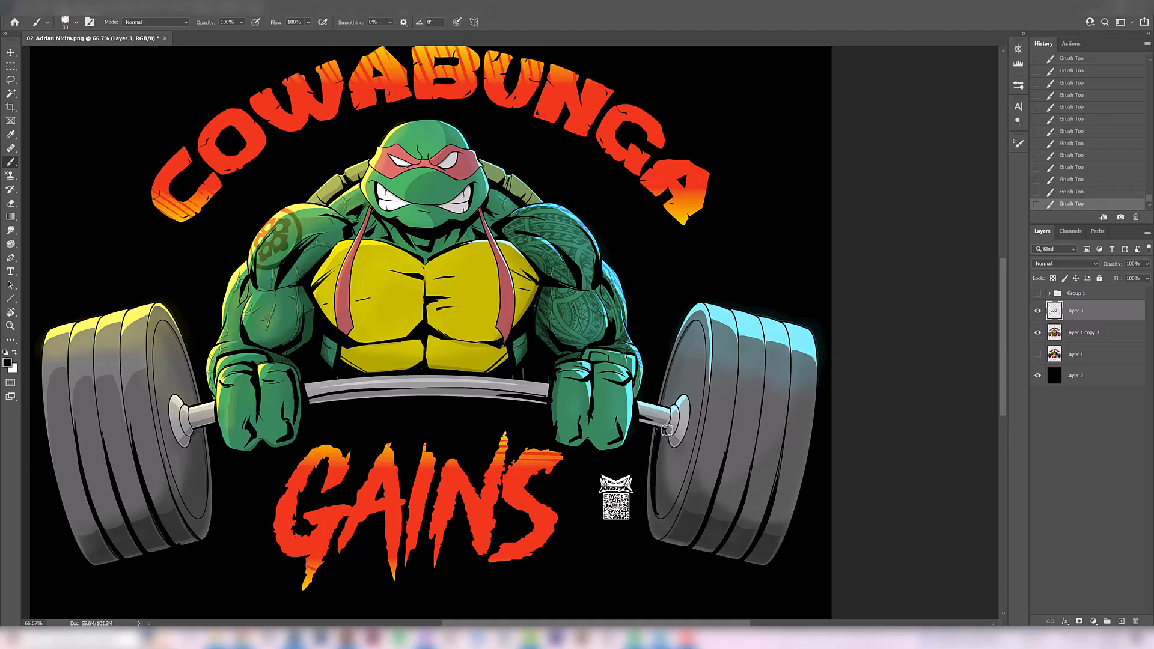
# Add a black shadow below the bar collar on the blue-lit weight and compare it with the previous state
pyautogui.scroll(1, 665, 444)
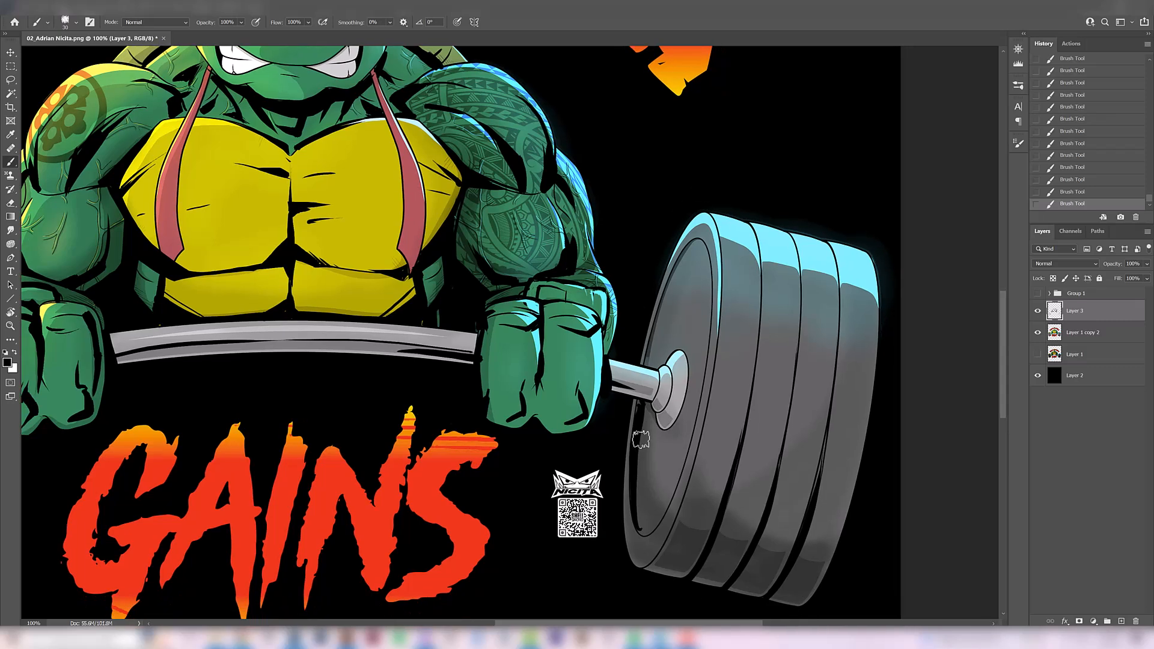
pyautogui.hotkey('ctrl', 'z')
pyautogui.hotkey('ctrl', 'shift', 'z')
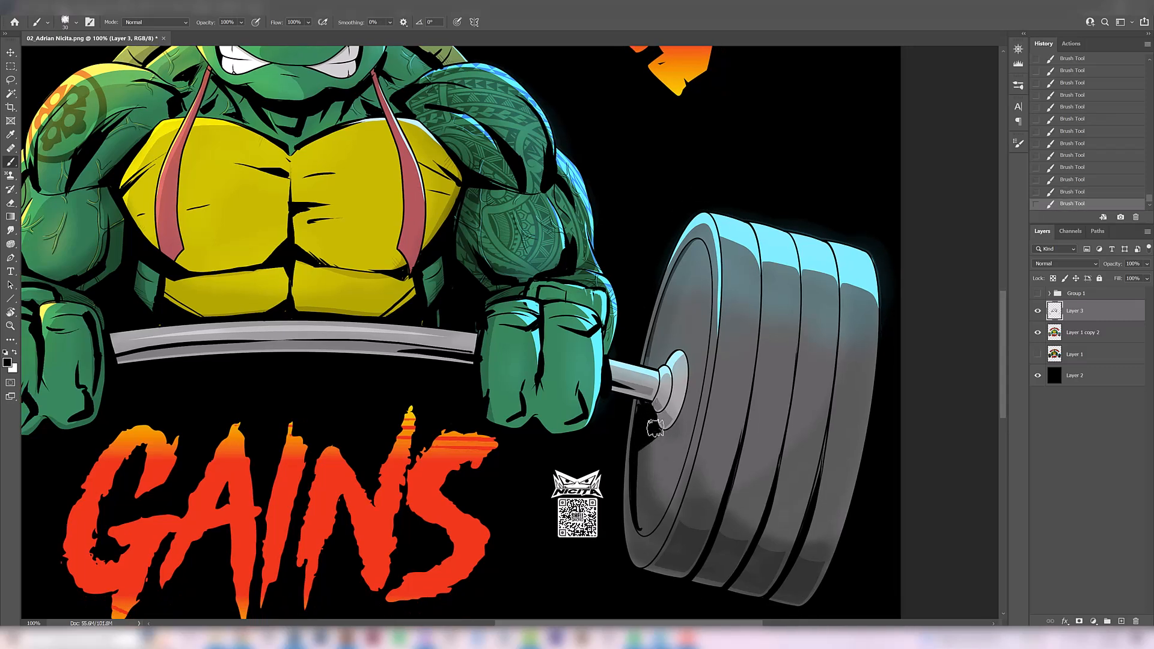
# Ink matching shadows below the bar collar and along the inner rim of the yellow-lit weight, comparing before and after
pyautogui.moveTo(335, 401); pyautogui.dragTo(464, 314)
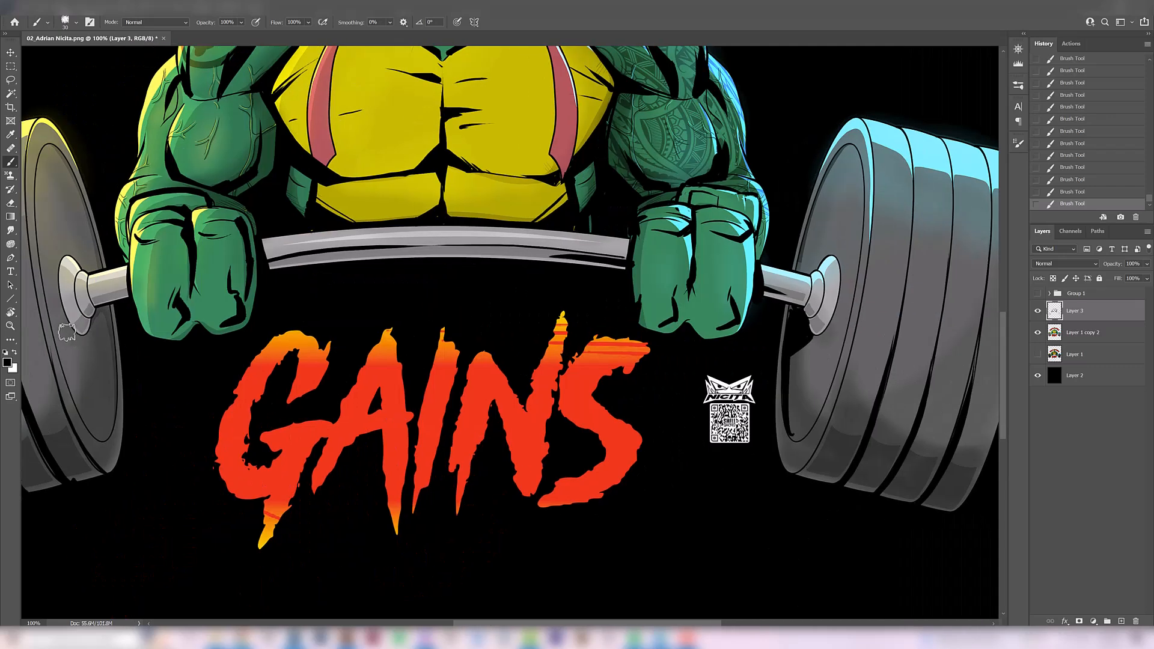
pyautogui.hotkey('ctrl', 'z')
pyautogui.moveTo(99, 347)
pyautogui.mouseDown()
pyautogui.moveTo(112, 351)
pyautogui.moveTo(98, 312)
pyautogui.moveTo(105, 332)
pyautogui.moveTo(94, 332)
pyautogui.moveTo(102, 317)
pyautogui.moveTo(110, 342)
pyautogui.moveTo(99, 327)
pyautogui.mouseUp()
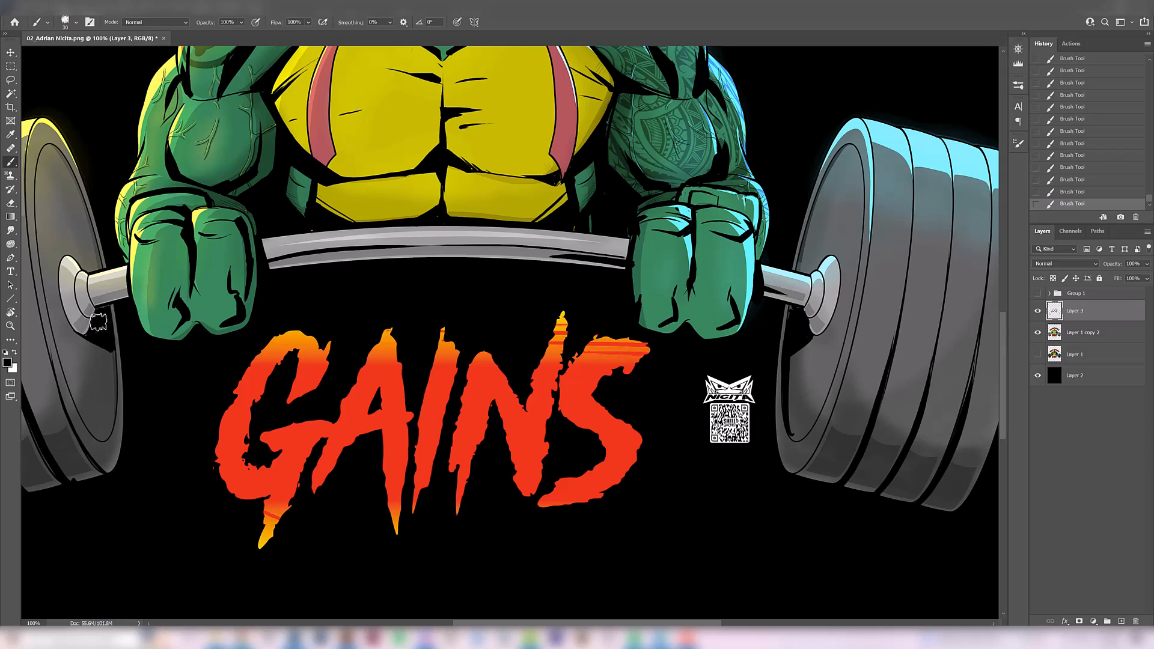
pyautogui.moveTo(113, 435); pyautogui.dragTo(98, 323)
pyautogui.hotkey('ctrl', 'z')
pyautogui.moveTo(106, 434); pyautogui.dragTo(101, 330)
pyautogui.press('space')
pyautogui.moveTo(87, 290); pyautogui.dragTo(135, 415)
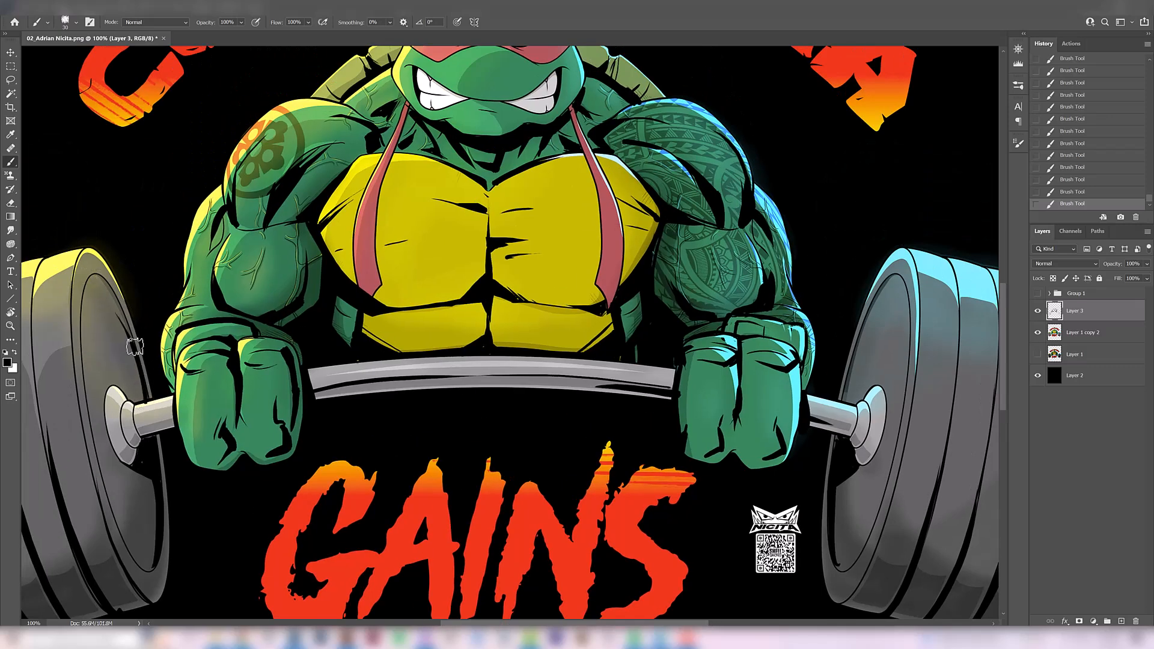
pyautogui.hotkey('ctrl', 'z')
pyautogui.hotkey('ctrl', 'shift', 'z')
pyautogui.hotkey('ctrl', 'z')
pyautogui.hotkey('ctrl', 'shift', 'z')
# Touch up the black linework on the wrist and side of the yellow-lit fist
pyautogui.keyDown('ctrl'); pyautogui.keyDown('alt'); pyautogui.click(243, 337); pyautogui.keyUp('alt'); pyautogui.keyUp('ctrl')
pyautogui.keyDown('ctrl'); pyautogui.keyDown('alt'); pyautogui.click(245, 330); pyautogui.keyUp('alt'); pyautogui.keyUp('ctrl')
pyautogui.moveTo(291, 379); pyautogui.dragTo(287, 362)
# Thicken the black outline around the turtle's eye on the blue-lit side of the mask, undoing unwanted strokes
pyautogui.keyDown('ctrl'); pyautogui.click(577, 291); pyautogui.keyUp('ctrl')
pyautogui.click(556, 203)
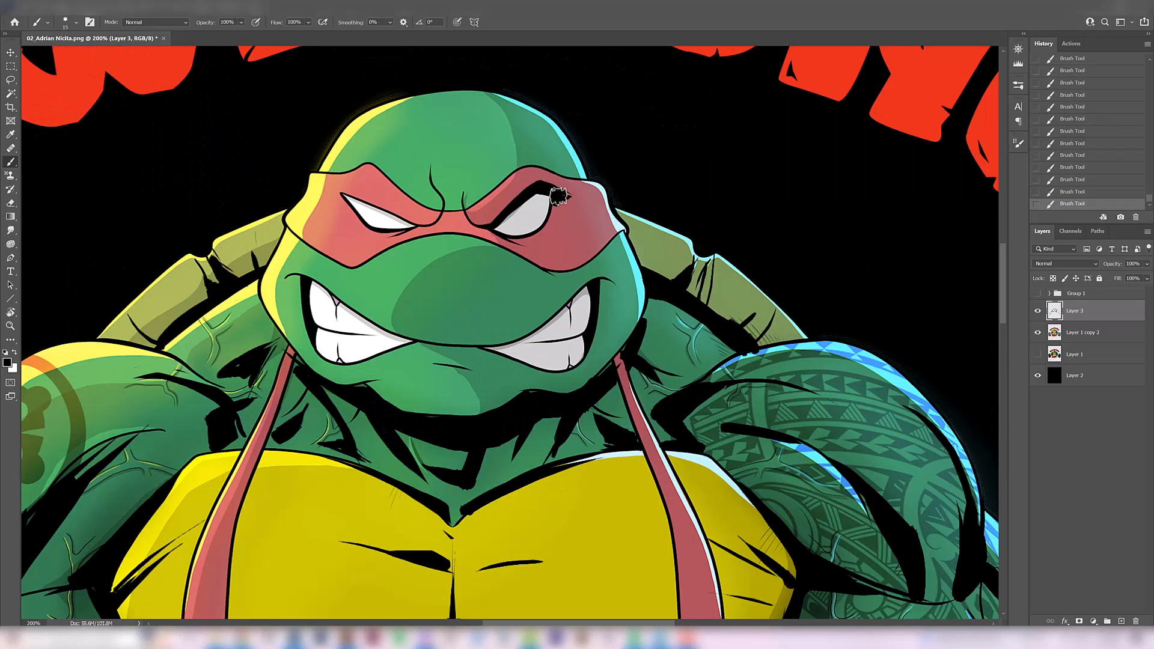
pyautogui.moveTo(558, 197); pyautogui.dragTo(578, 195)
pyautogui.moveTo(489, 233)
pyautogui.mouseDown()
pyautogui.moveTo(527, 244)
pyautogui.moveTo(554, 230)
pyautogui.mouseUp()
pyautogui.hotkey('ctrl', 'z')
pyautogui.hotkey('ctrl', 'z')
pyautogui.hotkey('ctrl', 'z')
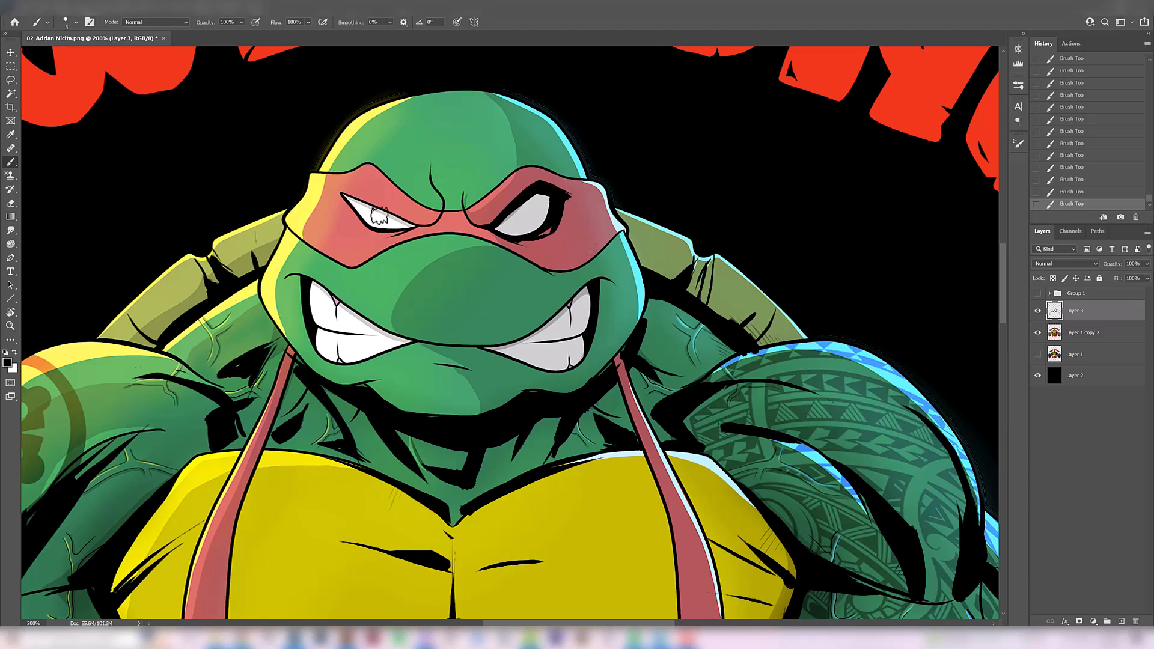
# Thicken the black outline around the turtle's eye on the yellow-lit side of the mask, comparing before and after
pyautogui.moveTo(422, 225)
pyautogui.mouseDown()
pyautogui.moveTo(336, 197)
pyautogui.moveTo(420, 225)
pyautogui.mouseUp()
pyautogui.hotkey('ctrl', 'z')
pyautogui.hotkey('ctrl', 'z')
pyautogui.moveTo(340, 196); pyautogui.dragTo(418, 225)
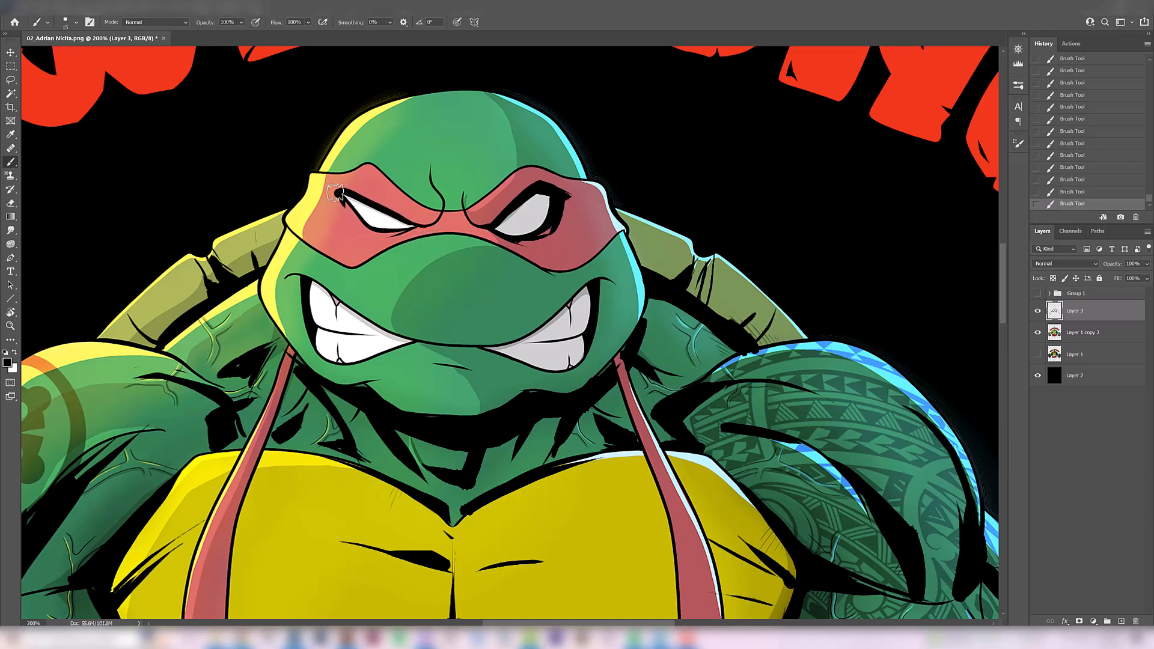
pyautogui.moveTo(329, 193)
pyautogui.mouseDown()
pyautogui.moveTo(377, 236)
pyautogui.moveTo(350, 210)
pyautogui.moveTo(366, 232)
pyautogui.mouseUp()
pyautogui.hotkey('ctrl', 'z')
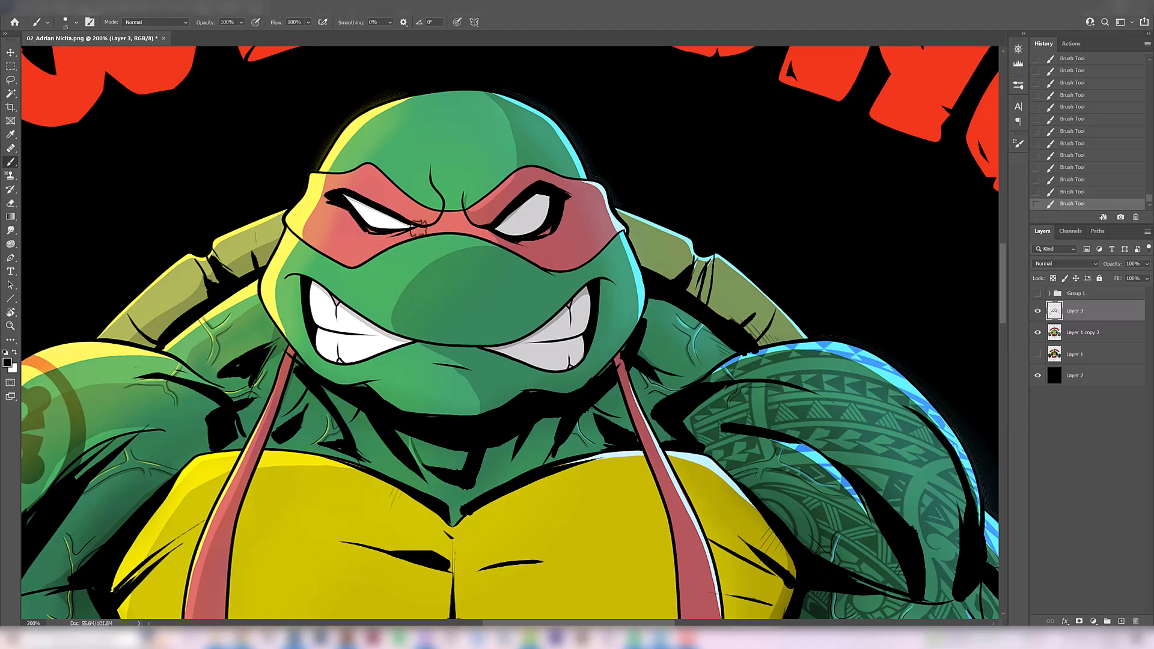
pyautogui.hotkey('ctrl', 'z')
pyautogui.hotkey('ctrl', 'shift', 'z')
pyautogui.hotkey('ctrl', 'z')
pyautogui.hotkey('ctrl', 'shift', 'z')
# Ink thin crease lines on the yellow-lit side of the mask and try strokes on the blue-lit side, undoing the unwanted ones
pyautogui.moveTo(320, 228); pyautogui.dragTo(337, 219)
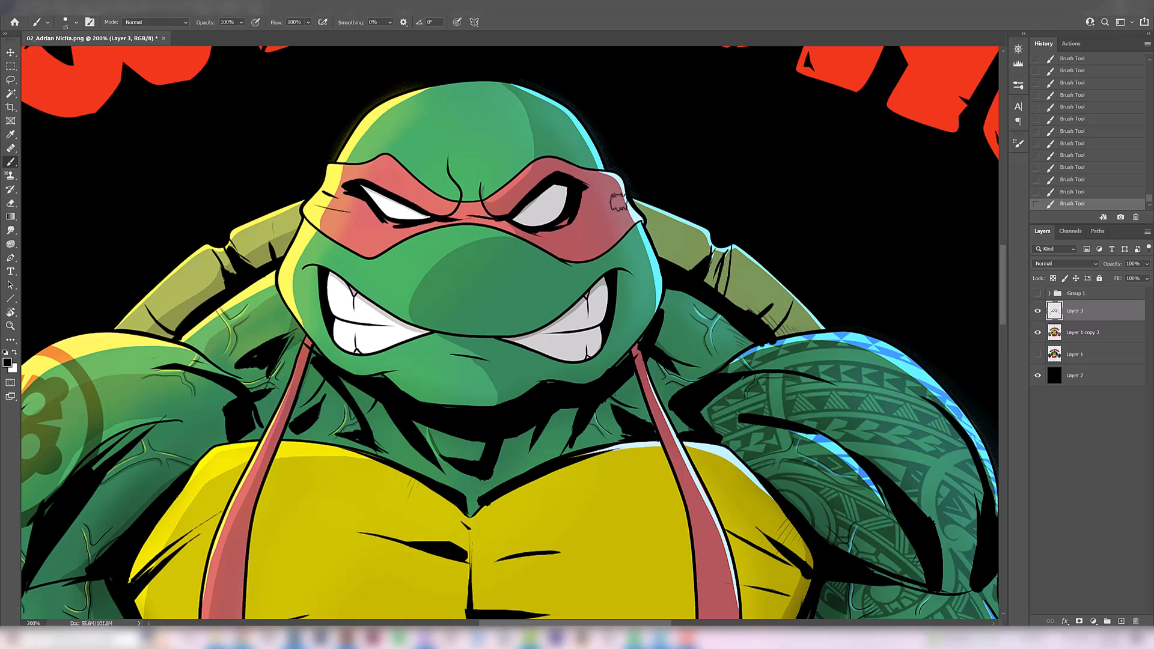
pyautogui.moveTo(591, 197)
pyautogui.mouseDown()
pyautogui.moveTo(624, 192)
pyautogui.moveTo(598, 201)
pyautogui.mouseUp()
pyautogui.hotkey('ctrl', 'z')
pyautogui.hotkey('ctrl', 'z')
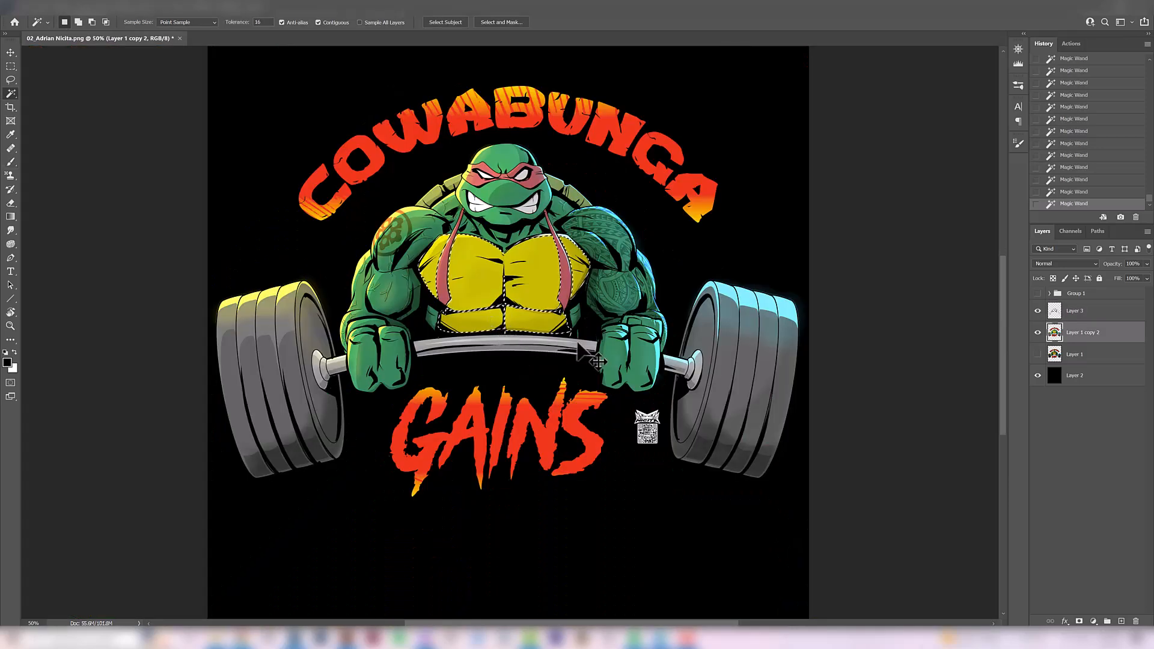
# Copy the selected yellow chest plates to a new layer and shift their hue to -9 and saturation to -21
pyautogui.hotkey('ctrl', 'j')
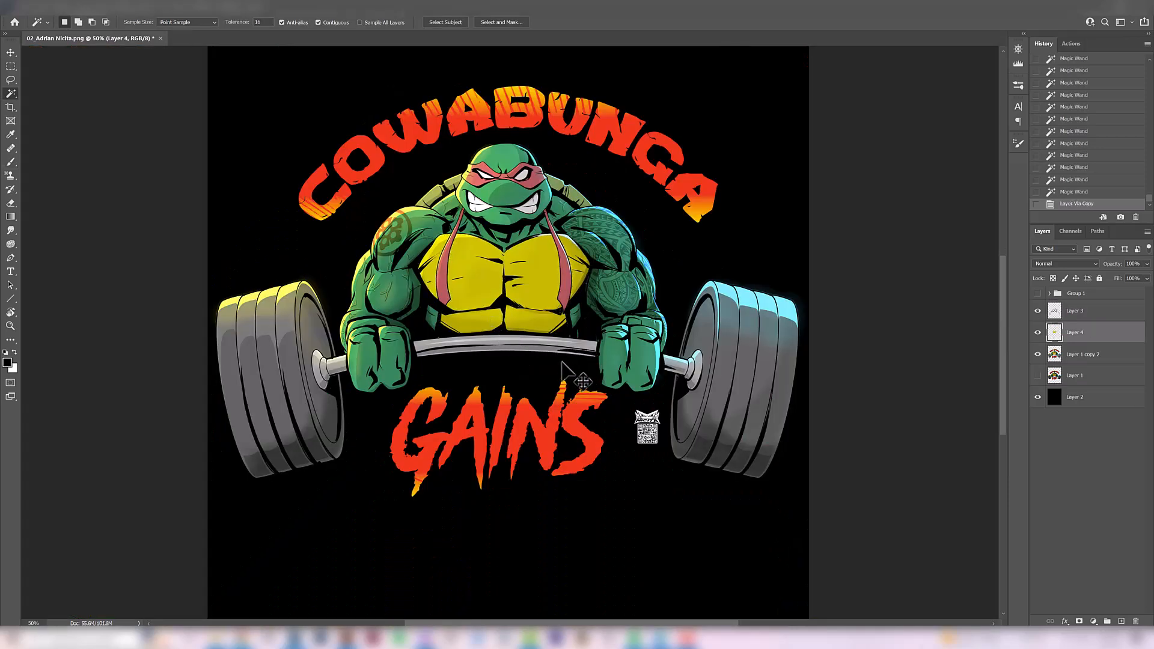
pyautogui.hotkey('ctrl', 'u')
pyautogui.moveTo(770, 262); pyautogui.dragTo(767, 262)
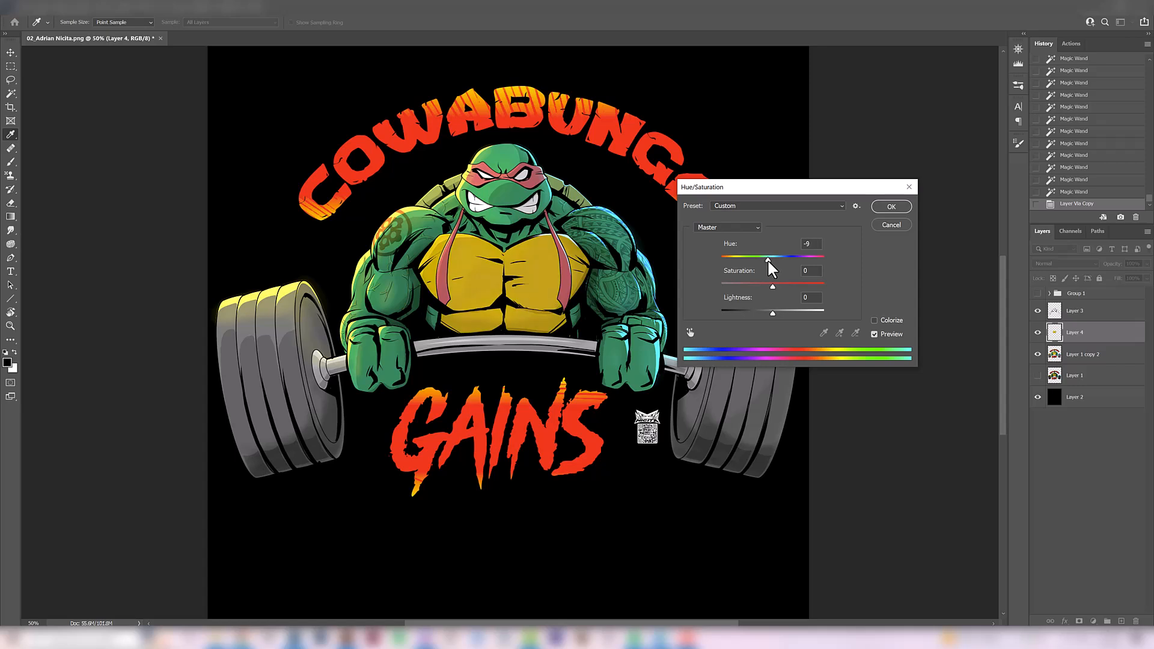
pyautogui.moveTo(764, 286); pyautogui.dragTo(765, 293)
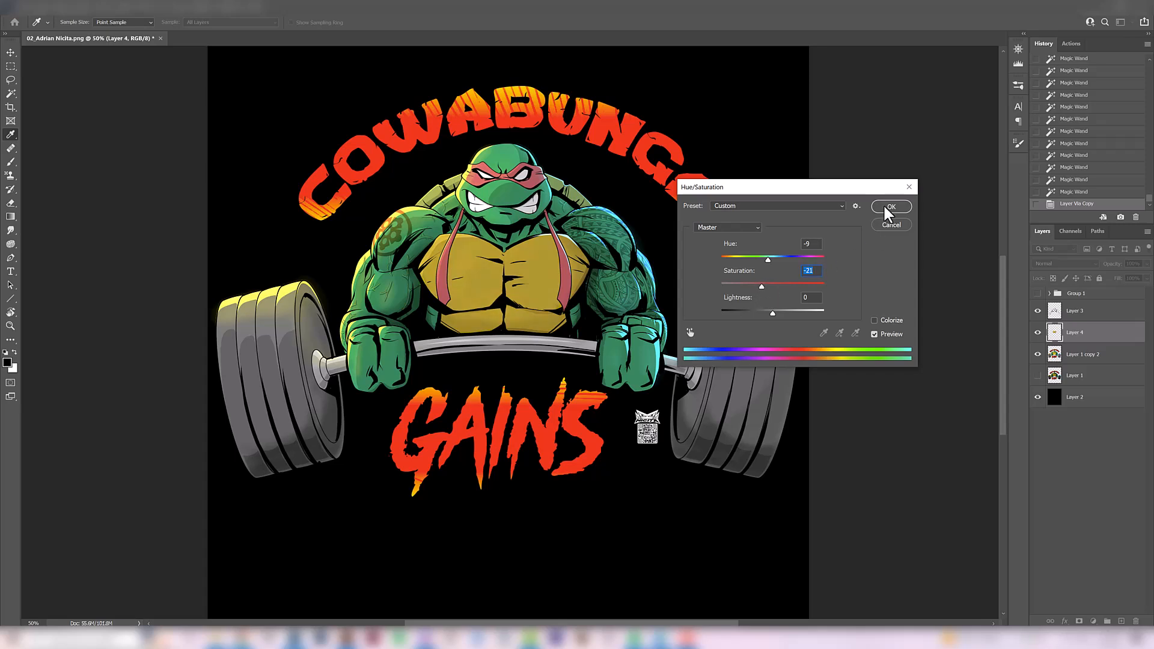
pyautogui.click(886, 210)
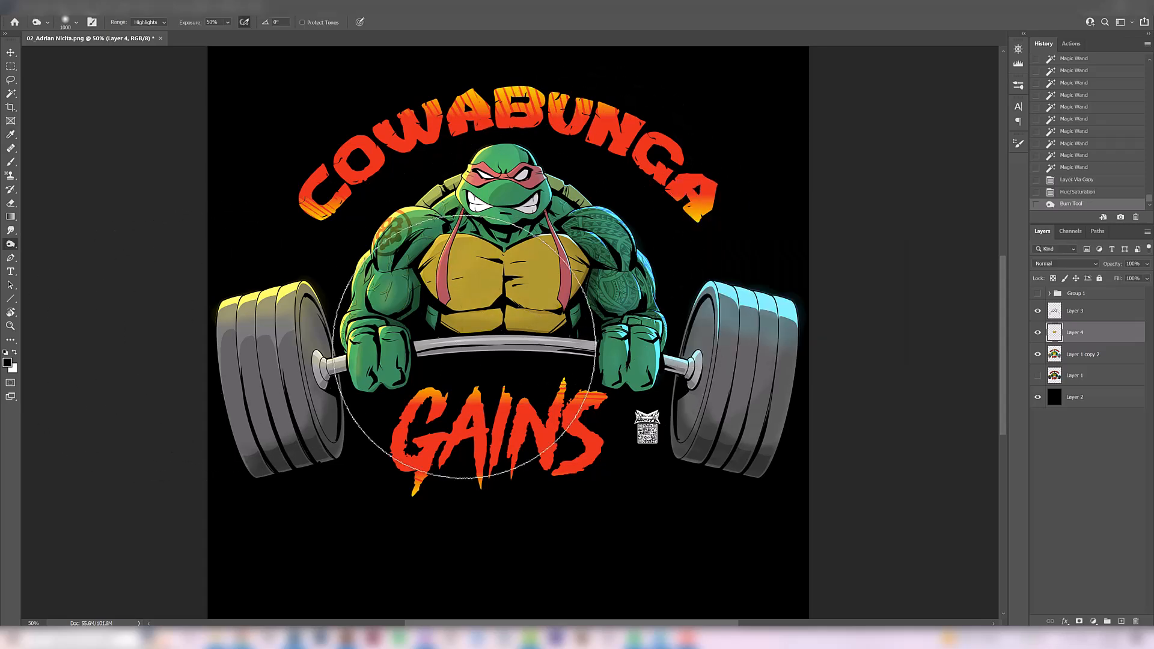
# Darken the chest plates with broad Burn strokes in the highlights range, undoing and comparing strokes
pyautogui.moveTo(466, 350); pyautogui.dragTo(330, 288)
pyautogui.moveTo(607, 211)
pyautogui.mouseDown()
pyautogui.moveTo(375, 318)
pyautogui.moveTo(340, 325)
pyautogui.mouseUp()
pyautogui.hotkey('ctrl', 'z')
pyautogui.moveTo(636, 234); pyautogui.dragTo(302, 404)
pyautogui.hotkey('ctrl', 'z')
pyautogui.hotkey('ctrl', 'shift', 'z')
# Lighten the chest plates with Dodge strokes in the highlights range at 30% exposure, comparing each stroke with the previous state
pyautogui.rightClick(11, 248)
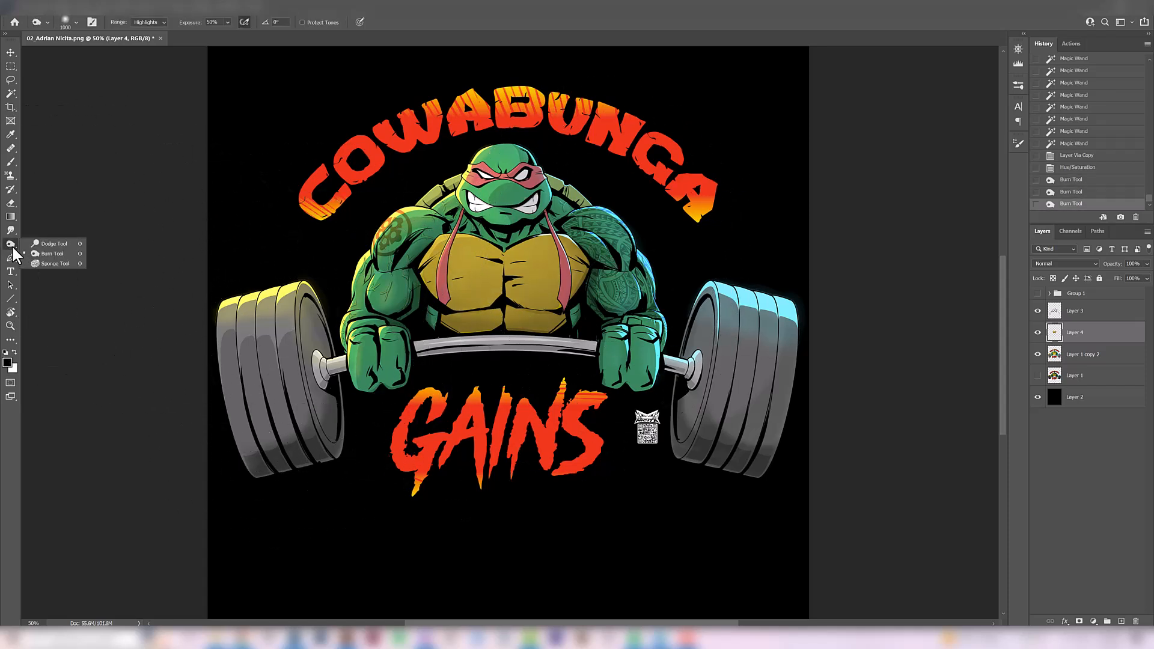
pyautogui.click(48, 242)
pyautogui.click(144, 23)
pyautogui.click(141, 51)
pyautogui.moveTo(582, 252); pyautogui.dragTo(379, 314)
pyautogui.hotkey('ctrl', 'z')
pyautogui.hotkey('ctrl', 'shift', 'z')
pyautogui.moveTo(467, 303); pyautogui.dragTo(620, 253)
pyautogui.hotkey('ctrl', 'z')
pyautogui.hotkey('ctrl', 'shift', 'z')
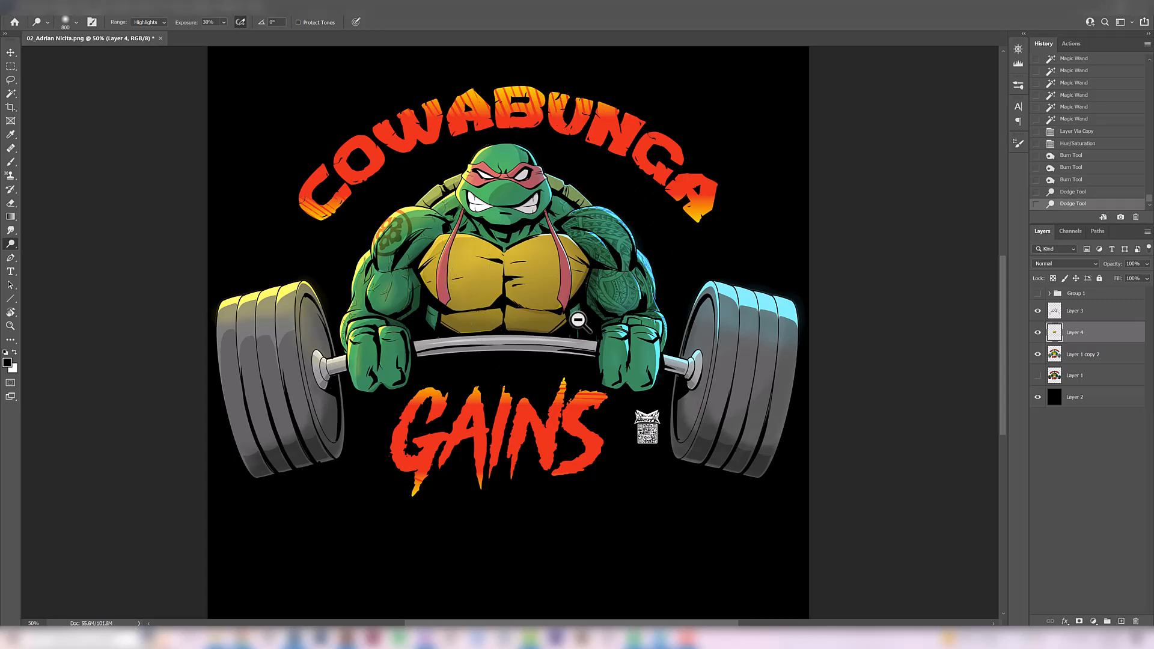
# Compare the recoloured chest plates with the original yellow at different magnifications
pyautogui.hotkey('ctrl', '-')
pyautogui.click(1037, 332)
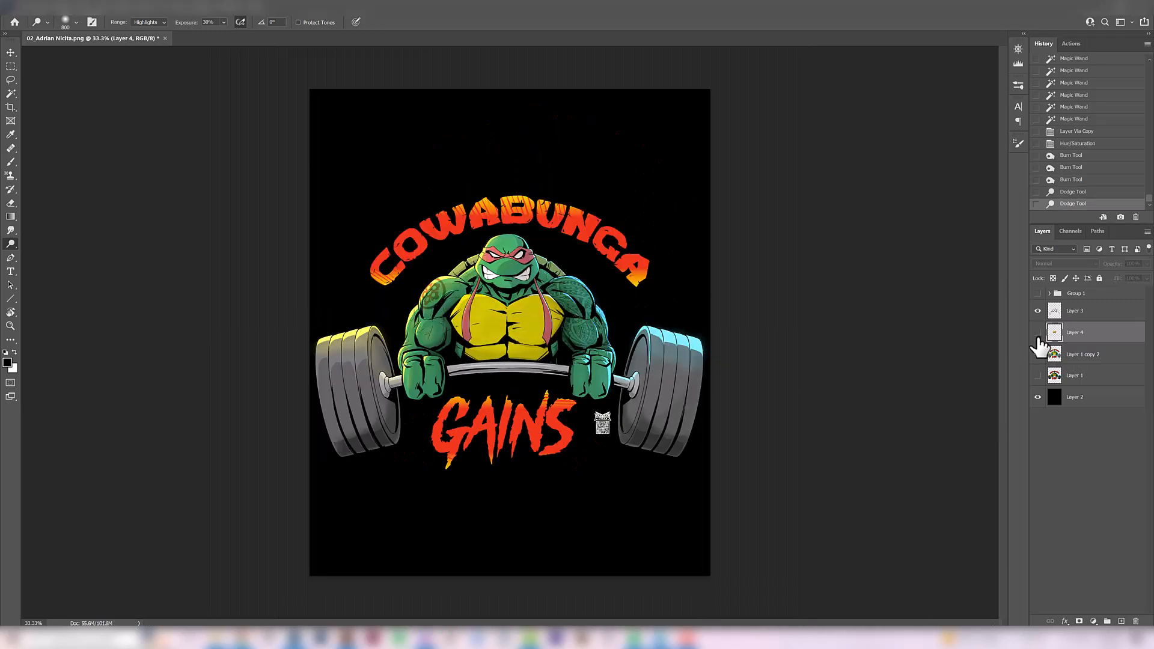
pyautogui.hotkey('ctrl', '+')
pyautogui.hotkey('ctrl', '+')
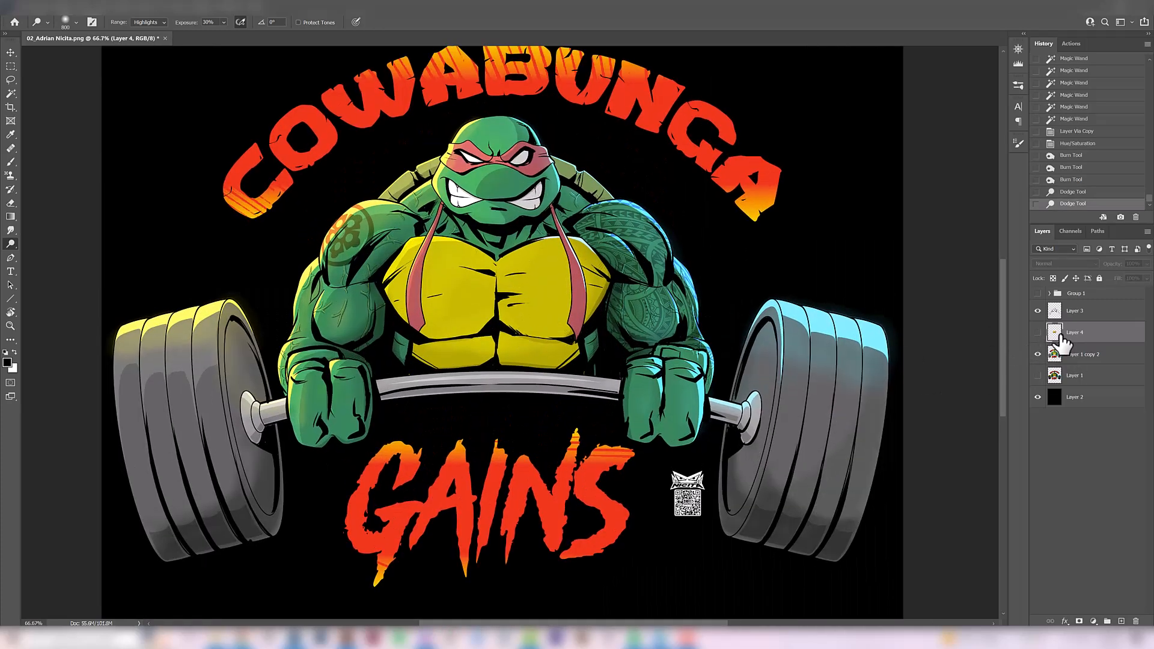
pyautogui.click(1037, 332)
pyautogui.click(1037, 332)
pyautogui.click(1037, 332)
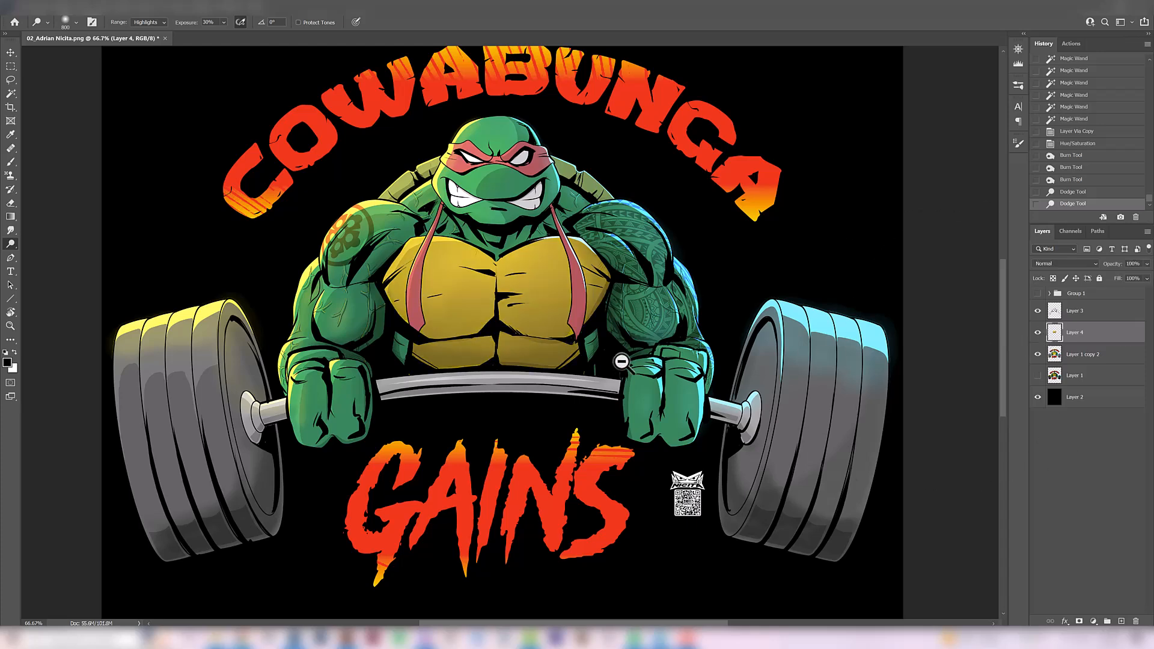
# Merge the recoloured chest layer with the edited artwork layer, Layer 1 copy 2
pyautogui.hotkey('ctrl', '-')
pyautogui.press('v')
pyautogui.keyDown('shift'); pyautogui.click(1078, 354); pyautogui.keyUp('shift')
pyautogui.hotkey('ctrl', 'e')
# Compare the merged, recoloured artwork with the original artwork layer beneath it, leaving both layers visible
pyautogui.click(1037, 332)
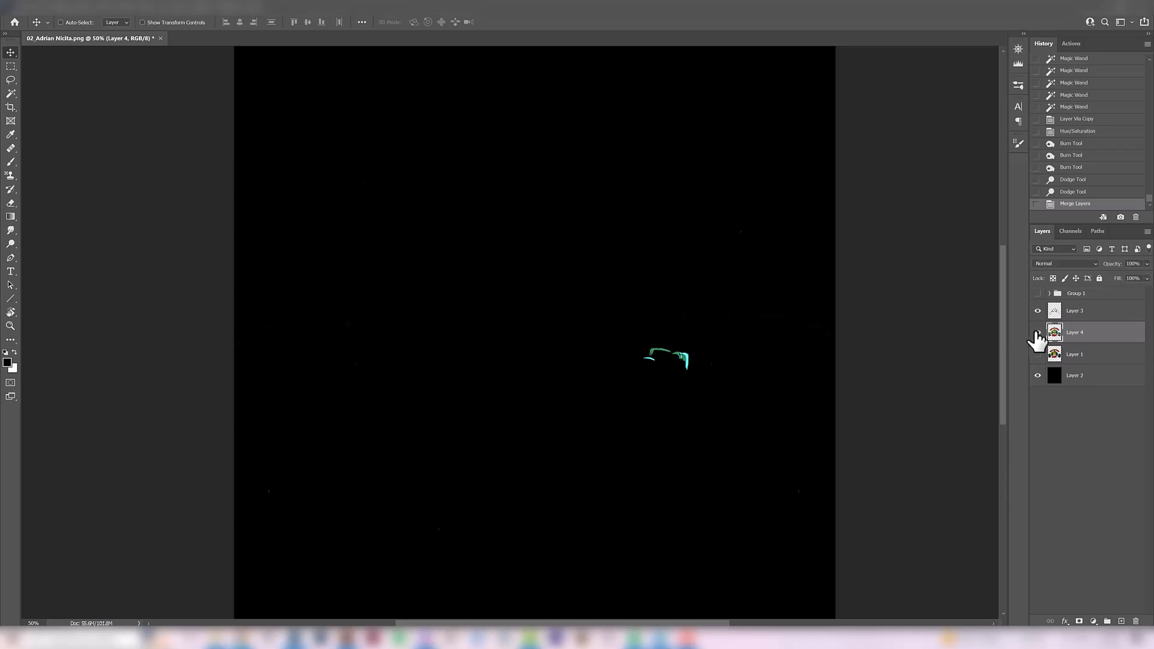
pyautogui.click(1037, 332)
pyautogui.click(1037, 332)
pyautogui.click(1037, 332)
pyautogui.click(1037, 332)
pyautogui.click(1037, 332)
pyautogui.hotkey('ctrl', '-')
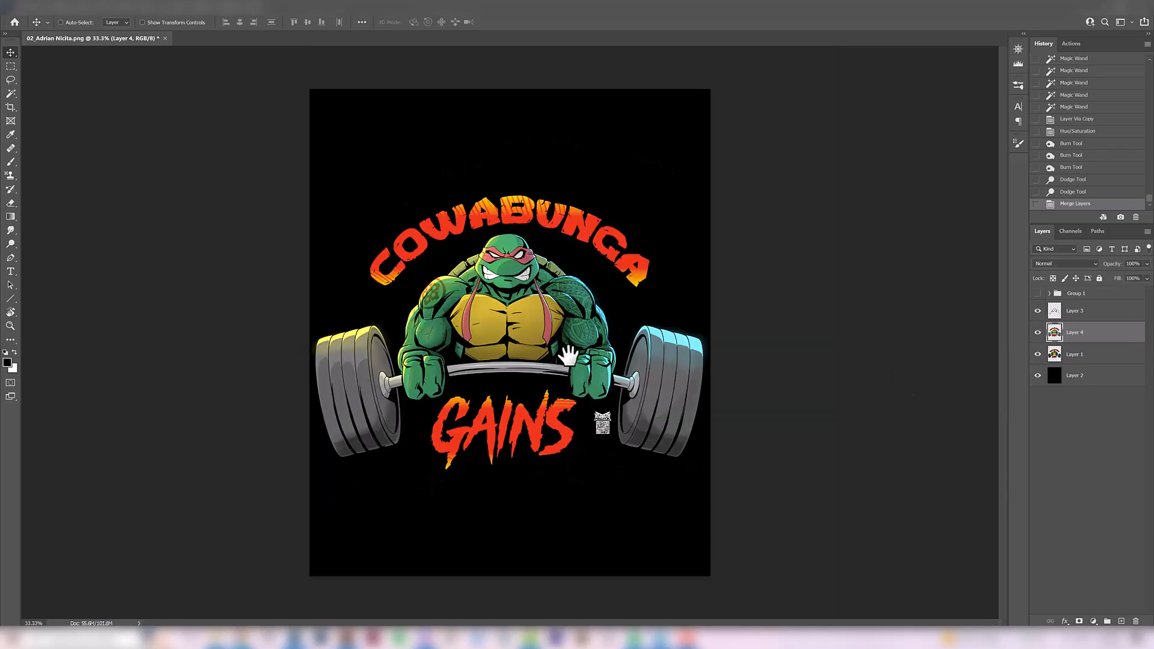
pyautogui.click(1037, 333)
pyautogui.click(1037, 332)
pyautogui.keyDown('ctrl'); pyautogui.click(634, 328); pyautogui.keyUp('ctrl')
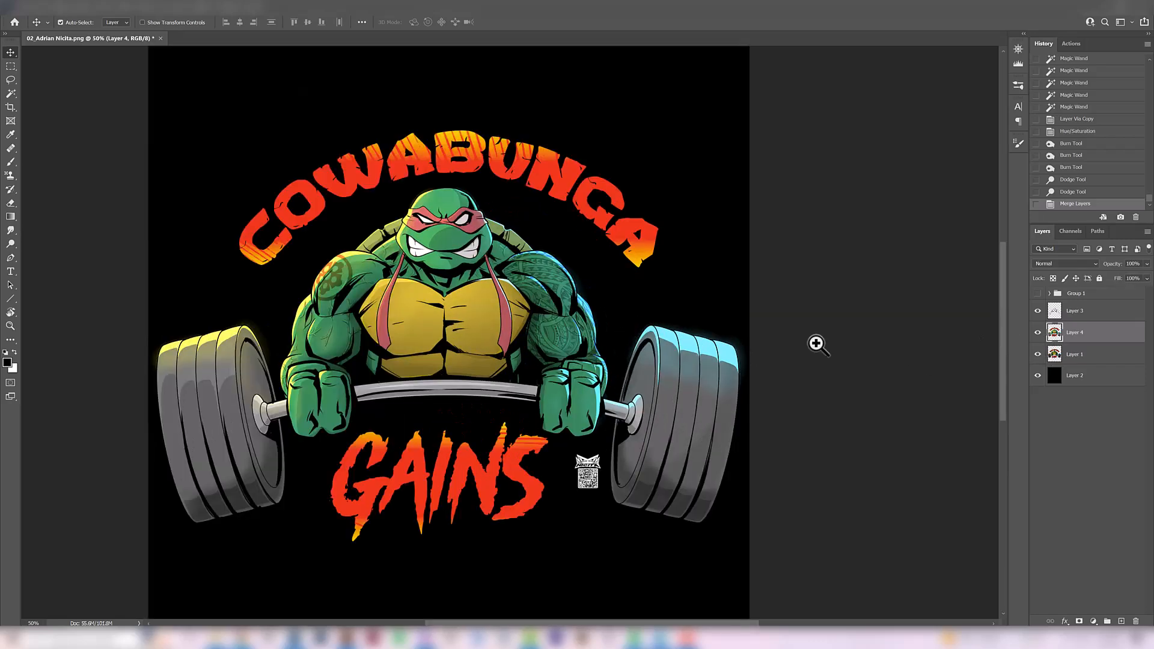
# Set the merged artwork layer's opacity to 61% and compare the colours with and without it
pyautogui.click(1146, 263)
pyautogui.moveTo(1144, 277); pyautogui.dragTo(1130, 276)
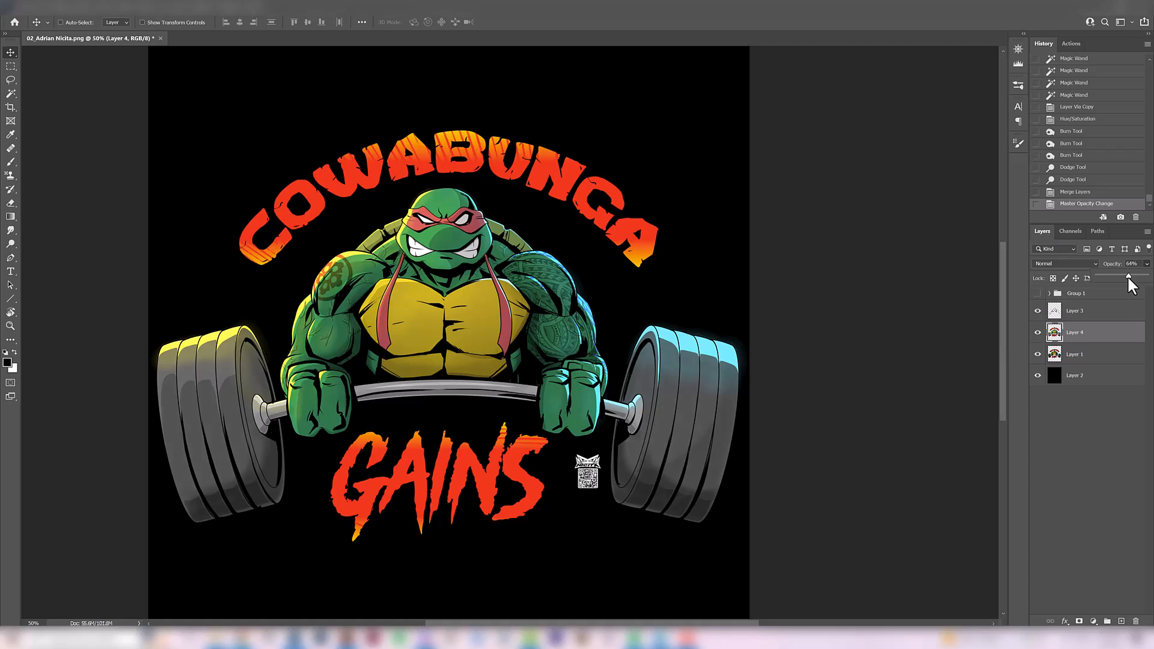
pyautogui.click(1036, 332)
pyautogui.click(1036, 332)
pyautogui.keyDown('alt'); pyautogui.click(577, 352); pyautogui.keyUp('alt')
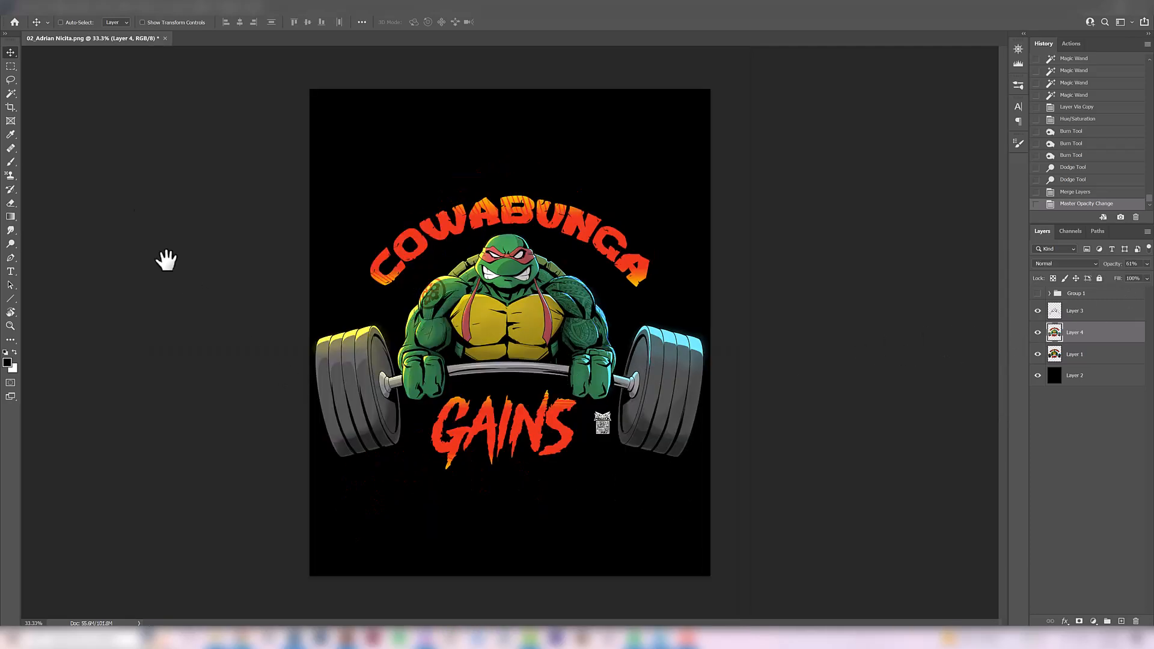
pyautogui.keyDown('ctrl'); pyautogui.click(526, 369); pyautogui.keyUp('ctrl')
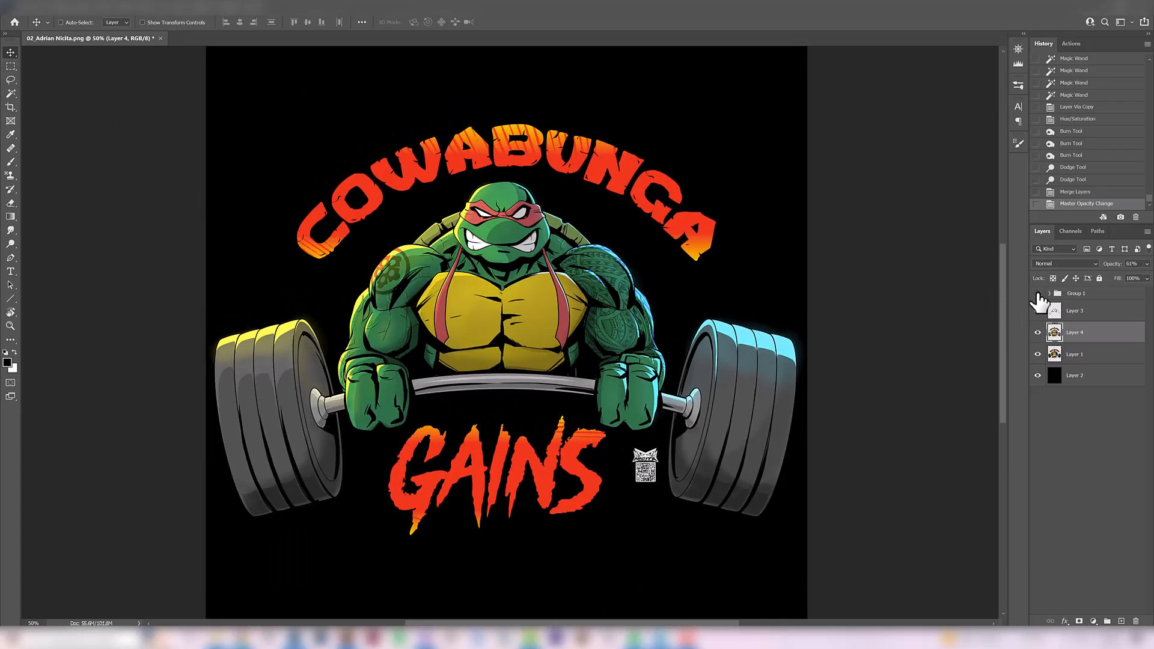
# Compare the original turtle artwork in Group 1 repeatedly with the newly inked version, close up and at reduced size
pyautogui.click(1037, 304)
pyautogui.click(1037, 294)
pyautogui.click(1037, 295)
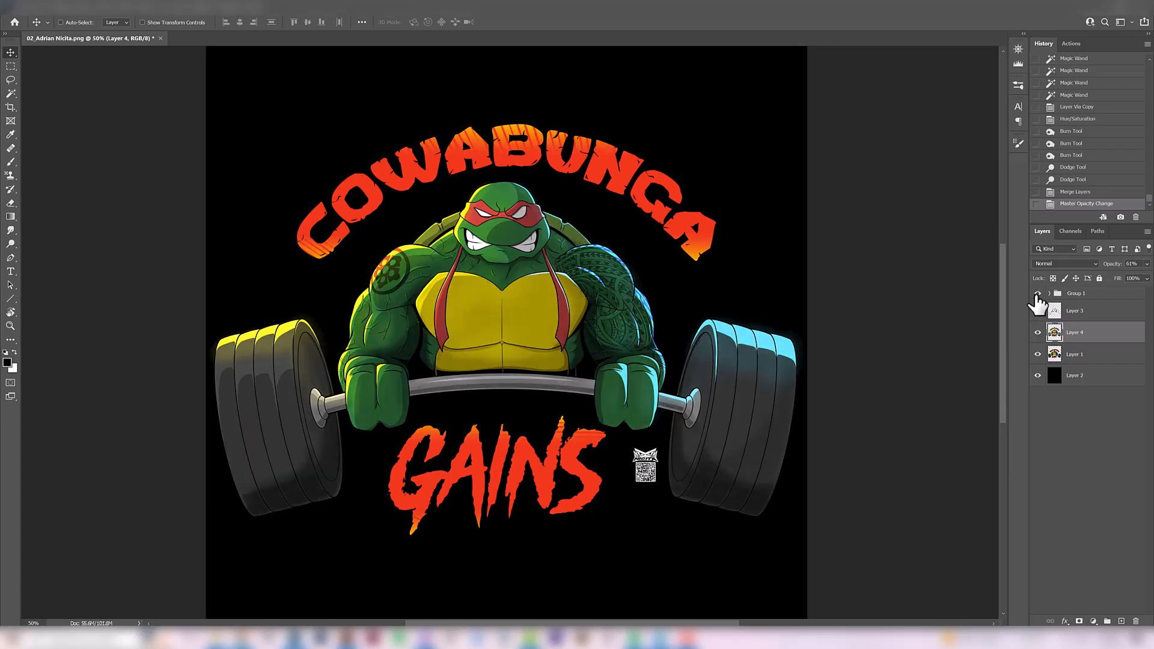
pyautogui.click(1037, 294)
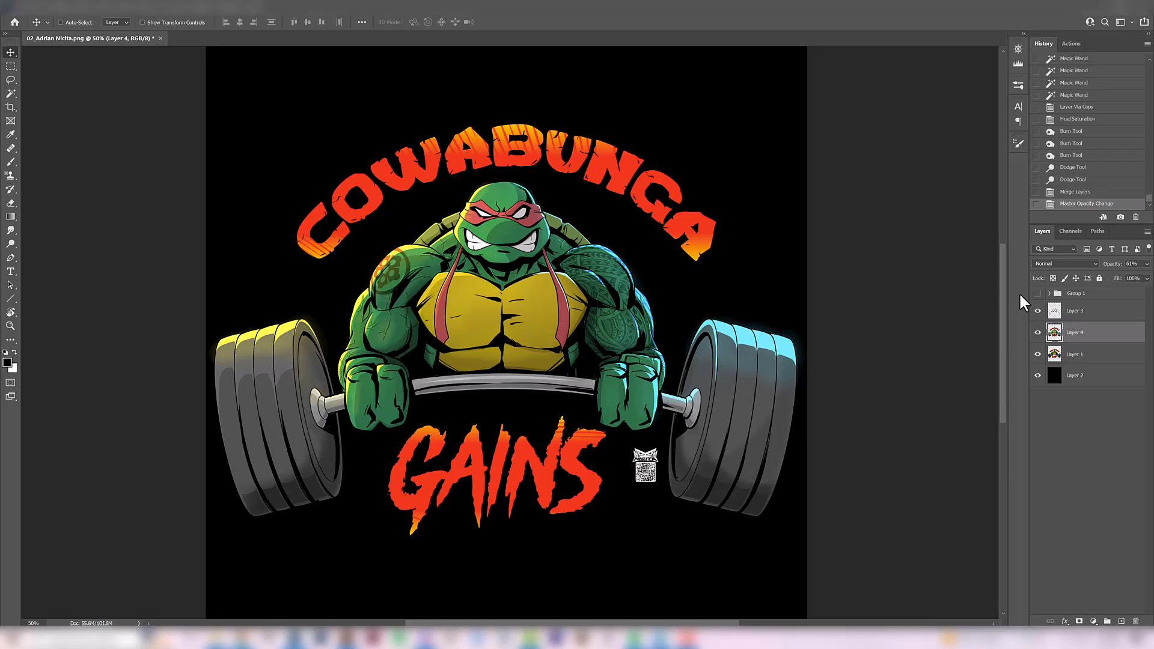
pyautogui.click(1037, 294)
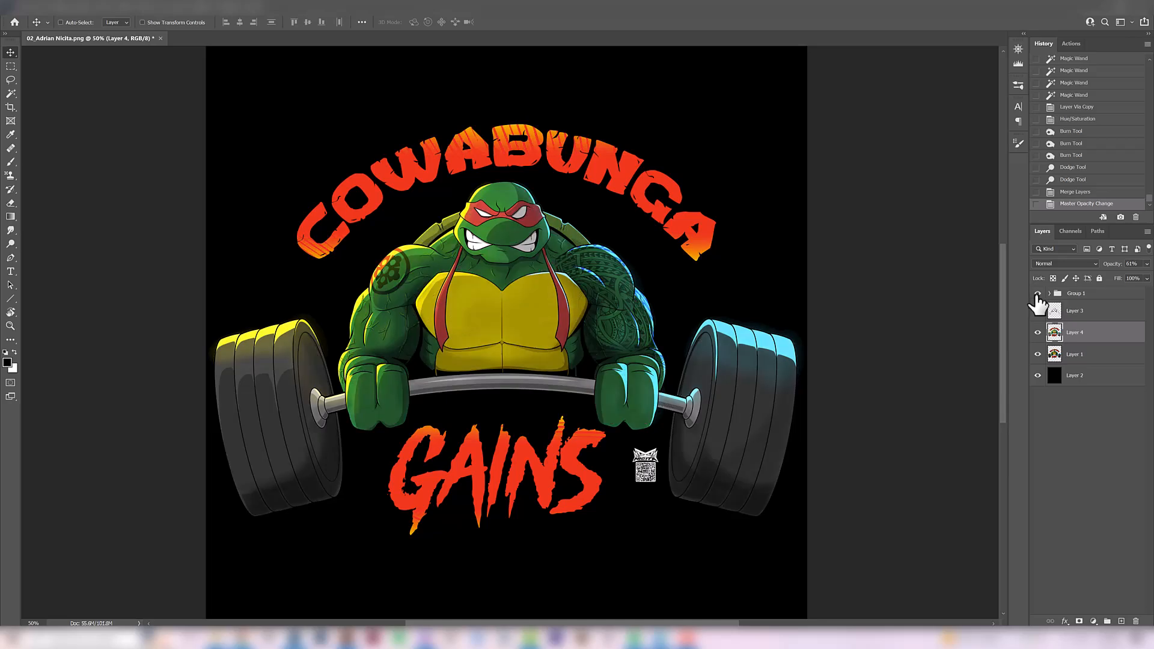
pyautogui.click(1037, 294)
pyautogui.click(1037, 294)
pyautogui.click(1037, 294)
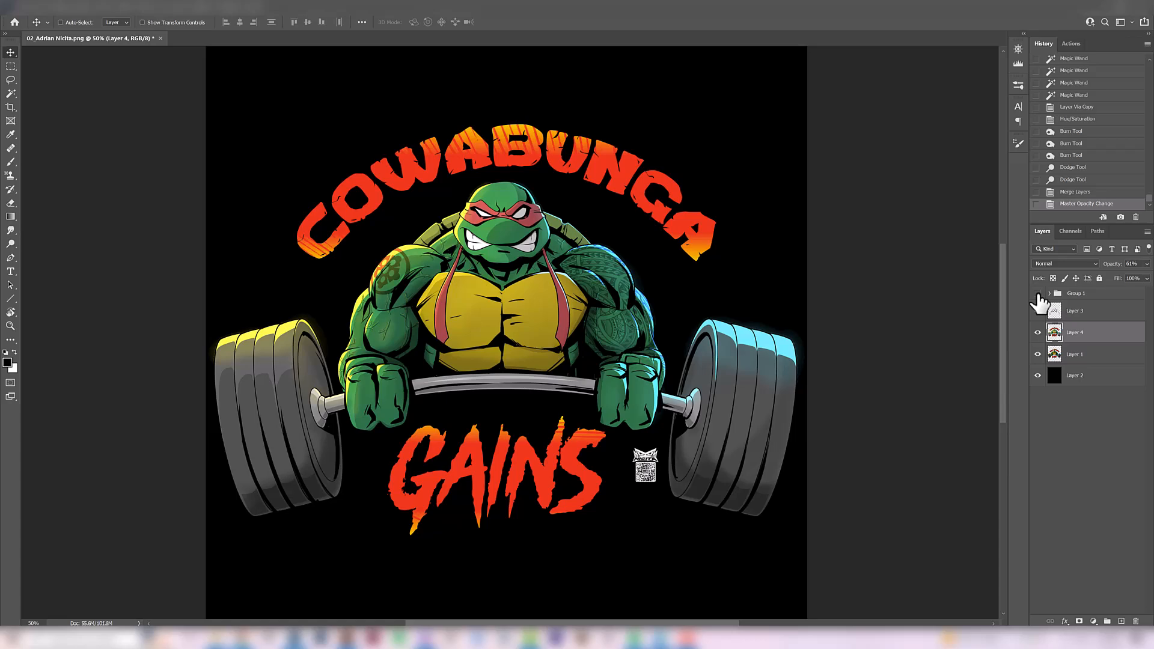
pyautogui.click(1037, 294)
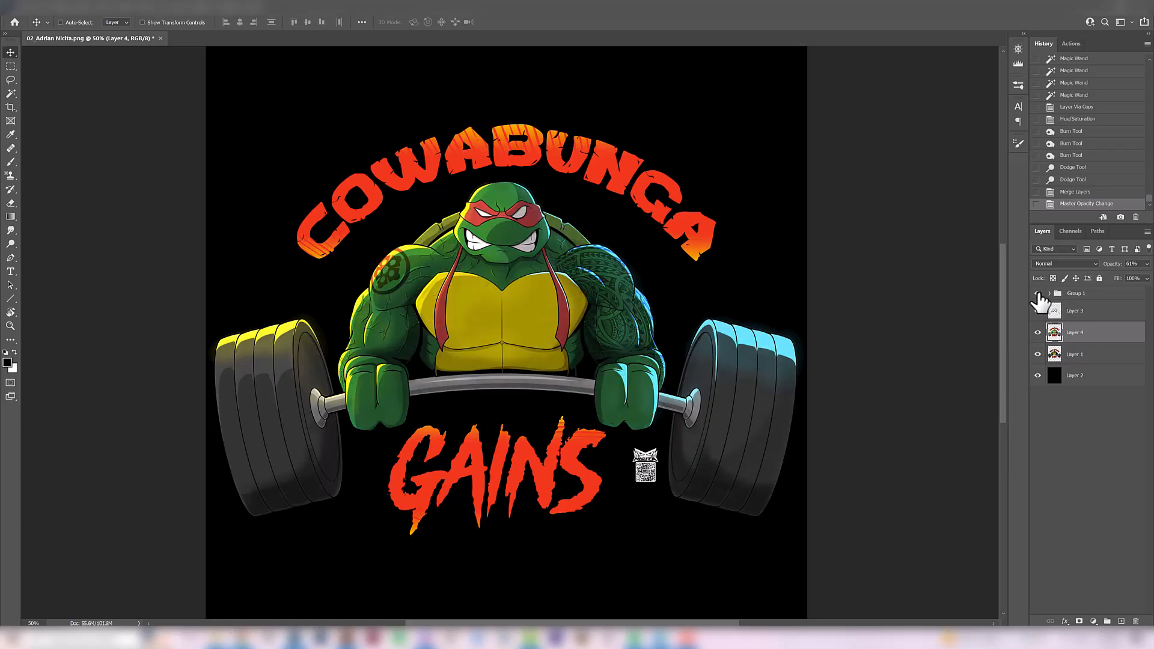
pyautogui.click(1037, 293)
pyautogui.click(1038, 294)
pyautogui.click(1038, 293)
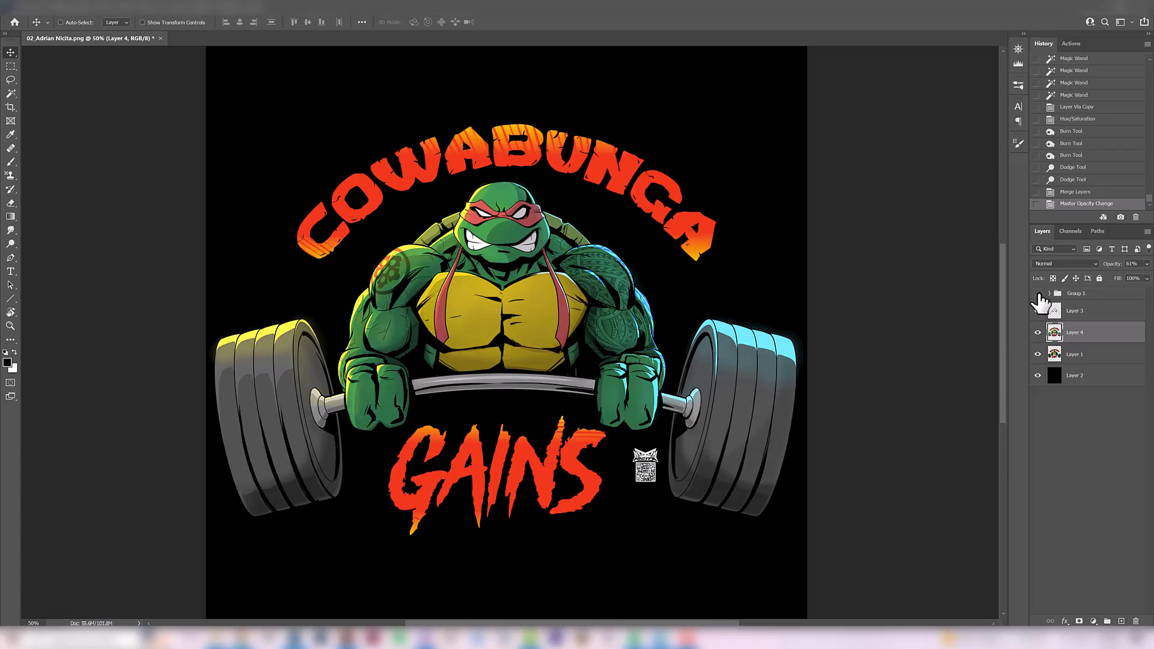
pyautogui.click(1037, 294)
pyautogui.click(1038, 294)
pyautogui.hotkey('ctrl', '-')
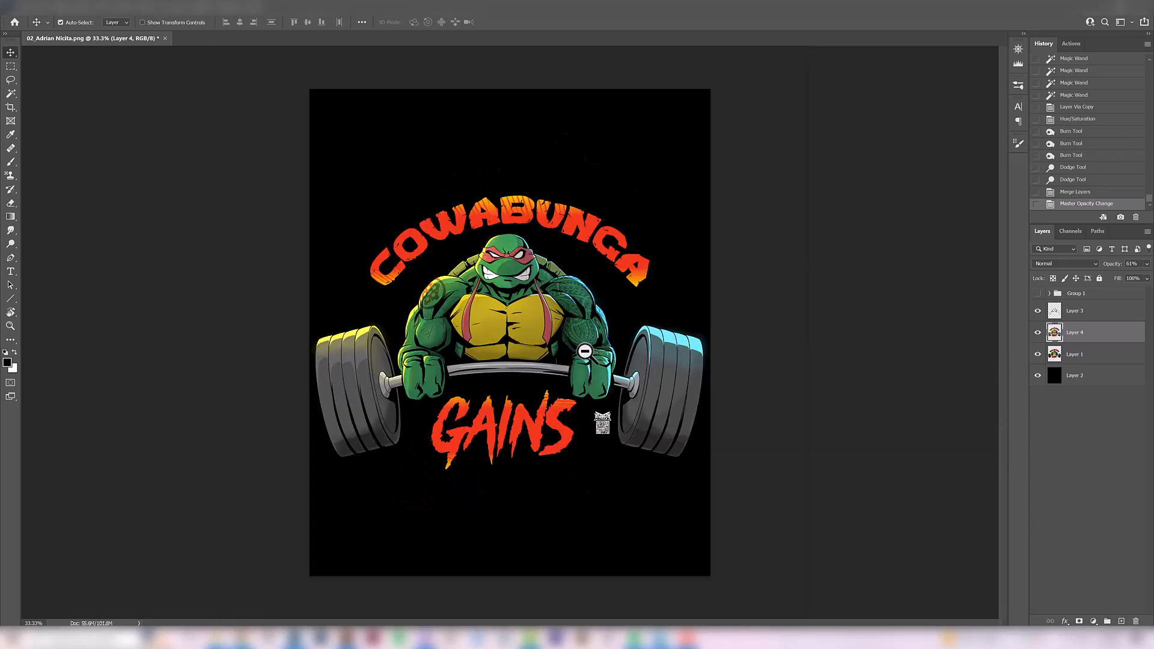
pyautogui.click(1038, 293)
pyautogui.click(1037, 294)
pyautogui.click(1038, 294)
pyautogui.click(1038, 293)
pyautogui.scroll(1, 380, 455)
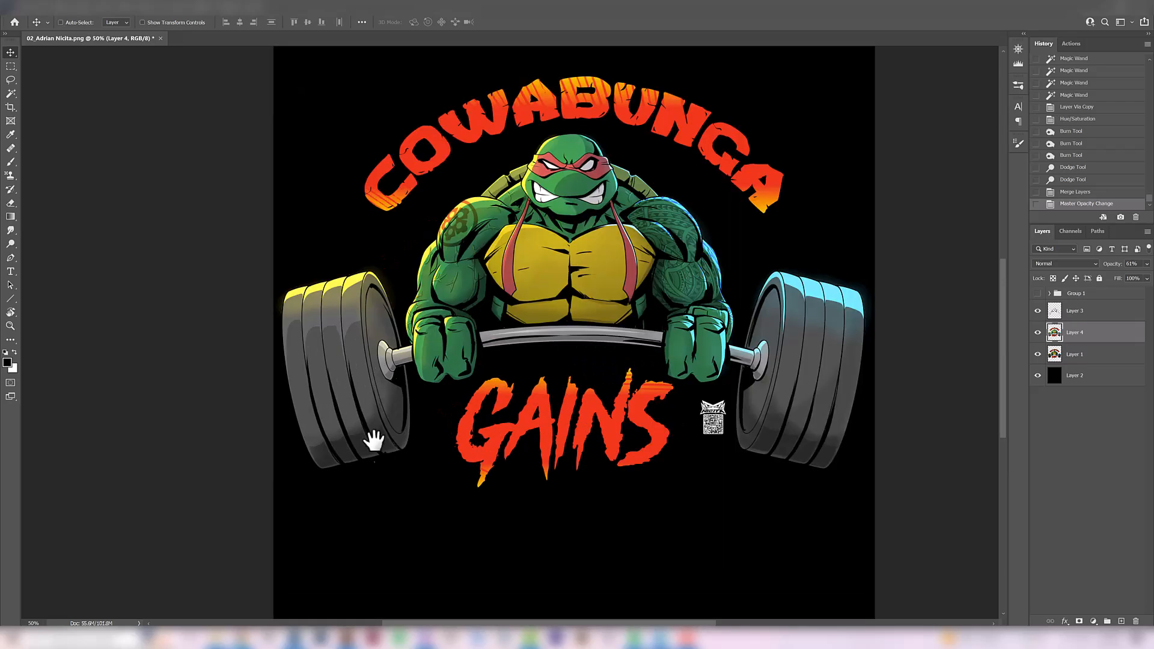
pyautogui.moveTo(637, 377); pyautogui.dragTo(604, 444)
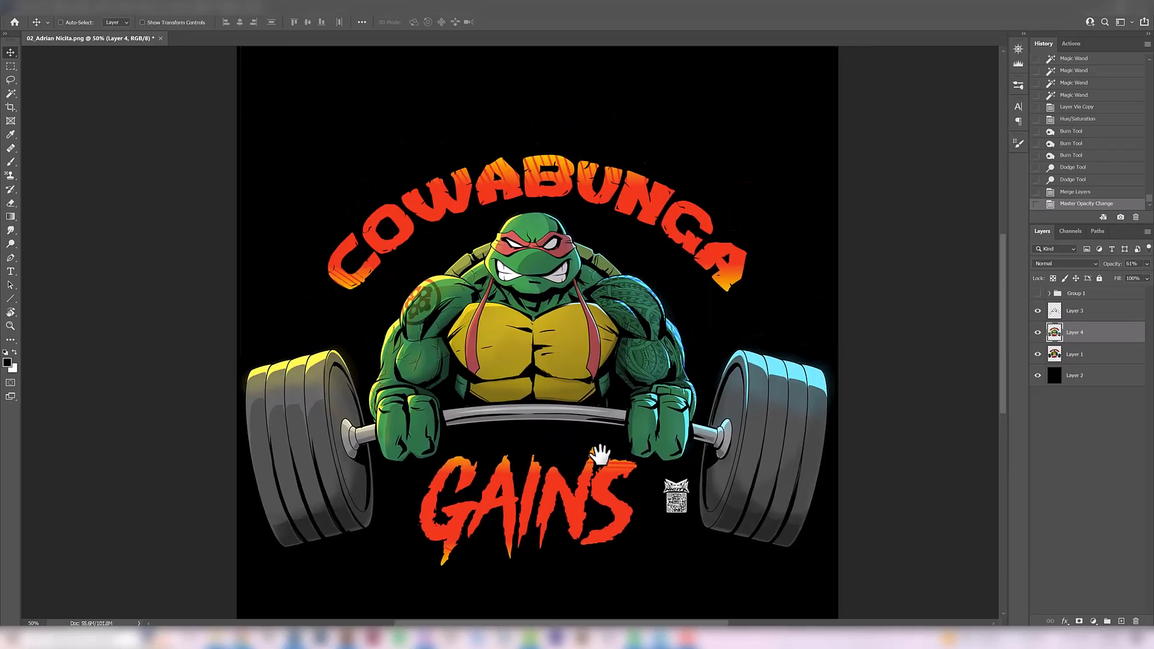
pyautogui.keyDown('alt'); pyautogui.click(570, 379); pyautogui.keyUp('alt')
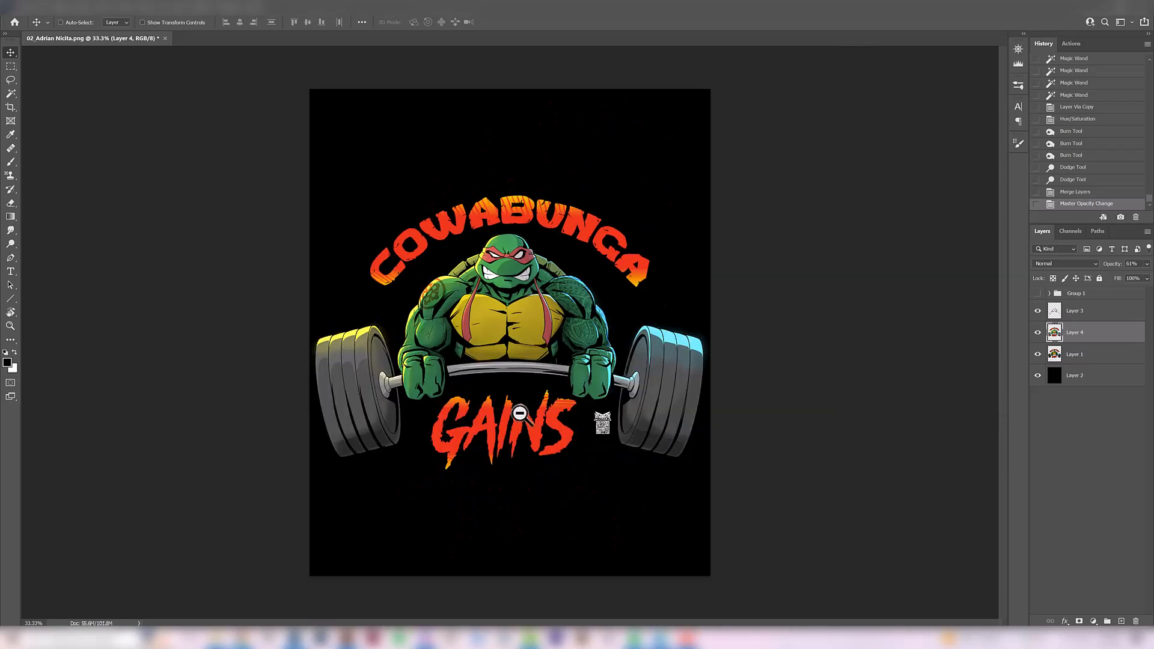
pyautogui.keyDown('alt'); pyautogui.click(569, 361); pyautogui.keyUp('alt')
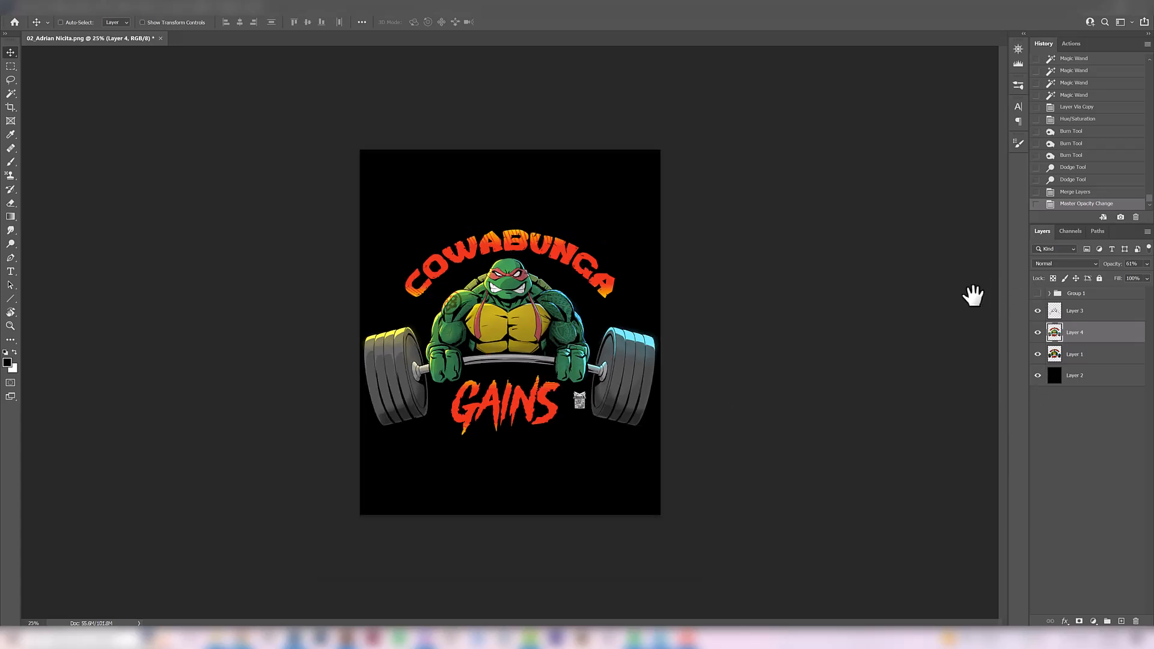
pyautogui.click(528, 438)
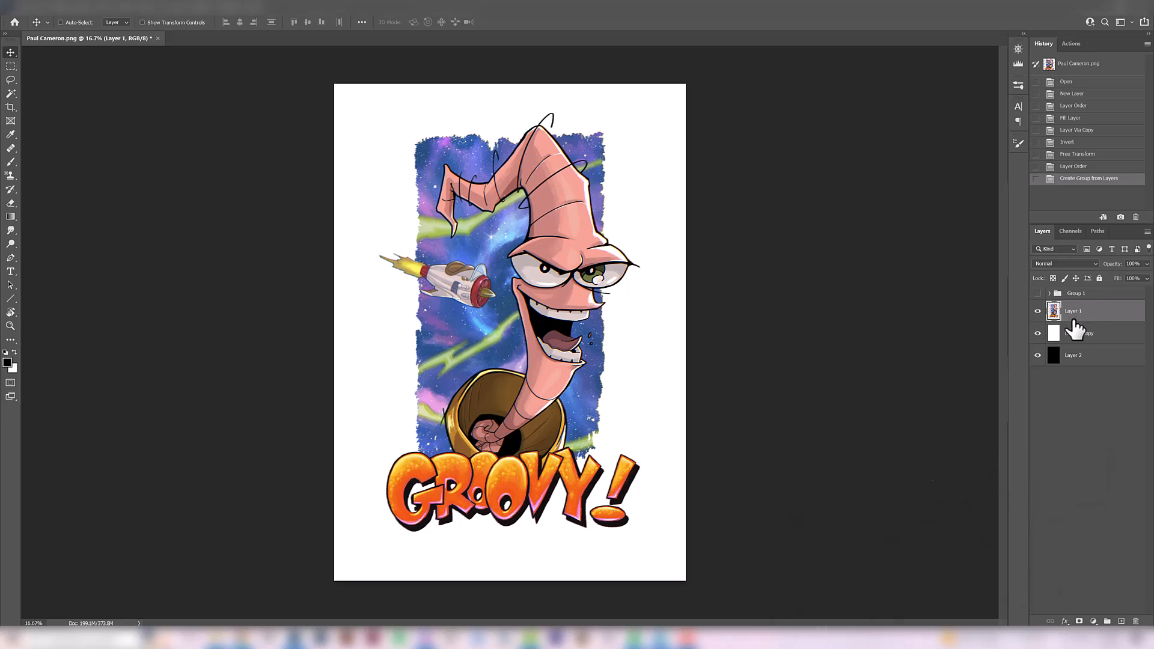
# Examine the GROOVY! worm illustration up close and as a whole, comparing it on white and black backgrounds
pyautogui.keyDown('ctrl'); pyautogui.click(566, 355); pyautogui.keyUp('ctrl')
pyautogui.moveTo(557, 375); pyautogui.dragTo(565, 427)
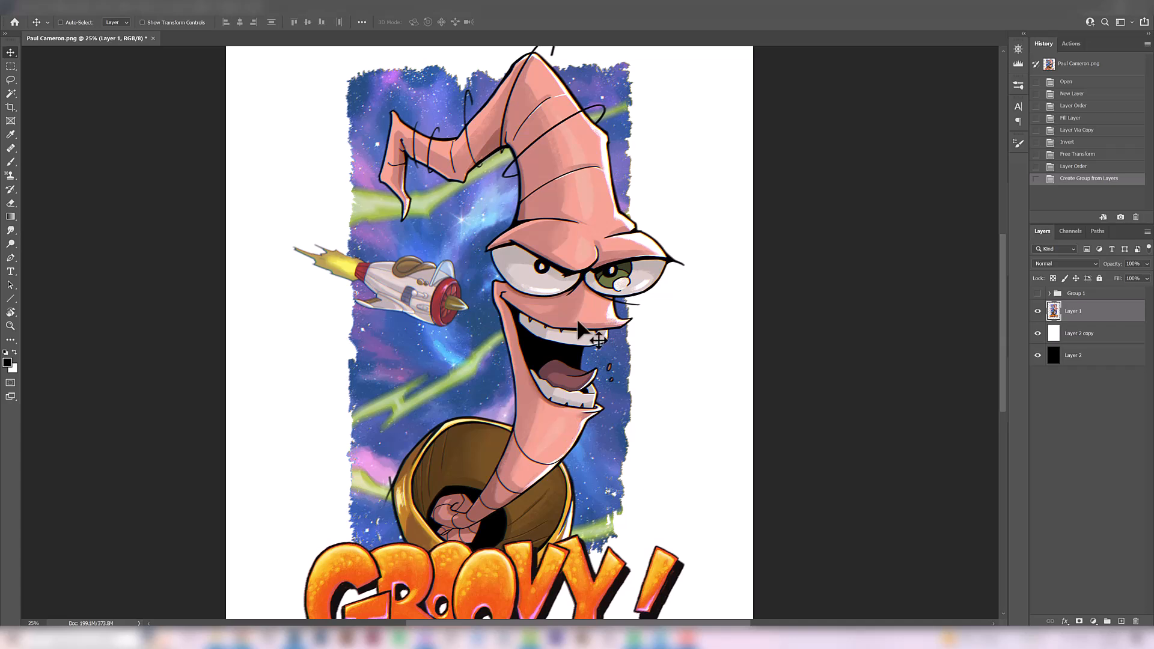
pyautogui.moveTo(532, 329); pyautogui.dragTo(537, 343)
pyautogui.keyDown('alt'); pyautogui.click(525, 359); pyautogui.keyUp('alt')
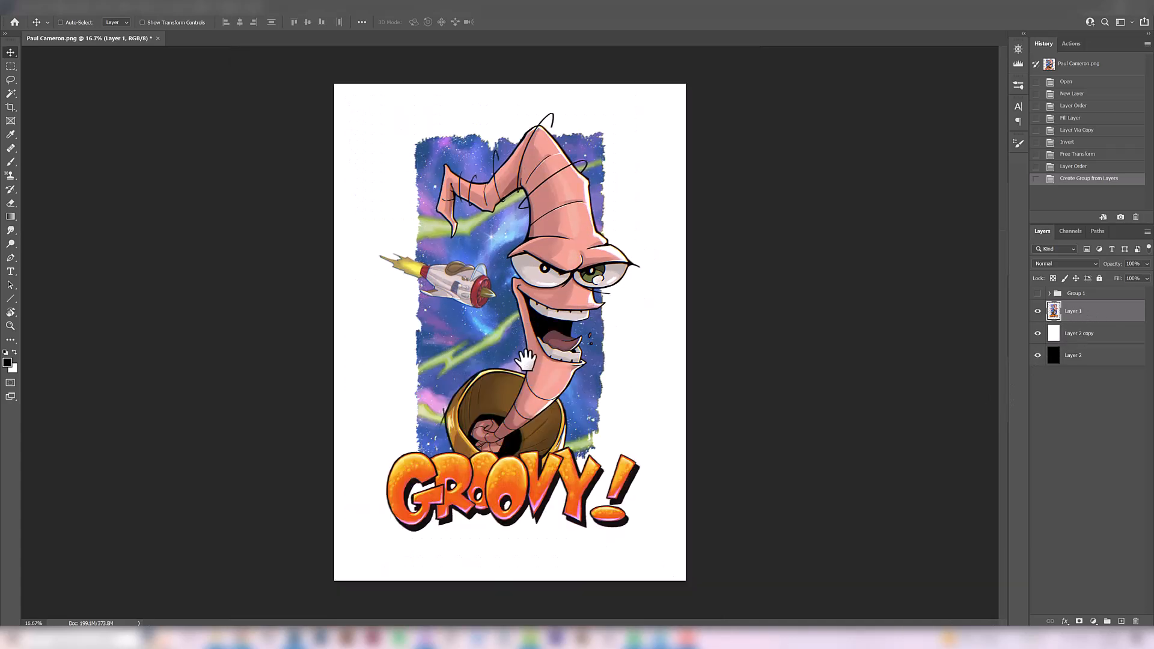
pyautogui.click(1038, 333)
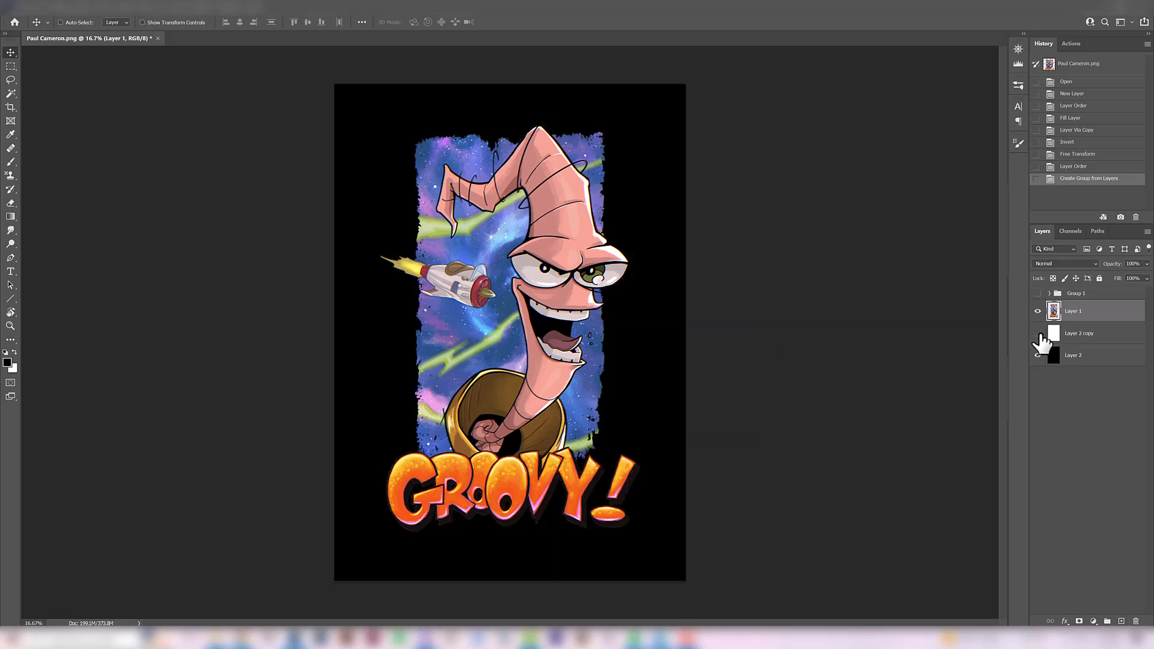
pyautogui.click(1038, 333)
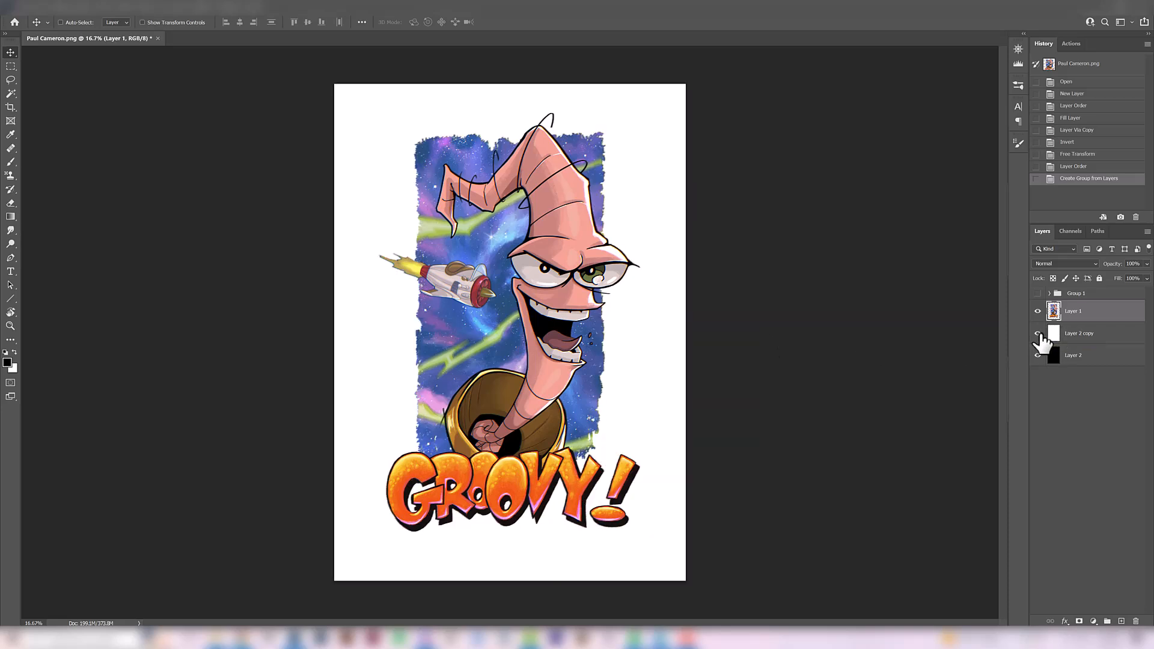
pyautogui.hotkey('ctrl', '+')
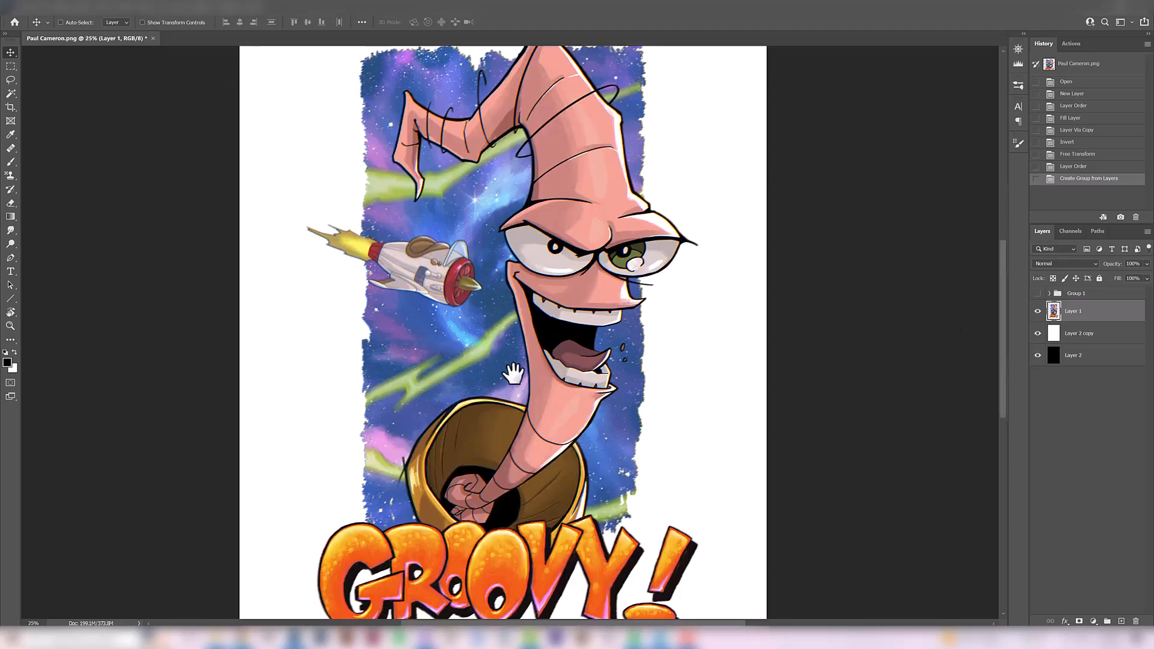
# Add a new empty layer above the worm artwork layer and choose the Brush tool for drawing on it
pyautogui.click(1121, 620)
pyautogui.press('b')
pyautogui.moveTo(499, 394); pyautogui.dragTo(492, 412)
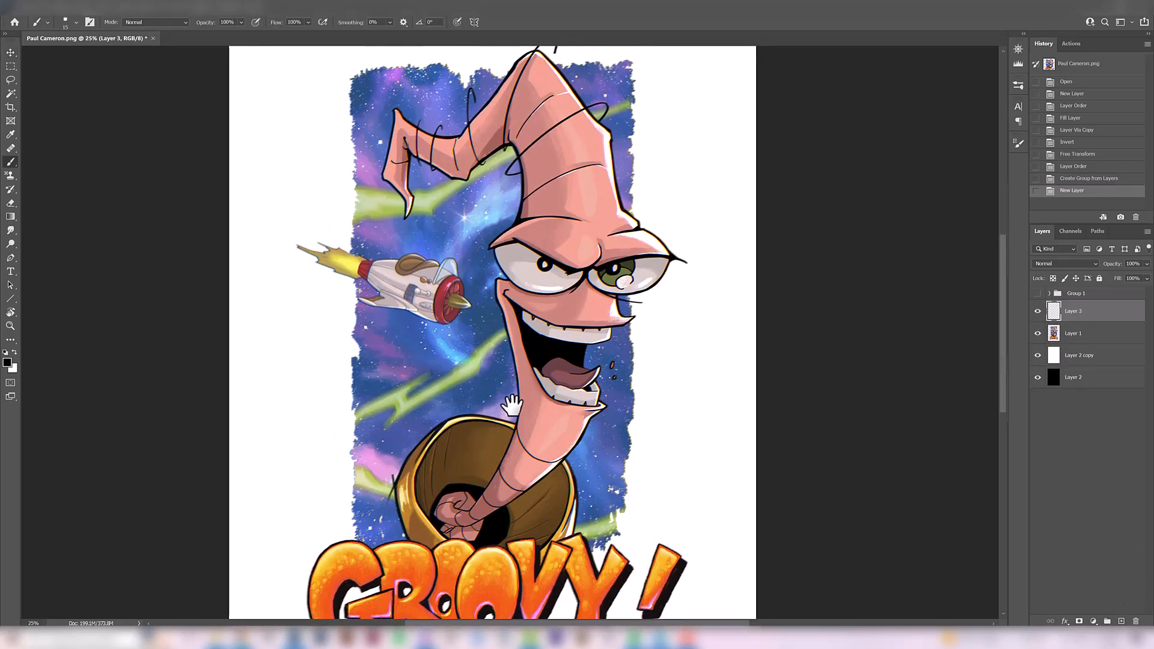
# Examine the worm's face, mouth and upper body up close to judge the linework and shading
pyautogui.keyDown('ctrl'); pyautogui.click(557, 341); pyautogui.keyUp('ctrl')
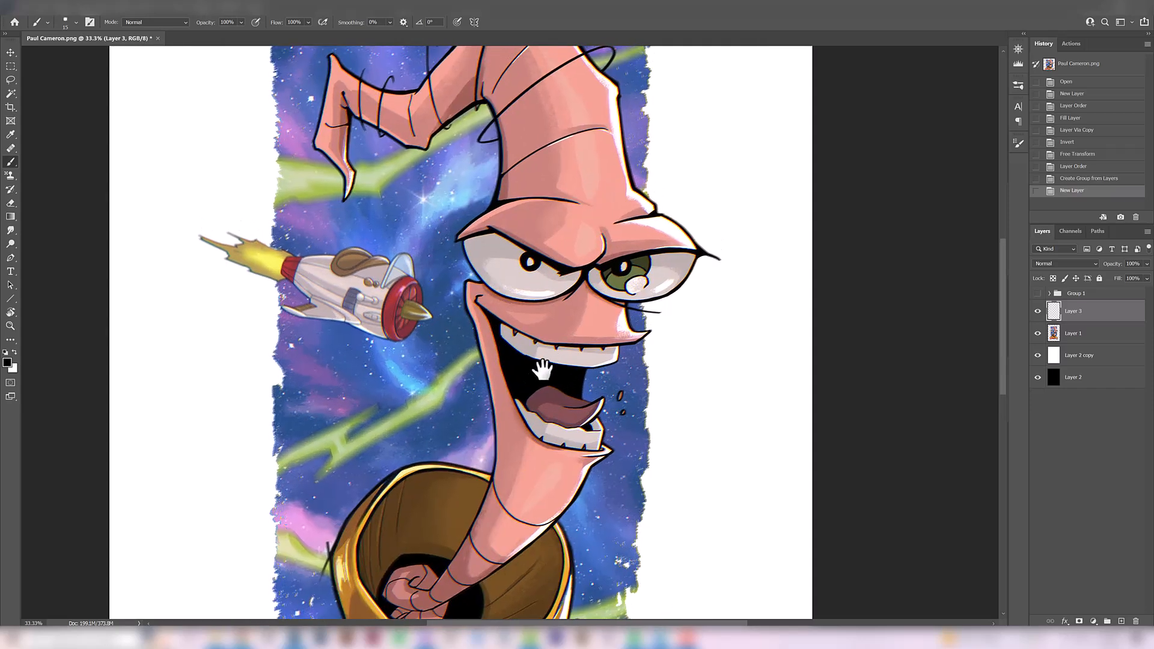
pyautogui.moveTo(515, 471); pyautogui.dragTo(555, 321)
pyautogui.keyDown('ctrl'); pyautogui.click(546, 360); pyautogui.keyUp('ctrl')
pyautogui.moveTo(516, 403); pyautogui.dragTo(515, 451)
pyautogui.moveTo(524, 388); pyautogui.dragTo(510, 471)
pyautogui.moveTo(582, 105); pyautogui.dragTo(508, 348)
pyautogui.keyDown('ctrl'); pyautogui.click(522, 276); pyautogui.keyUp('ctrl')
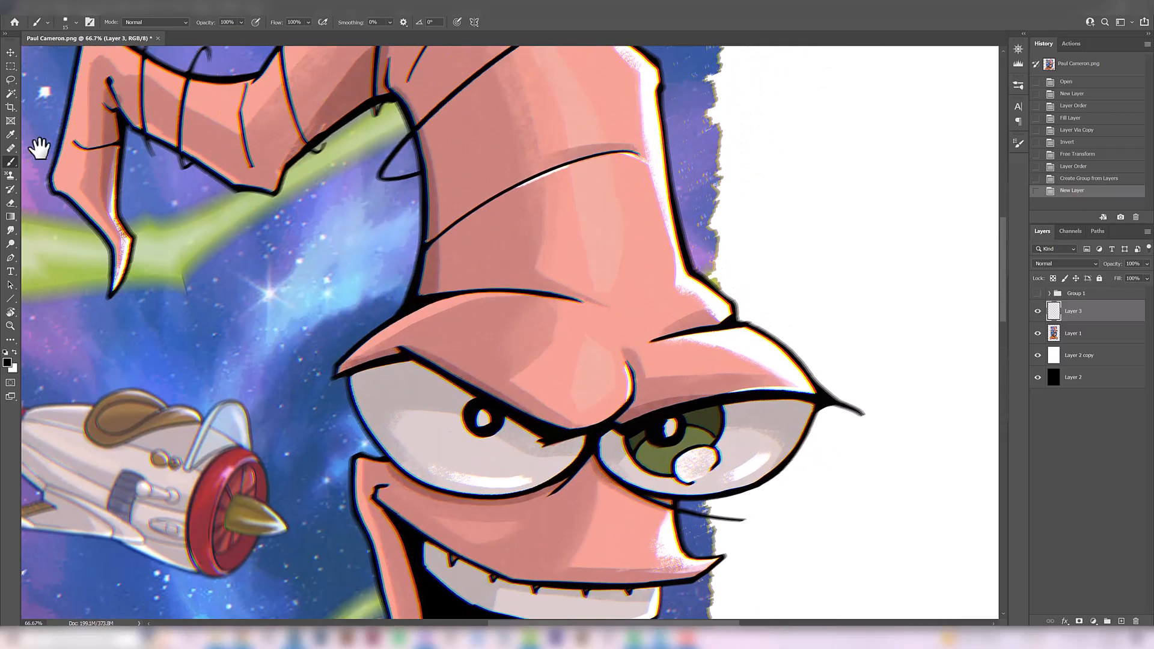
# Inspect the segment lines and outline of the worm's bent head tip up close, including where strokes overshoot the contour
pyautogui.click(11, 52)
pyautogui.keyDown('ctrl'); pyautogui.click(301, 159); pyautogui.keyUp('ctrl')
pyautogui.moveTo(301, 160); pyautogui.dragTo(453, 309)
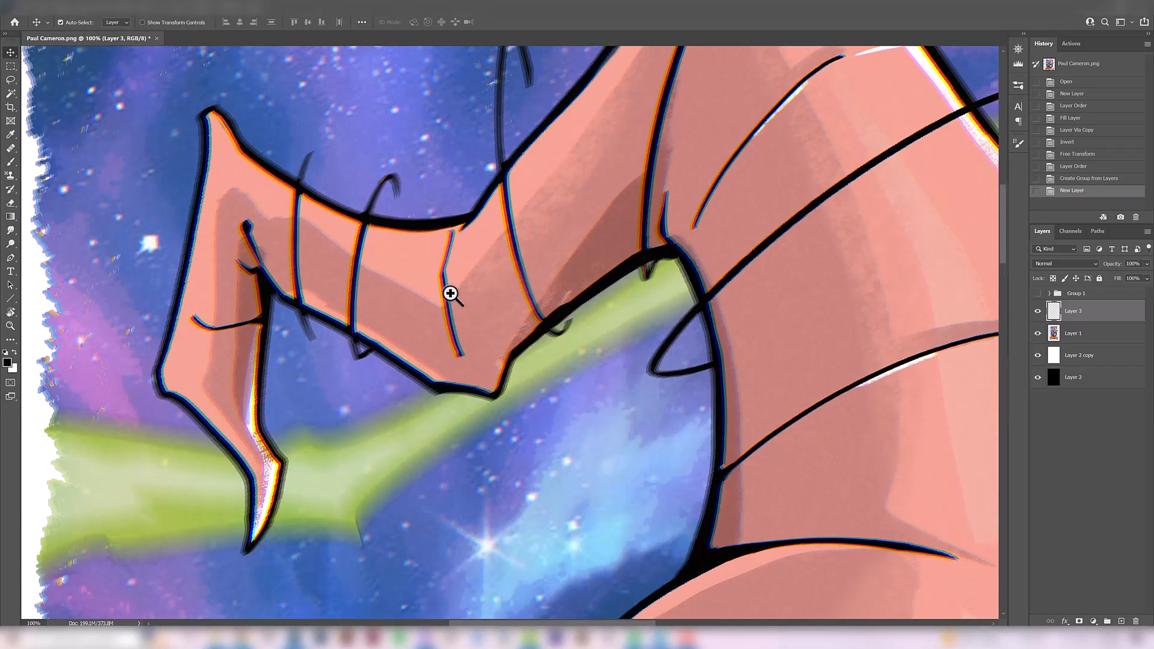
pyautogui.keyDown('ctrl'); pyautogui.click(456, 294); pyautogui.keyUp('ctrl')
pyautogui.moveTo(384, 330); pyautogui.dragTo(439, 329)
pyautogui.moveTo(337, 306); pyautogui.dragTo(465, 228)
pyautogui.moveTo(410, 276); pyautogui.dragTo(337, 244)
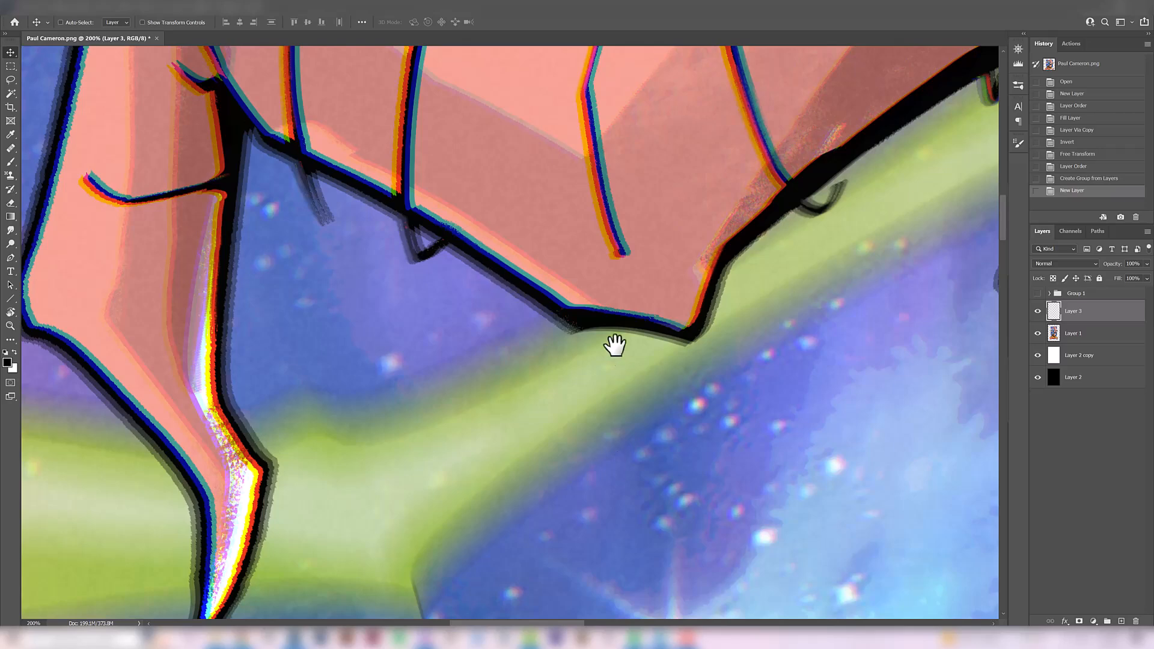
pyautogui.keyDown('alt'); pyautogui.click(587, 299); pyautogui.keyUp('alt')
pyautogui.keyDown('alt'); pyautogui.click(587, 298); pyautogui.keyUp('alt')
pyautogui.moveTo(543, 335); pyautogui.dragTo(495, 344)
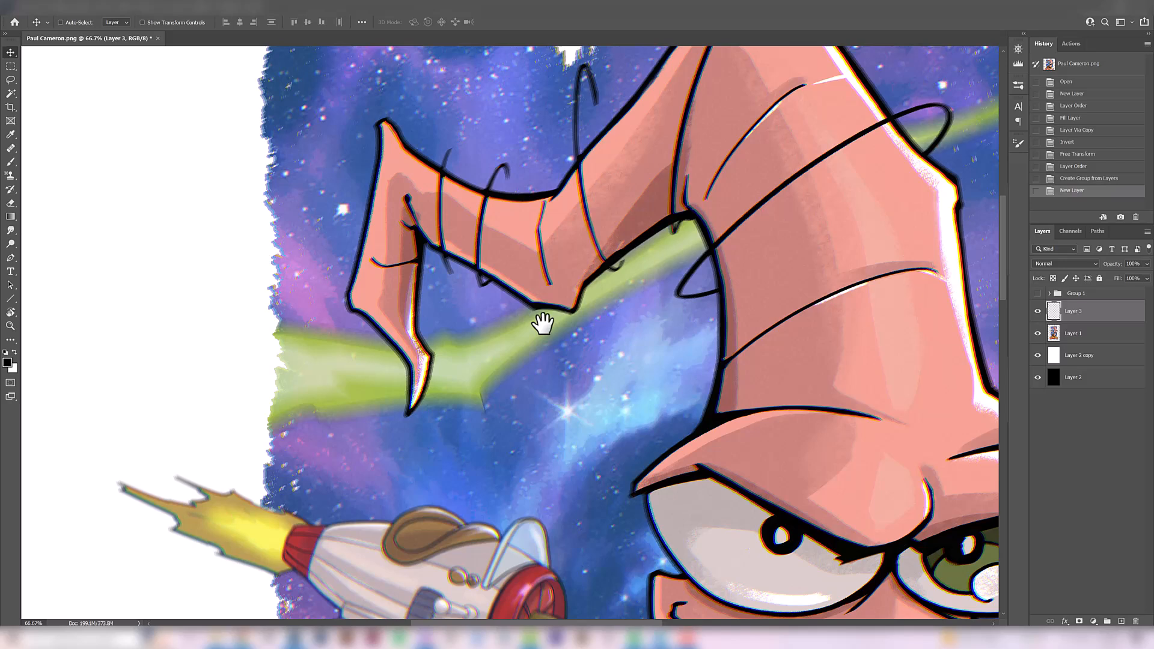
# Review the whole GROOVY! composition at reduced size, checking the worm, rocket, background panel and lettering together
pyautogui.keyDown('alt'); pyautogui.click(527, 335); pyautogui.keyUp('alt')
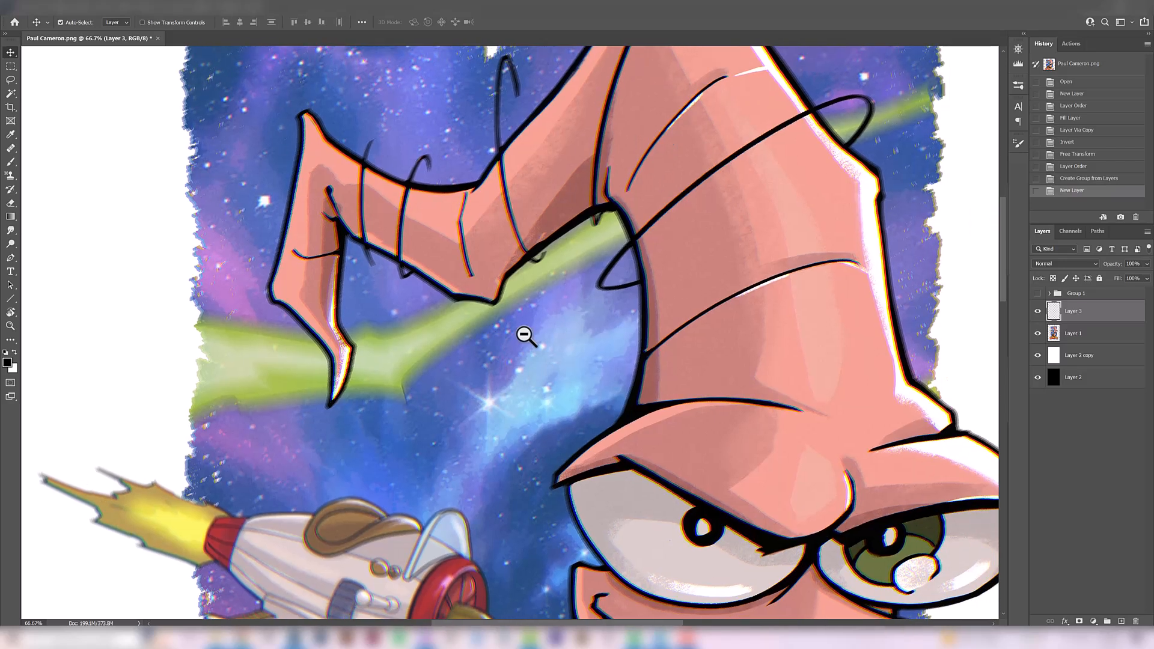
pyautogui.moveTo(708, 424); pyautogui.dragTo(553, 243)
pyautogui.keyDown('alt'); pyautogui.click(592, 354); pyautogui.keyUp('alt')
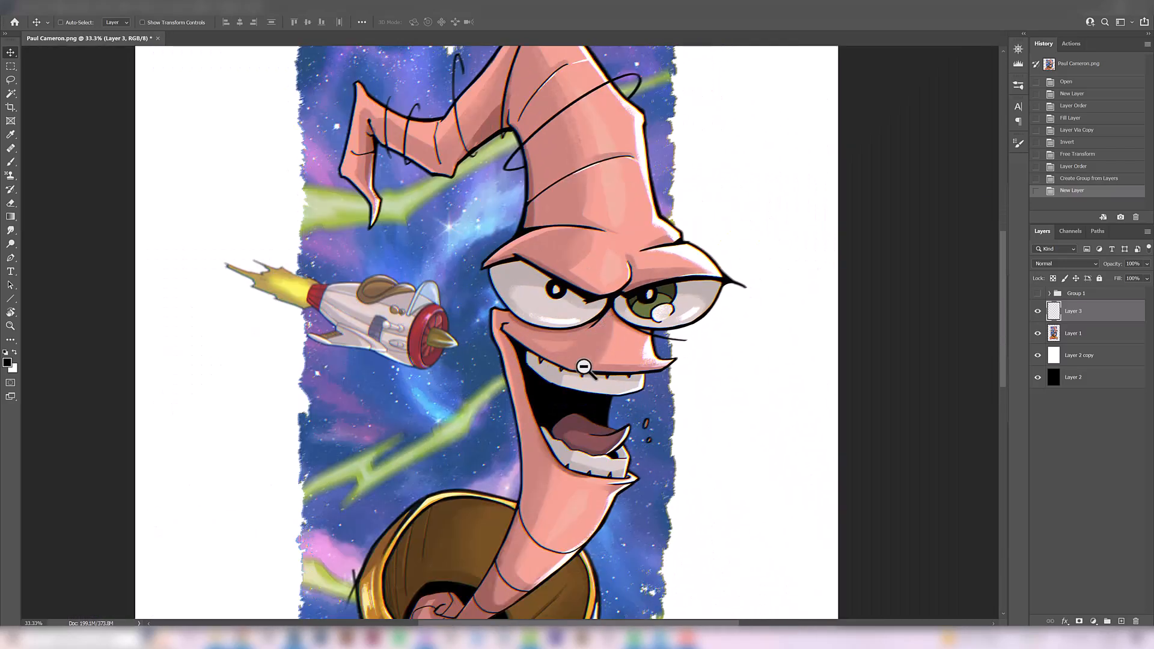
pyautogui.moveTo(646, 418); pyautogui.dragTo(607, 343)
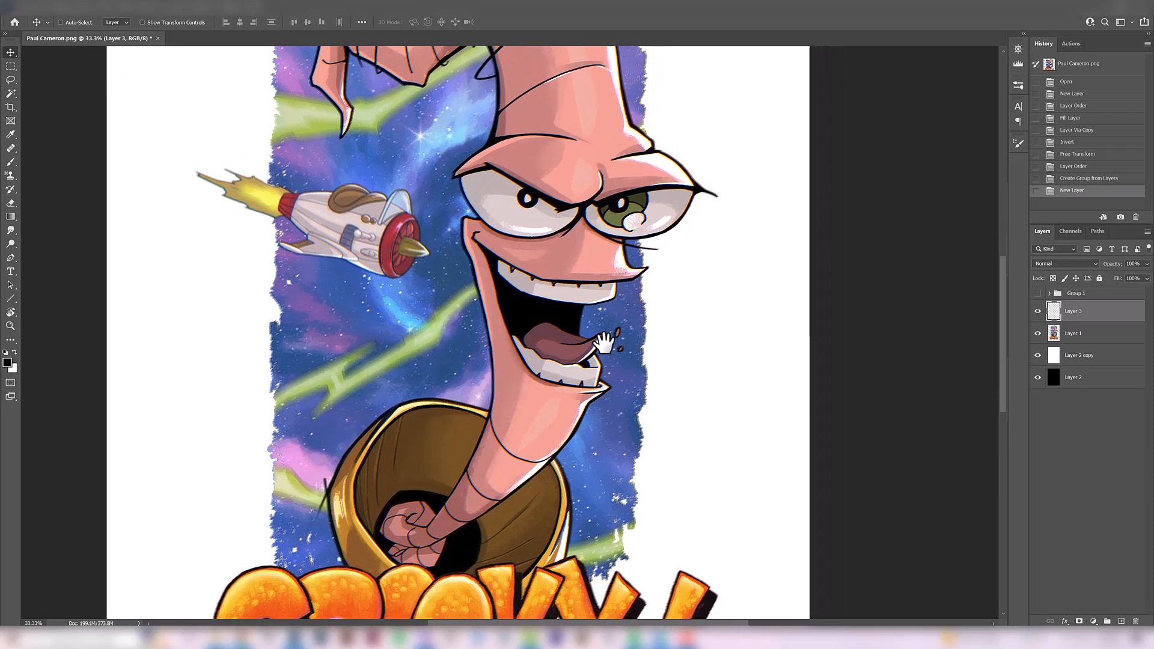
pyautogui.keyDown('alt'); pyautogui.click(607, 334); pyautogui.keyUp('alt')
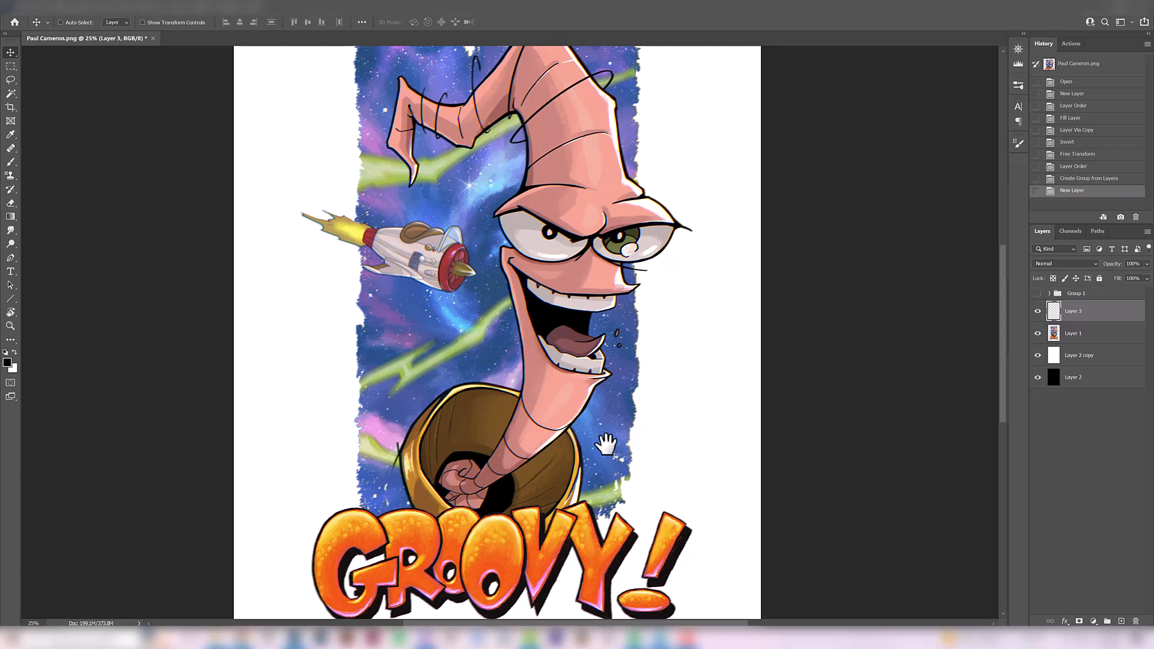
pyautogui.keyDown('alt'); pyautogui.click(604, 307); pyautogui.keyUp('alt')
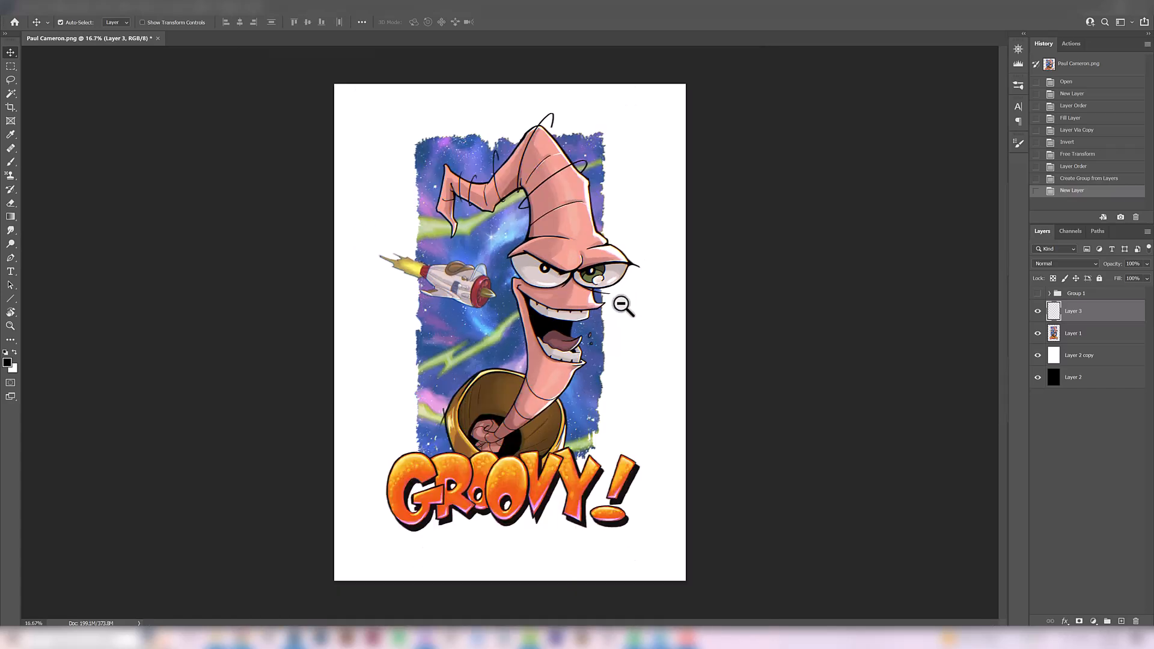
pyautogui.keyDown('ctrl'); pyautogui.click(510, 439); pyautogui.keyUp('ctrl')
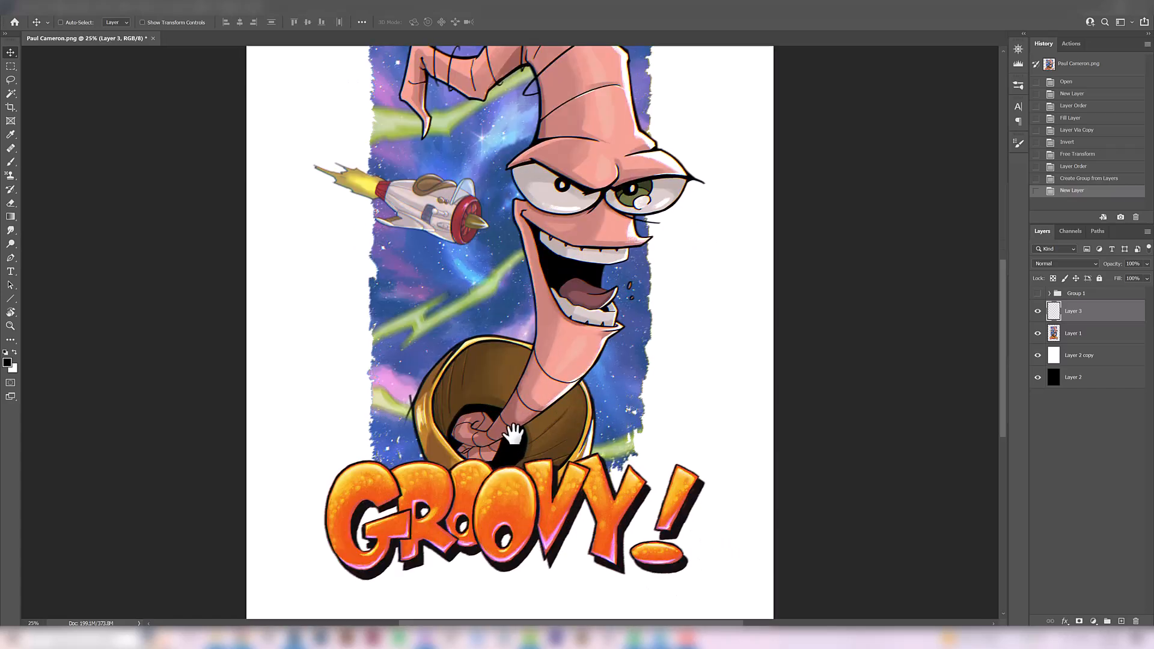
pyautogui.moveTo(534, 396); pyautogui.dragTo(515, 459)
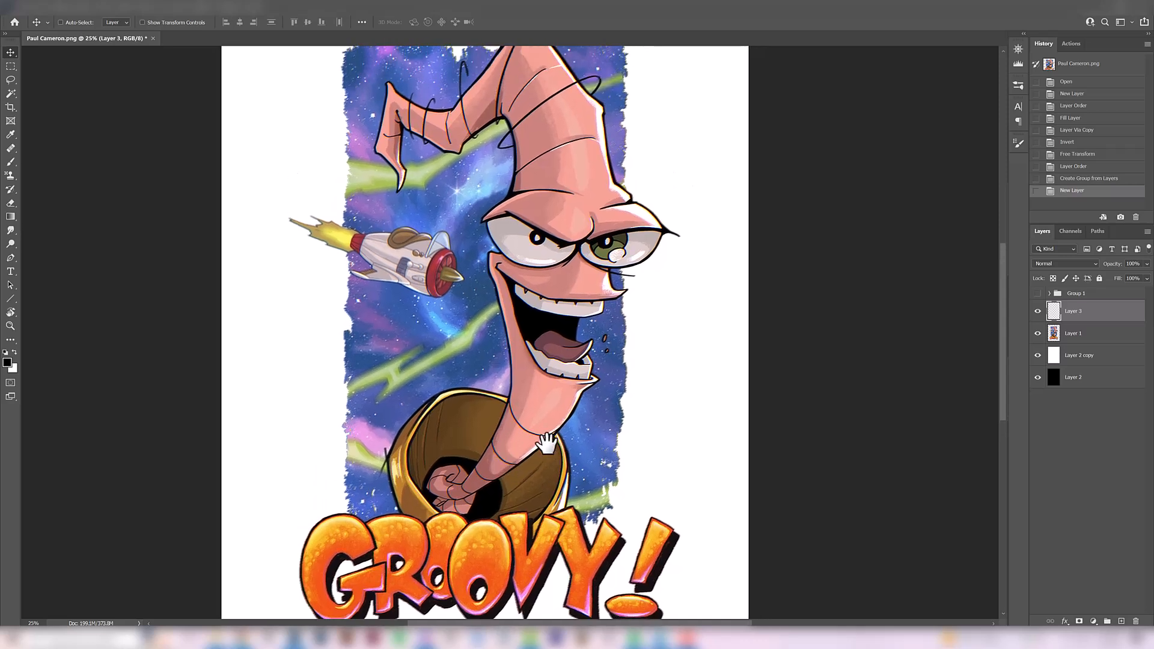
pyautogui.moveTo(548, 238); pyautogui.dragTo(526, 299)
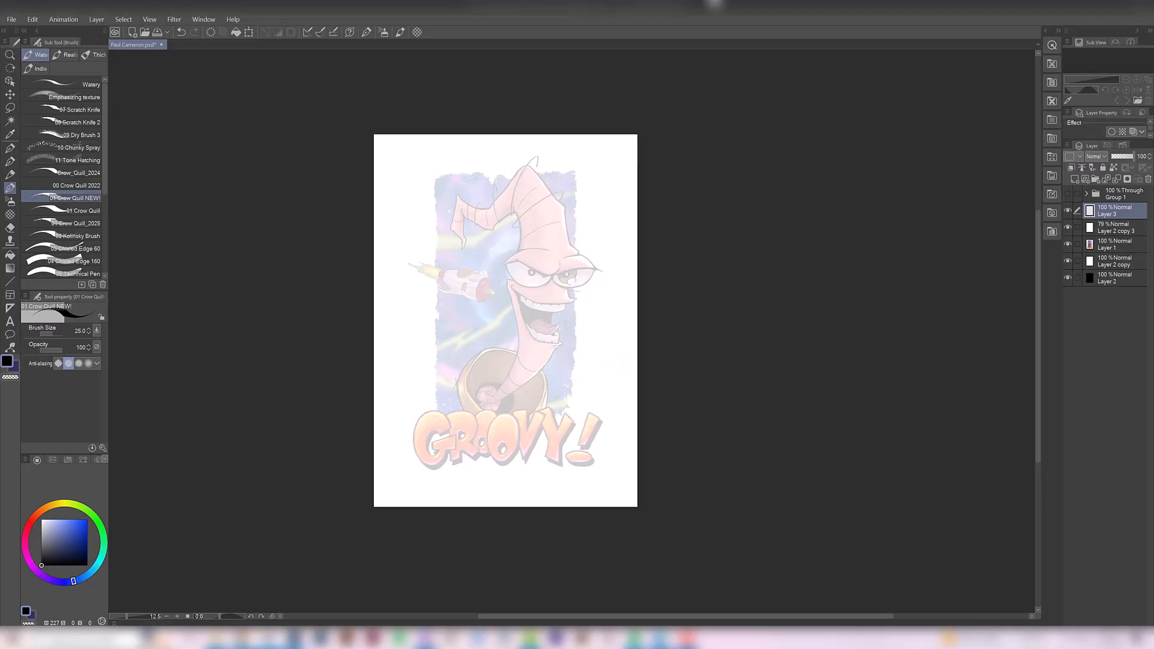
# In Clip Studio Paint, set the Crow Quill NEW! brush size to 50 for drawing over the faded worm artwork
pyautogui.keyDown('ctrl'); pyautogui.click(534, 345); pyautogui.keyUp('ctrl')
pyautogui.moveTo(534, 353); pyautogui.dragTo(539, 404)
pyautogui.press(']')
pyautogui.press(']')
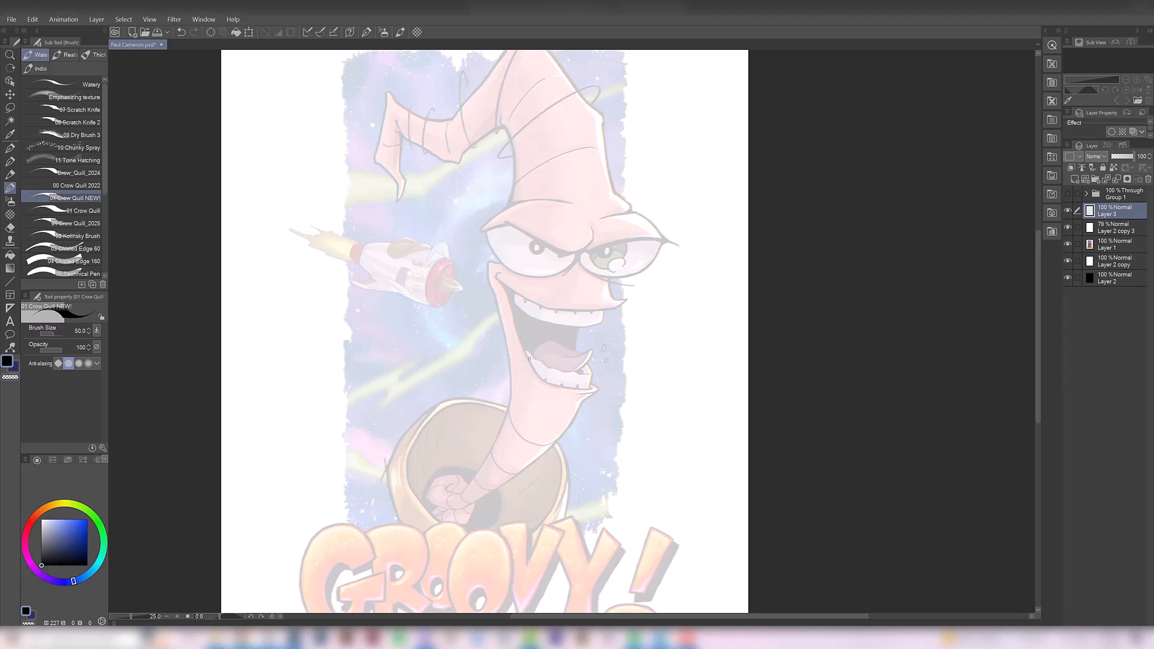
pyautogui.keyDown('alt'); pyautogui.click(529, 360); pyautogui.keyUp('alt')
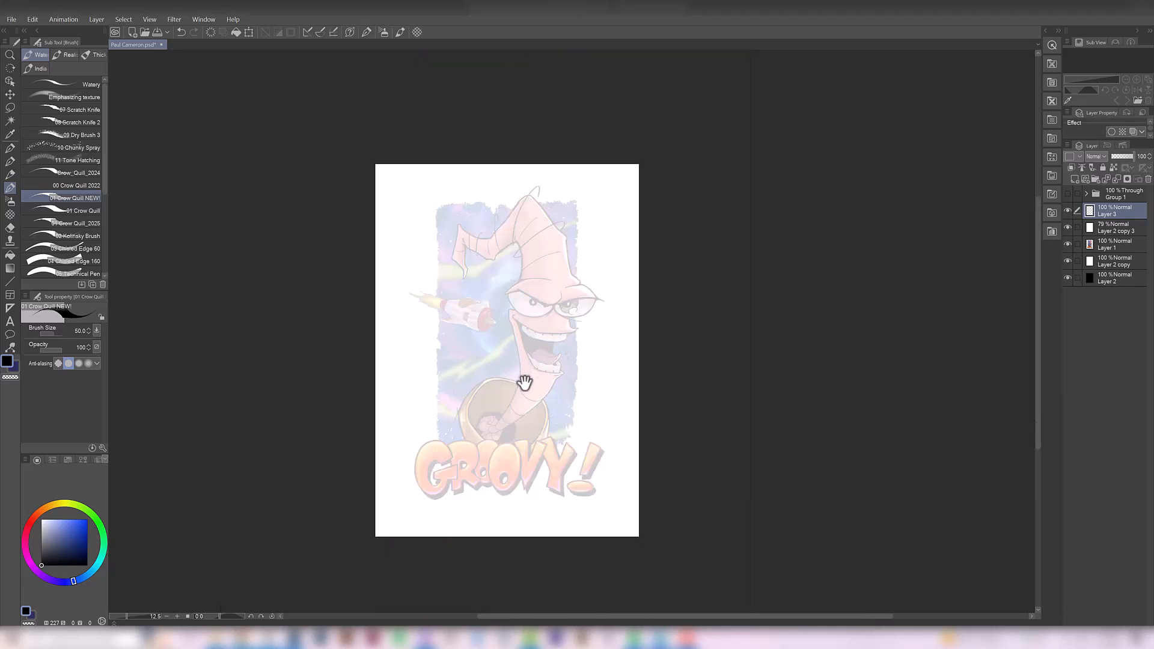
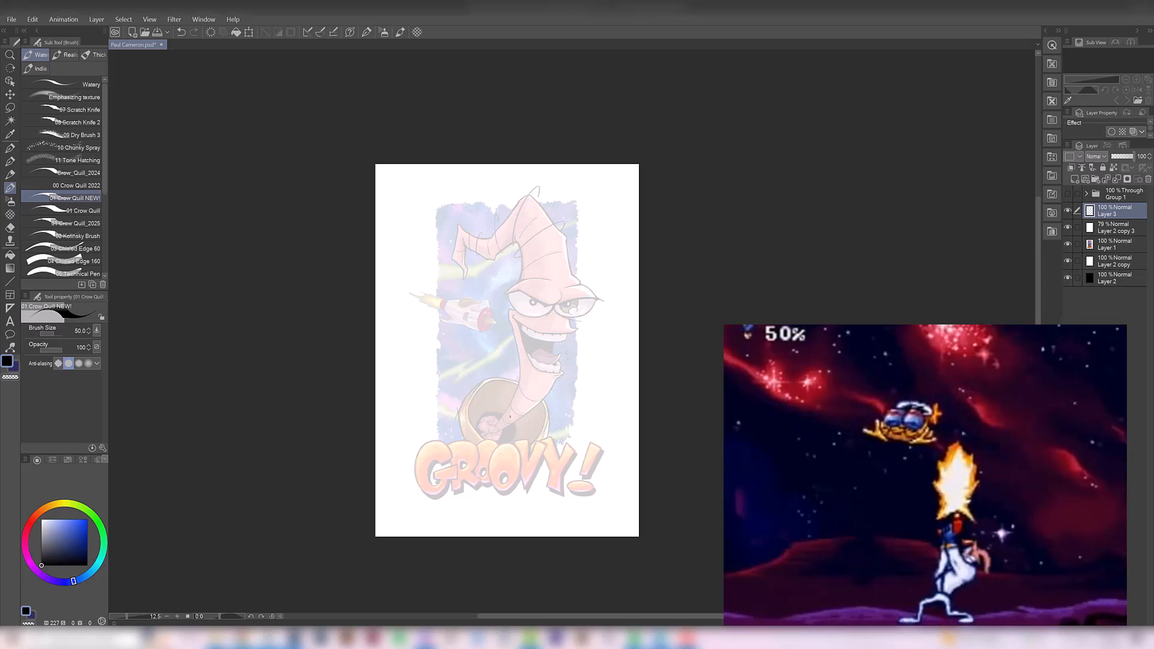
# Set the Crow Quill NEW! brush size to 100, testing strokes over the faded worm and undoing them
pyautogui.moveTo(517, 336); pyautogui.dragTo(553, 397)
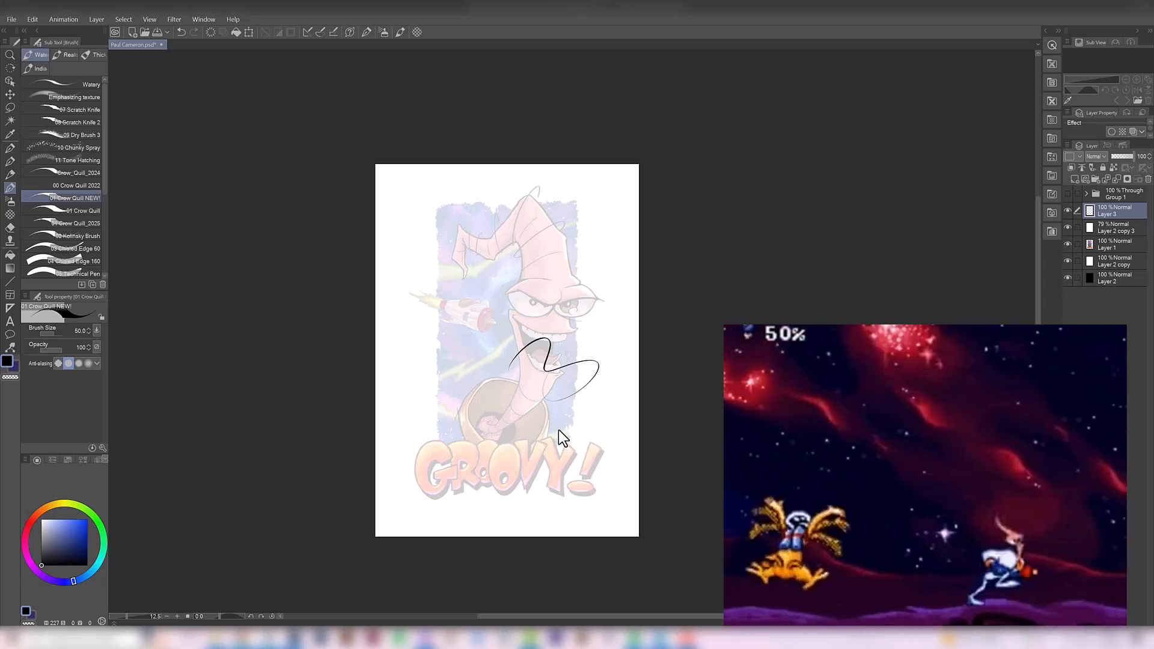
pyautogui.hotkey('ctrl', 'z')
pyautogui.press(']')
pyautogui.press(']')
pyautogui.press(']')
pyautogui.press(']')
pyautogui.moveTo(543, 350); pyautogui.dragTo(455, 412)
pyautogui.hotkey('ctrl', 'z')
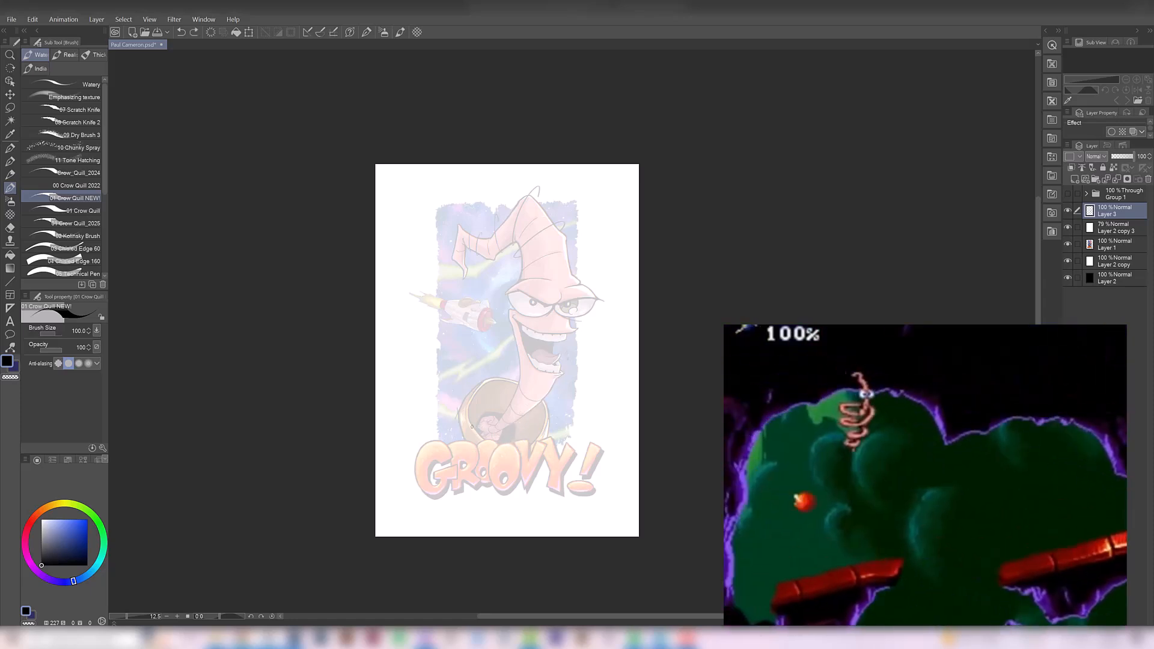
# Draw a loose oval around the base of the worm's body inside the collar opening
pyautogui.keyDown('ctrl'); pyautogui.click(489, 435); pyautogui.keyUp('ctrl')
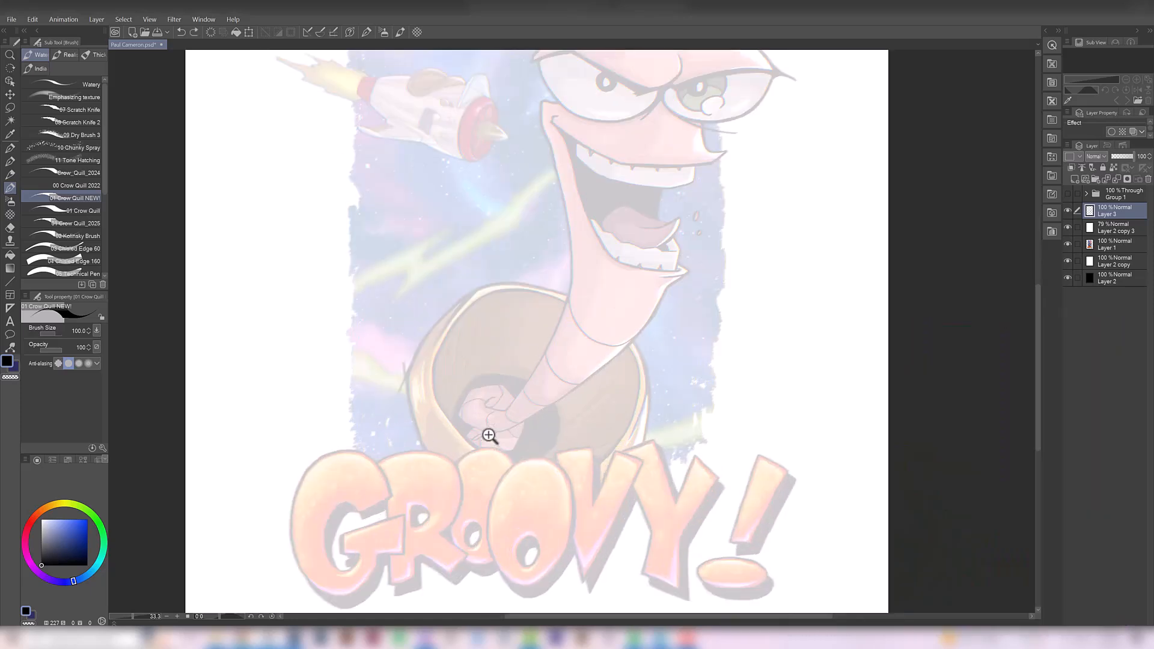
pyautogui.keyDown('ctrl'); pyautogui.keyDown('alt'); pyautogui.click(510, 412); pyautogui.keyUp('alt'); pyautogui.keyUp('ctrl')
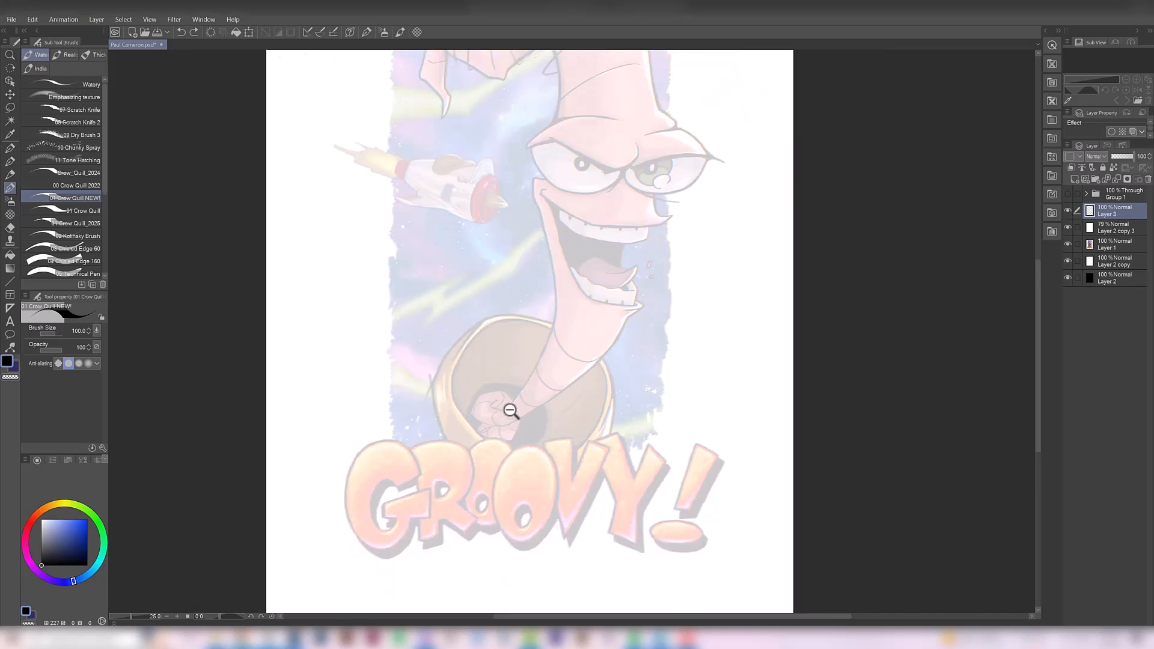
pyautogui.moveTo(492, 460); pyautogui.dragTo(466, 376)
pyautogui.keyDown('ctrl'); pyautogui.keyDown('alt'); pyautogui.click(511, 420); pyautogui.keyUp('alt'); pyautogui.keyUp('ctrl')
pyautogui.hotkey('ctrl', 'z')
pyautogui.moveTo(492, 445)
pyautogui.mouseDown()
pyautogui.moveTo(522, 405)
pyautogui.moveTo(504, 425)
pyautogui.moveTo(485, 407)
pyautogui.moveTo(496, 428)
pyautogui.moveTo(489, 414)
pyautogui.moveTo(540, 398)
pyautogui.moveTo(502, 428)
pyautogui.moveTo(560, 394)
pyautogui.moveTo(572, 360)
pyautogui.mouseUp()
pyautogui.hotkey('ctrl', 'z')
# Draw a thick curved body line sweeping from the collar oval up to beside the worm's mouth
pyautogui.hotkey('ctrl', 'z')
pyautogui.hotkey('ctrl', 'z')
pyautogui.hotkey('ctrl', 'z')
pyautogui.moveTo(494, 427)
pyautogui.mouseDown()
pyautogui.moveTo(543, 407)
pyautogui.moveTo(562, 361)
pyautogui.moveTo(564, 388)
pyautogui.moveTo(576, 346)
pyautogui.mouseUp()
pyautogui.hotkey('ctrl', 'z')
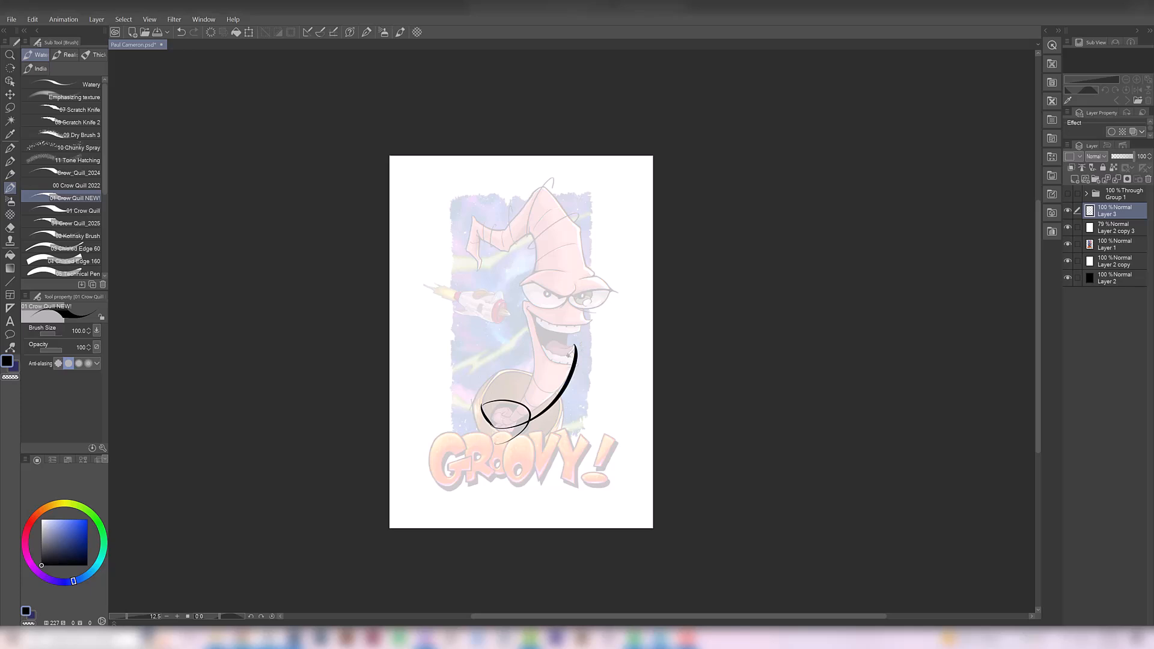
pyautogui.hotkey('ctrl', 'z')
pyautogui.moveTo(494, 426)
pyautogui.mouseDown()
pyautogui.moveTo(545, 407)
pyautogui.moveTo(591, 324)
pyautogui.mouseUp()
pyautogui.hotkey('ctrl', 'z')
pyautogui.moveTo(493, 427)
pyautogui.mouseDown()
pyautogui.moveTo(567, 389)
pyautogui.moveTo(583, 332)
pyautogui.moveTo(533, 404)
pyautogui.moveTo(529, 442)
pyautogui.moveTo(556, 387)
pyautogui.moveTo(489, 322)
pyautogui.mouseUp()
pyautogui.hotkey('ctrl', 'z')
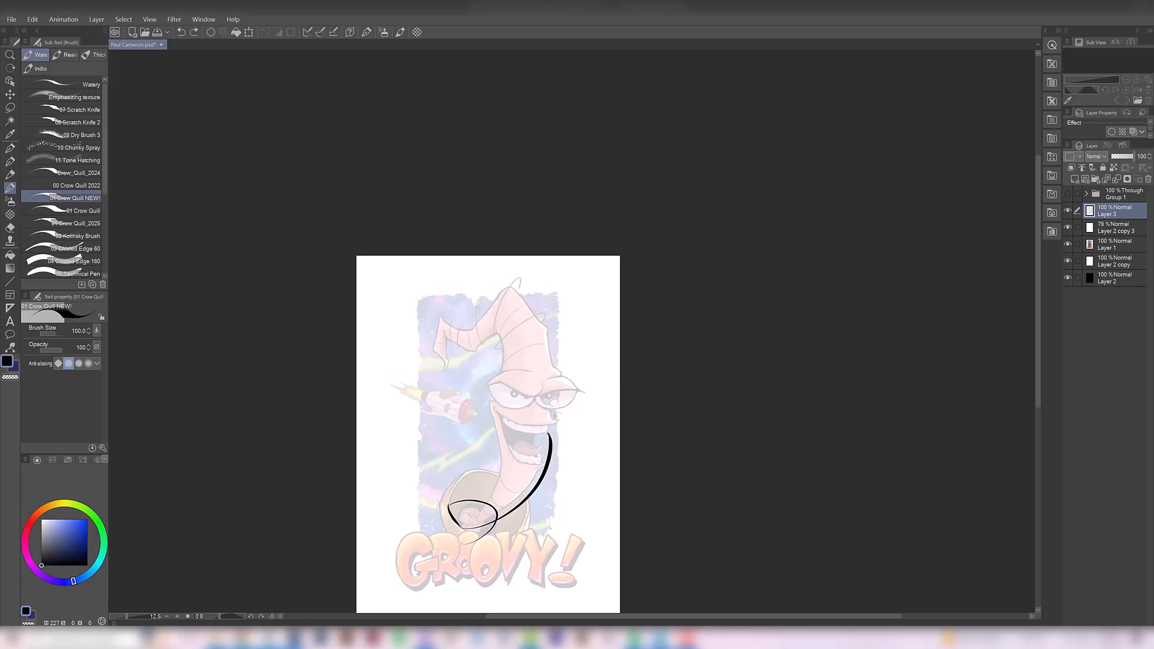
# Draw the worm's outer head contour from beside the far eye up over the peak of the bent head
pyautogui.moveTo(559, 428); pyautogui.dragTo(549, 345)
pyautogui.hotkey('ctrl', 'z')
pyautogui.moveTo(563, 430)
pyautogui.mouseDown()
pyautogui.moveTo(549, 324)
pyautogui.moveTo(534, 304)
pyautogui.mouseUp()
pyautogui.hotkey('ctrl', 'z')
pyautogui.moveTo(557, 434); pyautogui.dragTo(537, 322)
pyautogui.hotkey('ctrl', 'z')
pyautogui.moveTo(569, 428)
pyautogui.mouseDown()
pyautogui.moveTo(541, 305)
pyautogui.moveTo(509, 288)
pyautogui.moveTo(494, 328)
pyautogui.mouseUp()
pyautogui.hotkey('ctrl', 'z')
pyautogui.moveTo(510, 289); pyautogui.dragTo(493, 318)
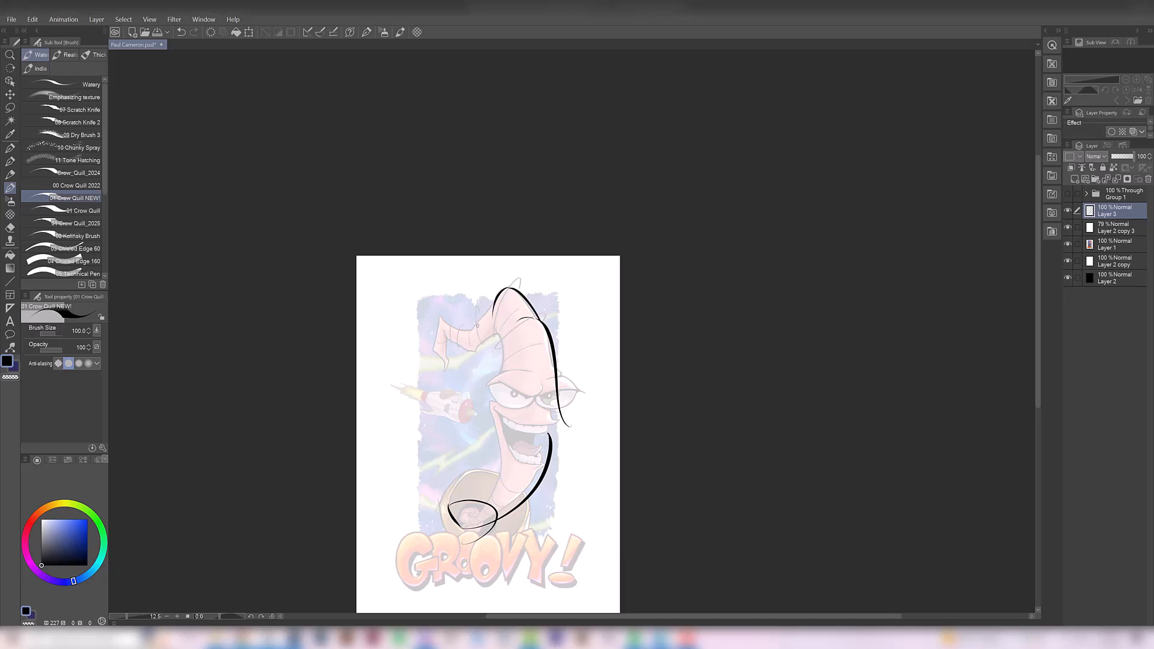
# Outline the upper and lower edges of the drooping head tip where it folds away from the peak
pyautogui.scroll(2, 490, 316)
pyautogui.moveTo(432, 376)
pyautogui.mouseDown()
pyautogui.moveTo(459, 388)
pyautogui.moveTo(478, 367)
pyautogui.mouseUp()
pyautogui.hotkey('ctrl', 'z')
pyautogui.hotkey('ctrl', 'z')
pyautogui.hotkey('ctrl', 'z')
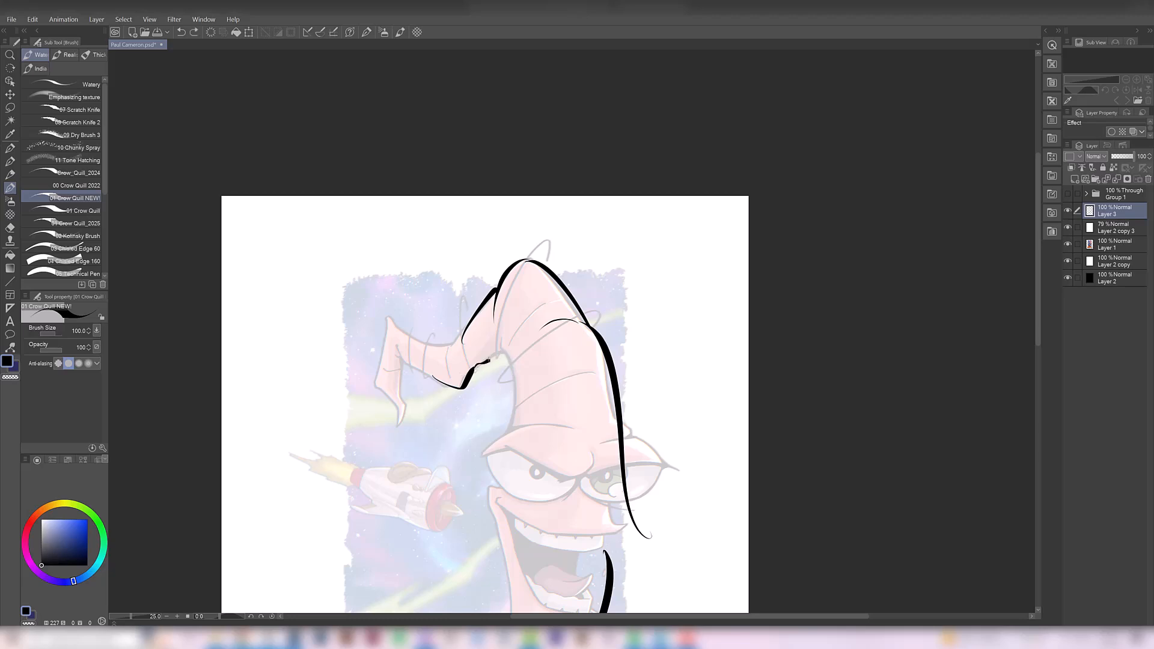
# Draw the inner head contour from the fold down to the left-hand brow and erase its hooked end
pyautogui.scroll(-2, 531, 349)
pyautogui.moveTo(518, 346); pyautogui.dragTo(508, 408)
pyautogui.scroll(2, 521, 373)
pyautogui.press('e')
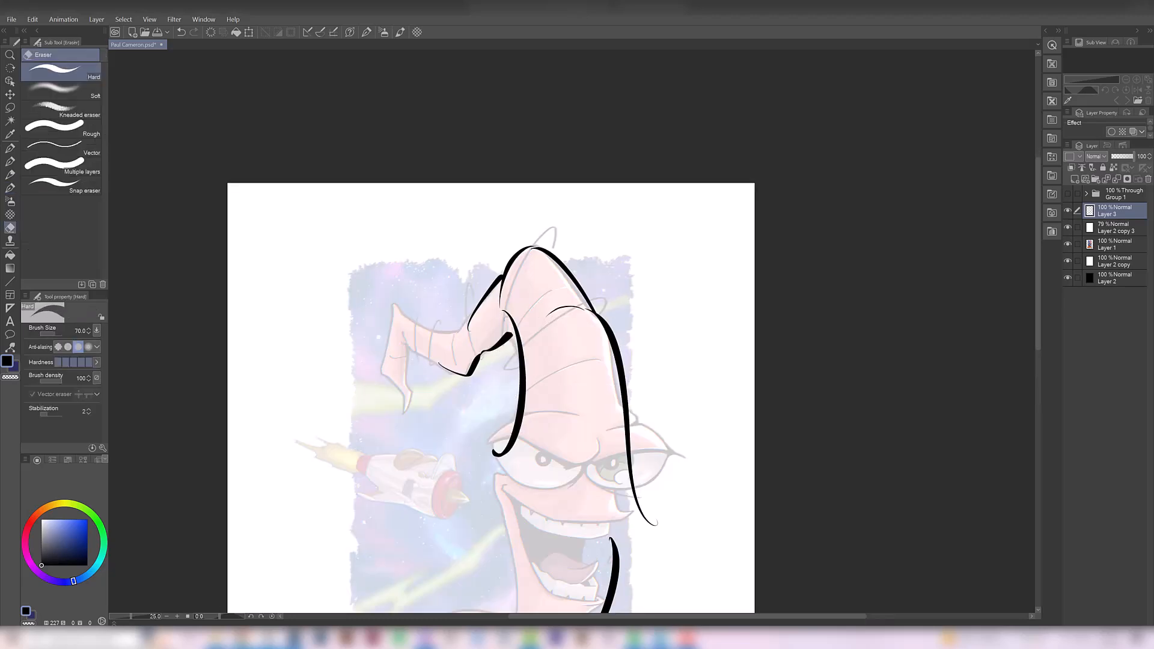
pyautogui.moveTo(494, 455)
pyautogui.mouseDown()
pyautogui.moveTo(530, 422)
pyautogui.moveTo(518, 417)
pyautogui.mouseUp()
# Draw the arched brow ridge over the left-hand eye and trim it with the Hard eraser
pyautogui.press('b')
pyautogui.moveTo(491, 426)
pyautogui.mouseDown()
pyautogui.moveTo(528, 350)
pyautogui.moveTo(605, 325)
pyautogui.mouseUp()
pyautogui.press('e')
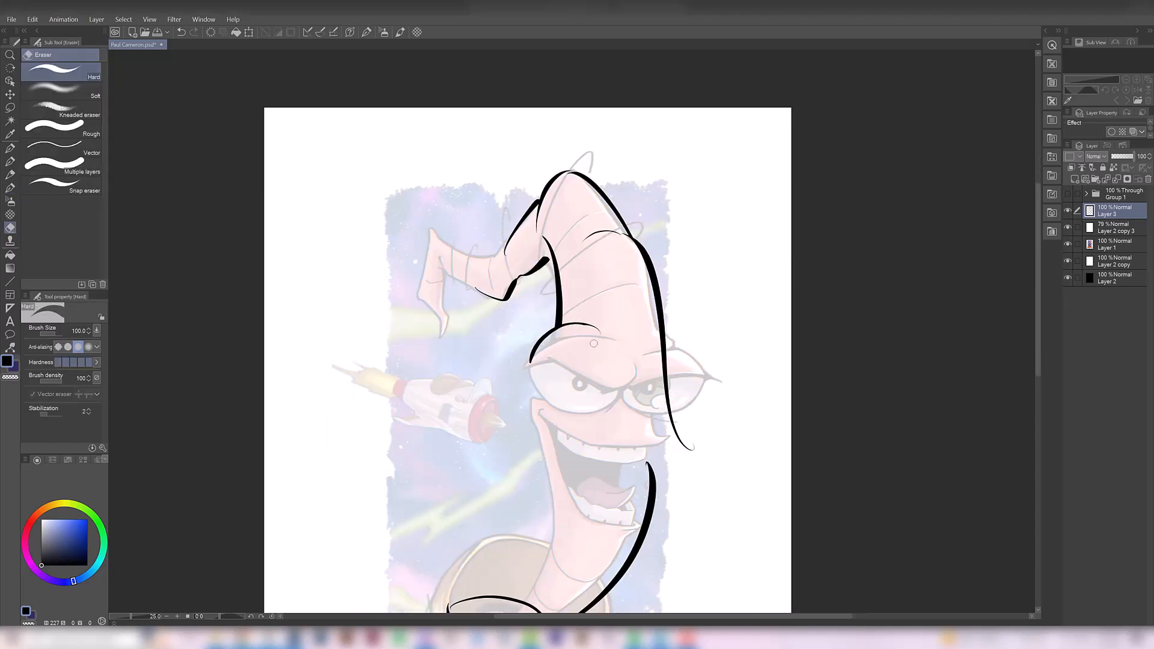
pyautogui.moveTo(534, 365)
pyautogui.mouseDown()
pyautogui.moveTo(499, 354)
pyautogui.moveTo(545, 330)
pyautogui.mouseUp()
pyautogui.press('b')
pyautogui.hotkey('ctrl', 'z')
pyautogui.moveTo(491, 360)
pyautogui.mouseDown()
pyautogui.moveTo(532, 333)
pyautogui.moveTo(495, 344)
pyautogui.moveTo(532, 332)
pyautogui.mouseUp()
pyautogui.hotkey('ctrl', 'z')
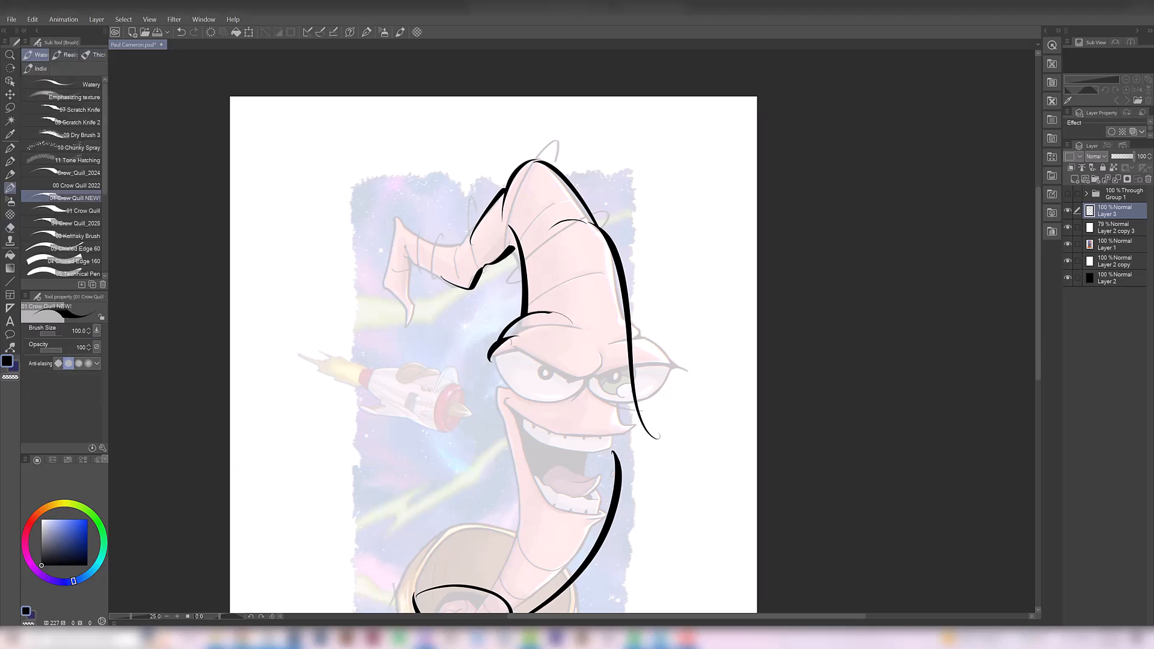
# Draw the outer corner of the left-hand brow so it curls down beside the eye
pyautogui.scroll(1, 499, 356)
pyautogui.hotkey('ctrl', 'z')
pyautogui.moveTo(479, 362); pyautogui.dragTo(524, 331)
pyautogui.moveTo(480, 362); pyautogui.dragTo(494, 368)
pyautogui.hotkey('ctrl', 'z')
pyautogui.hotkey('ctrl', 'z')
pyautogui.scroll(1, 515, 348)
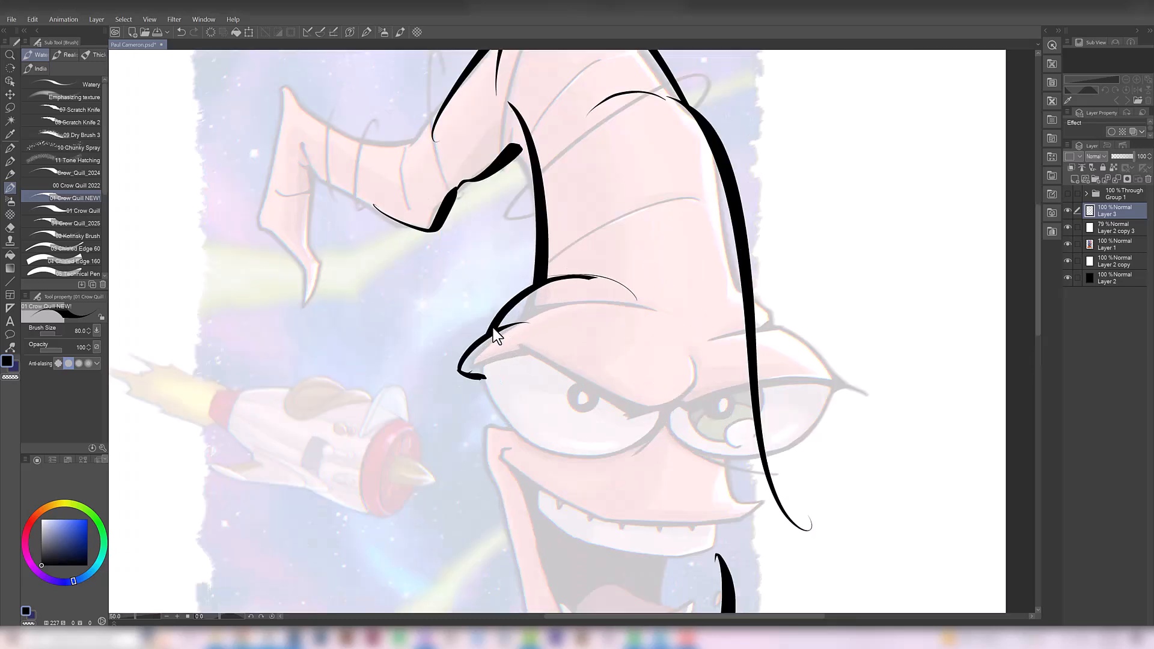
# Draw the heavy scowling upper-lid line of the left-hand eye, sweeping from its outer corner toward the nose bridge
pyautogui.moveTo(509, 410); pyautogui.dragTo(649, 367)
pyautogui.hotkey('ctrl', 'z')
pyautogui.keyDown('alt'); pyautogui.click(542, 357); pyautogui.keyUp('alt')
pyautogui.moveTo(543, 358); pyautogui.dragTo(537, 319)
pyautogui.moveTo(487, 328)
pyautogui.mouseDown()
pyautogui.moveTo(529, 314)
pyautogui.moveTo(625, 347)
pyautogui.mouseUp()
pyautogui.hotkey('ctrl', 'z')
pyautogui.moveTo(527, 312); pyautogui.dragTo(625, 347)
pyautogui.moveTo(610, 354)
pyautogui.mouseDown()
pyautogui.moveTo(471, 400)
pyautogui.moveTo(498, 370)
pyautogui.mouseUp()
# Erase overshooting stroke ends around the left-hand eye and try a further lid stroke
pyautogui.press('e')
pyautogui.moveTo(462, 401); pyautogui.dragTo(494, 392)
pyautogui.moveTo(496, 382); pyautogui.dragTo(492, 356)
pyautogui.hotkey('ctrl', 'z')
pyautogui.moveTo(390, 360)
pyautogui.mouseDown()
pyautogui.moveTo(456, 395)
pyautogui.moveTo(399, 366)
pyautogui.moveTo(440, 339)
pyautogui.mouseUp()
pyautogui.hotkey('ctrl', 'z')
# Draw the rounded lower outline of the left-hand eye and erase the head contour's tail running across the far eye
pyautogui.moveTo(437, 381)
pyautogui.mouseDown()
pyautogui.moveTo(420, 357)
pyautogui.moveTo(378, 350)
pyautogui.mouseUp()
pyautogui.keyDown('alt'); pyautogui.click(421, 358); pyautogui.keyUp('alt')
pyautogui.moveTo(354, 328); pyautogui.dragTo(415, 373)
pyautogui.hotkey('ctrl', 'z')
pyautogui.hotkey('ctrl', 'z')
pyautogui.moveTo(354, 328)
pyautogui.mouseDown()
pyautogui.moveTo(418, 373)
pyautogui.moveTo(403, 373)
pyautogui.mouseUp()
pyautogui.moveTo(493, 338); pyautogui.dragTo(498, 383)
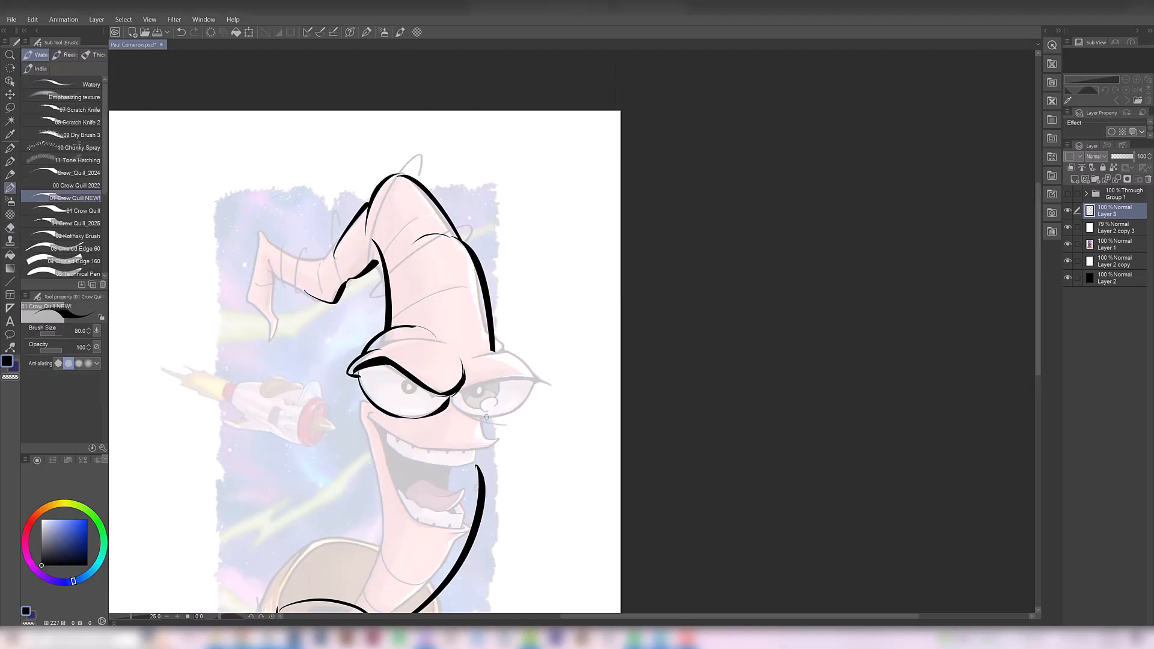
# Lasso the left-hand brow and eye linework, scale it to 103% width and 117% height, rotate it 6°, and deselect
pyautogui.press('m')
pyautogui.moveTo(445, 324); pyautogui.dragTo(393, 325)
pyautogui.hotkey('ctrl', 't')
pyautogui.moveTo(401, 320)
pyautogui.mouseDown()
pyautogui.moveTo(401, 303)
pyautogui.moveTo(412, 343)
pyautogui.mouseUp()
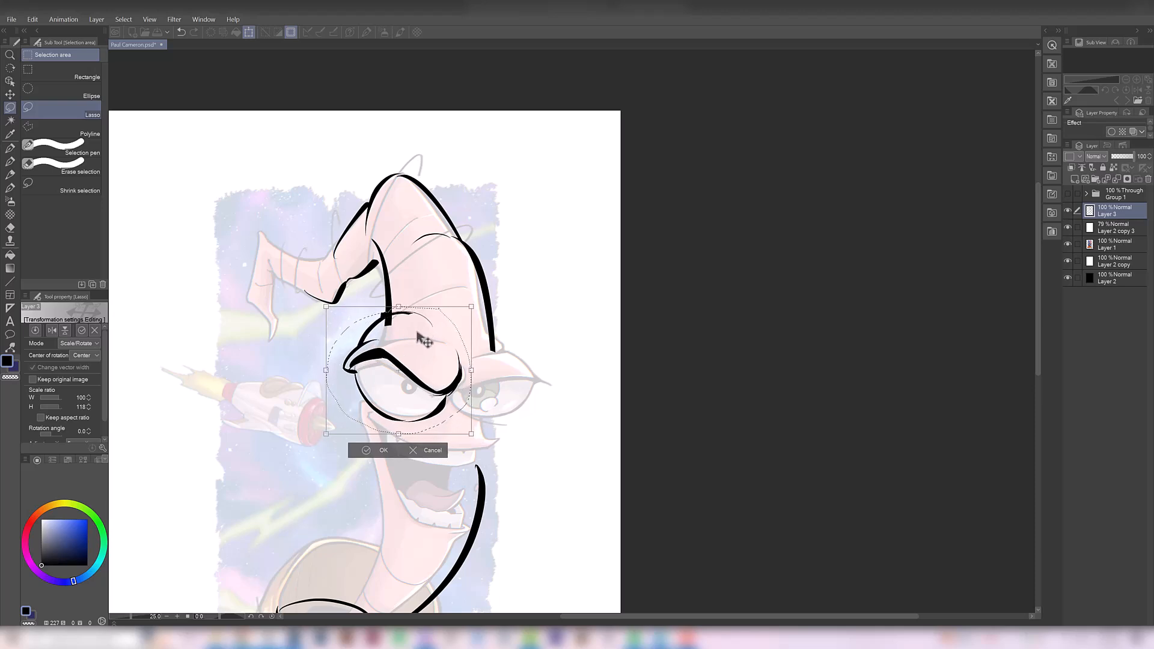
pyautogui.moveTo(325, 374); pyautogui.dragTo(325, 359)
pyautogui.moveTo(471, 371); pyautogui.dragTo(474, 384)
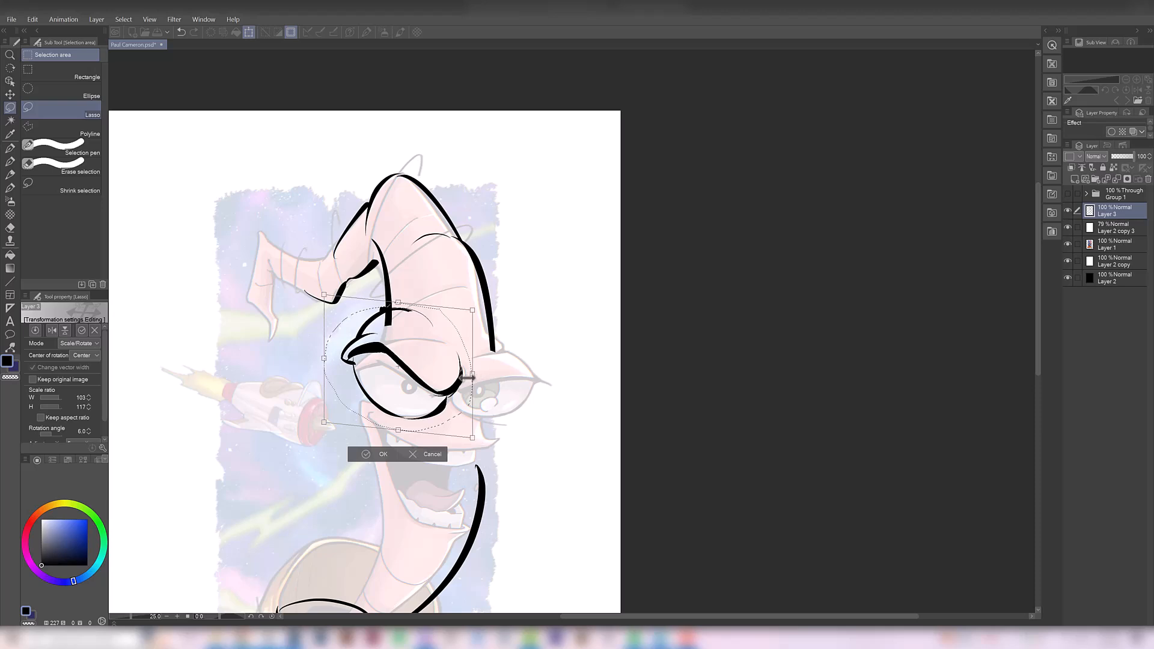
pyautogui.press('Return')
pyautogui.hotkey('ctrl', 'd')
# Erase the contour overlap at the brow and draw a cheek line cutting across the left-hand eye's lower edge
pyautogui.press('e')
pyautogui.moveTo(388, 332); pyautogui.dragTo(387, 317)
pyautogui.press('p')
pyautogui.moveTo(362, 411); pyautogui.dragTo(421, 435)
pyautogui.press('e')
pyautogui.moveTo(373, 406); pyautogui.dragTo(393, 420)
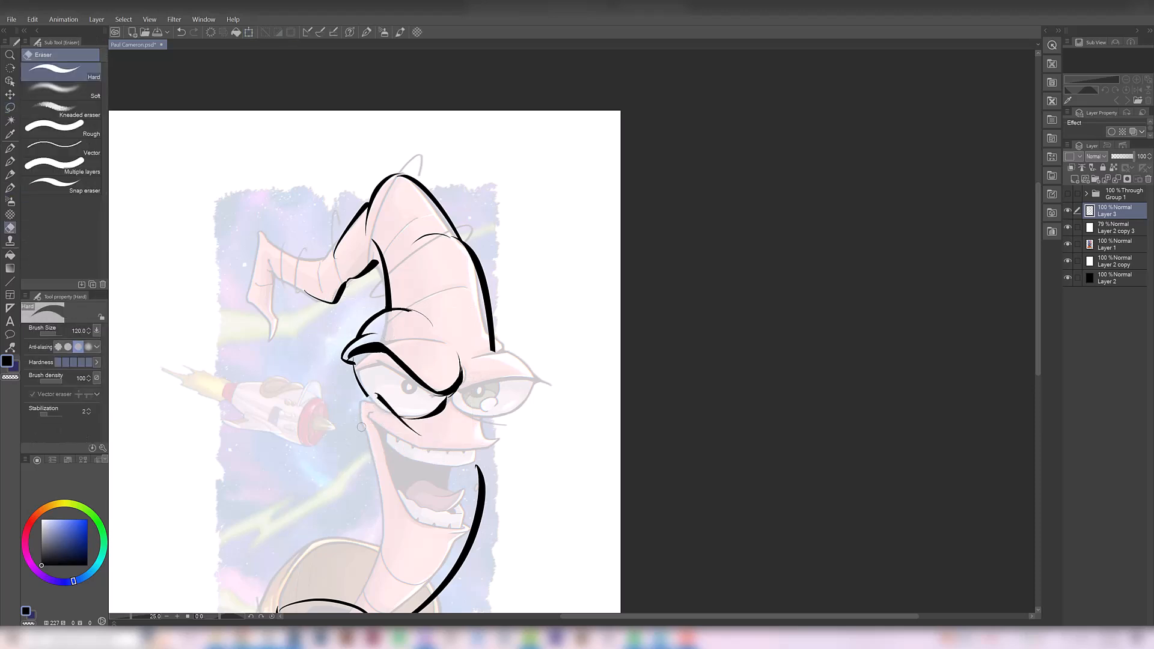
# Erase the remaining outer outline of the left-hand eye between the lid and the cheek line
pyautogui.press('b')
pyautogui.press('e')
pyautogui.moveTo(386, 412)
pyautogui.mouseDown()
pyautogui.moveTo(369, 396)
pyautogui.moveTo(398, 415)
pyautogui.moveTo(357, 371)
pyautogui.mouseUp()
pyautogui.press('b')
pyautogui.press('e')
pyautogui.press('b')
pyautogui.press('e')
pyautogui.press('b')
# Draw the slanted upper-lid line of the far eye from the nose bridge outward, undoing unsatisfactory attempts
pyautogui.moveTo(447, 382)
pyautogui.mouseDown()
pyautogui.moveTo(463, 412)
pyautogui.moveTo(459, 359)
pyautogui.moveTo(524, 366)
pyautogui.mouseUp()
pyautogui.hotkey('ctrl', 'z')
pyautogui.hotkey('ctrl', 'z')
pyautogui.moveTo(449, 380)
pyautogui.mouseDown()
pyautogui.moveTo(523, 366)
pyautogui.moveTo(467, 410)
pyautogui.moveTo(507, 367)
pyautogui.moveTo(528, 366)
pyautogui.mouseUp()
# Draw the far eye's brow ridge and pointed outer corner, erasing the overlap with the head contour
pyautogui.hotkey('ctrl', 'z')
pyautogui.hotkey('ctrl', 'z')
pyautogui.hotkey('ctrl', 'z')
pyautogui.moveTo(471, 326); pyautogui.dragTo(514, 349)
pyautogui.press('e')
pyautogui.moveTo(482, 336); pyautogui.dragTo(489, 332)
pyautogui.press('b')
pyautogui.hotkey('ctrl', 'z')
pyautogui.moveTo(515, 373); pyautogui.dragTo(528, 366)
pyautogui.moveTo(521, 364); pyautogui.dragTo(544, 373)
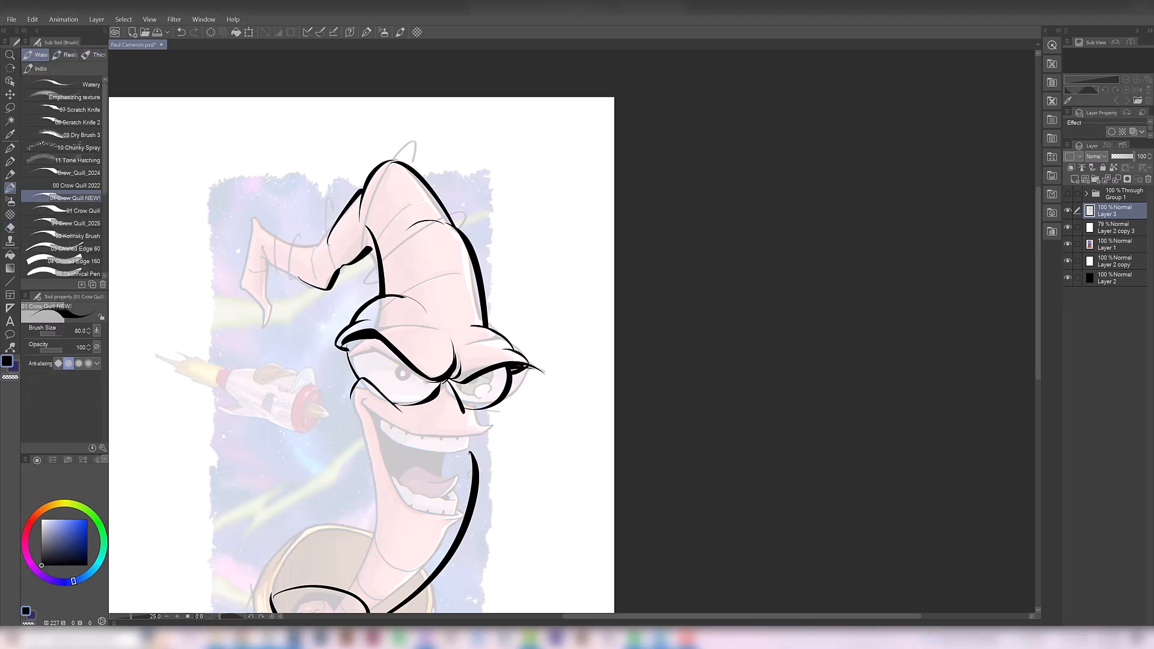
pyautogui.hotkey('ctrl', 'z')
# Draw the protruding tip of the upper lip below the far eye and try the lip's lower edge
pyautogui.moveTo(477, 415); pyautogui.dragTo(494, 428)
pyautogui.moveTo(474, 415)
pyautogui.mouseDown()
pyautogui.moveTo(488, 410)
pyautogui.moveTo(487, 423)
pyautogui.mouseUp()
pyautogui.press('e')
pyautogui.press('b')
pyautogui.moveTo(391, 423); pyautogui.dragTo(493, 428)
pyautogui.hotkey('ctrl', 'z')
# Draw the grin's upper curve and the cheek crease at the mouth corner, and try a long jaw line
pyautogui.press('e')
pyautogui.press('b')
pyautogui.press('e')
pyautogui.press('b')
pyautogui.moveTo(367, 401); pyautogui.dragTo(412, 434)
pyautogui.moveTo(382, 393); pyautogui.dragTo(361, 407)
pyautogui.moveTo(366, 405)
pyautogui.mouseDown()
pyautogui.moveTo(394, 500)
pyautogui.moveTo(411, 512)
pyautogui.moveTo(481, 509)
pyautogui.moveTo(523, 304)
pyautogui.moveTo(403, 493)
pyautogui.mouseUp()
pyautogui.hotkey('ctrl', 'z')
# Undo the last stroke, then adjust a selected part of the face linework slightly with Transform and deselect
pyautogui.hotkey('ctrl', '-')
pyautogui.hotkey('ctrl', '-')
pyautogui.hotkey('ctrl', 'z')
pyautogui.hotkey('ctrl', '+')
pyautogui.hotkey('ctrl', '+')
pyautogui.press('m')
pyautogui.hotkey('ctrl', 't')
pyautogui.moveTo(531, 401); pyautogui.dragTo(520, 410)
pyautogui.press('Return')
pyautogui.hotkey('ctrl', 'd')
# Erase the upper end of the body curve beside the open mouth and try strokes inside the lower mouth
pyautogui.press('e')
pyautogui.moveTo(486, 338)
pyautogui.mouseDown()
pyautogui.moveTo(478, 383)
pyautogui.moveTo(492, 402)
pyautogui.mouseUp()
pyautogui.press('b')
pyautogui.moveTo(432, 390)
pyautogui.mouseDown()
pyautogui.moveTo(479, 396)
pyautogui.moveTo(434, 399)
pyautogui.moveTo(479, 387)
pyautogui.moveTo(479, 399)
pyautogui.moveTo(448, 381)
pyautogui.moveTo(460, 359)
pyautogui.mouseUp()
pyautogui.press('e')
pyautogui.press('b')
pyautogui.hotkey('ctrl', 'z')
# Trim the line at the mouth's far edge and draw the lower edge of the upper teeth
pyautogui.hotkey('ctrl', 'z')
pyautogui.press('e')
pyautogui.moveTo(465, 358); pyautogui.dragTo(468, 339)
pyautogui.press('b')
pyautogui.moveTo(453, 334)
pyautogui.mouseDown()
pyautogui.moveTo(496, 326)
pyautogui.moveTo(485, 343)
pyautogui.mouseUp()
pyautogui.press('e')
pyautogui.press('b')
pyautogui.moveTo(406, 310); pyautogui.dragTo(455, 337)
# Redraw the jagged lower edge of the upper teeth near the mouth corner with a heavier ink line
pyautogui.hotkey('ctrl', 'z')
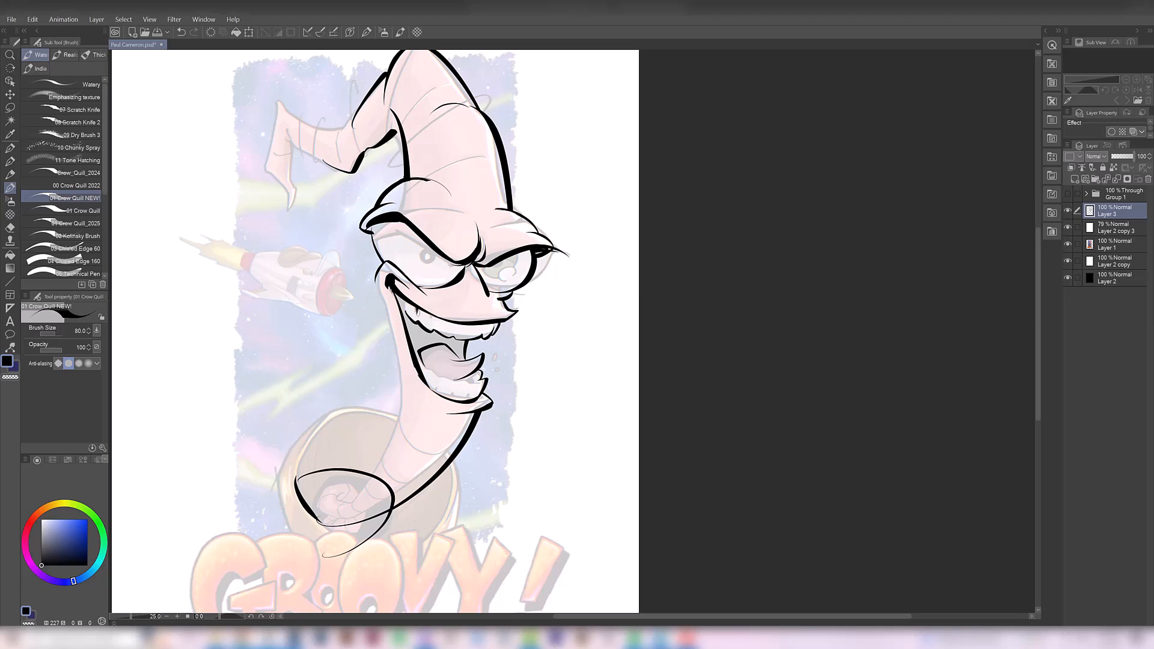
pyautogui.hotkey('ctrl', 'z')
pyautogui.hotkey('ctrl', 'z')
pyautogui.moveTo(405, 300); pyautogui.dragTo(406, 310)
pyautogui.hotkey('ctrl', 'y')
pyautogui.hotkey('ctrl', 'z')
pyautogui.hotkey('ctrl', 'z')
pyautogui.scroll(1, 434, 327)
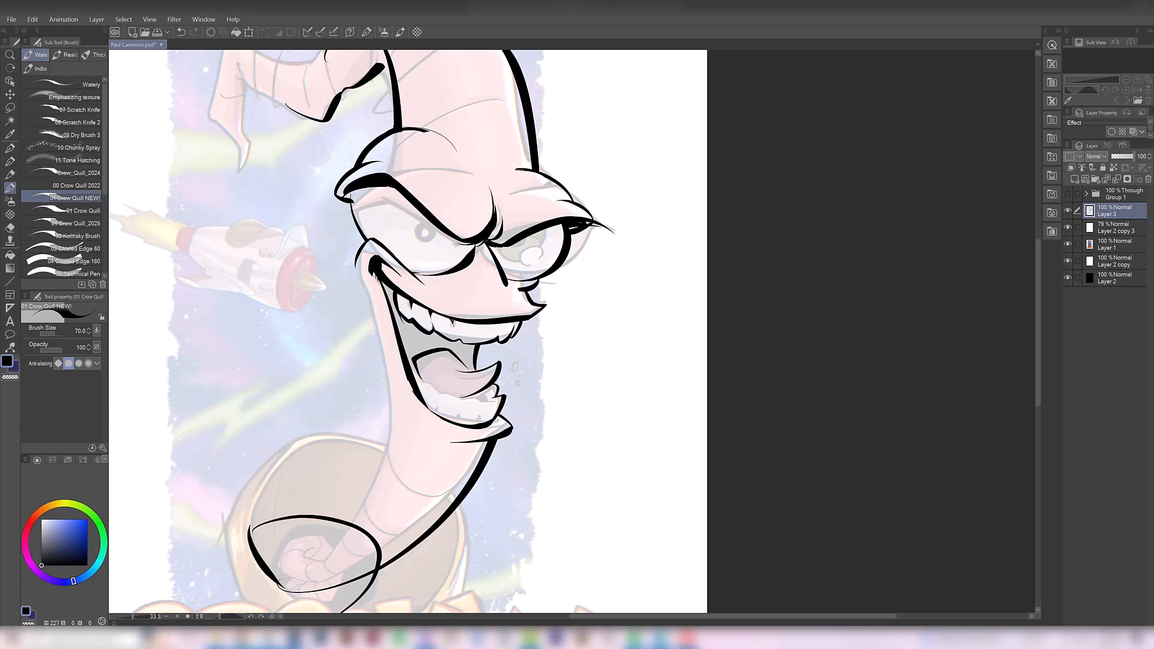
# Draw the dividing lines between the upper teeth nearest the mouth corner and clean them up with the eraser
pyautogui.hotkey('ctrl', 'z')
pyautogui.hotkey('ctrl', 'z')
pyautogui.hotkey('ctrl', 'z')
pyautogui.press('e')
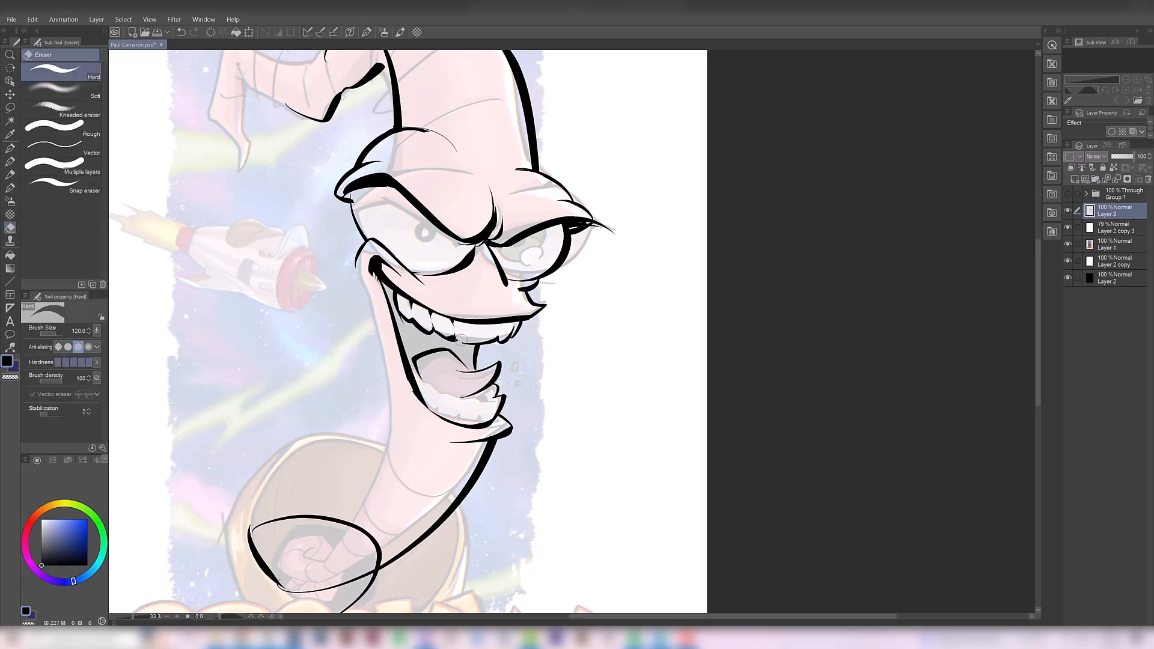
pyautogui.press('p')
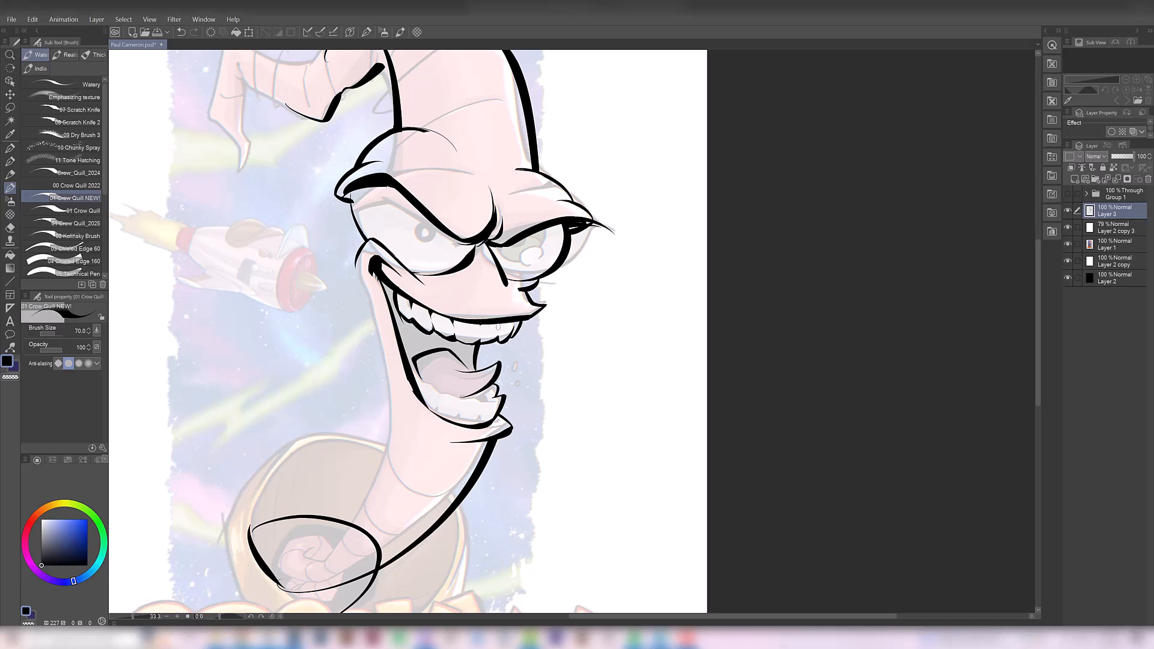
# Finish the divisions along the far end of the upper teeth and strengthen the edge by the mouth corner
pyautogui.hotkey('ctrl', 'z')
pyautogui.moveTo(521, 322)
pyautogui.mouseDown()
pyautogui.moveTo(511, 344)
pyautogui.moveTo(510, 331)
pyautogui.mouseUp()
pyautogui.hotkey('ctrl', 'z')
pyautogui.hotkey('ctrl', 'z')
pyautogui.hotkey('ctrl', 'z')
pyautogui.hotkey('ctrl', 'z')
pyautogui.moveTo(397, 293); pyautogui.dragTo(409, 320)
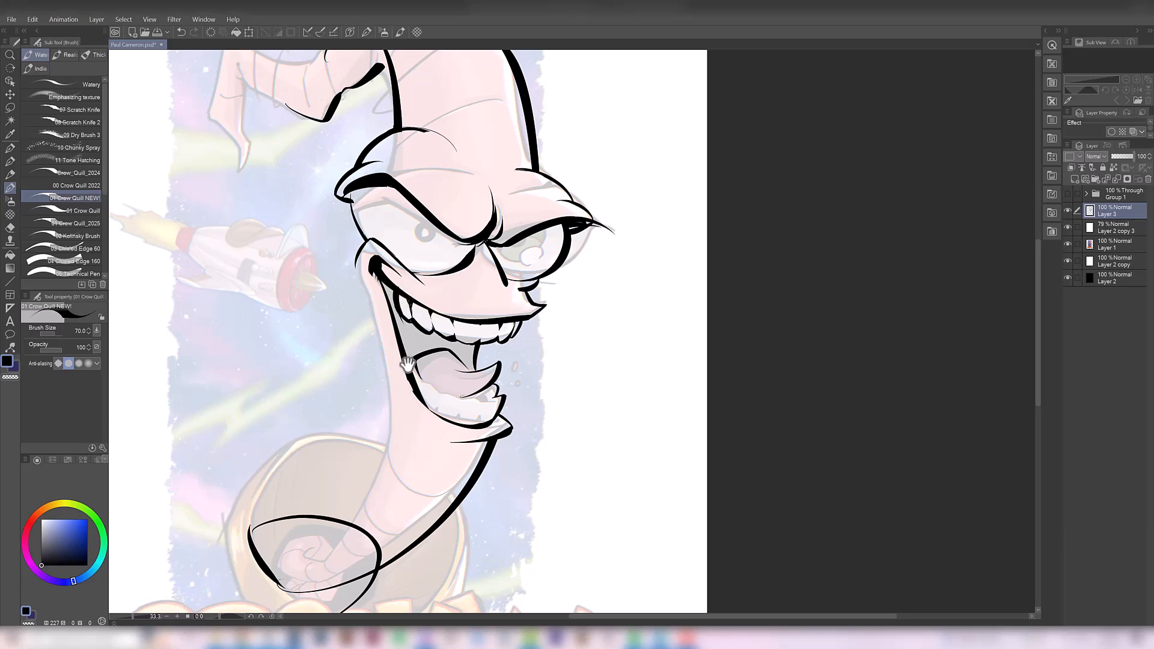
pyautogui.moveTo(402, 363); pyautogui.dragTo(394, 389)
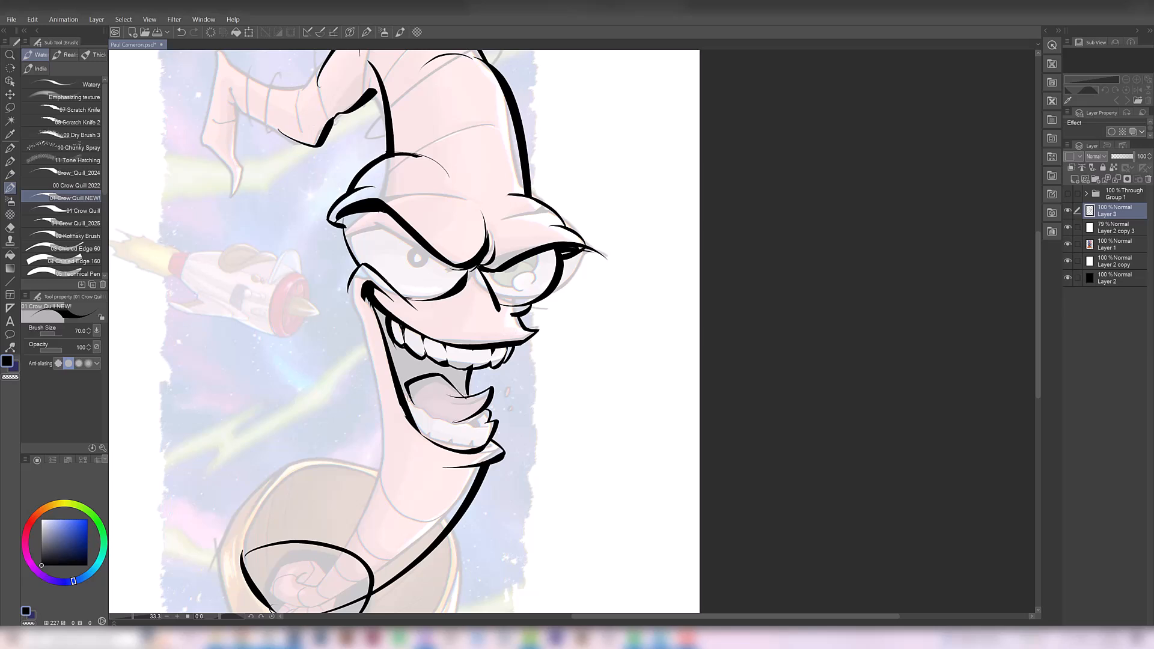
# Fill the open mouth cavity between the upper teeth and the tongue with black and touch up its edges
pyautogui.hotkey('ctrl', 'z')
pyautogui.click(10, 255)
pyautogui.click(421, 359)
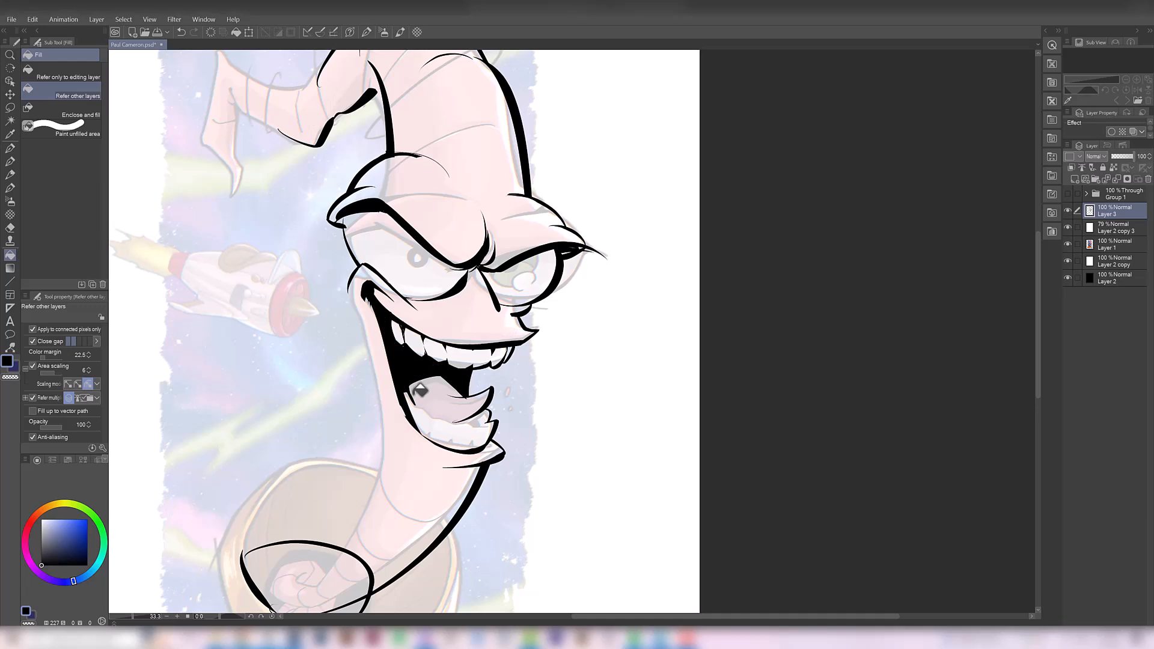
pyautogui.press('b')
pyautogui.moveTo(434, 384); pyautogui.dragTo(408, 380)
pyautogui.press('e')
pyautogui.moveTo(346, 299)
pyautogui.mouseDown()
pyautogui.moveTo(344, 284)
pyautogui.moveTo(350, 320)
pyautogui.moveTo(336, 289)
pyautogui.mouseUp()
pyautogui.hotkey('ctrl', 'z')
pyautogui.hotkey('ctrl', 'z')
pyautogui.press('b')
pyautogui.hotkey('ctrl', '-')
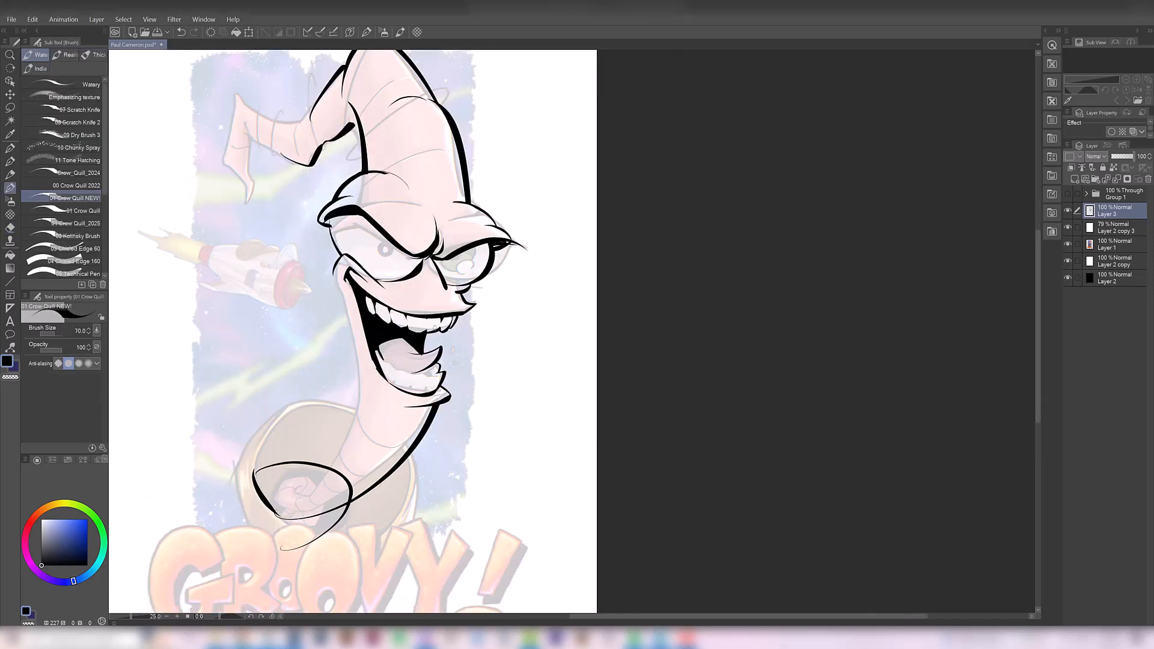
# Hide and reshow the ink layer to compare the new linework with the faded artwork
pyautogui.click(1066, 210)
pyautogui.click(1067, 209)
pyautogui.press('b')
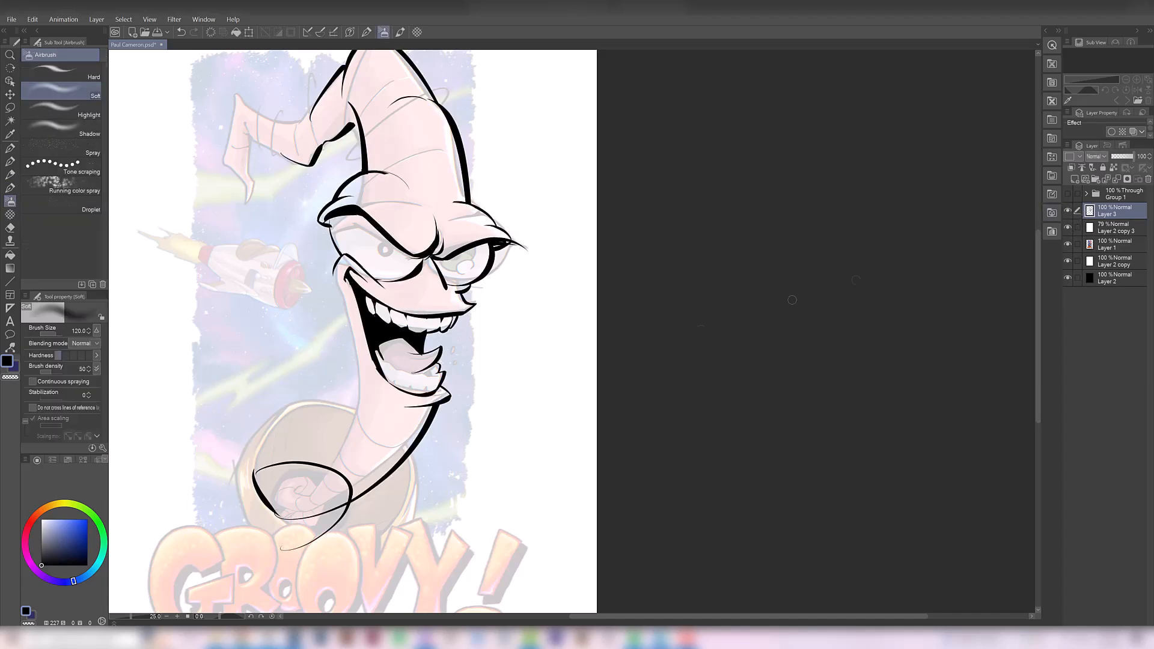
pyautogui.moveTo(448, 317); pyautogui.dragTo(448, 372)
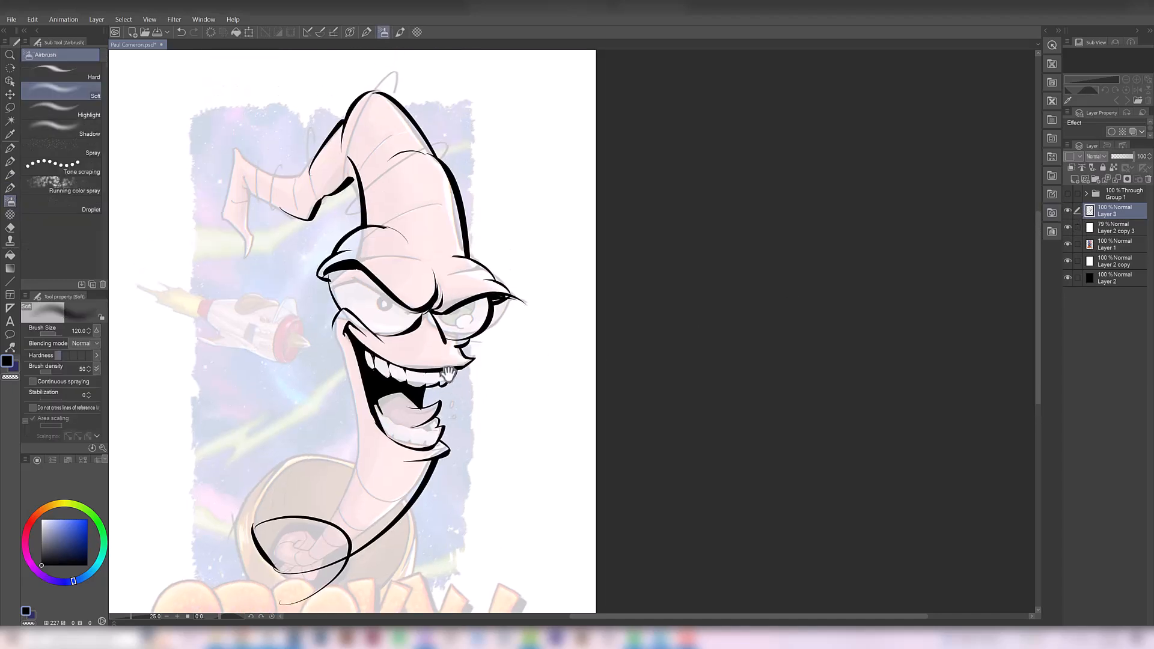
pyautogui.scroll(1, 358, 301)
pyautogui.moveTo(335, 317); pyautogui.dragTo(343, 333)
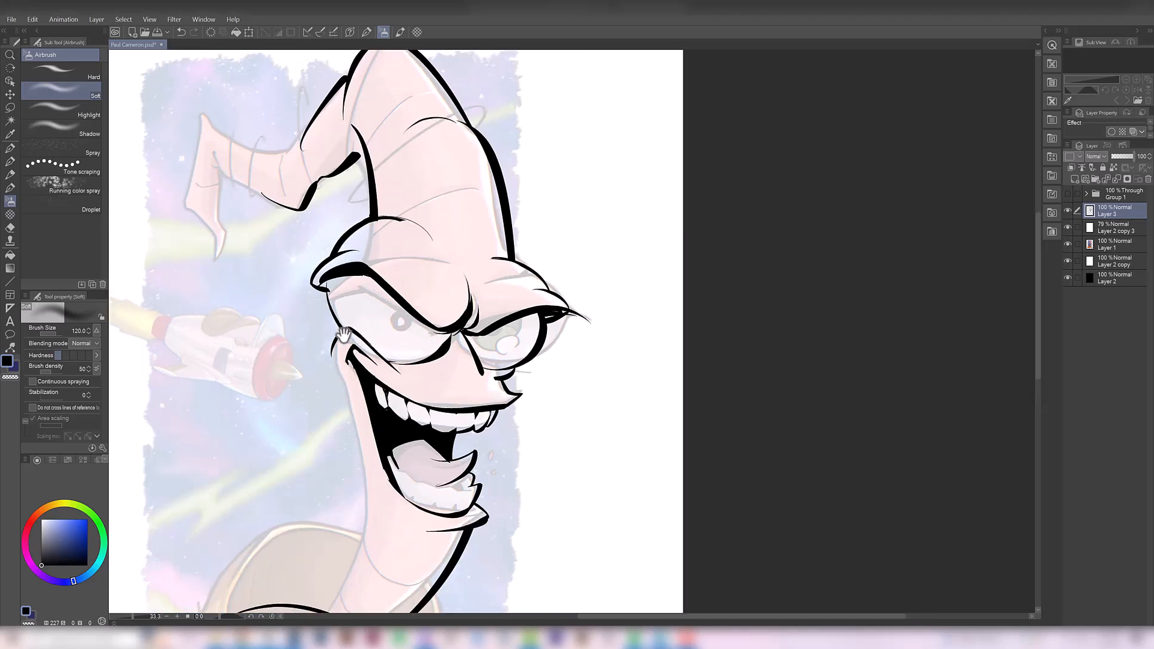
# Ink the outer contour of the larger eye from the brow down to the cheek with the Crow Quill brush
pyautogui.hotkey('ctrl', 'z')
pyautogui.press('b')
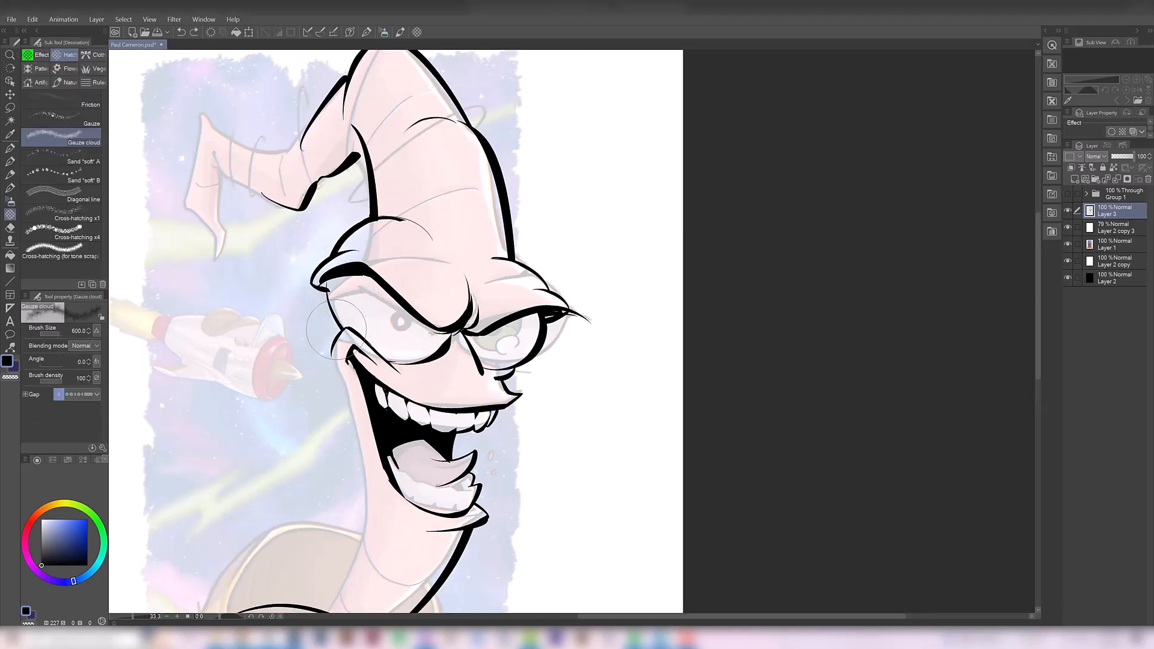
pyautogui.press('b')
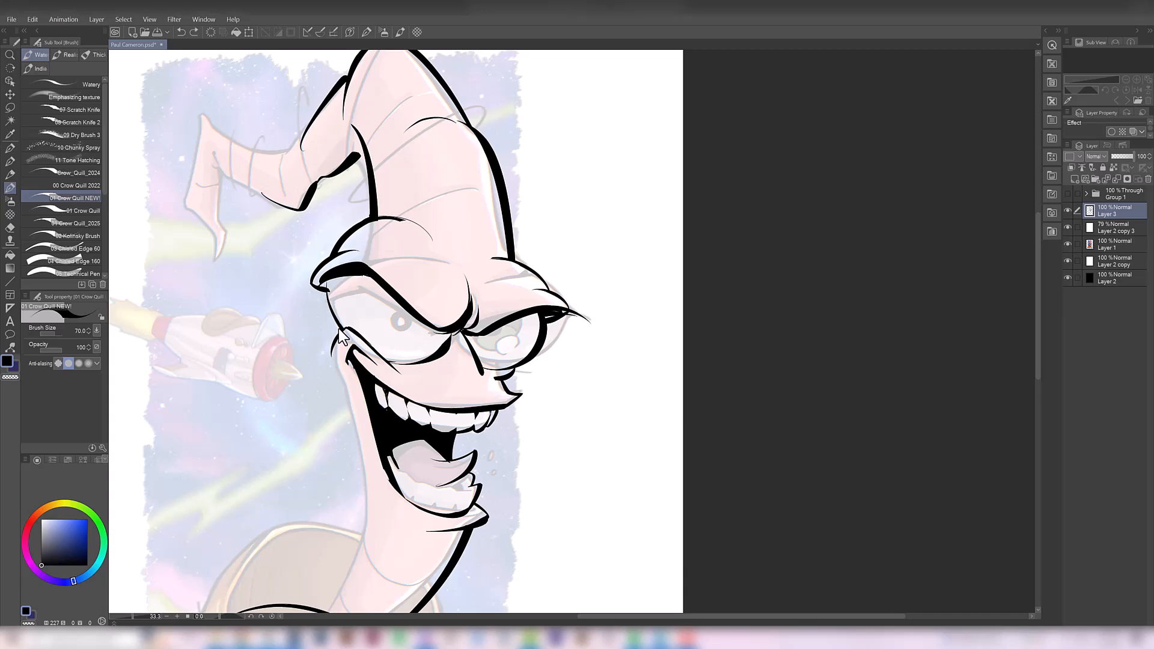
pyautogui.moveTo(325, 290); pyautogui.dragTo(340, 332)
pyautogui.hotkey('ctrl', 'z')
pyautogui.moveTo(325, 289); pyautogui.dragTo(340, 332)
pyautogui.moveTo(326, 281)
pyautogui.mouseDown()
pyautogui.moveTo(367, 279)
pyautogui.moveTo(352, 276)
pyautogui.moveTo(322, 313)
pyautogui.moveTo(367, 281)
pyautogui.moveTo(331, 288)
pyautogui.moveTo(371, 280)
pyautogui.moveTo(332, 286)
pyautogui.mouseUp()
pyautogui.hotkey('ctrl', 'z')
pyautogui.press('e')
pyautogui.hotkey('ctrl', 'z')
pyautogui.hotkey('ctrl', 'z')
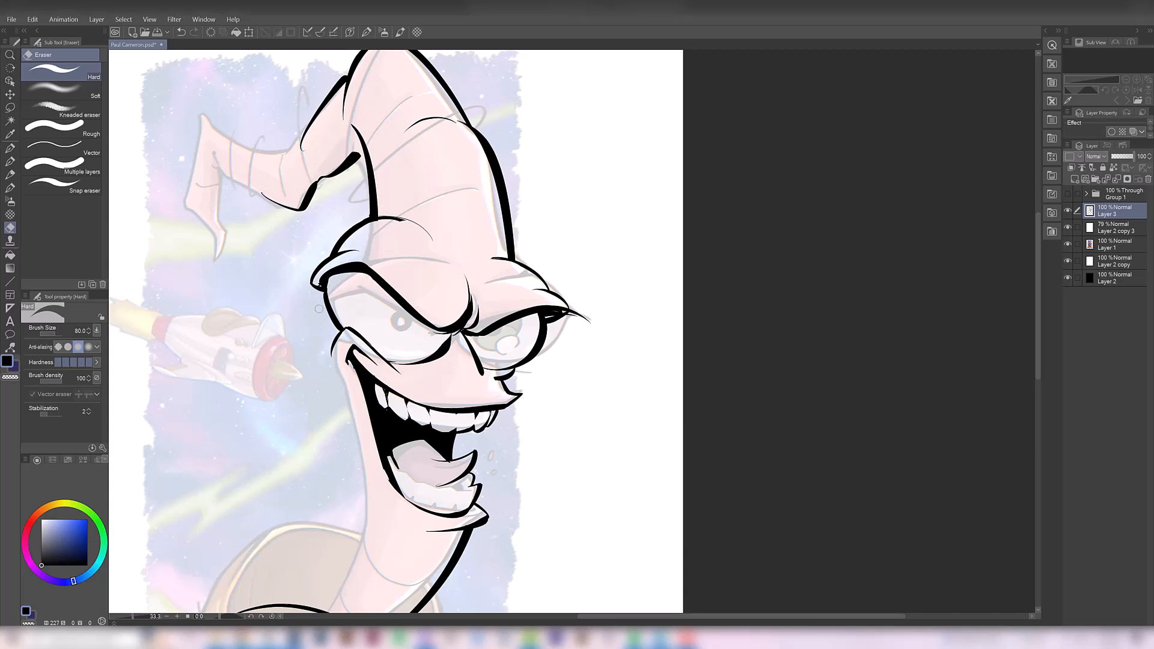
# Touch up the linework where the larger eye's inner corner meets the bridge of the nose
pyautogui.press('b')
pyautogui.moveTo(423, 391); pyautogui.dragTo(397, 417)
pyautogui.press('e')
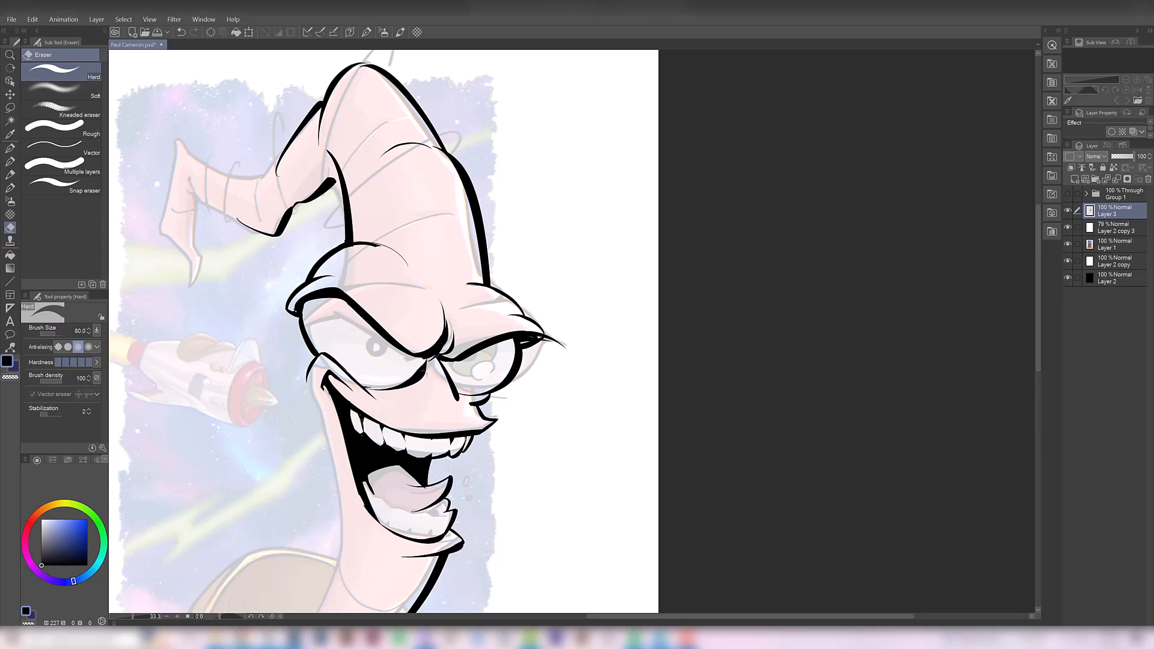
pyautogui.press('b')
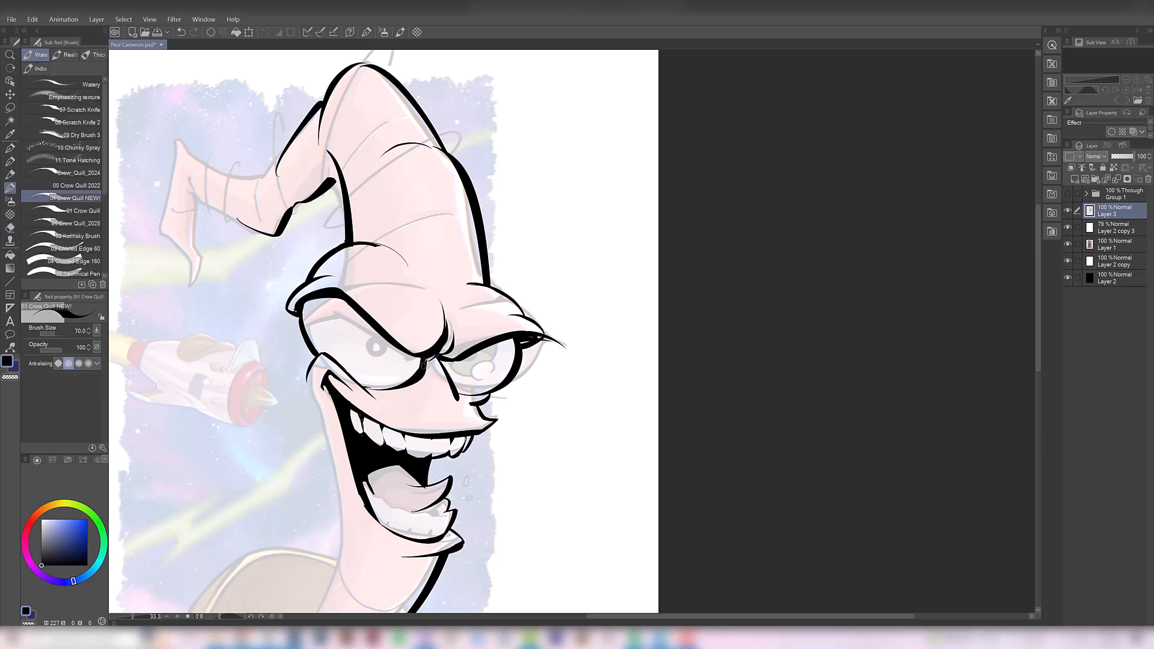
pyautogui.moveTo(419, 369); pyautogui.dragTo(424, 358)
pyautogui.hotkey('ctrl', 'z')
pyautogui.moveTo(425, 359)
pyautogui.mouseDown()
pyautogui.moveTo(428, 346)
pyautogui.moveTo(414, 351)
pyautogui.mouseUp()
pyautogui.hotkey('ctrl', 'z')
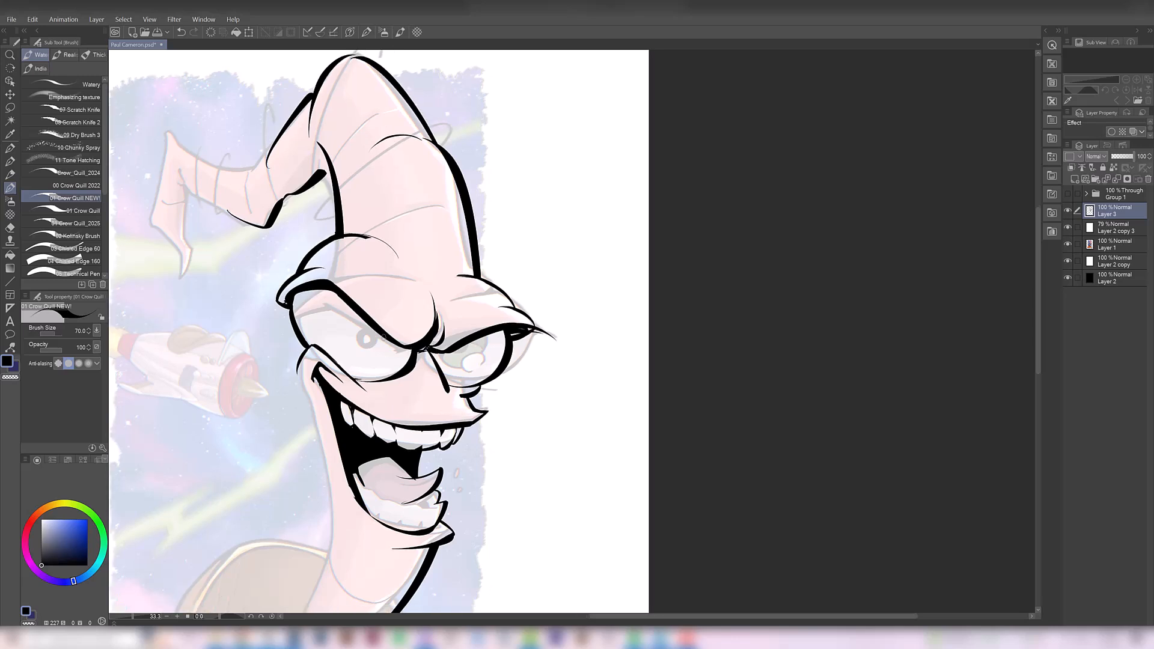
# Draw the round iris outline in the larger eye, tucked under the angry brow, checking it against the original artwork
pyautogui.moveTo(349, 307)
pyautogui.mouseDown()
pyautogui.moveTo(367, 363)
pyautogui.moveTo(386, 329)
pyautogui.mouseUp()
pyautogui.hotkey('ctrl', 'z')
pyautogui.scroll(-3, 420, 302)
pyautogui.scroll(2, 414, 327)
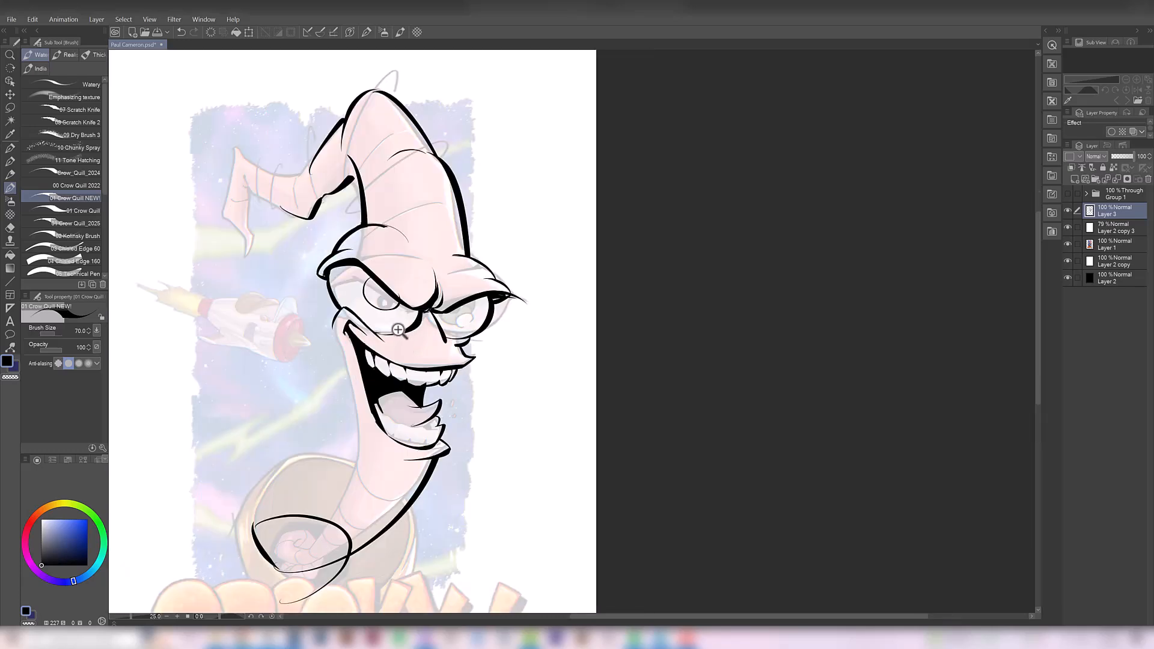
pyautogui.click(1067, 210)
pyautogui.click(1067, 210)
pyautogui.scroll(1, 430, 318)
pyautogui.hotkey('ctrl', 'z')
pyautogui.moveTo(353, 266)
pyautogui.mouseDown()
pyautogui.moveTo(344, 291)
pyautogui.moveTo(374, 310)
pyautogui.moveTo(391, 300)
pyautogui.moveTo(385, 307)
pyautogui.mouseUp()
pyautogui.hotkey('ctrl', 'z')
pyautogui.hotkey('ctrl', 'z')
pyautogui.hotkey('ctrl', 'z')
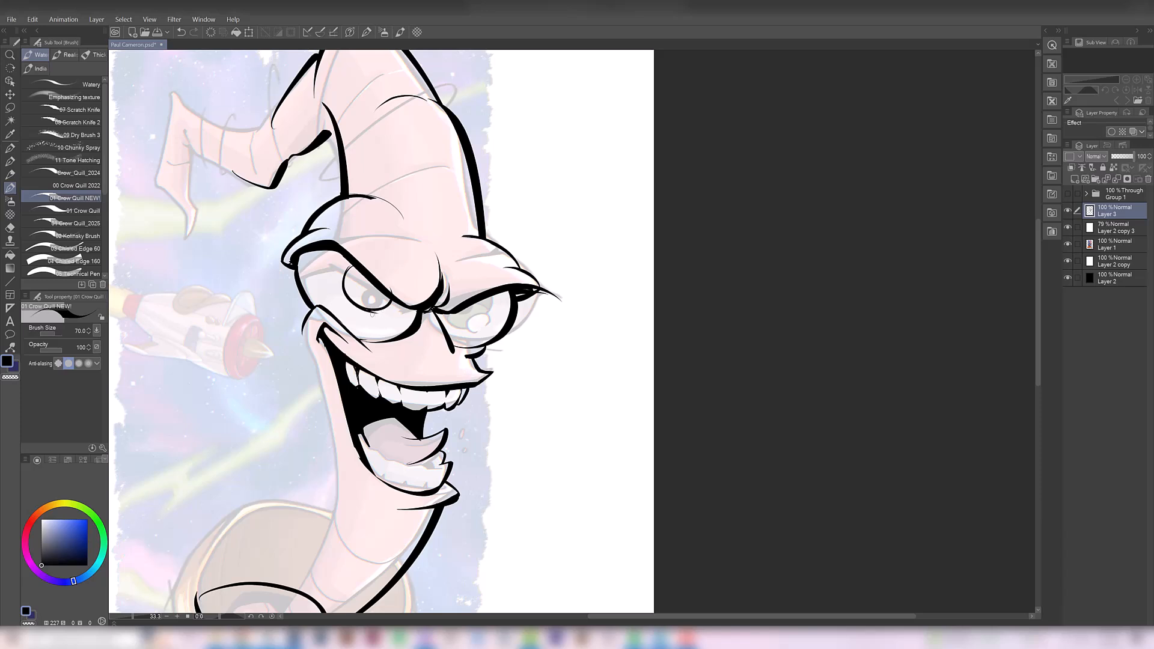
# Draw the black pupil inside the larger eye's iris and carve its shape with the eraser
pyautogui.press('e')
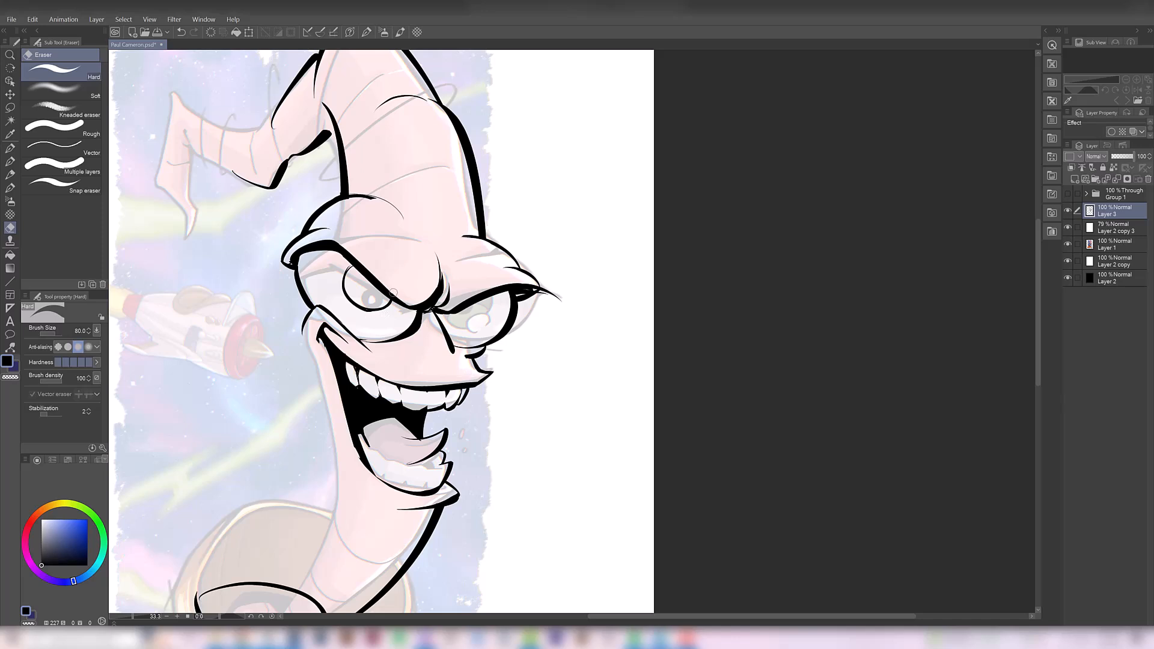
pyautogui.press('p')
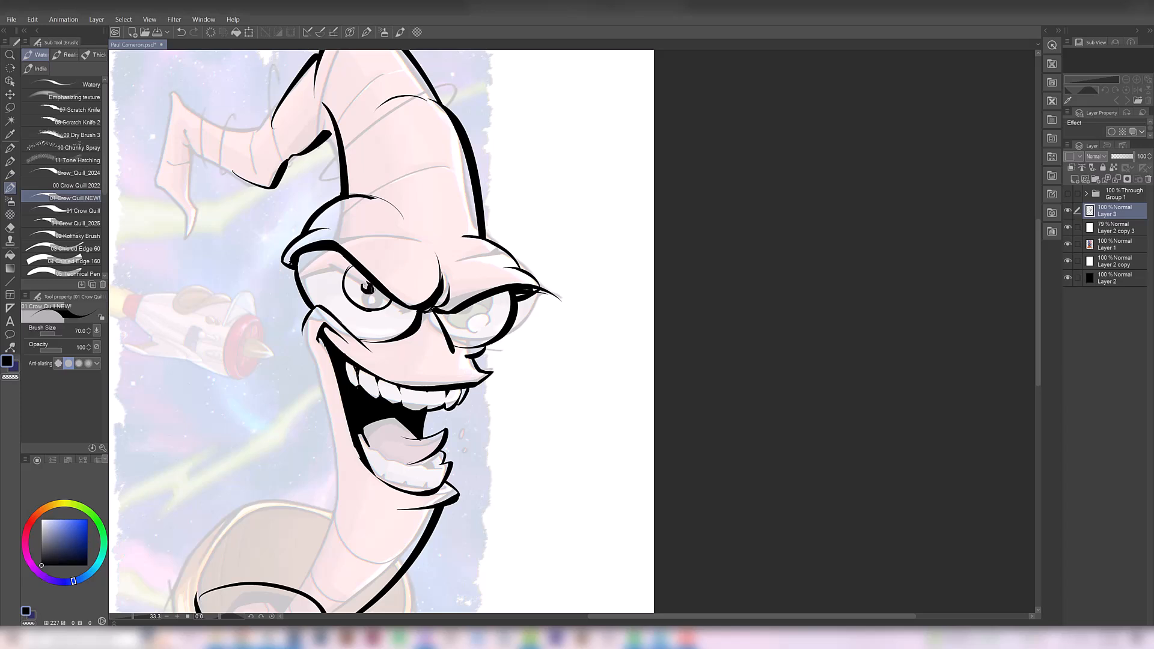
pyautogui.scroll(1, 365, 285)
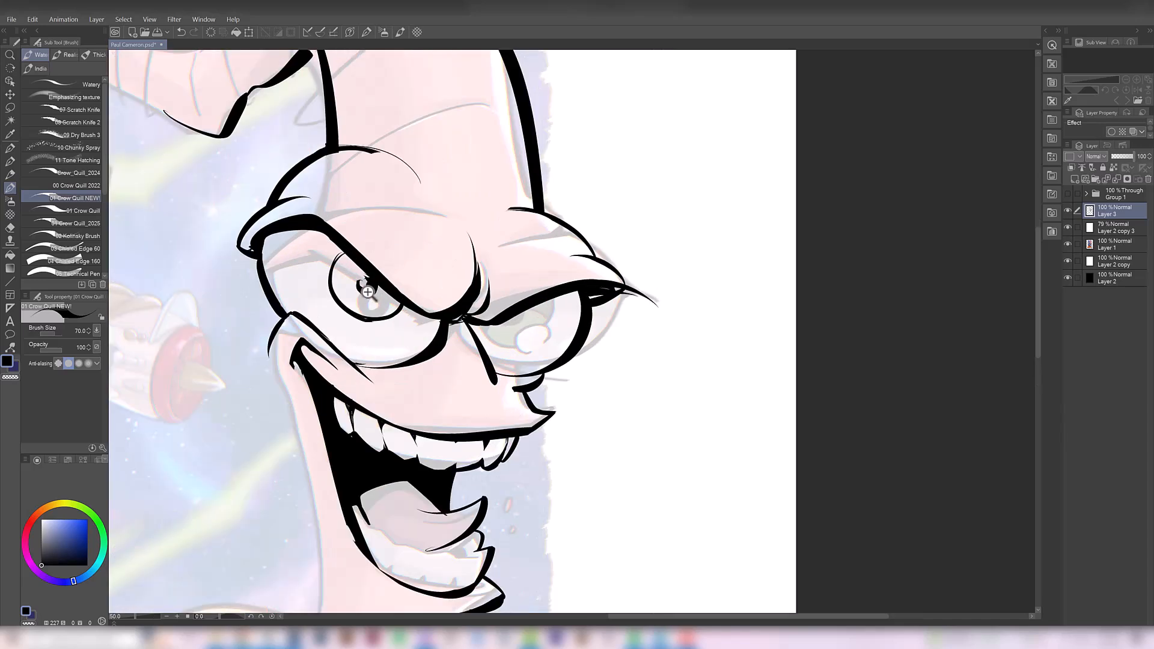
pyautogui.press('e')
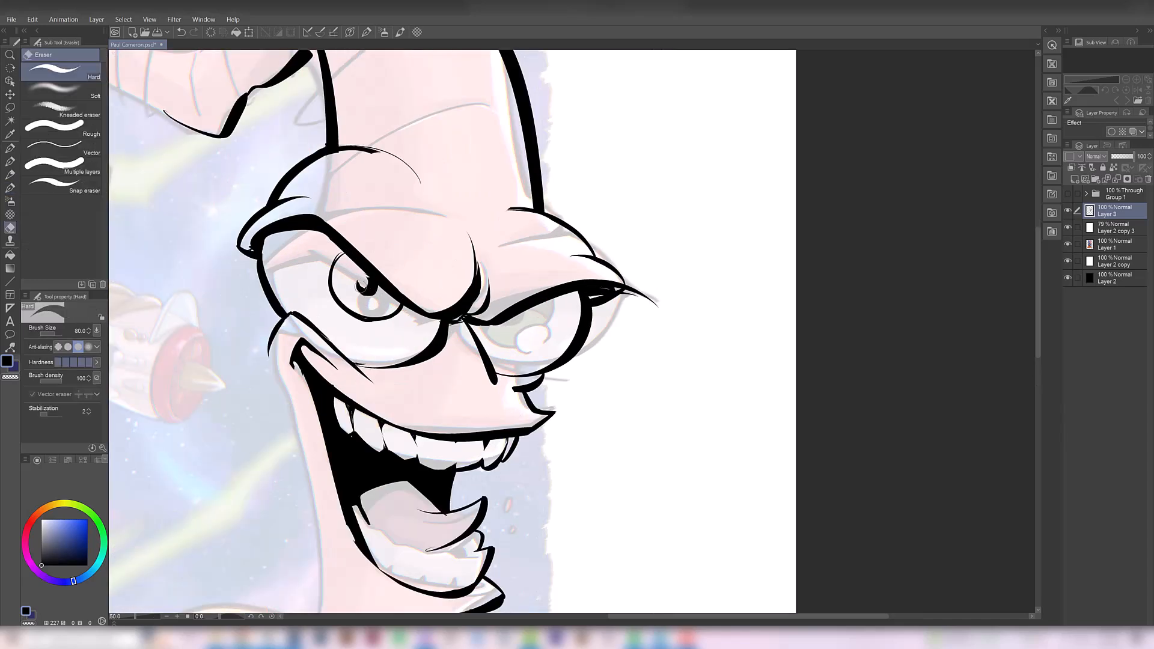
pyautogui.press('b')
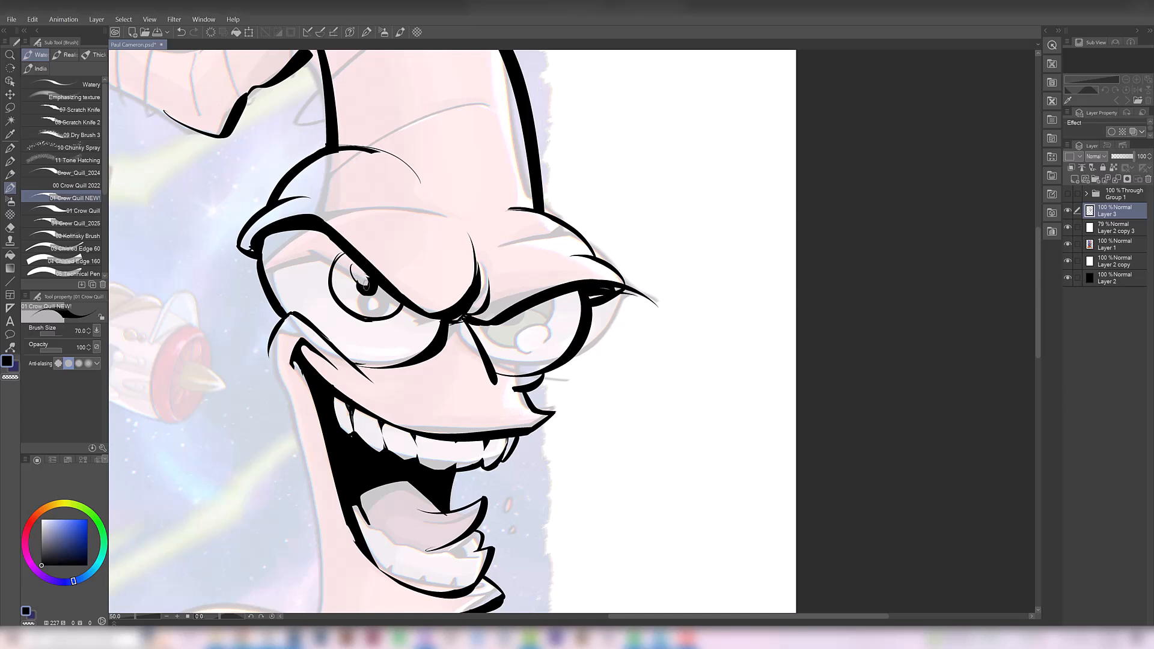
# Outline an oval highlight at the upper edge of the larger eye's pupil and clean it up
pyautogui.moveTo(354, 266)
pyautogui.mouseDown()
pyautogui.moveTo(365, 283)
pyautogui.moveTo(359, 270)
pyautogui.mouseUp()
pyautogui.hotkey('ctrl', 'z')
pyautogui.hotkey('ctrl', 'z')
pyautogui.press('e')
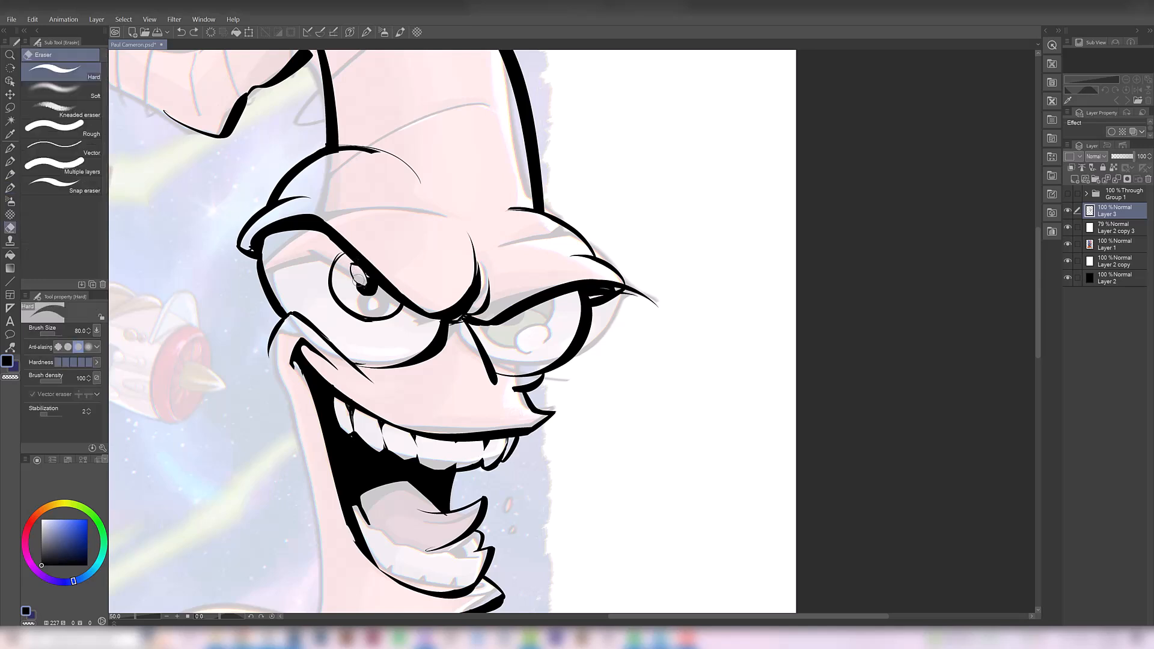
# Add a small second highlight on the iris rim, erase the overlapping line and reconnect the iris outline around it
pyautogui.press('b')
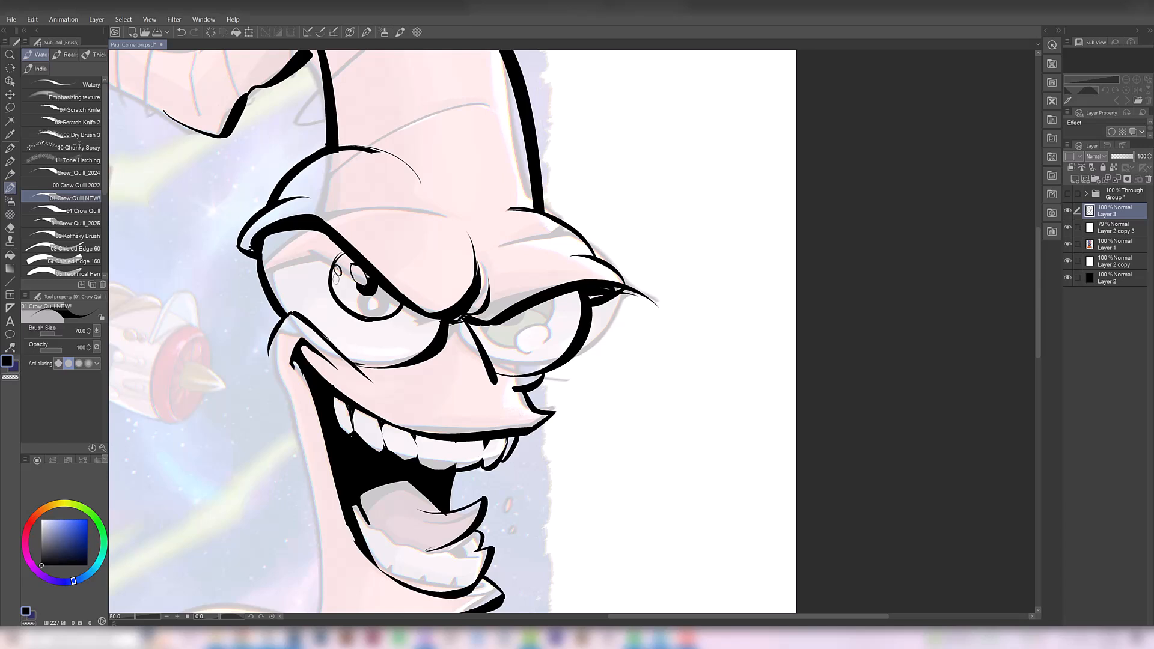
pyautogui.moveTo(336, 274); pyautogui.dragTo(334, 263)
pyautogui.press('e')
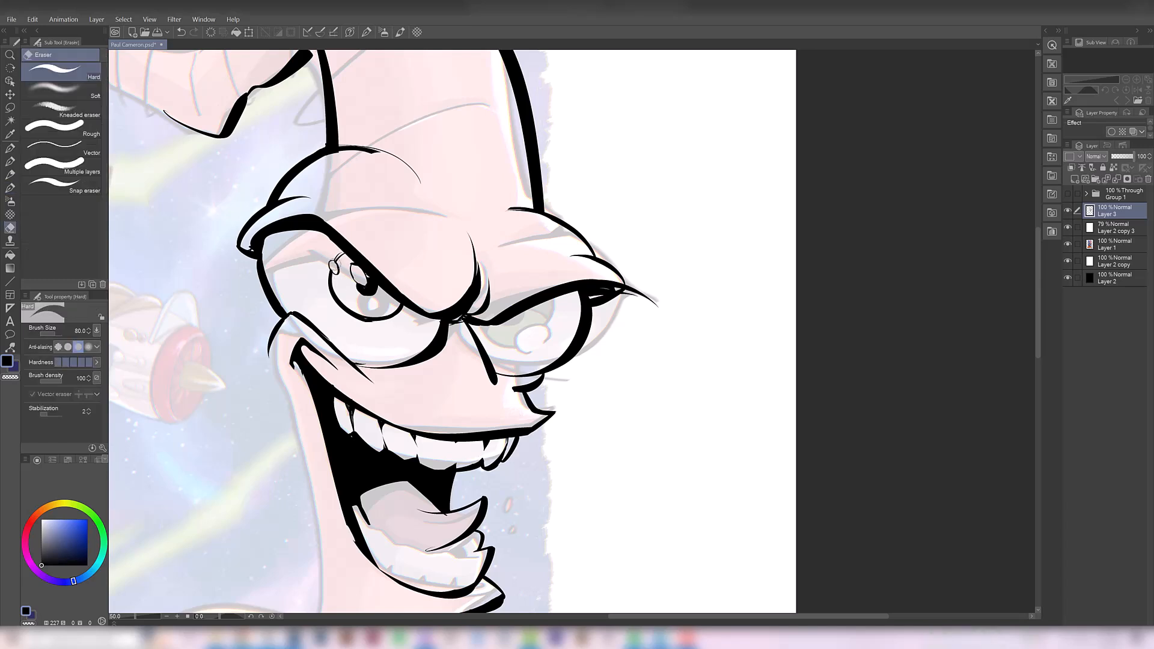
pyautogui.press('b')
pyautogui.moveTo(350, 250); pyautogui.dragTo(339, 262)
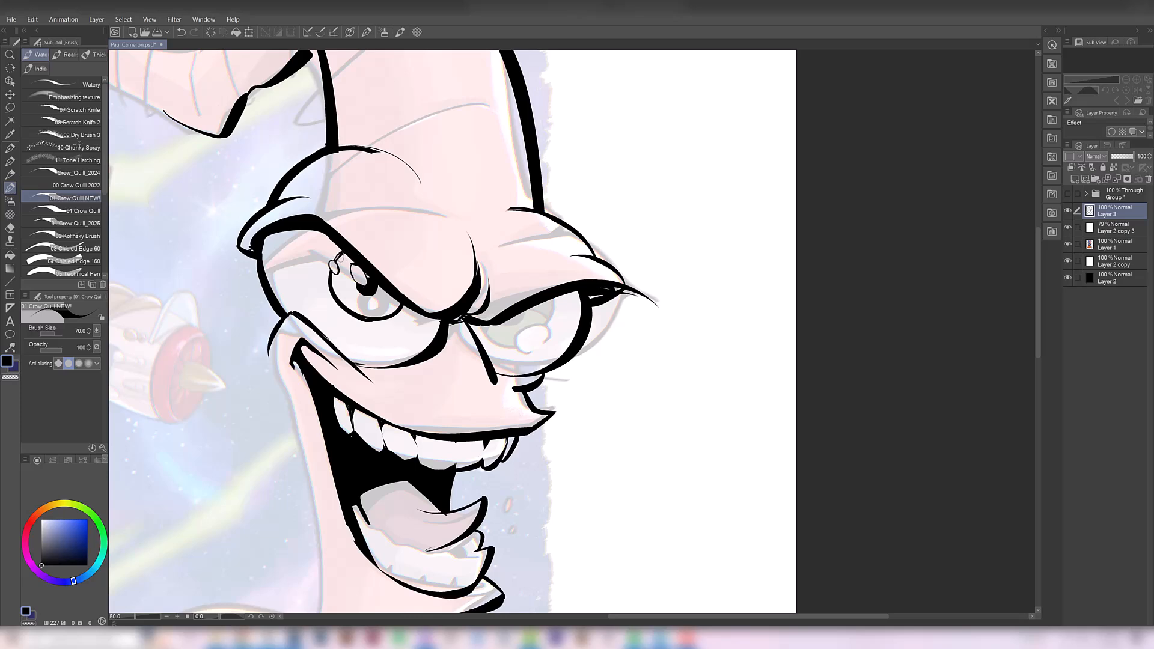
pyautogui.moveTo(345, 252); pyautogui.dragTo(339, 262)
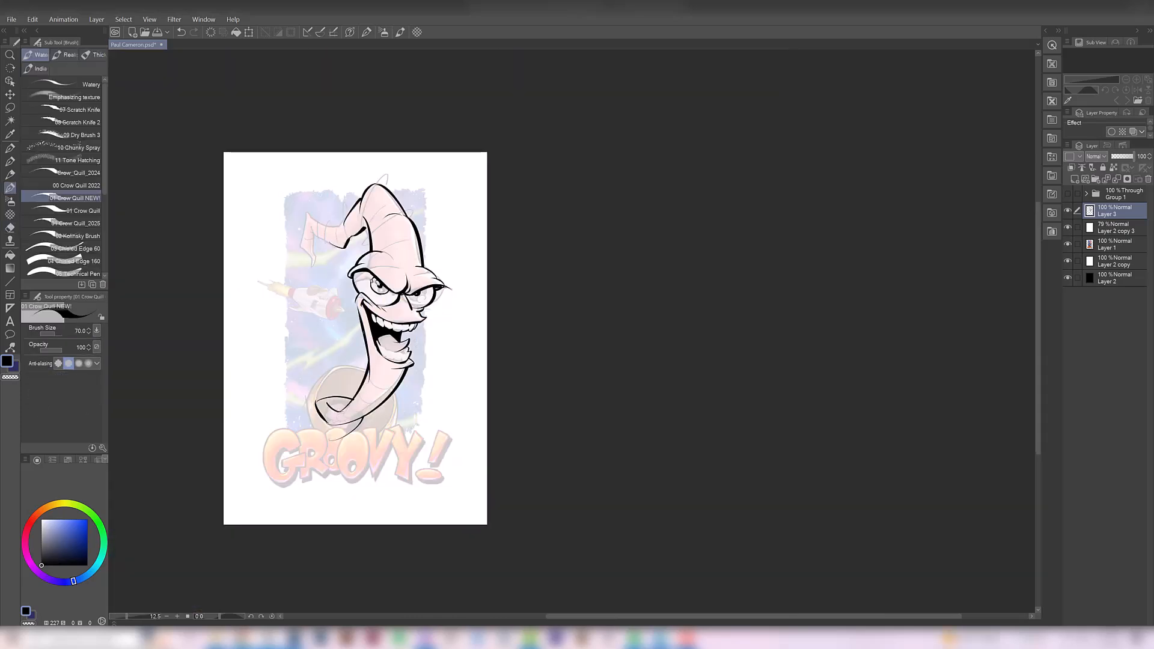
pyautogui.scroll(2, 360, 313)
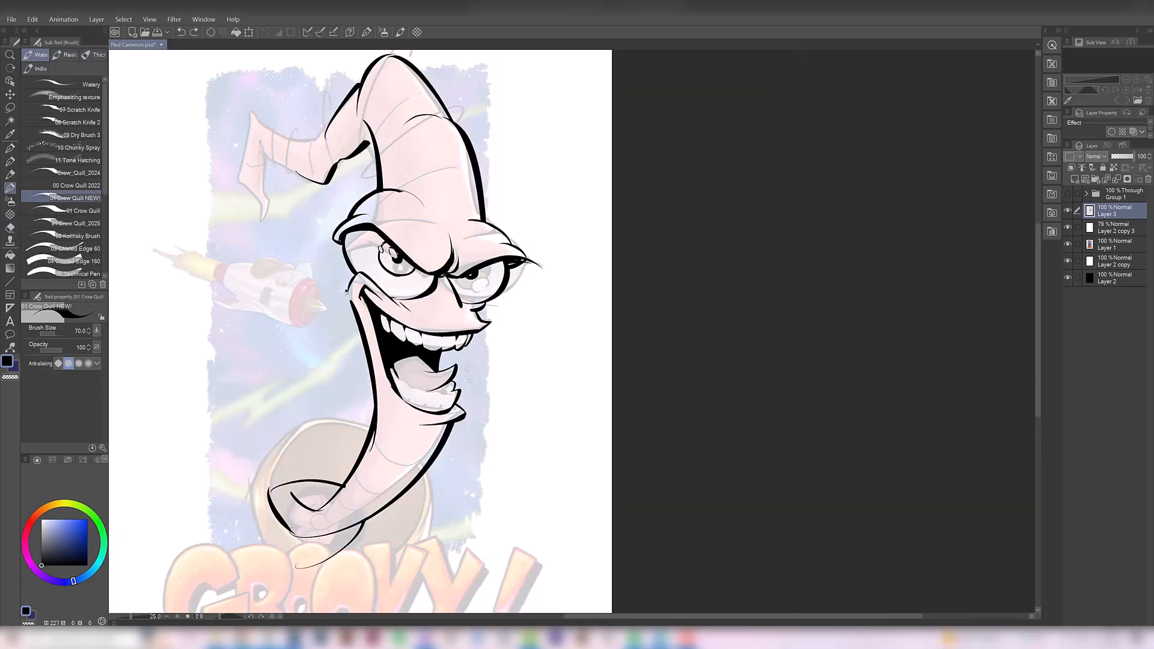
# Add a fold line on the head and ink the bent tail's upper and outer edges down to its pointed tip
pyautogui.moveTo(425, 324); pyautogui.dragTo(420, 352)
pyautogui.moveTo(399, 214); pyautogui.dragTo(433, 200)
pyautogui.moveTo(325, 154)
pyautogui.mouseDown()
pyautogui.moveTo(303, 177)
pyautogui.moveTo(279, 258)
pyautogui.mouseUp()
pyautogui.hotkey('ctrl', 'z')
pyautogui.moveTo(298, 242)
pyautogui.mouseDown()
pyautogui.moveTo(277, 270)
pyautogui.moveTo(232, 220)
pyautogui.mouseUp()
pyautogui.hotkey('ctrl', 'z')
pyautogui.hotkey('ctrl', 'z')
pyautogui.moveTo(287, 247)
pyautogui.mouseDown()
pyautogui.moveTo(250, 240)
pyautogui.moveTo(216, 298)
pyautogui.moveTo(231, 329)
pyautogui.mouseUp()
pyautogui.press('e')
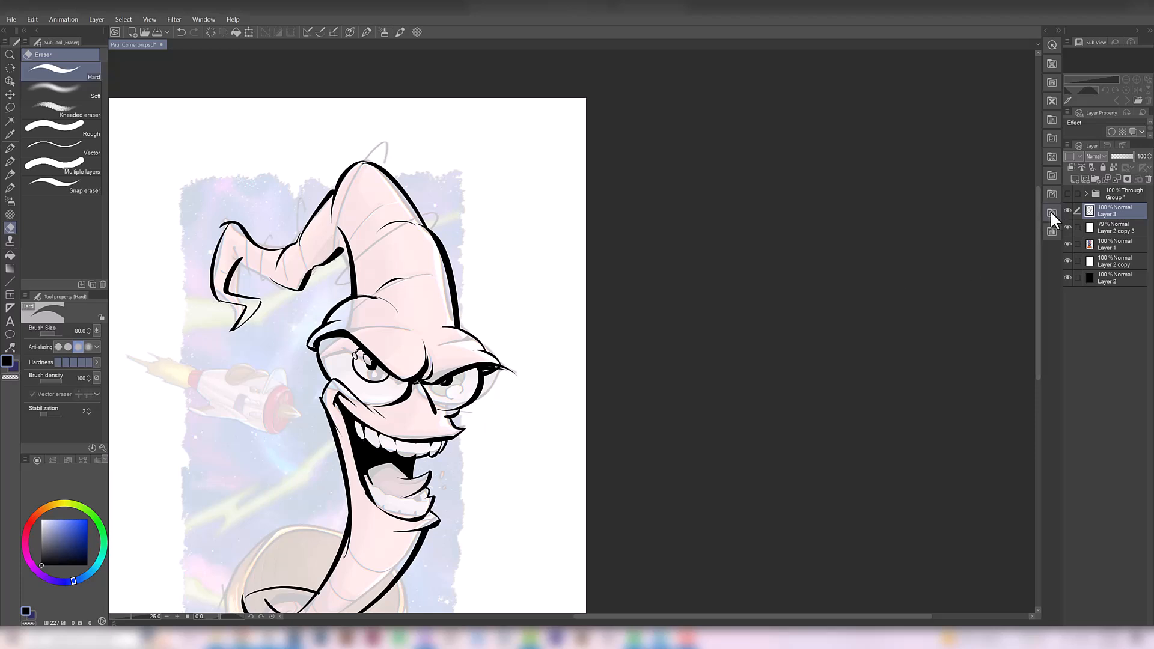
# Hide and show the ink layer again to compare the inked tail with the original one
pyautogui.click(1068, 210)
pyautogui.click(1068, 211)
pyautogui.press('b')
pyautogui.scroll(1, 328, 231)
pyautogui.moveTo(332, 308); pyautogui.dragTo(351, 349)
pyautogui.click(1067, 210)
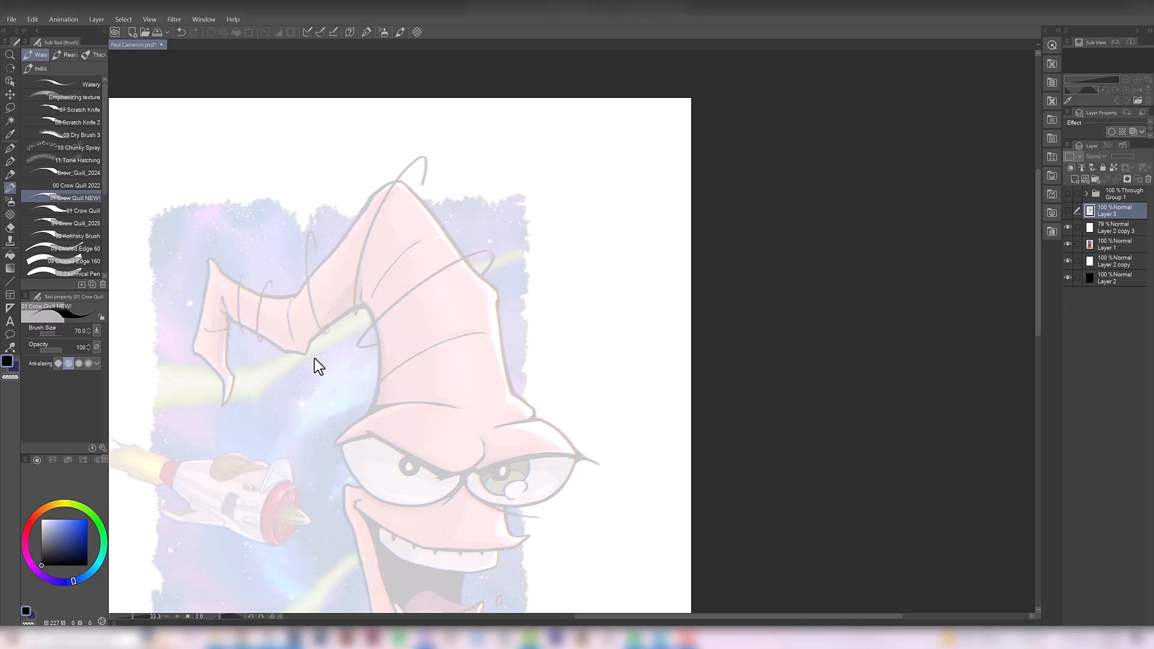
pyautogui.click(1068, 210)
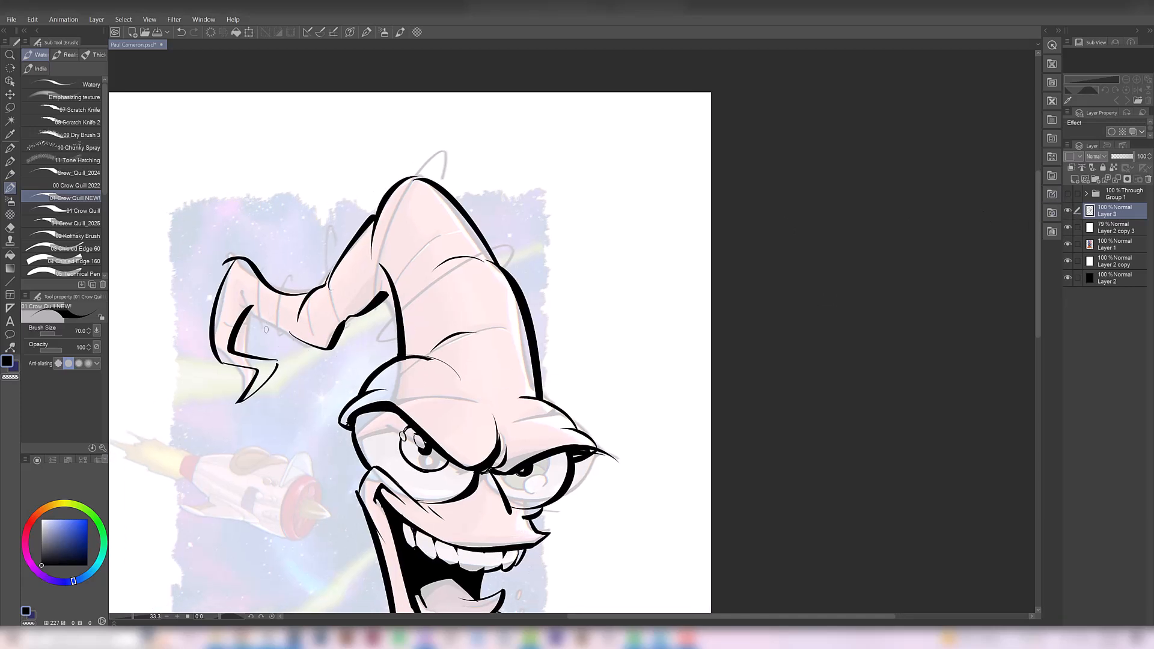
# Ink the underside of the tail from its inner bend to the fold and clean up the line ends with the eraser
pyautogui.hotkey('ctrl', 'z')
pyautogui.moveTo(239, 293)
pyautogui.mouseDown()
pyautogui.moveTo(314, 343)
pyautogui.moveTo(304, 347)
pyautogui.moveTo(334, 350)
pyautogui.mouseUp()
pyautogui.hotkey('ctrl', 'z')
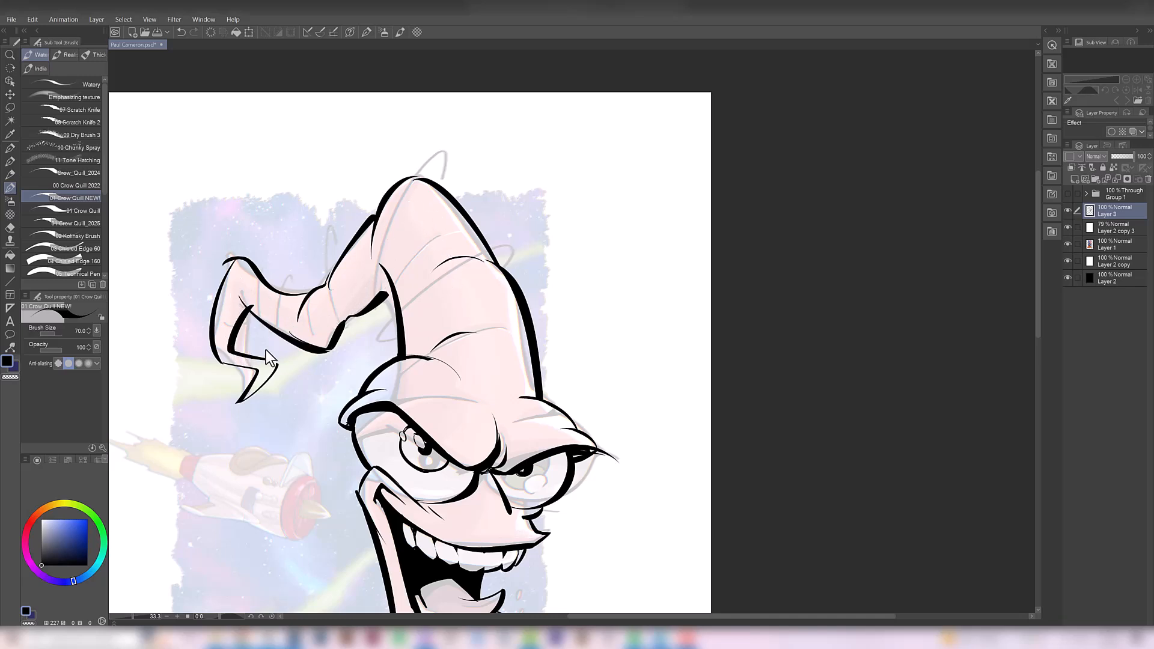
pyautogui.press('e')
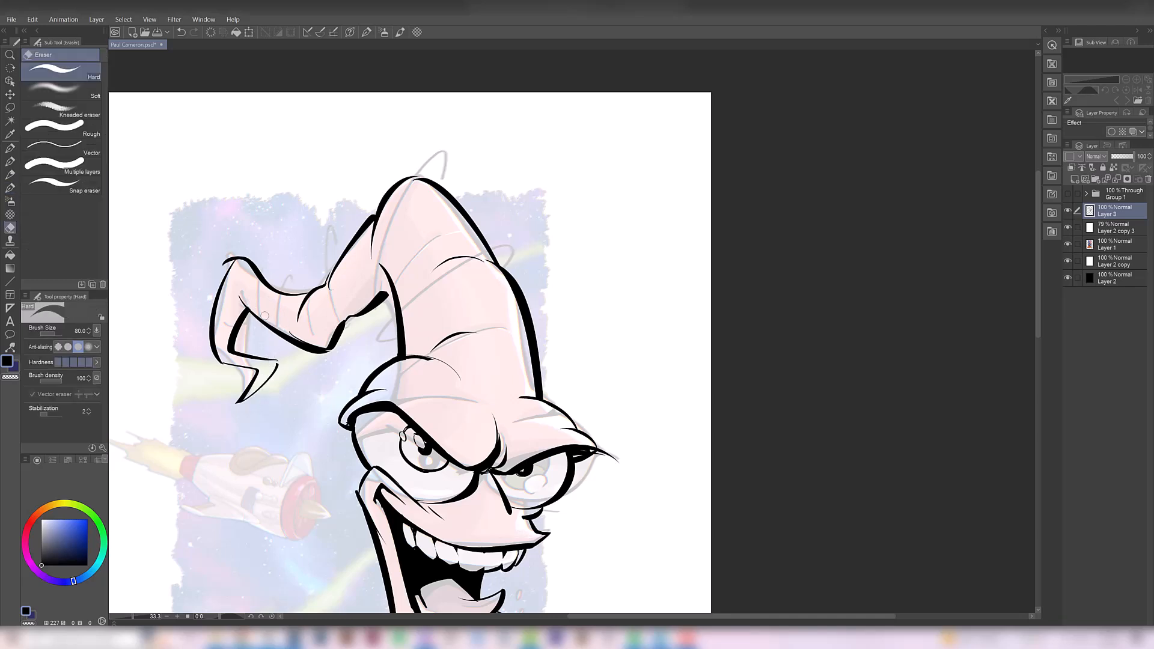
pyautogui.moveTo(285, 330); pyautogui.dragTo(294, 336)
pyautogui.moveTo(225, 272); pyautogui.dragTo(233, 258)
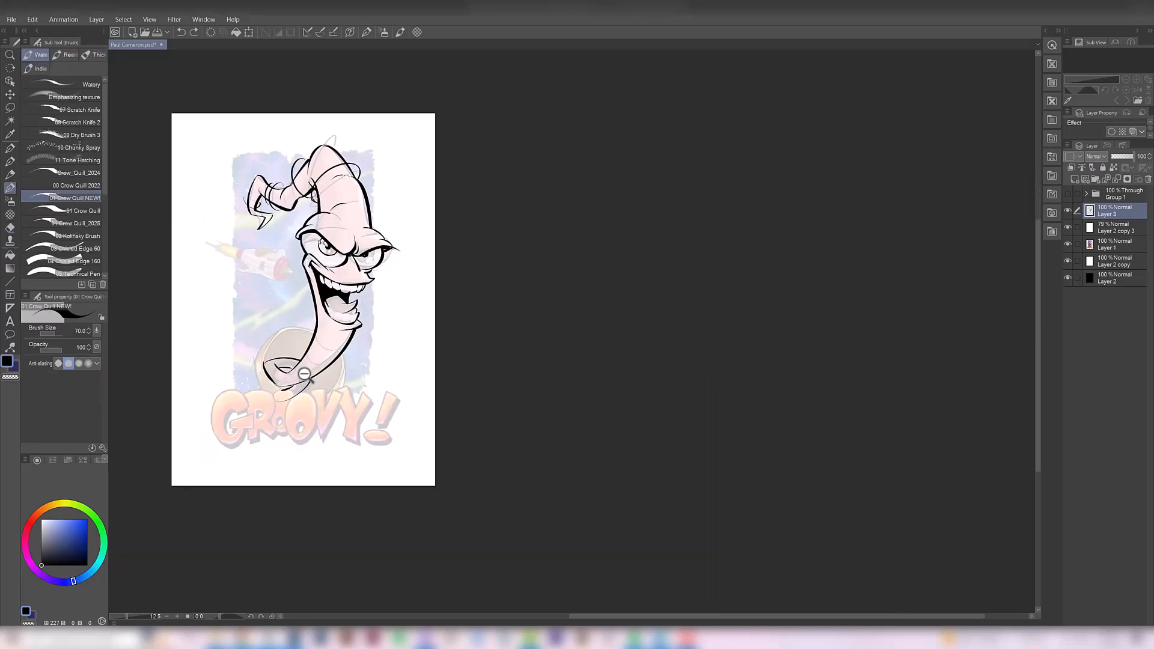
pyautogui.keyDown('ctrl'); pyautogui.click(295, 379); pyautogui.keyUp('ctrl')
pyautogui.moveTo(285, 393); pyautogui.dragTo(321, 380)
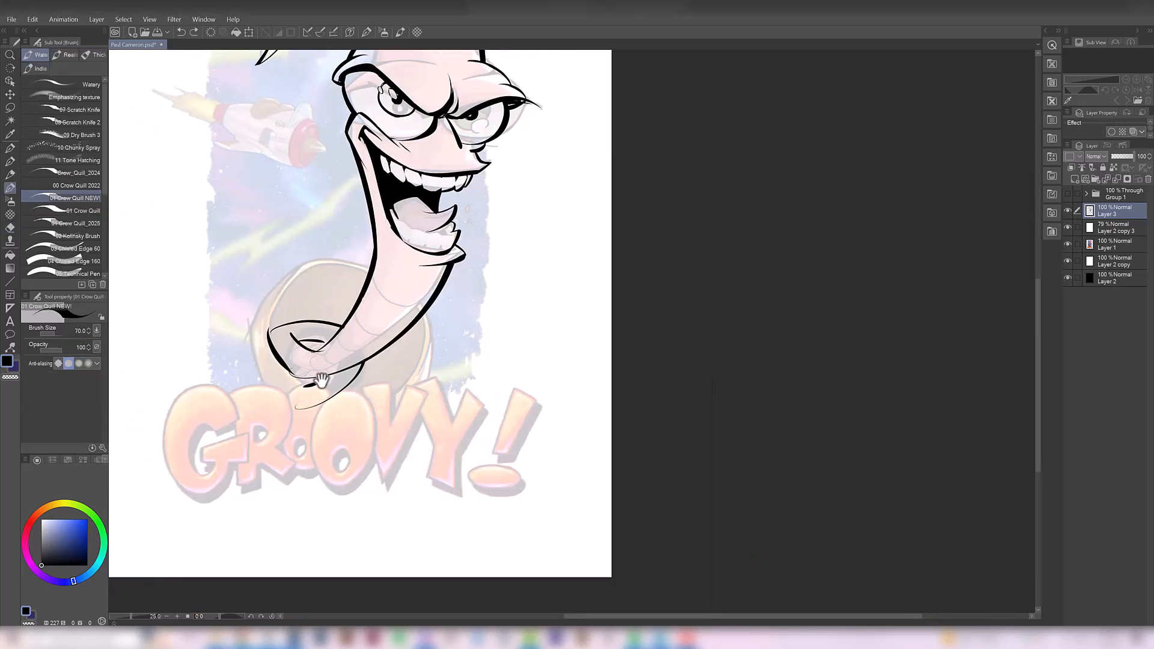
# Check the coloured original, clean up stray lines below the neck and ink tilted elliptical collar rims around the neck's base
pyautogui.click(1067, 194)
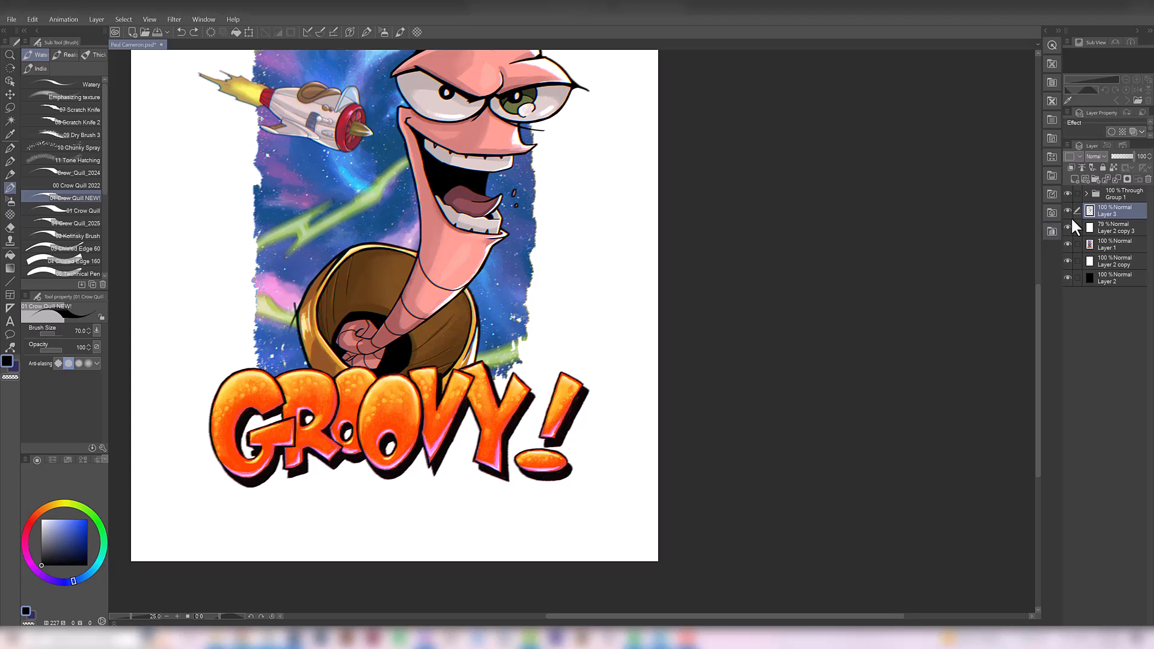
pyautogui.click(1068, 193)
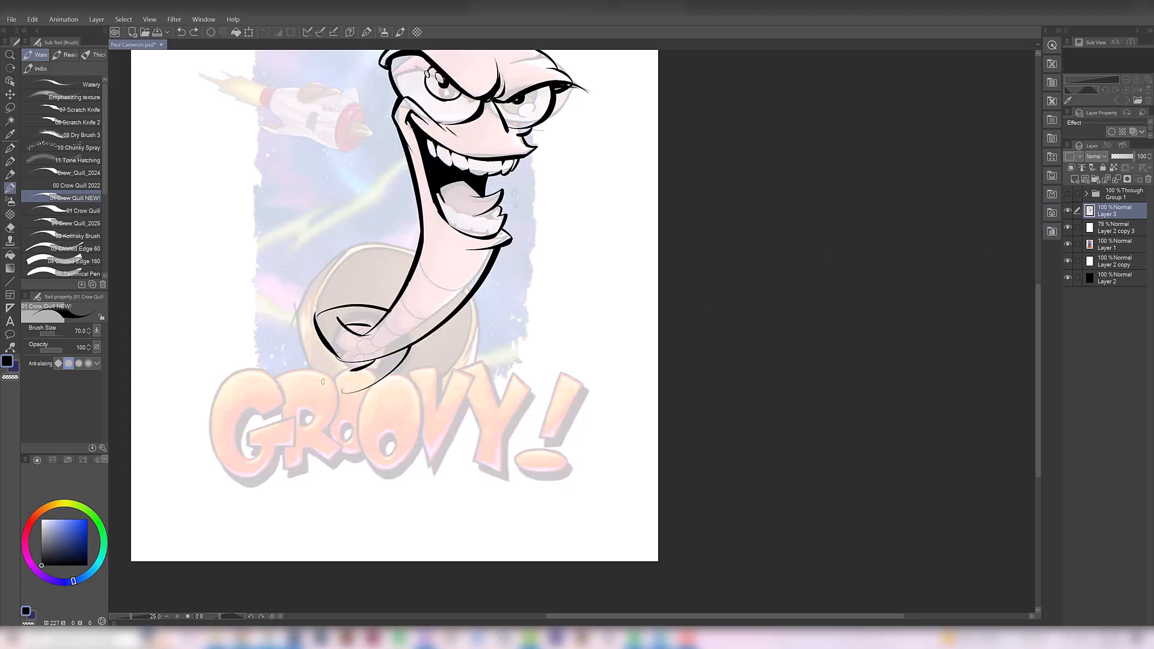
pyautogui.hotkey('ctrl', 'z')
pyautogui.moveTo(407, 281); pyautogui.dragTo(367, 396)
pyautogui.press('e')
pyautogui.moveTo(449, 321)
pyautogui.mouseDown()
pyautogui.moveTo(453, 379)
pyautogui.moveTo(346, 381)
pyautogui.mouseUp()
pyautogui.press('b')
pyautogui.moveTo(343, 260)
pyautogui.mouseDown()
pyautogui.moveTo(307, 382)
pyautogui.moveTo(411, 267)
pyautogui.mouseUp()
pyautogui.hotkey('ctrl', 'z')
pyautogui.moveTo(462, 309); pyautogui.dragTo(450, 415)
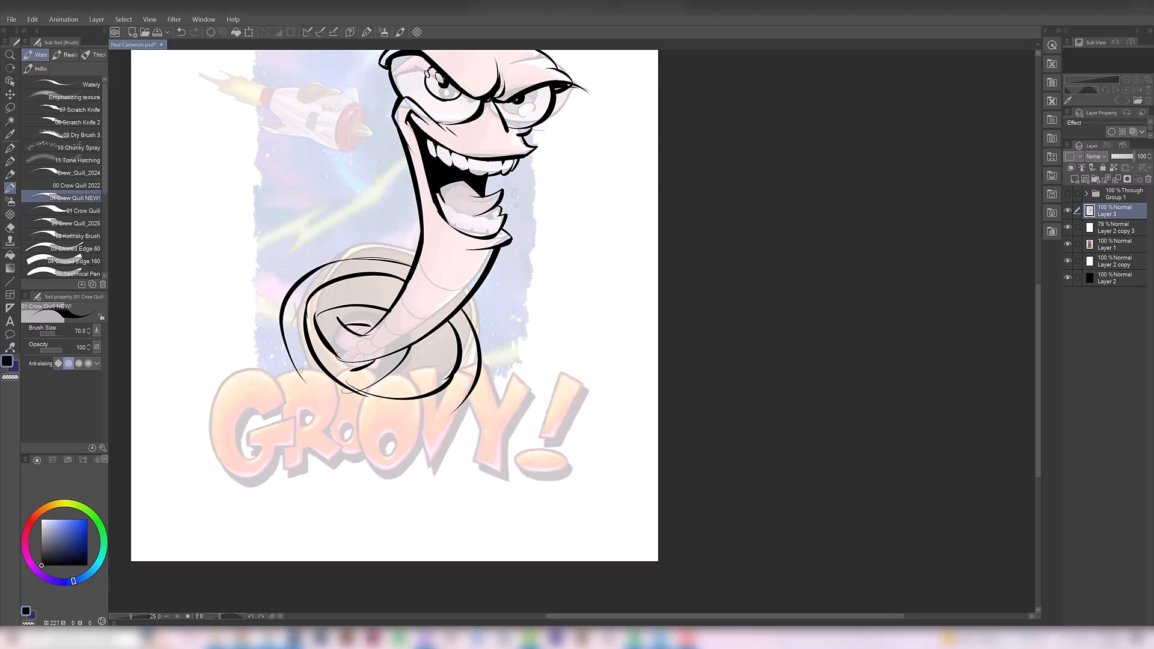
# Ink the collar's lower outer rim and add inner contour lines around the opening
pyautogui.hotkey('ctrl', 'z')
pyautogui.moveTo(296, 369); pyautogui.dragTo(450, 416)
pyautogui.moveTo(311, 391); pyautogui.dragTo(477, 410)
pyautogui.moveTo(436, 331); pyautogui.dragTo(409, 396)
pyautogui.press('e')
pyautogui.press('b')
pyautogui.hotkey('ctrl', 'z')
pyautogui.moveTo(307, 328); pyautogui.dragTo(399, 294)
pyautogui.press('e')
pyautogui.press('b')
pyautogui.moveTo(335, 357)
pyautogui.mouseDown()
pyautogui.moveTo(361, 370)
pyautogui.moveTo(322, 343)
pyautogui.moveTo(370, 368)
pyautogui.mouseUp()
# Fill the collar's hollow areas around the worm's neck with solid black and finish the shadow edges with ink
pyautogui.press('g')
pyautogui.click(422, 367)
pyautogui.press('b')
pyautogui.press('g')
pyautogui.click(314, 317)
pyautogui.press('b')
pyautogui.moveTo(420, 336); pyautogui.dragTo(373, 368)
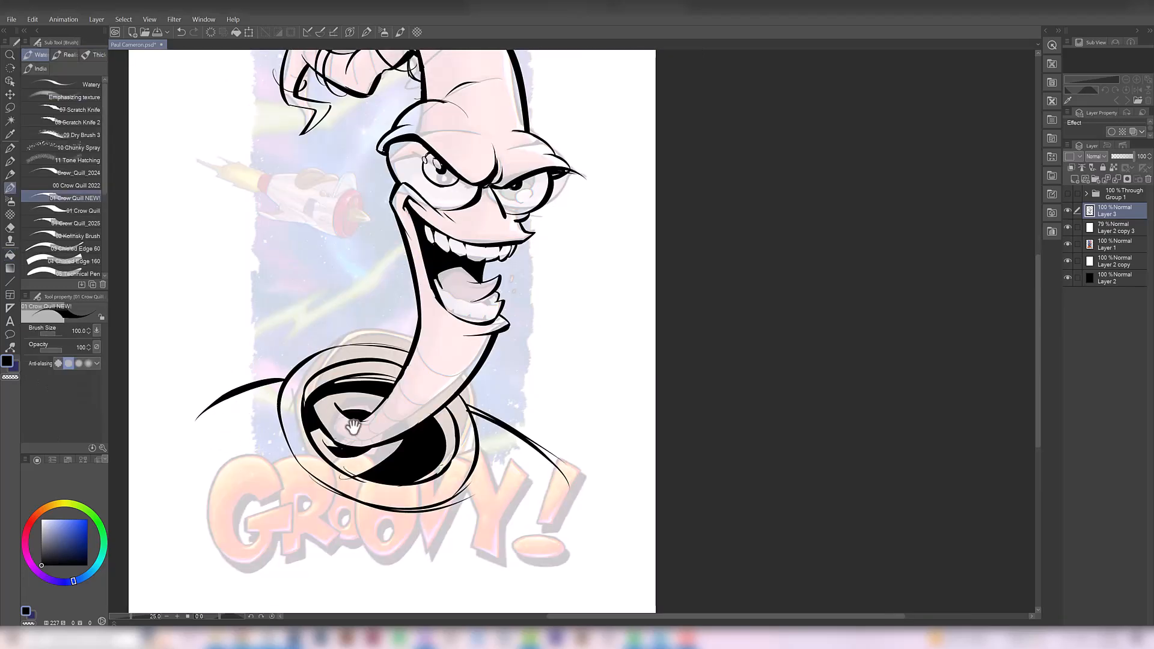
# Ink a curved shoulder line sloping down from each side of the collar
pyautogui.moveTo(416, 390); pyautogui.dragTo(418, 462)
pyautogui.scroll(-3, 421, 404)
pyautogui.scroll(3, 400, 388)
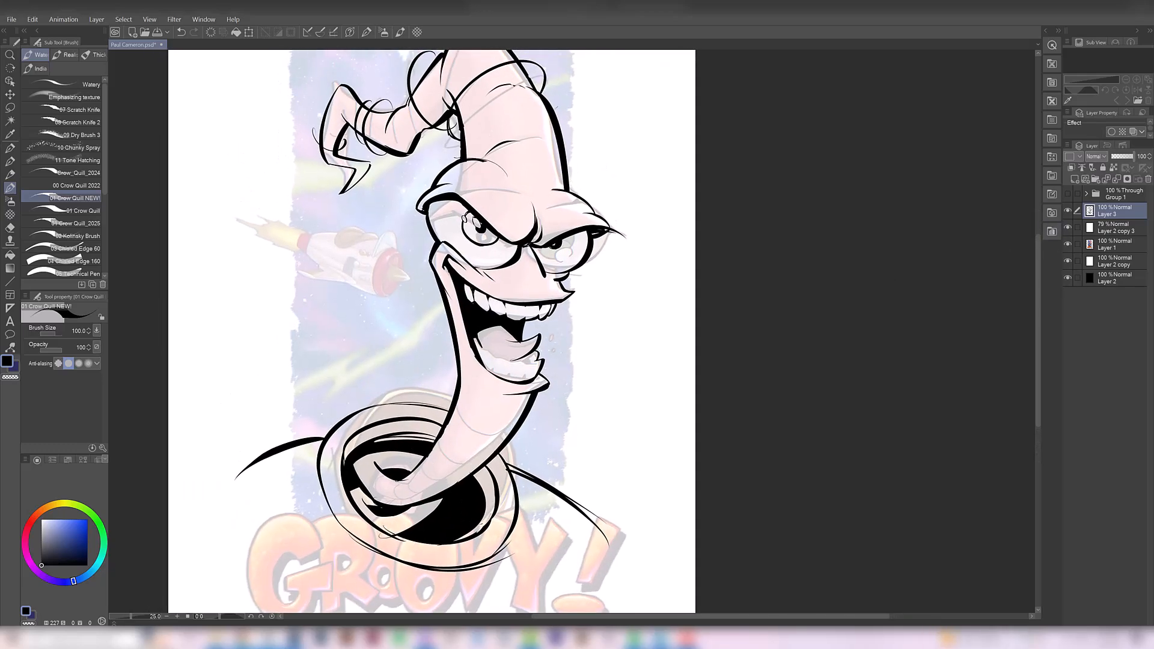
# Show and hide the coloured original group to compare it with the inked worm and collar
pyautogui.click(1067, 192)
pyautogui.click(1067, 193)
pyautogui.click(1067, 193)
pyautogui.click(1067, 192)
pyautogui.click(1067, 192)
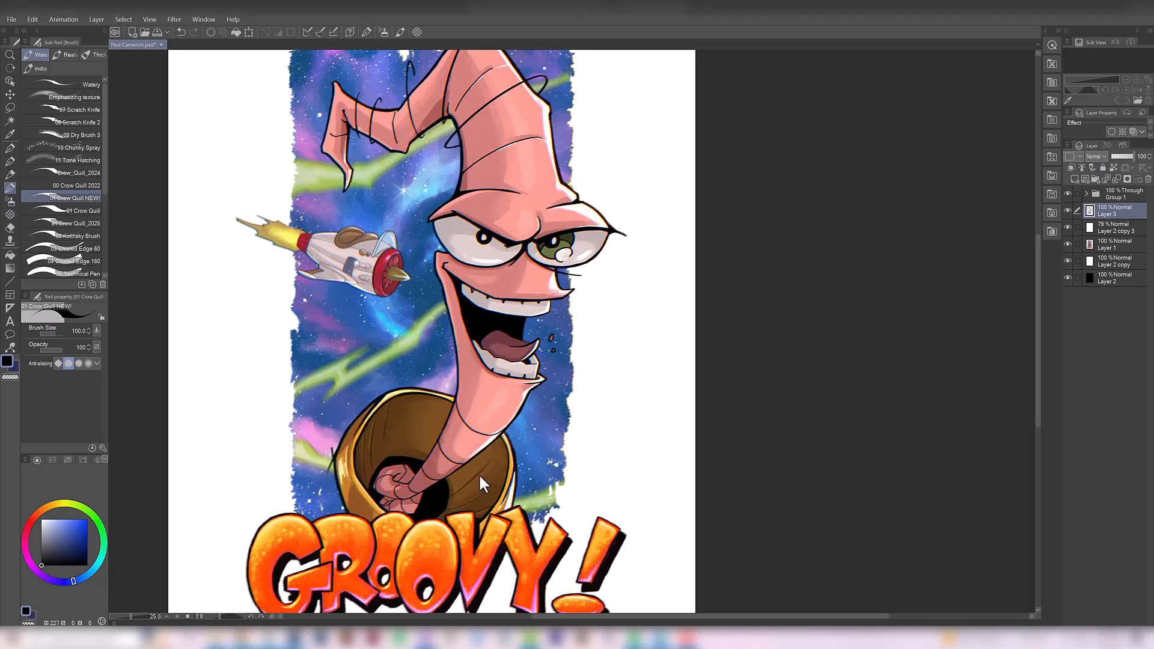
pyautogui.click(1068, 192)
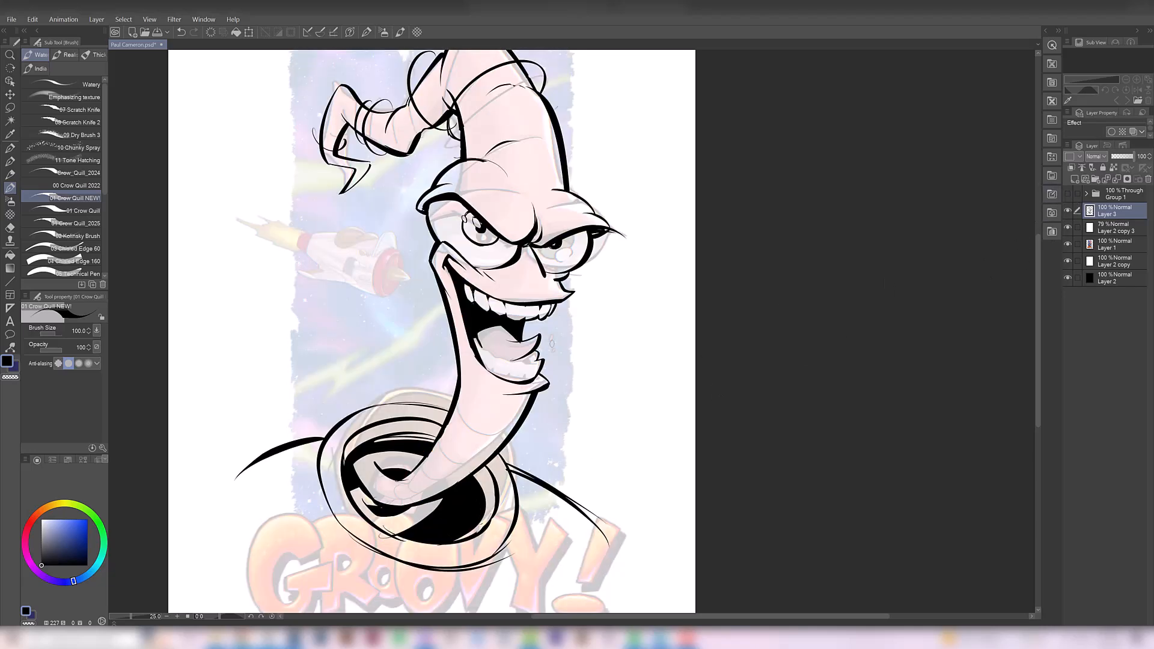
# Ink bolder outlines and separations on the worm's lower teeth
pyautogui.moveTo(587, 334); pyautogui.dragTo(580, 333)
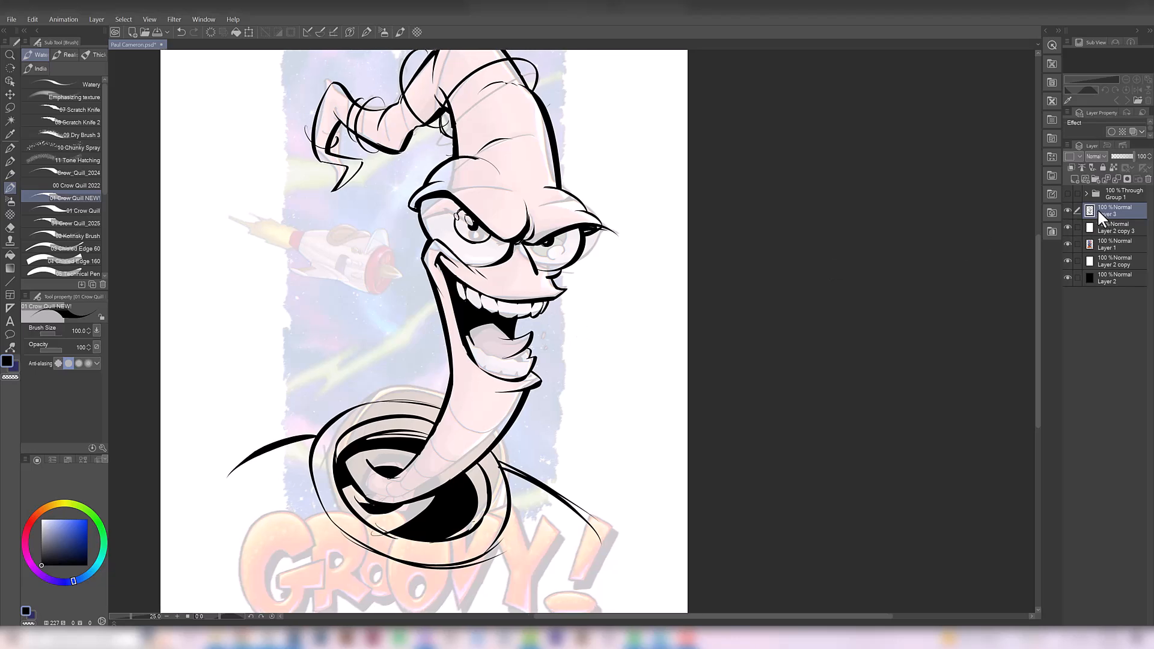
pyautogui.scroll(1, 517, 386)
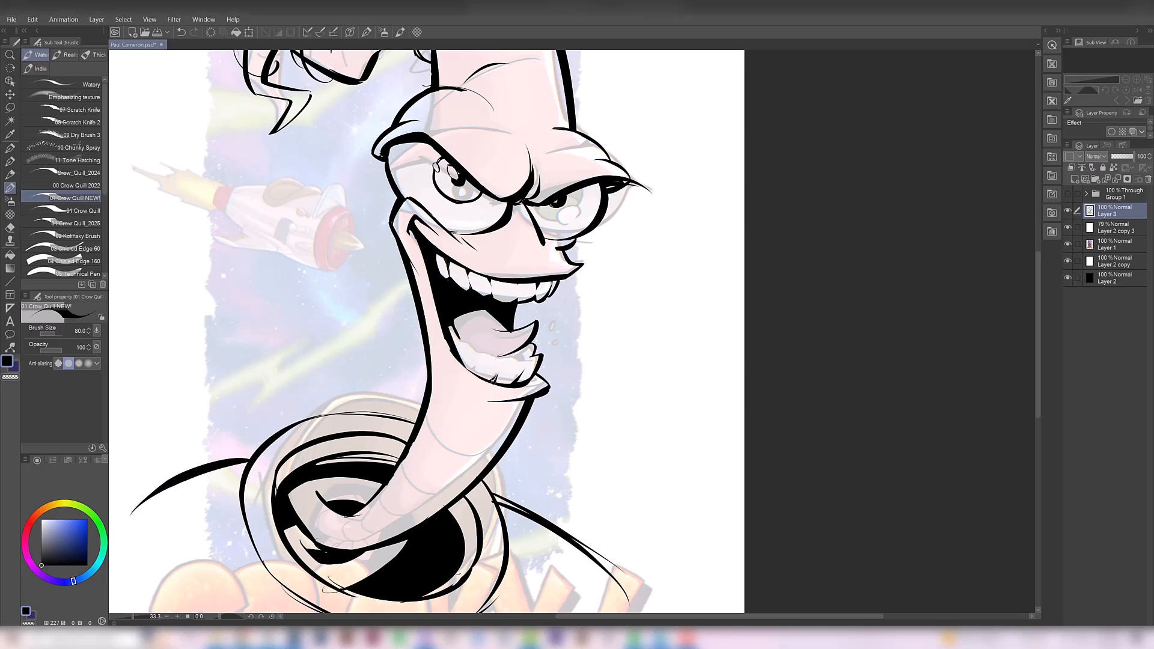
pyautogui.moveTo(477, 366)
pyautogui.mouseDown()
pyautogui.moveTo(475, 377)
pyautogui.moveTo(461, 347)
pyautogui.moveTo(478, 353)
pyautogui.mouseUp()
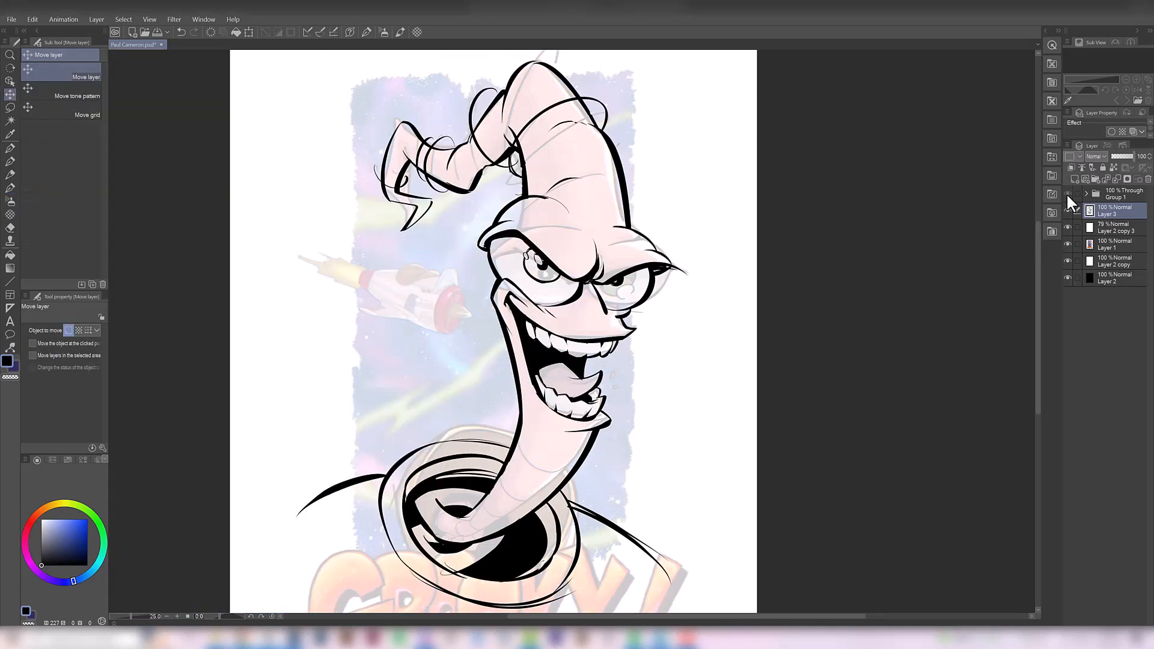
# Switch repeatedly between the coloured original and the inked redraw to compare the pose, eyes and mouth
pyautogui.click(1066, 193)
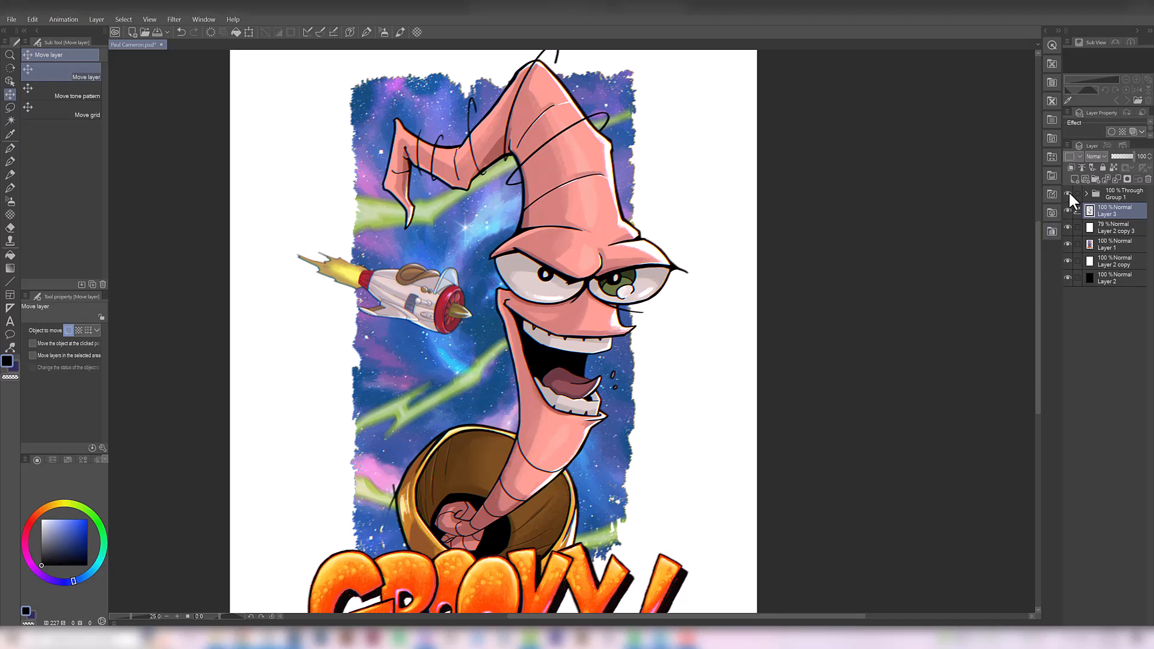
pyautogui.click(1067, 193)
pyautogui.click(1067, 194)
pyautogui.click(1067, 194)
pyautogui.click(1068, 193)
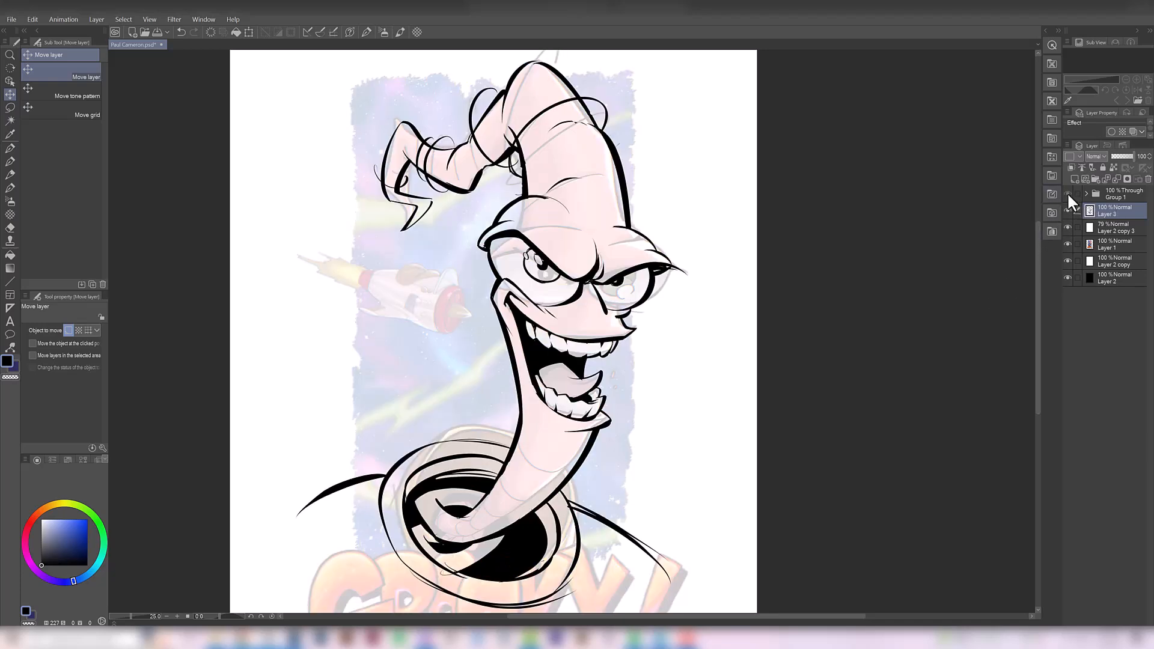
pyautogui.click(1068, 194)
pyautogui.click(1069, 193)
pyautogui.click(1069, 192)
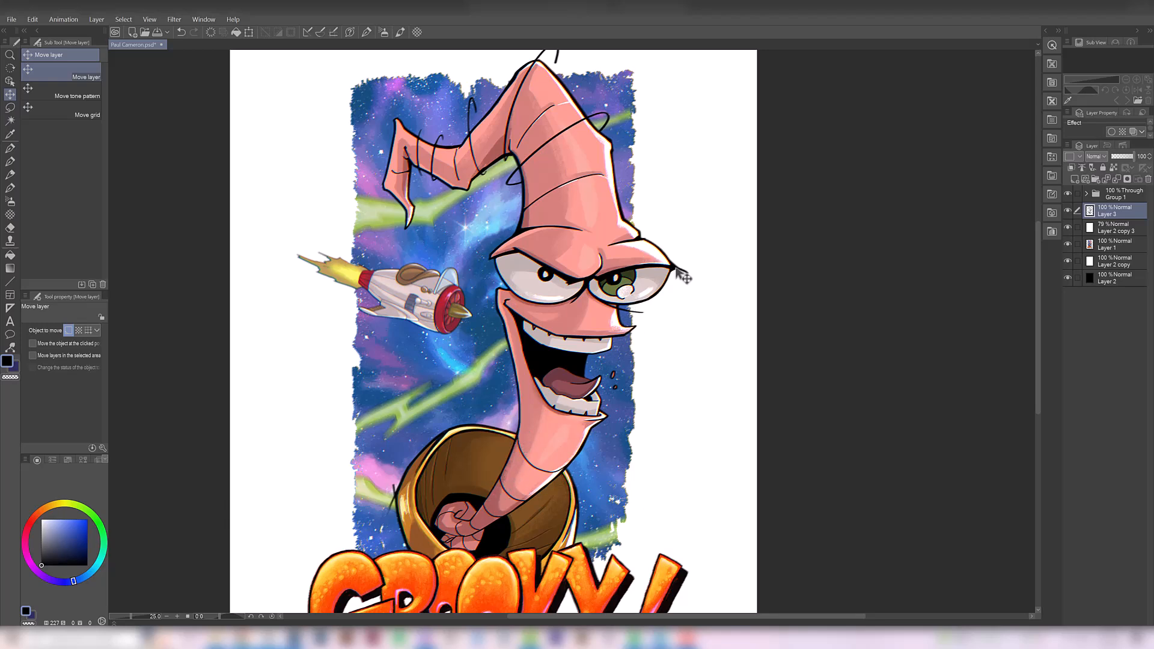
pyautogui.click(1068, 193)
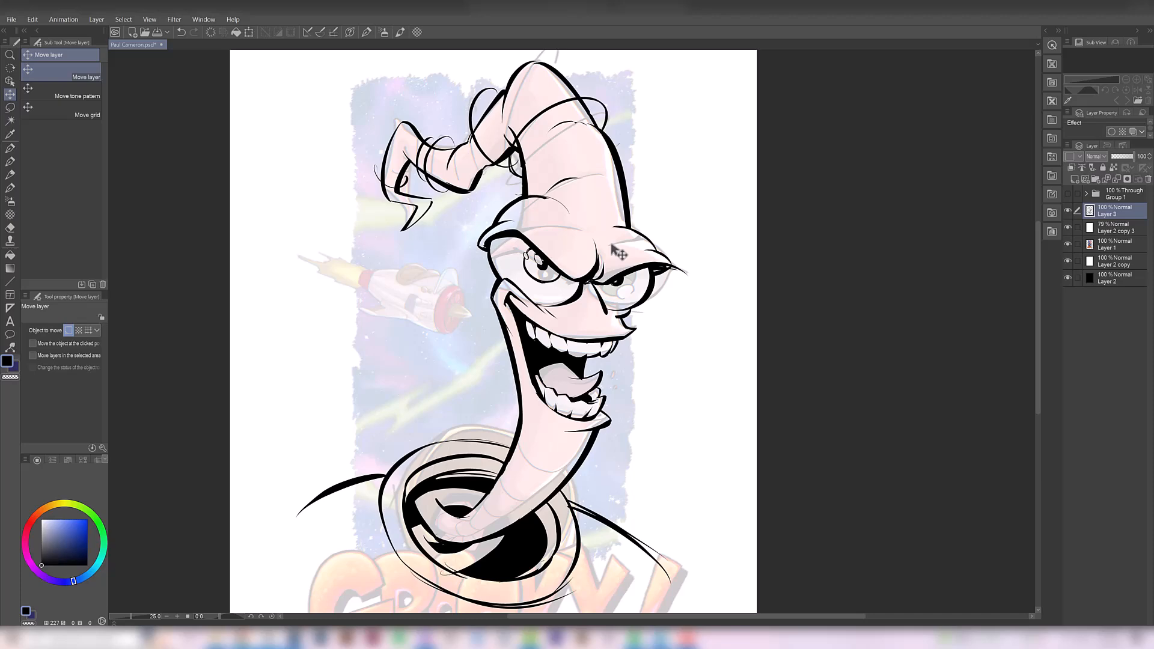
pyautogui.click(1067, 193)
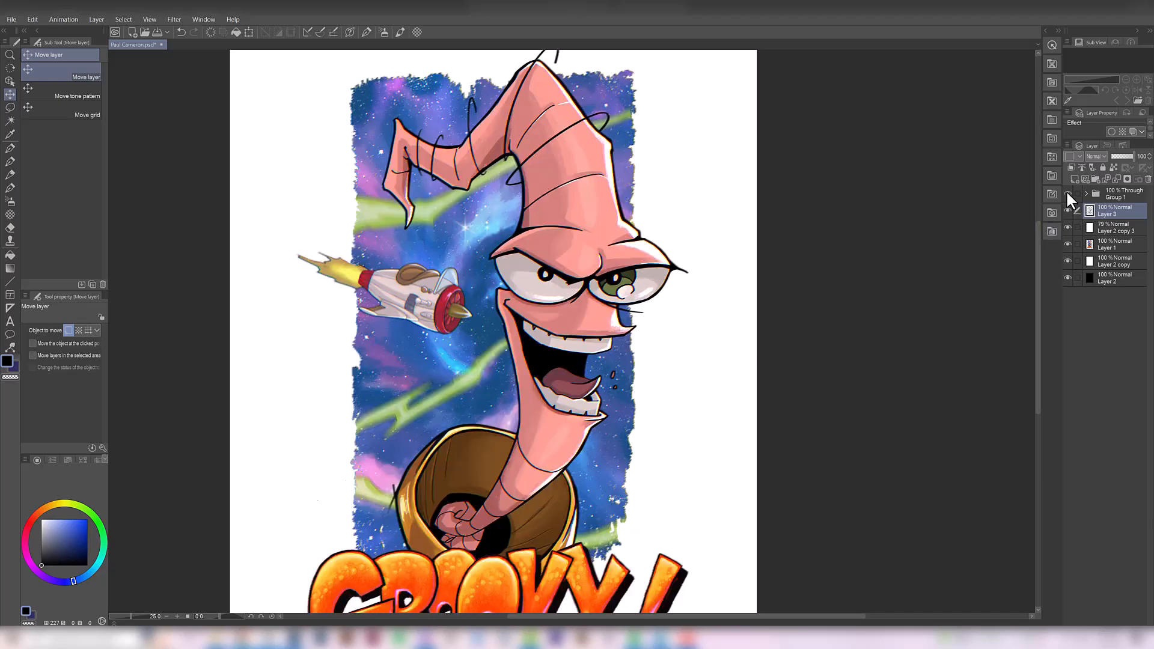
pyautogui.keyDown('alt'); pyautogui.click(622, 333); pyautogui.keyUp('alt')
pyautogui.keyDown('ctrl'); pyautogui.click(629, 331); pyautogui.keyUp('ctrl')
pyautogui.moveTo(603, 357); pyautogui.dragTo(599, 348)
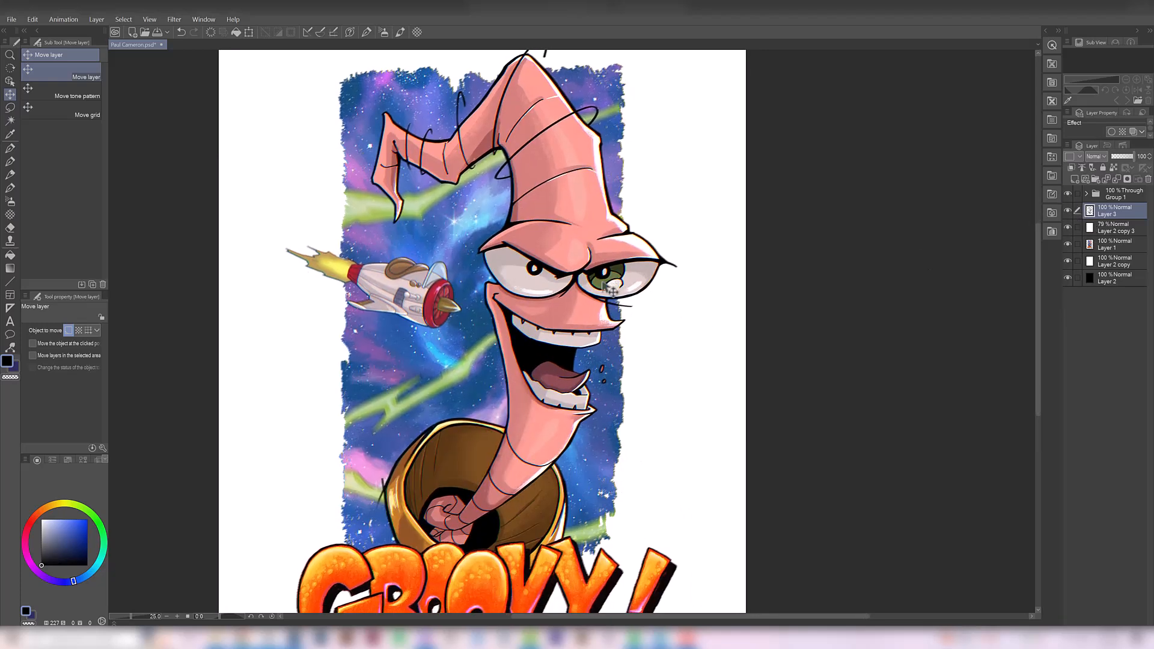
pyautogui.click(1068, 193)
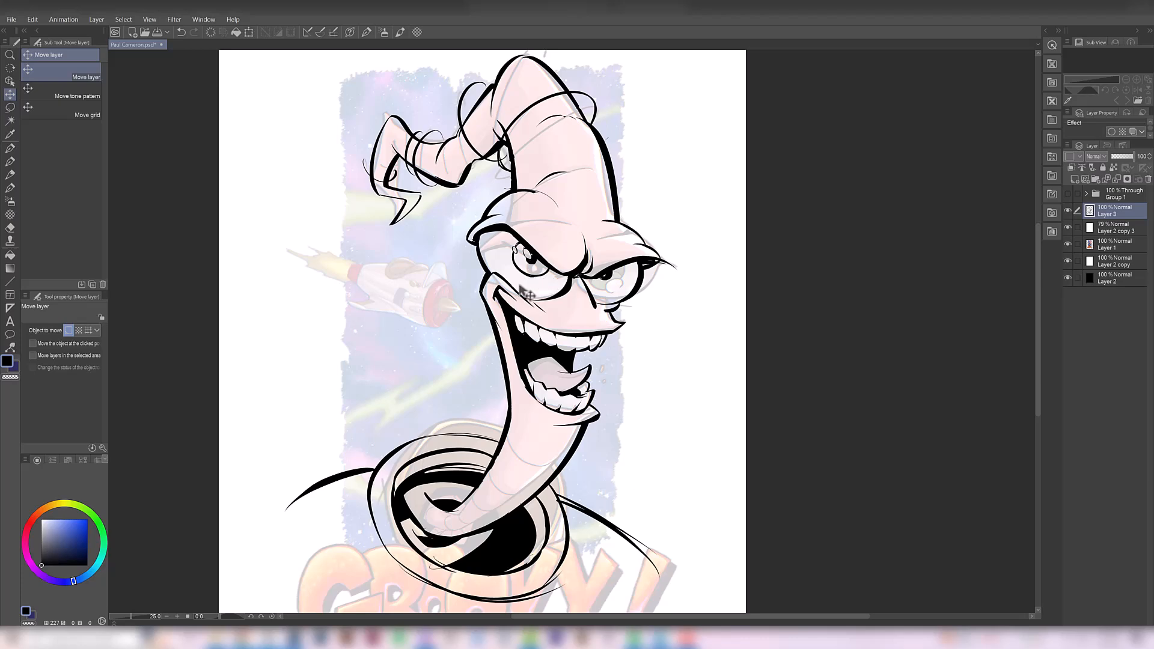
pyautogui.click(1068, 193)
# Examine the coloured original as a whole and its GROOVY! lettering, collar and face up close
pyautogui.scroll(-1, 582, 323)
pyautogui.keyDown('ctrl'); pyautogui.keyDown('alt'); pyautogui.click(581, 323); pyautogui.keyUp('alt'); pyautogui.keyUp('ctrl')
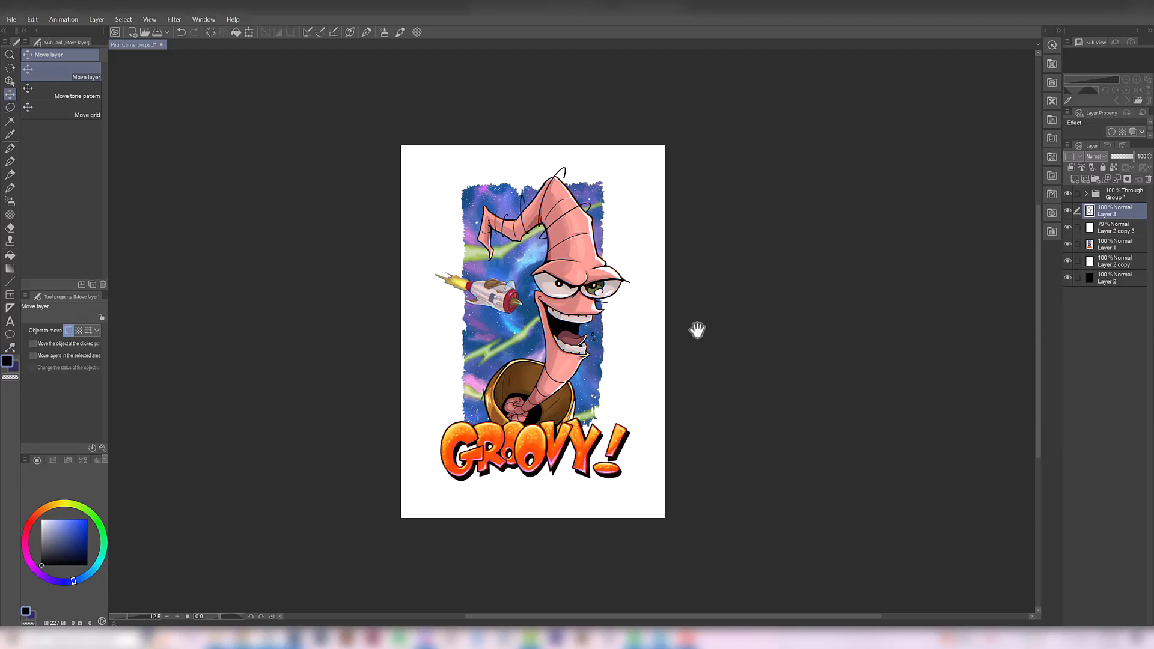
pyautogui.keyDown('ctrl'); pyautogui.click(509, 467); pyautogui.keyUp('ctrl')
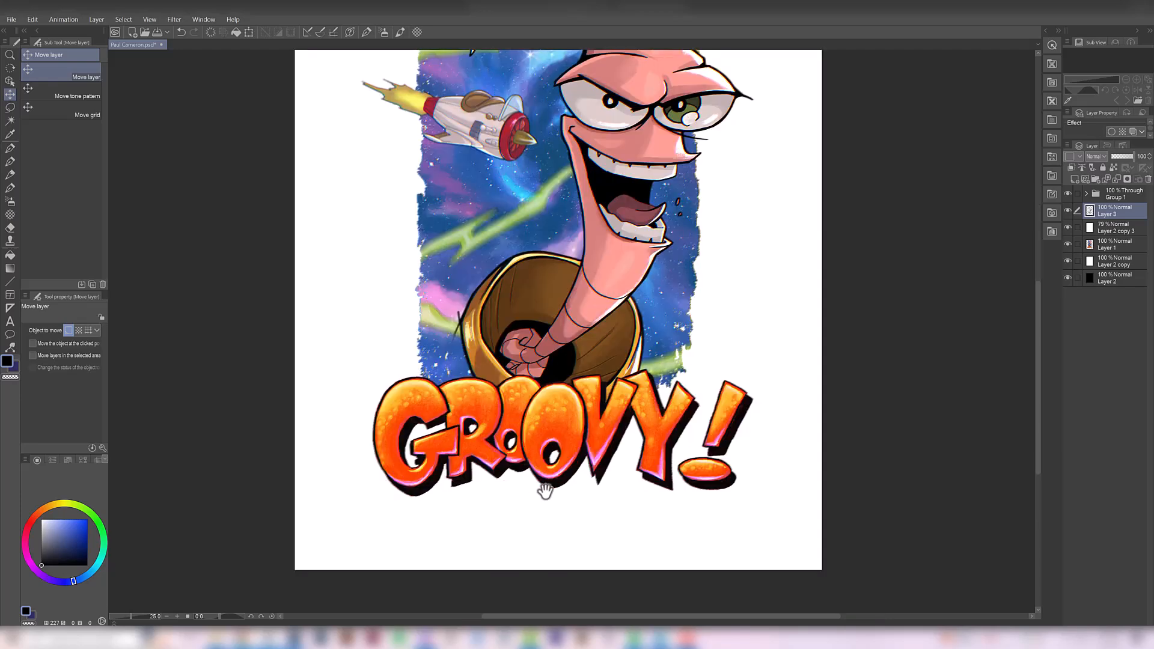
pyautogui.moveTo(473, 249); pyautogui.dragTo(455, 388)
pyautogui.moveTo(525, 278); pyautogui.dragTo(566, 295)
pyautogui.keyDown('ctrl'); pyautogui.keyDown('alt'); pyautogui.click(511, 313); pyautogui.keyUp('alt'); pyautogui.keyUp('ctrl')
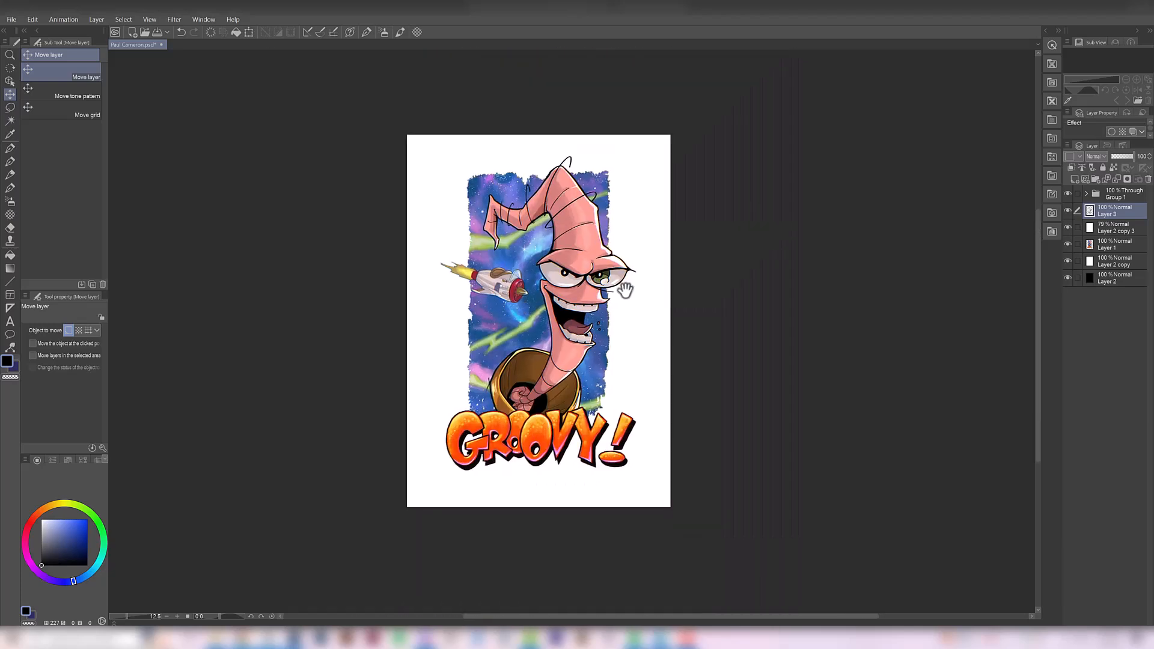